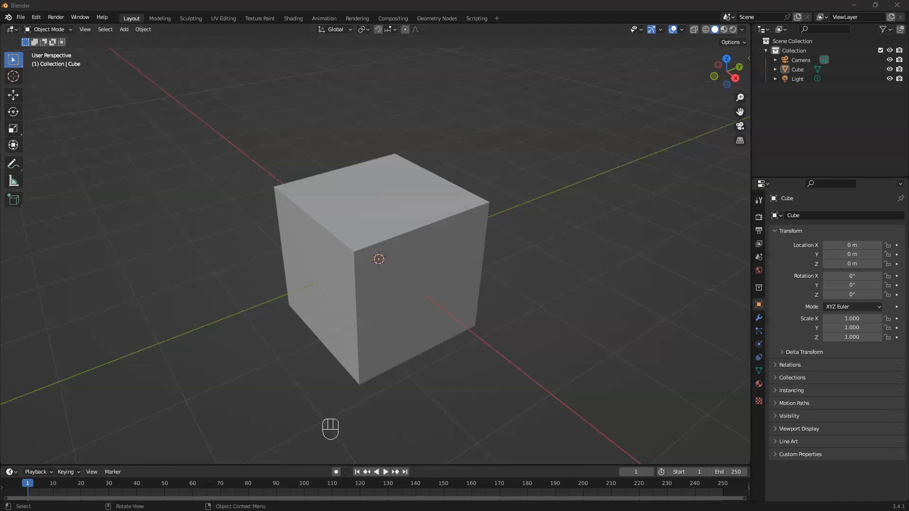
Select the default cube and switch it to Edit Mode
scroll(235, 279, "down", 2)
scroll(235, 278, "up", 3)
middle_click_drag(242, 259, 197, 257)
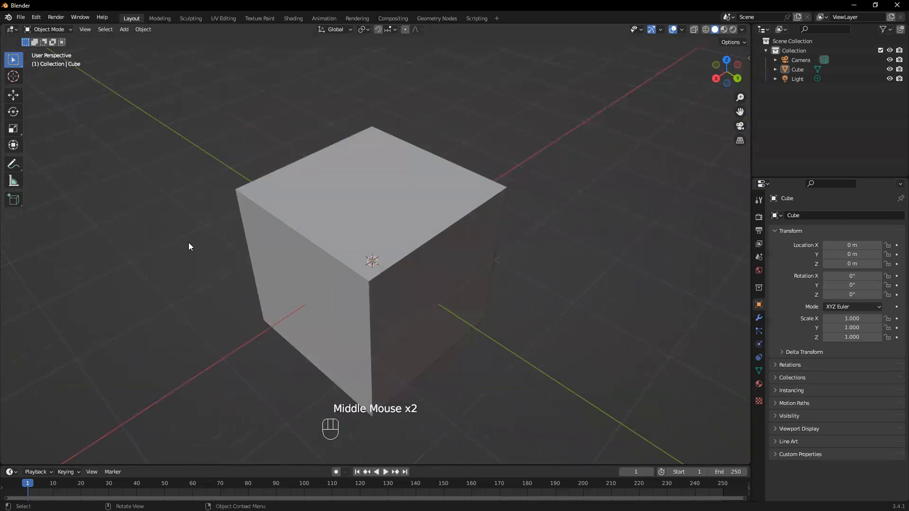
left_click(252, 210)
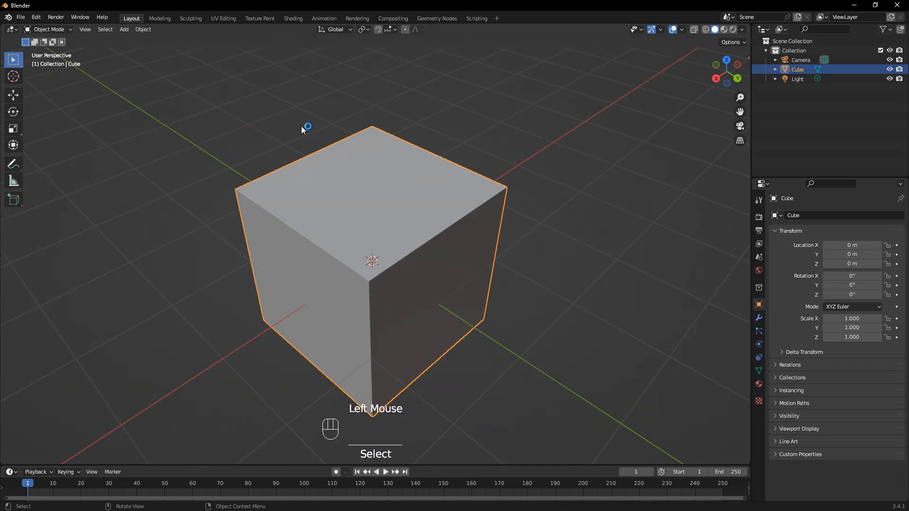
scroll(246, 236, "down", 1)
middle_click_drag(240, 237, 328, 203)
key("Tab")
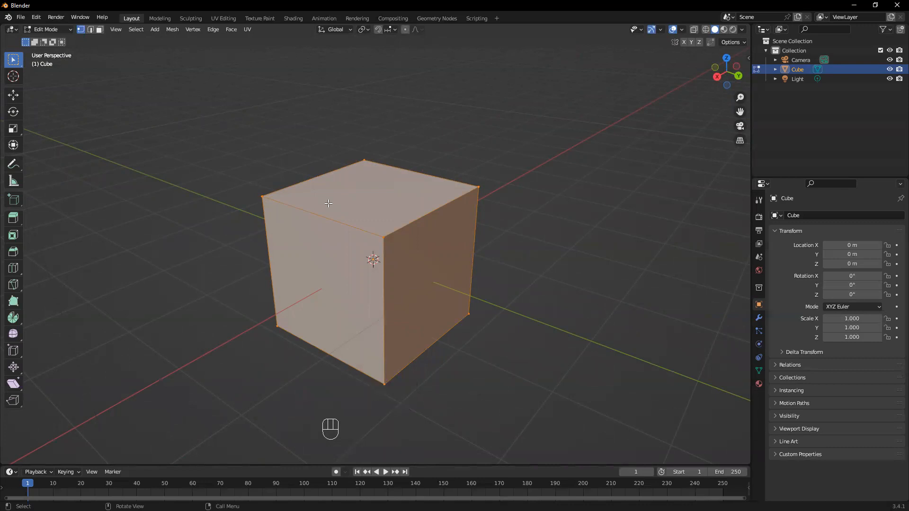
Subdivide the entire cube mesh and repeat the subdivision five more times for a dense grid
middle_click_drag(328, 203, 362, 178)
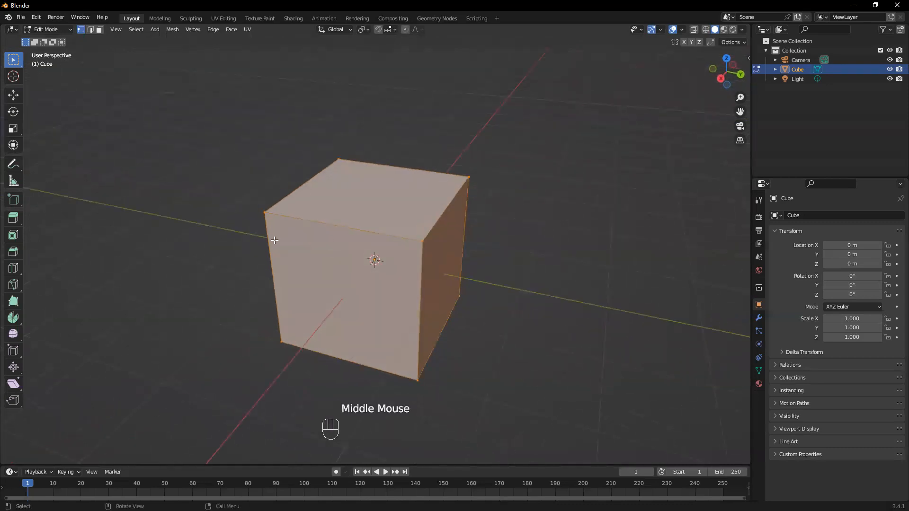
middle_click_drag(356, 248, 304, 244)
middle_click_drag(283, 277, 237, 262)
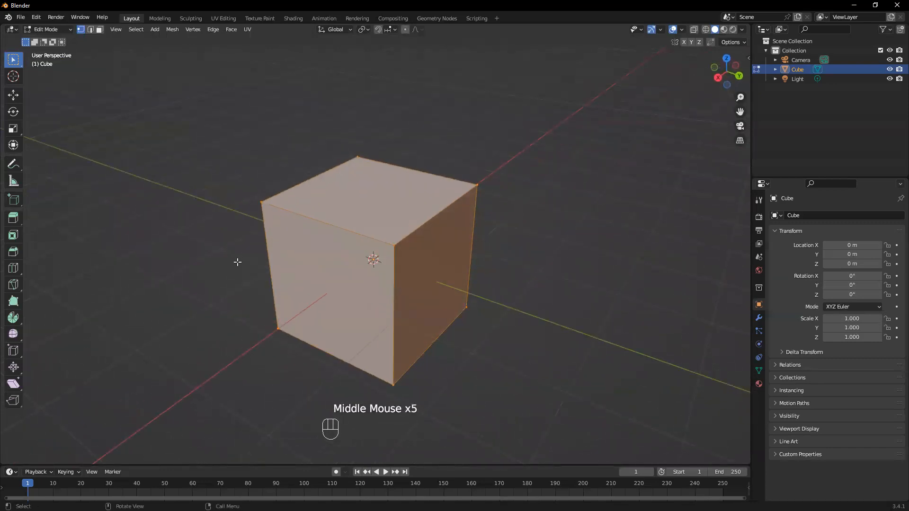
scroll(241, 262, "up", 1)
middle_click_drag(279, 237, 286, 225)
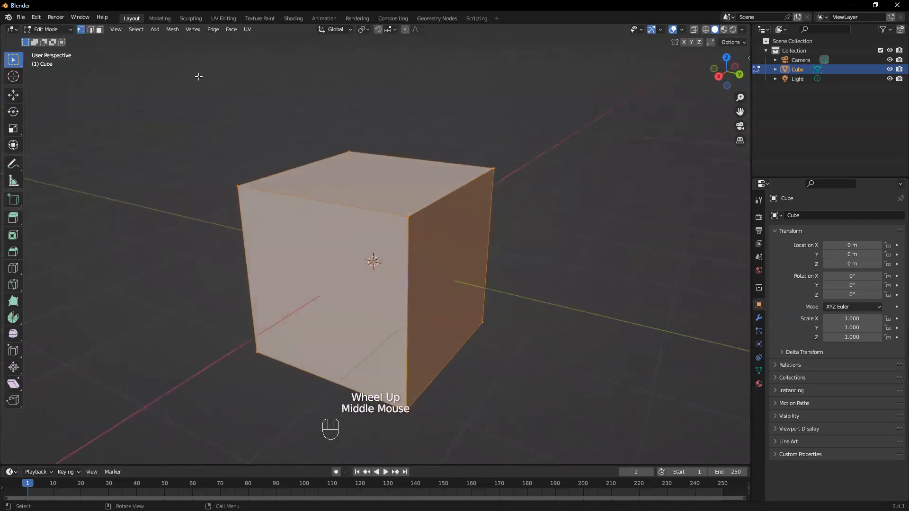
right_click(363, 272)
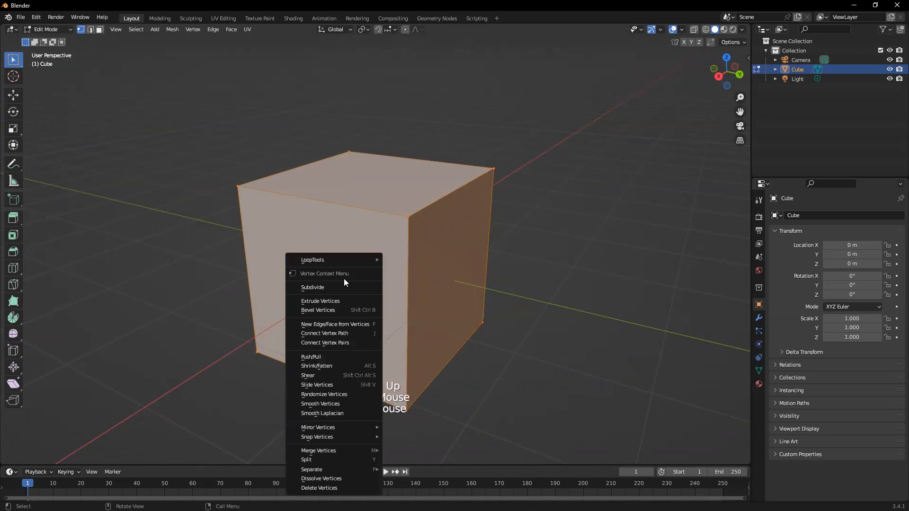
left_click(343, 278)
key("shift+r")
key("shift+r")
key("shift+r")
key("shift+r")
key("shift+r")
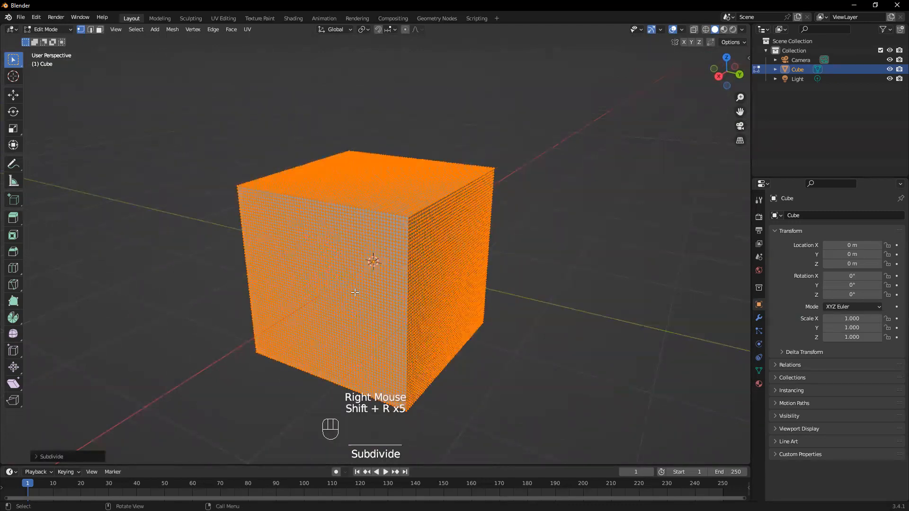
Deselect all vertices, view the subdivided cube in Object Mode and return to Edit Mode
middle_click_drag(449, 297, 523, 263)
left_click(524, 264)
key("Tab")
middle_click_drag(278, 246, 363, 258)
key("Tab")
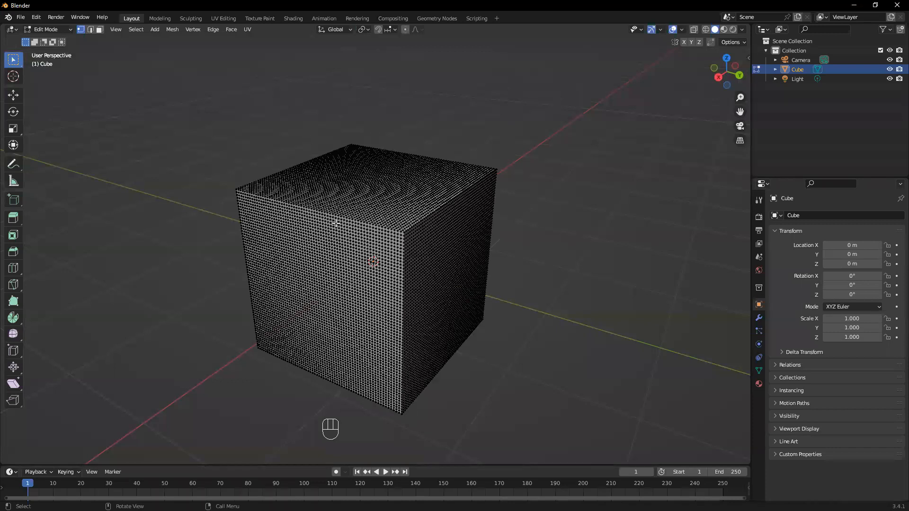
Enable proportional editing and select a single vertex on the cube's top face
left_click(405, 29)
double_click(353, 189)
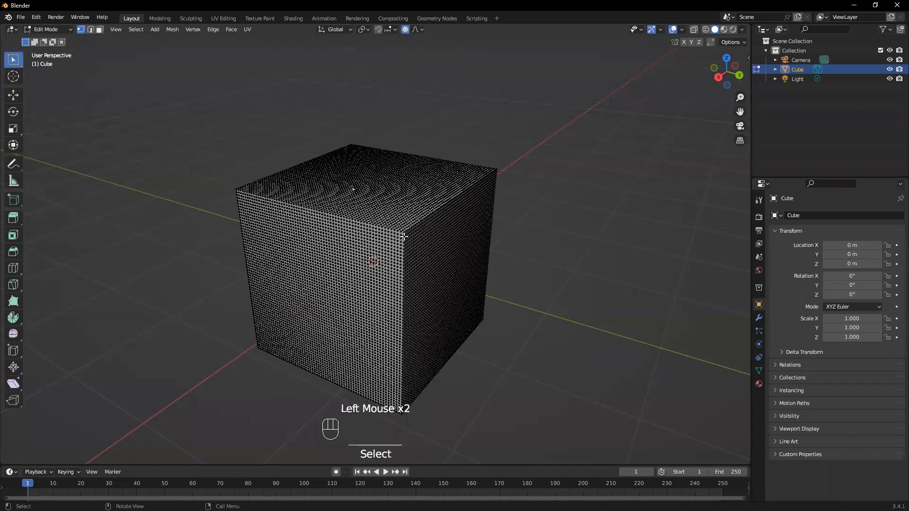
scroll(350, 208, "up", 2)
mouse_move(350, 204)
middle_mouse_down()
mouse_move(357, 225)
mouse_move(342, 197)
middle_mouse_up()
scroll(352, 216, "down", 2)
scroll(353, 215, "up", 2)
scroll(350, 211, "down", 1)
Try to move the selected top-face vertex freely with Smooth proportional falloff, and undo the move
key("g")
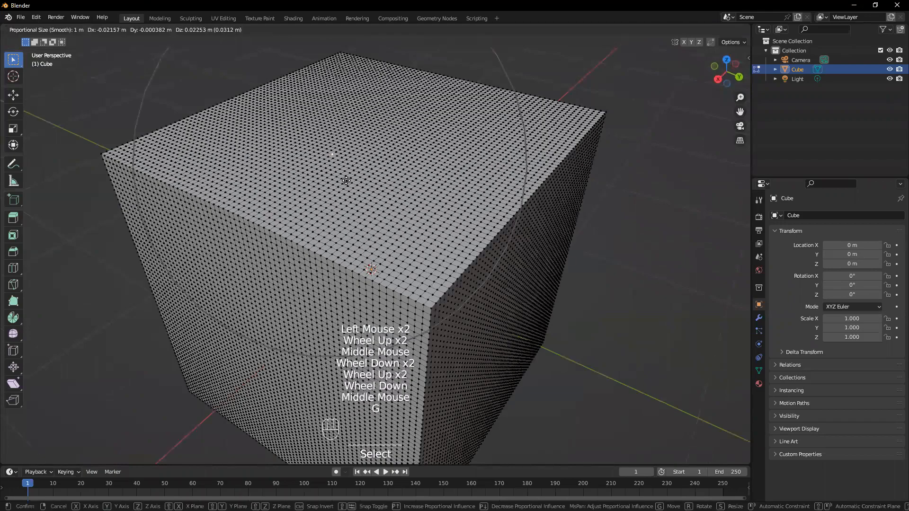
left_click(349, 113)
middle_click_drag(393, 142, 389, 227)
key("ctrl+z")
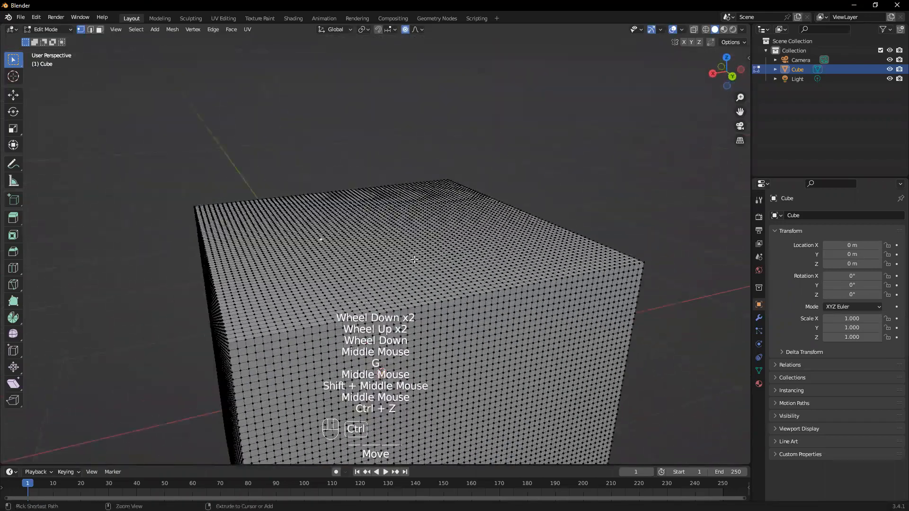
Turn off proportional editing and try to move the selected top-face vertex on its own
left_click(405, 29)
scroll(327, 213, "up", 1)
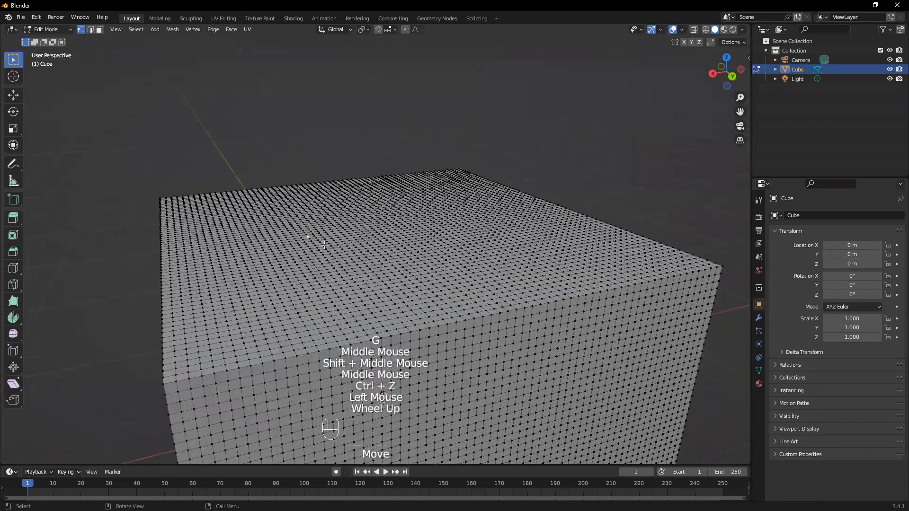
middle_click_drag(324, 222, 322, 198)
key("g")
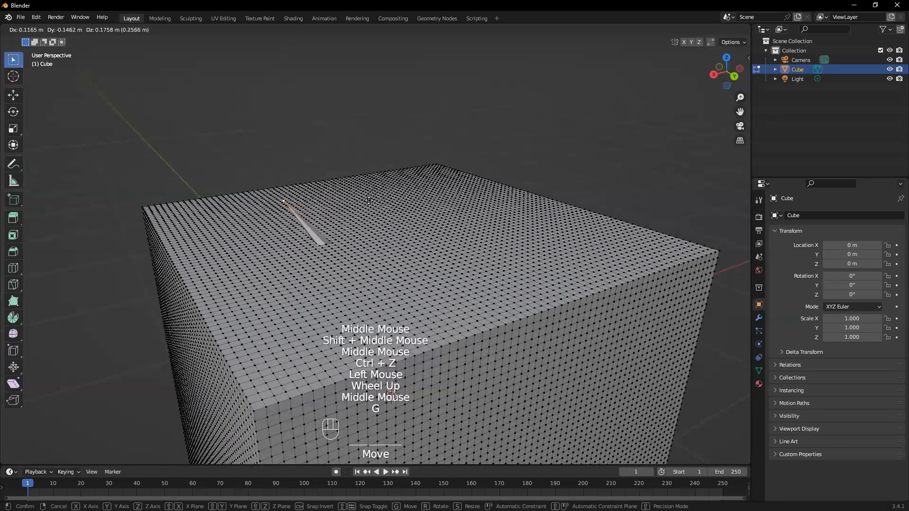
right_click(408, 115)
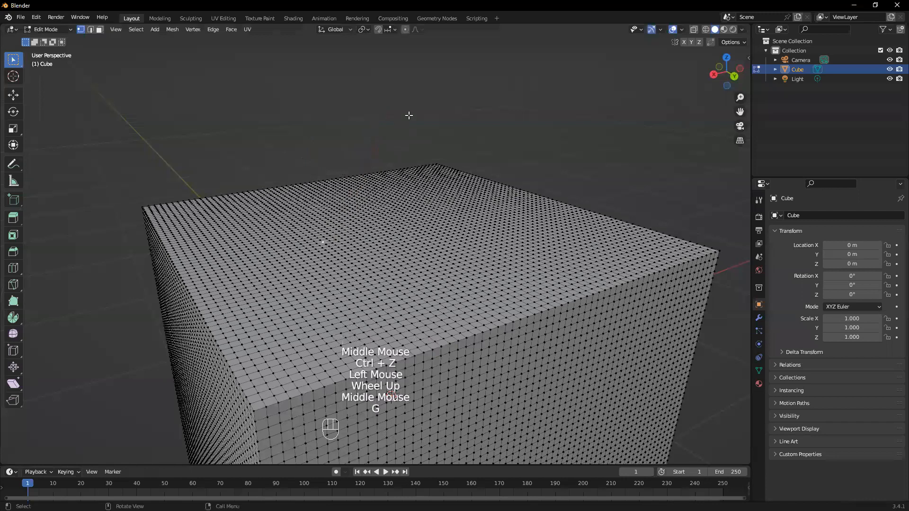
Turn on proportional editing and raise the top-face vertex along the Z axis into a smooth hill
left_click(407, 31)
middle_click_drag(296, 344, 342, 284)
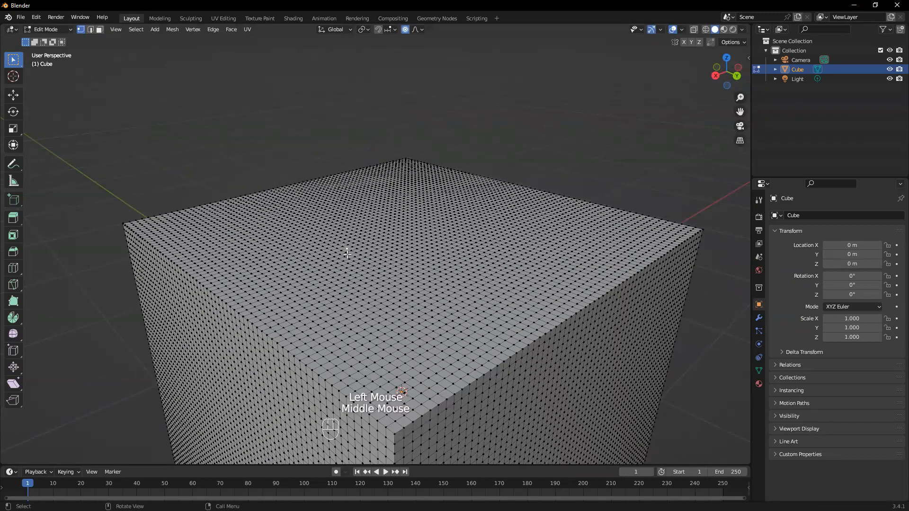
key("g")
key("z")
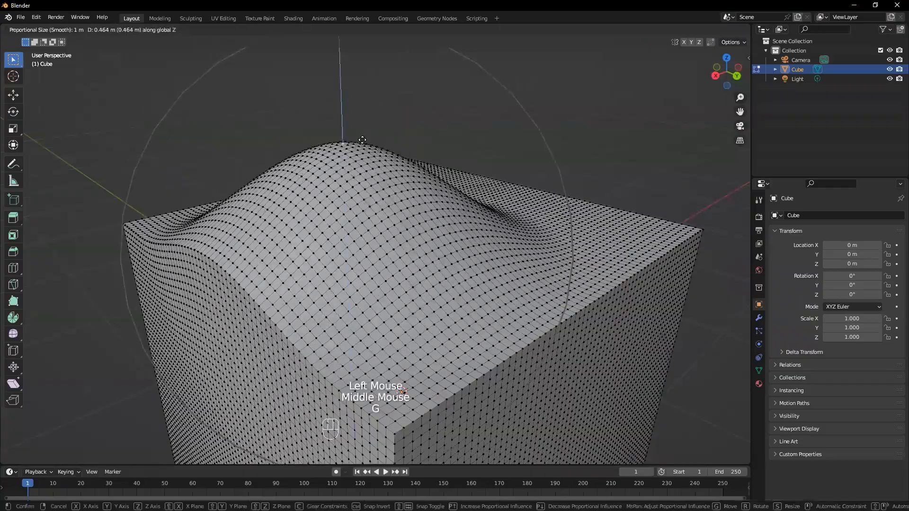
left_click(359, 81)
Select a vertex on one of the cube's side faces and pull it into a smooth bulge with proportional editing
middle_click_drag(359, 81, 326, 198)
middle_click_drag(274, 194, 386, 149)
middle_click_drag(386, 149, 237, 246, "shift")
middle_click_drag(236, 247, 480, 217)
scroll(360, 284, "down", 2)
left_click(484, 215)
middle_click_drag(544, 310, 261, 285)
key("g")
left_click(373, 272)
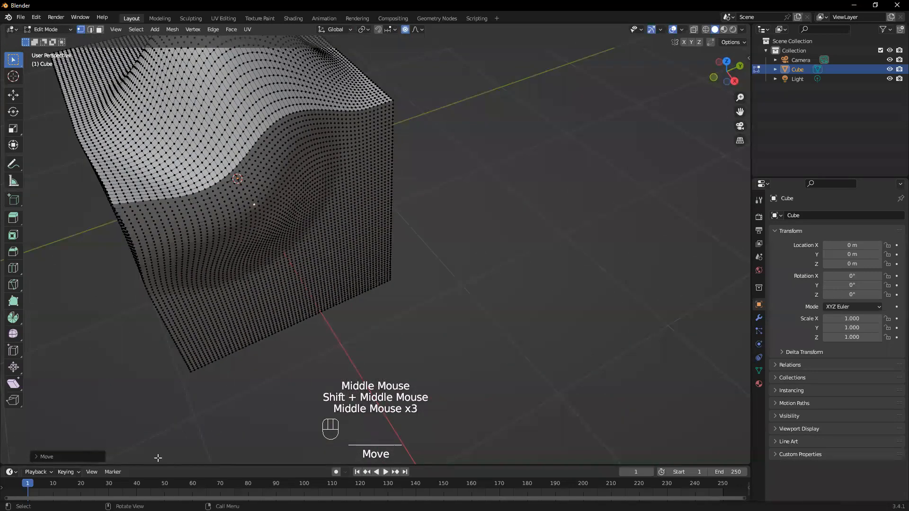
Select a vertex on the adjacent side face and pull it outward into a second smooth bulge
middle_click_drag(196, 275, 244, 264)
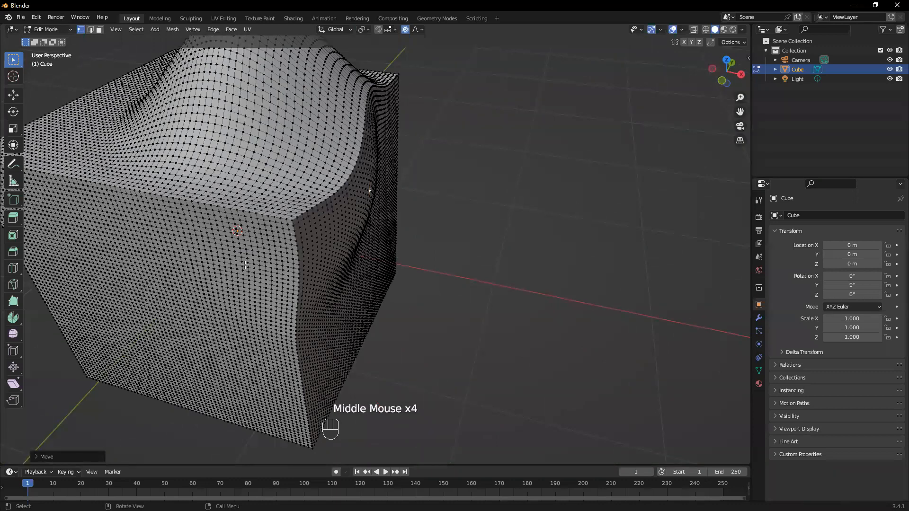
middle_click_drag(265, 223, 365, 273)
left_click(360, 274)
key("g")
left_click(388, 271)
middle_click_drag(497, 278, 443, 56)
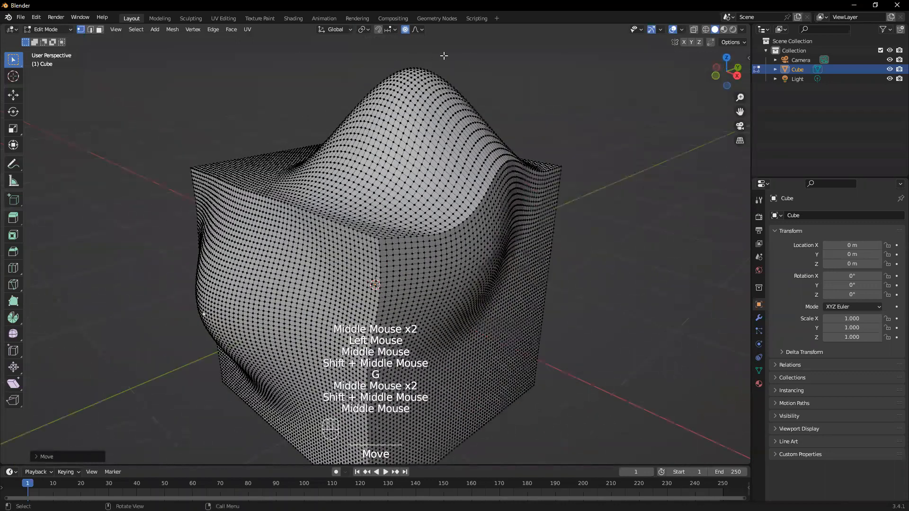
Set the proportional falloff to Sharp and raise a vertex near the top face's edge along Z into a pointed spike
left_click(420, 30)
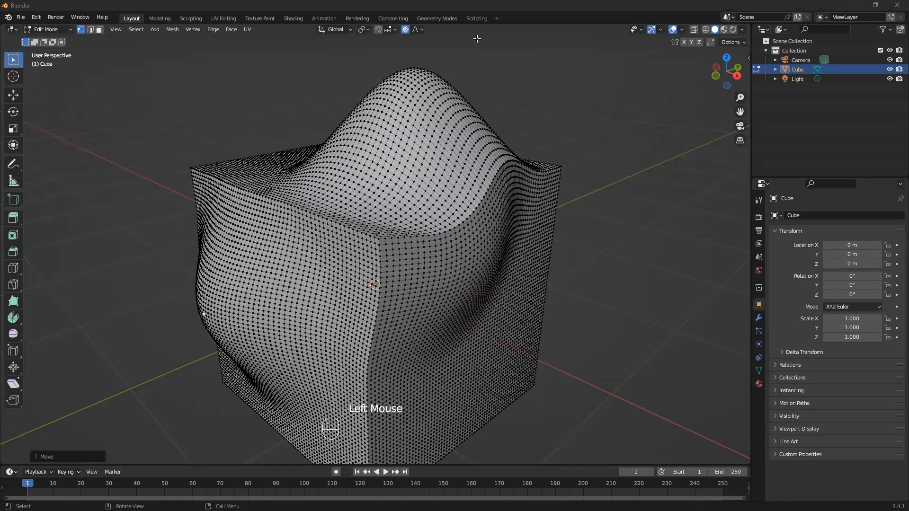
left_click(415, 30)
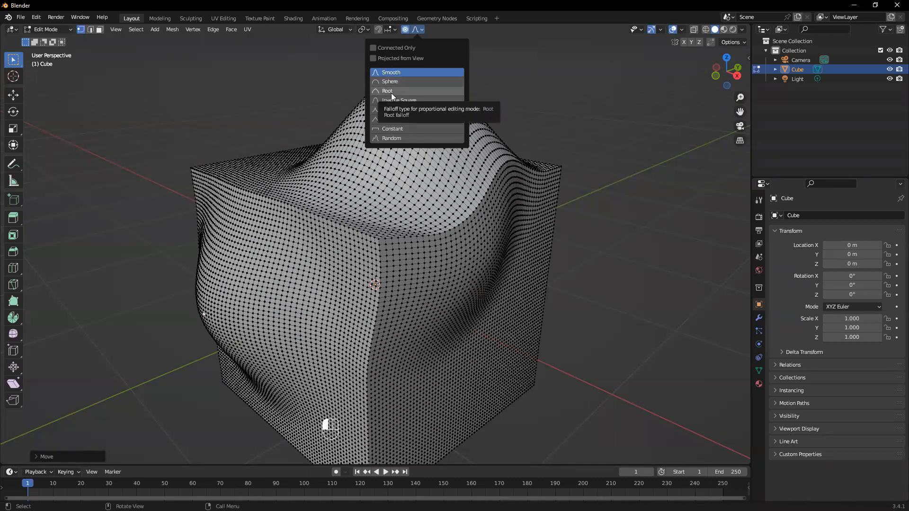
left_click(389, 108)
middle_click_drag(453, 249, 336, 178)
left_click(346, 184)
key("g")
key("z")
left_click(348, 71)
middle_click_drag(344, 148, 196, 114)
middle_click_drag(397, 179, 329, 201, "shift")
scroll(214, 225, "up", 2)
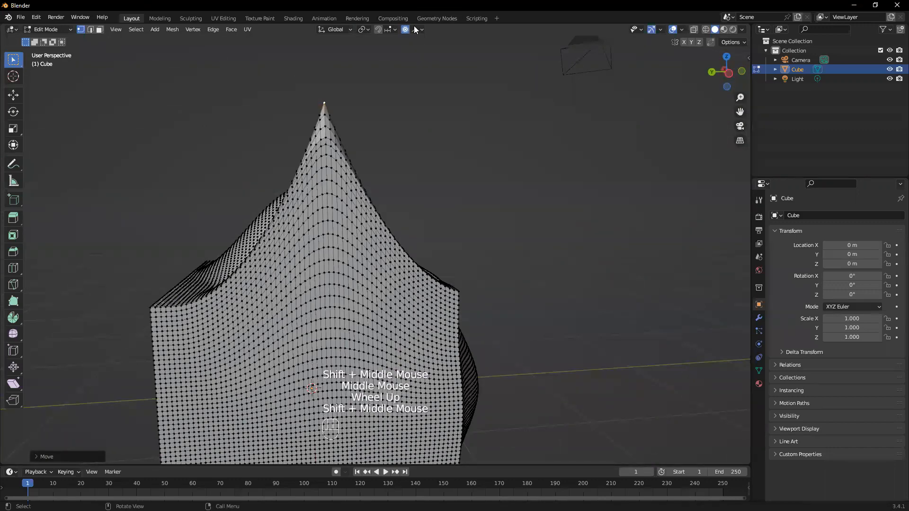
Set the proportional editing falloff to Inverse Square
middle_click_drag(346, 125, 437, 59)
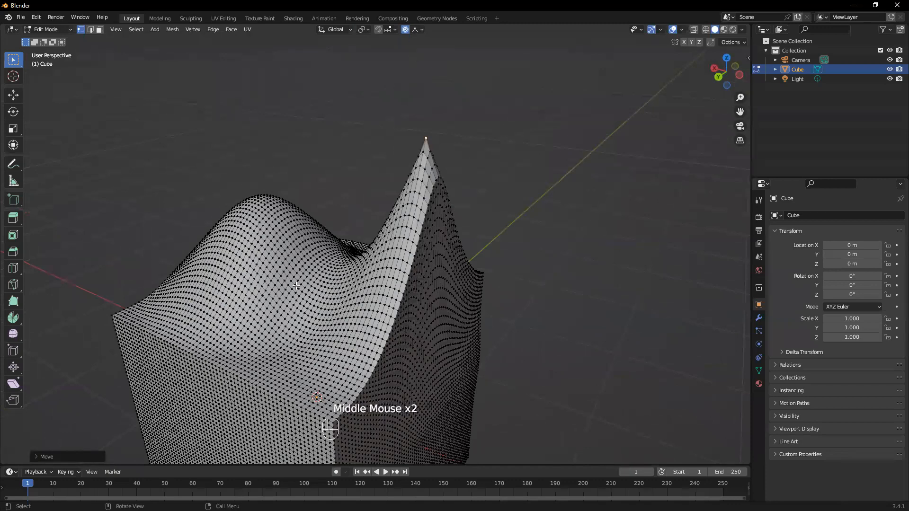
middle_click_drag(296, 286, 365, 186)
left_click(413, 33)
left_click(399, 100)
Select a vertex beside the hill on the top surface and try to move it with Inverse Square falloff, undoing the move
middle_click_drag(317, 260, 367, 292)
middle_click_drag(367, 293, 320, 213, "shift")
left_click(319, 207)
middle_click_drag(327, 248, 379, 258)
key("g")
key("z")
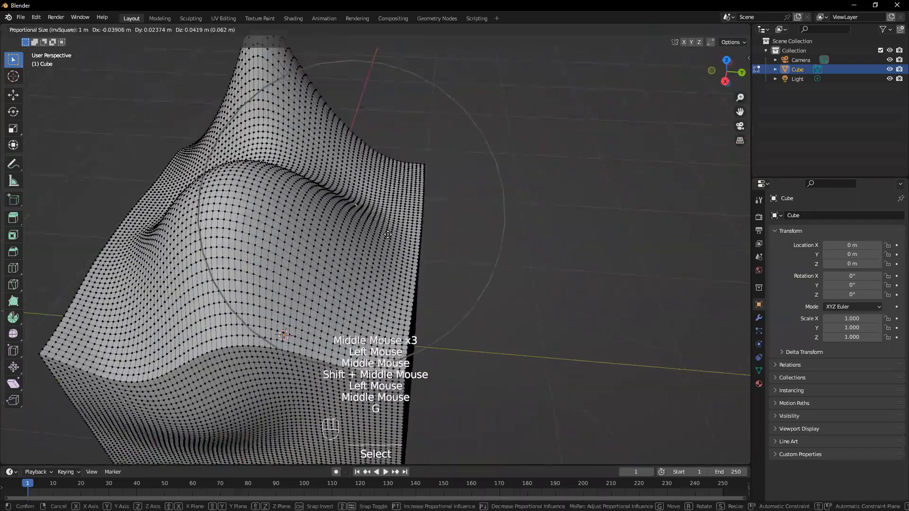
left_click(387, 183)
middle_click_drag(387, 182, 369, 265)
key("ctrl+z")
Select a vertex on an undeformed side face and move it with Inverse Square falloff
left_click(298, 284)
key("g")
left_click(310, 284)
Change the proportional falloff to Sharp and move a vertex on the already bulged side face
left_click(419, 30)
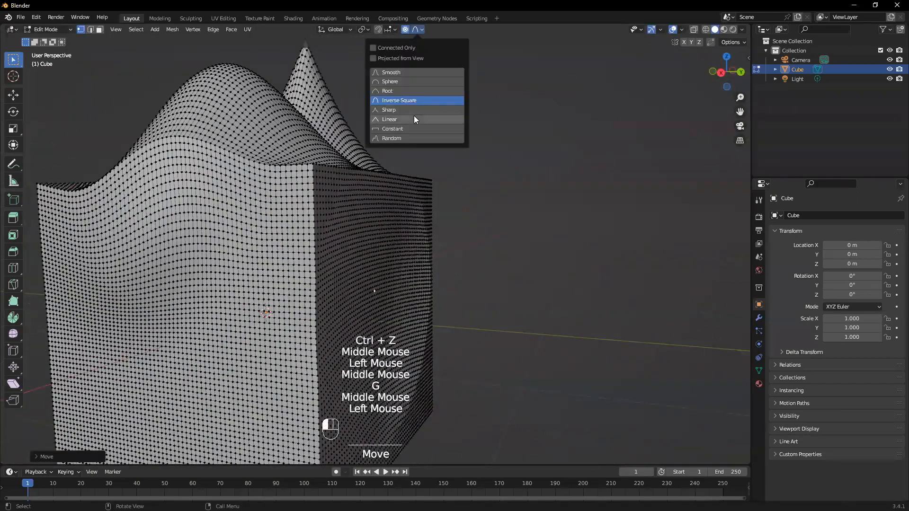
middle_click_drag(249, 234, 264, 253)
left_click(196, 304)
middle_click_drag(197, 304, 280, 172, "shift")
middle_click_drag(290, 243, 342, 257)
key("g")
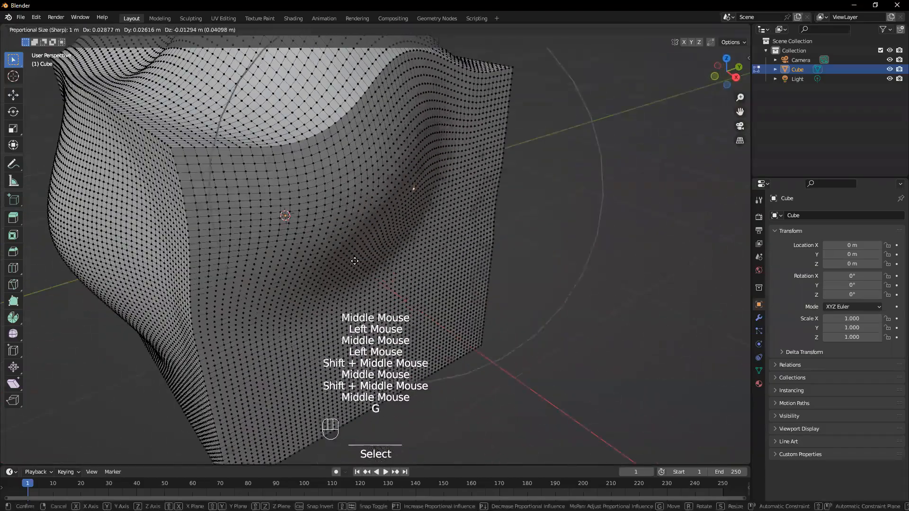
left_click(421, 258)
Return to Object Mode and delete the deformed cube
middle_click_drag(420, 258, 342, 249)
middle_click_drag(287, 241, 333, 269)
middle_click_drag(332, 269, 448, 430, "shift")
middle_click_drag(275, 314, 402, 284)
scroll(478, 350, "down", 2)
middle_click_drag(402, 284, 237, 260, "shift")
middle_click_drag(236, 260, 272, 288)
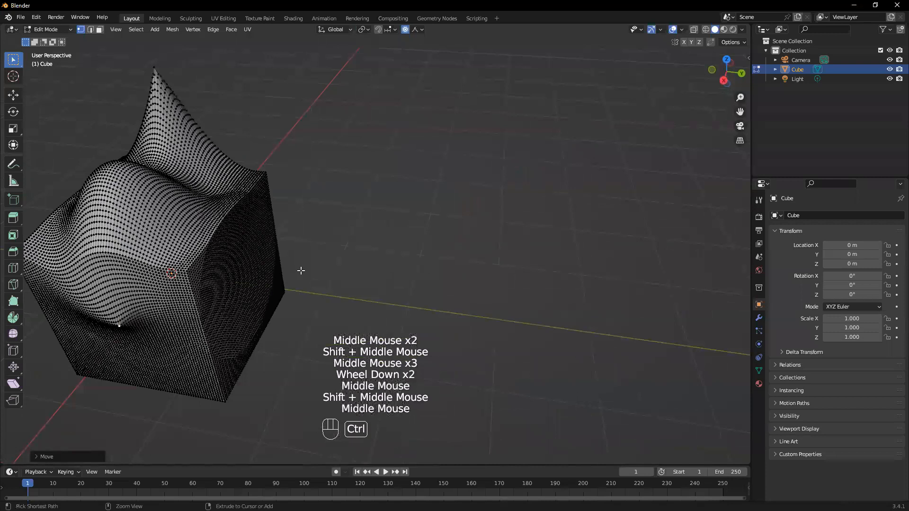
key("Tab")
left_click(176, 259)
key("Delete")
Add a mesh plane at the world origin
key("shift+a")
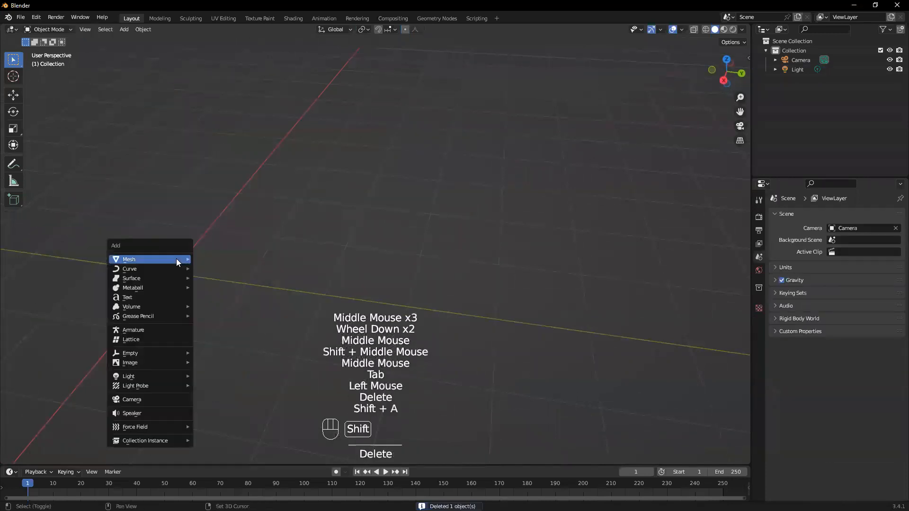
mouse_move(184, 382)
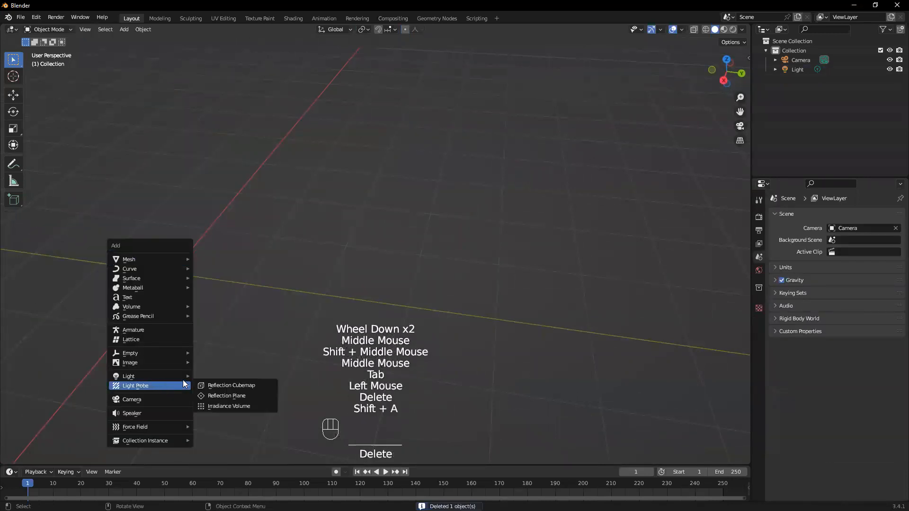
mouse_move(137, 258)
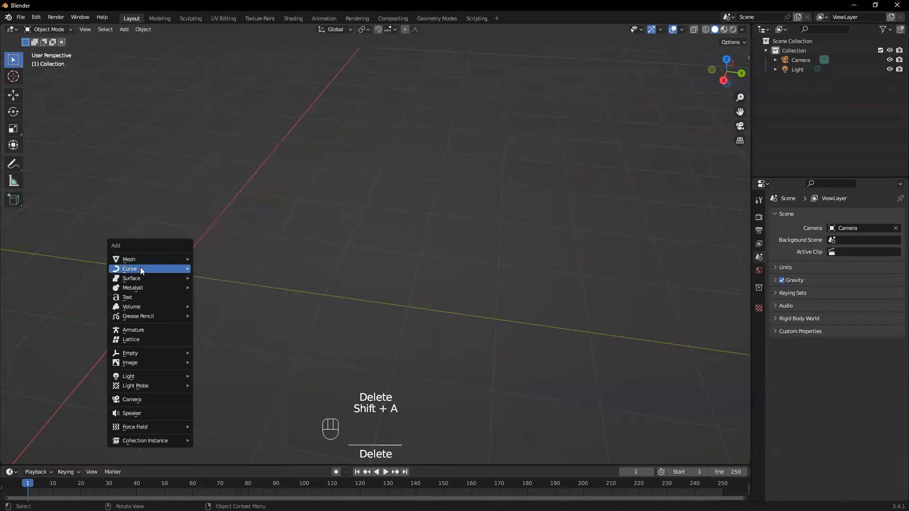
mouse_move(180, 260)
left_click(213, 260)
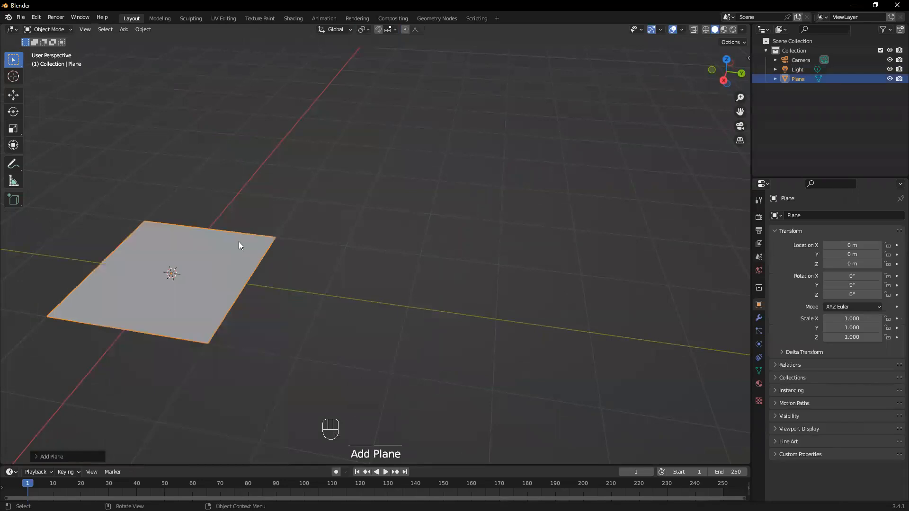
Rotate the plane 90° about the Y axis so it stands upright
middle_click_drag(203, 270, 193, 268)
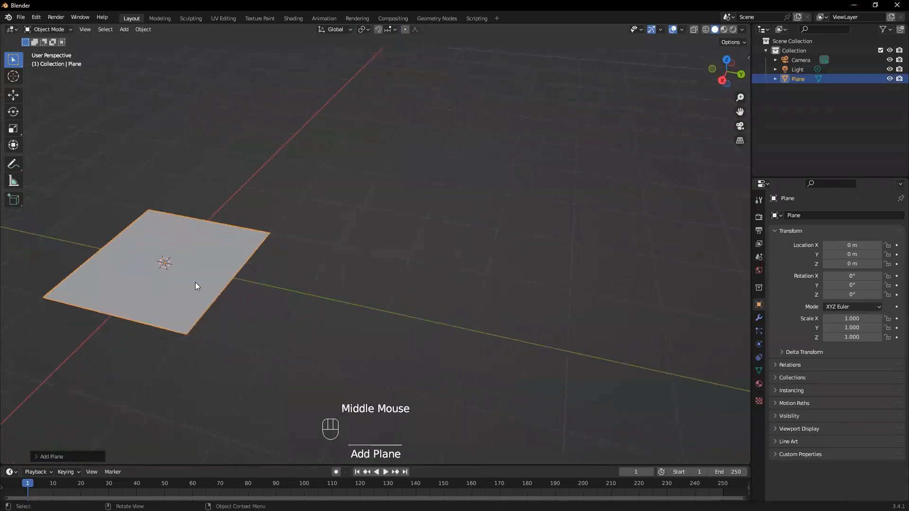
type("r90")
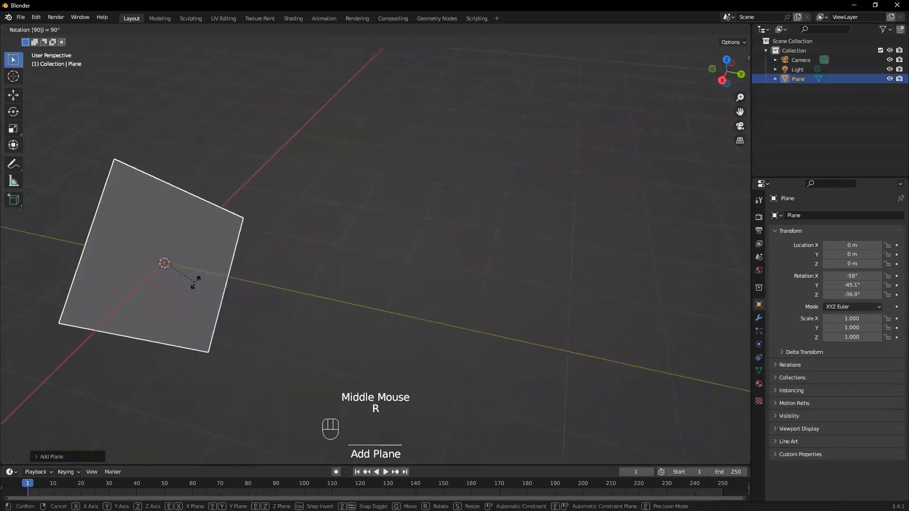
key("Escape")
type("ry90")
key("Return")
scroll(143, 247, "down", 2)
middle_click_drag(145, 252, 224, 260)
scroll(269, 266, "up", 2)
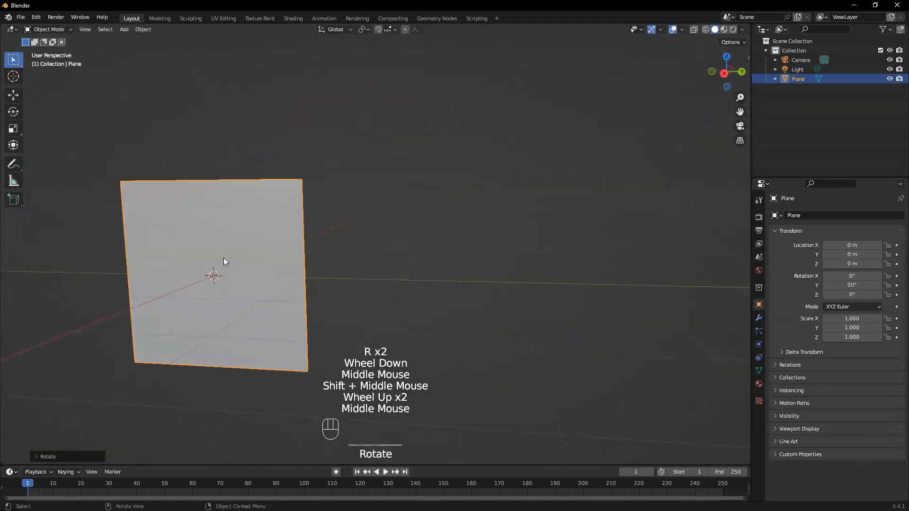
Stretch the upright plane along the Z axis to a scale of about 1.68
key("s")
key("z")
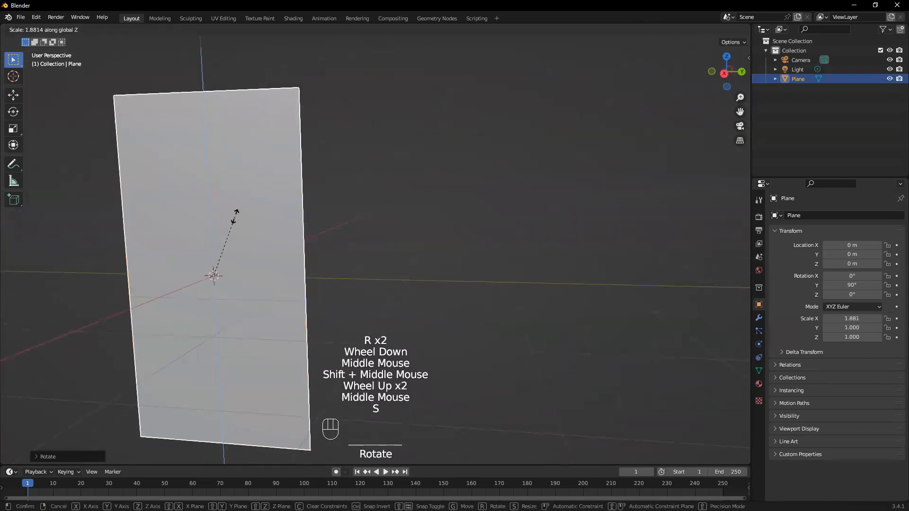
left_click(237, 228)
Subdivide the whole plane in Edit Mode and repeat the subdivision several times to create a very dense grid
key("Tab")
mouse_move(220, 220)
middle_mouse_down()
mouse_move(210, 194)
mouse_move(224, 218)
middle_mouse_up()
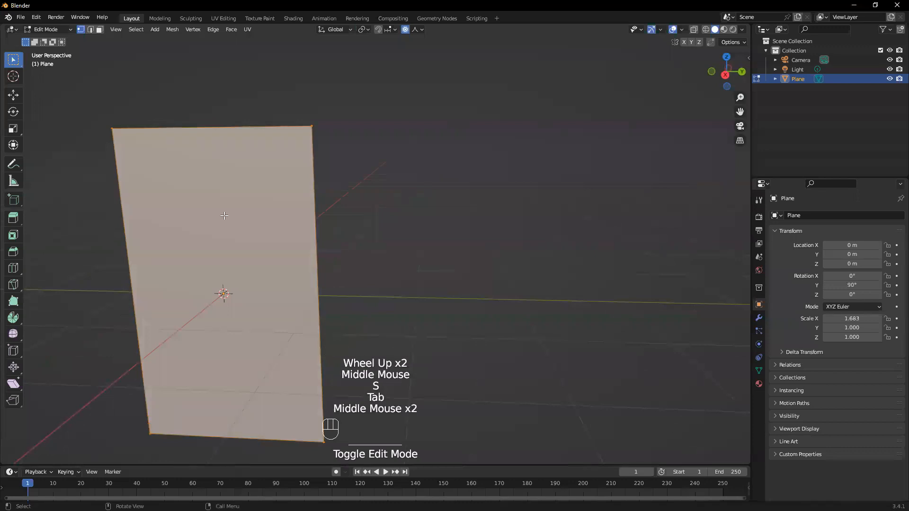
right_click(224, 216)
left_click(223, 203)
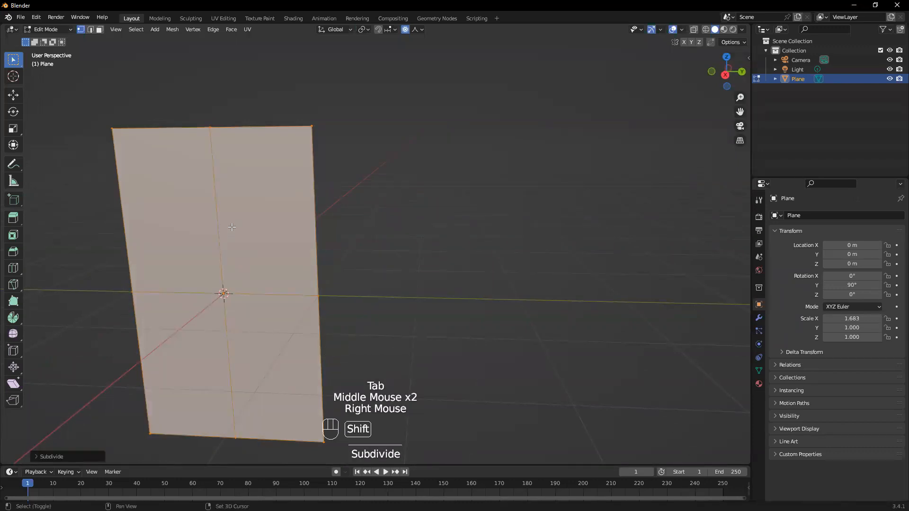
key("shift+r")
key("shift+r")
key("shift+r")
key("shift+r")
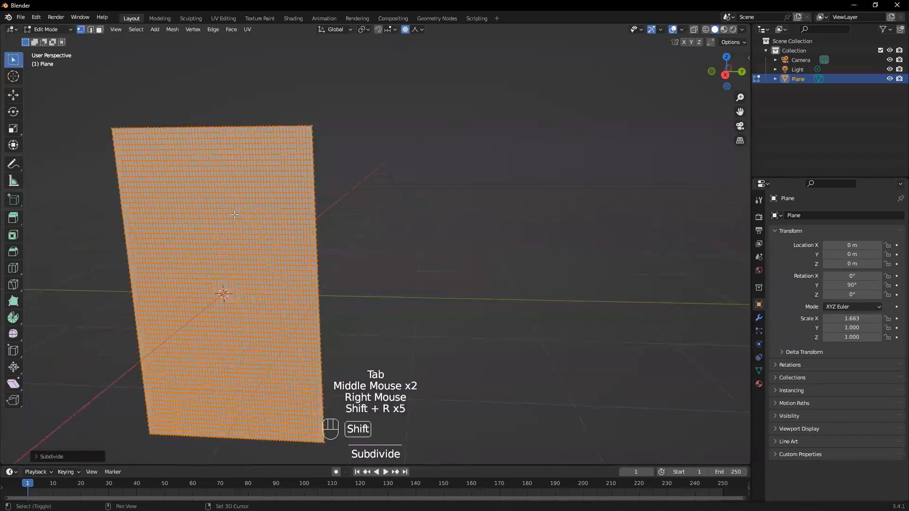
middle_click_drag(220, 335, 317, 250)
key("Tab")
middle_click_drag(317, 251, 325, 272, "shift")
key("Tab")
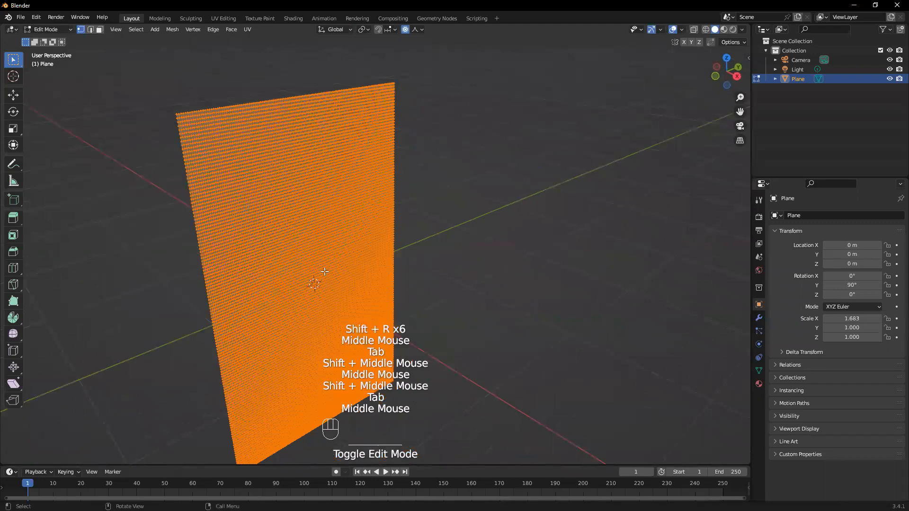
Switch to face selection, deselect all faces and set the proportional editing falloff to Smooth
left_click(99, 30)
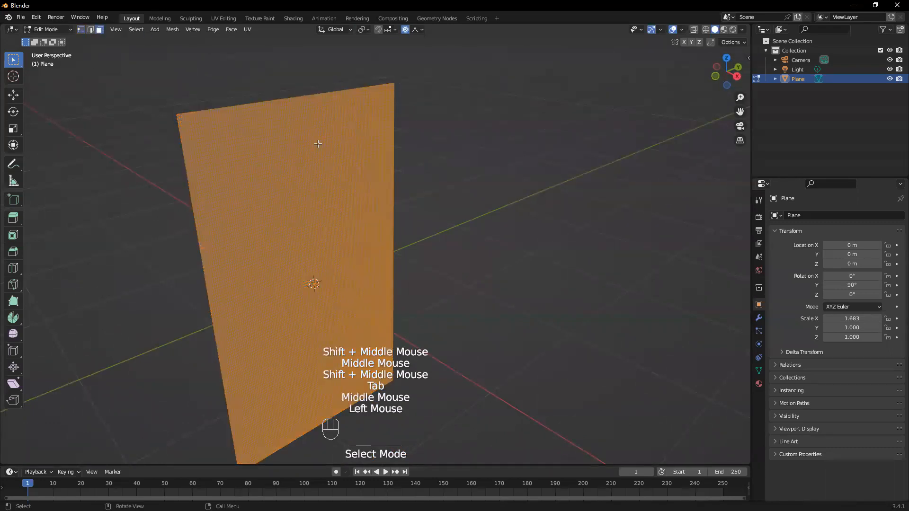
left_click(448, 202)
left_click(416, 29)
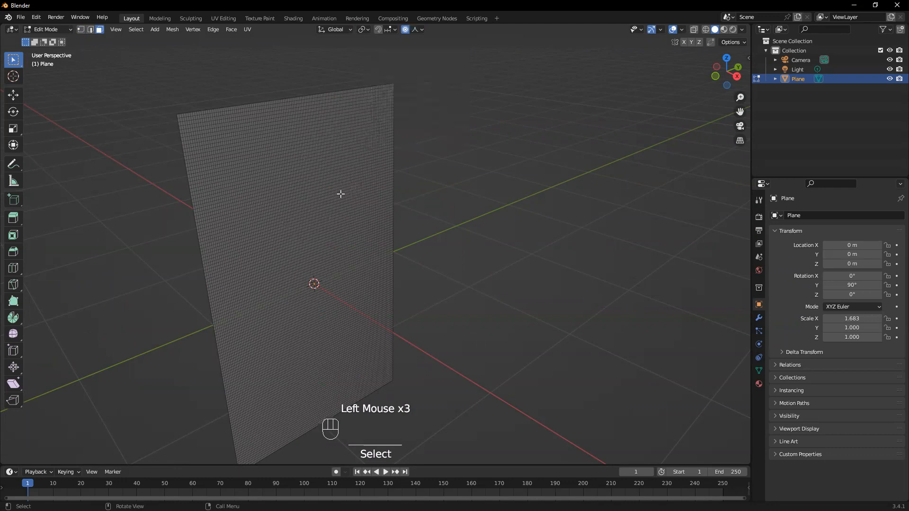
left_click(417, 31)
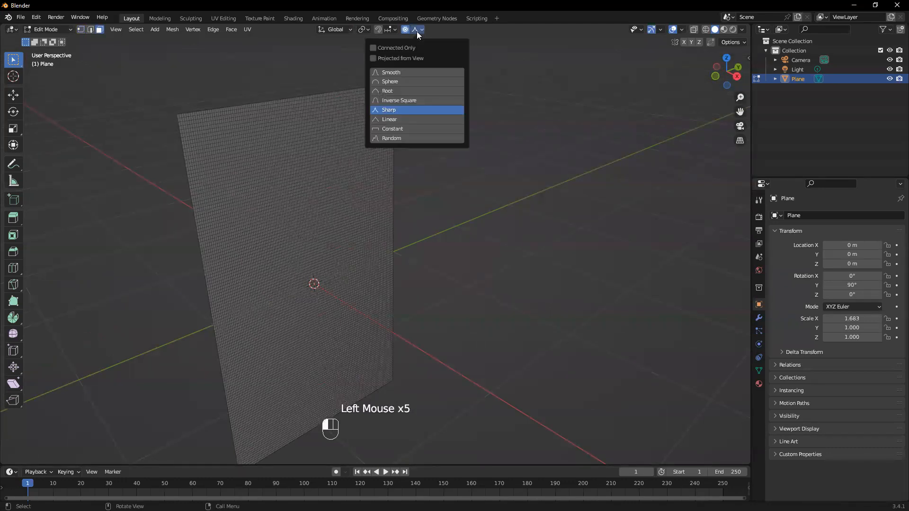
left_click(406, 73)
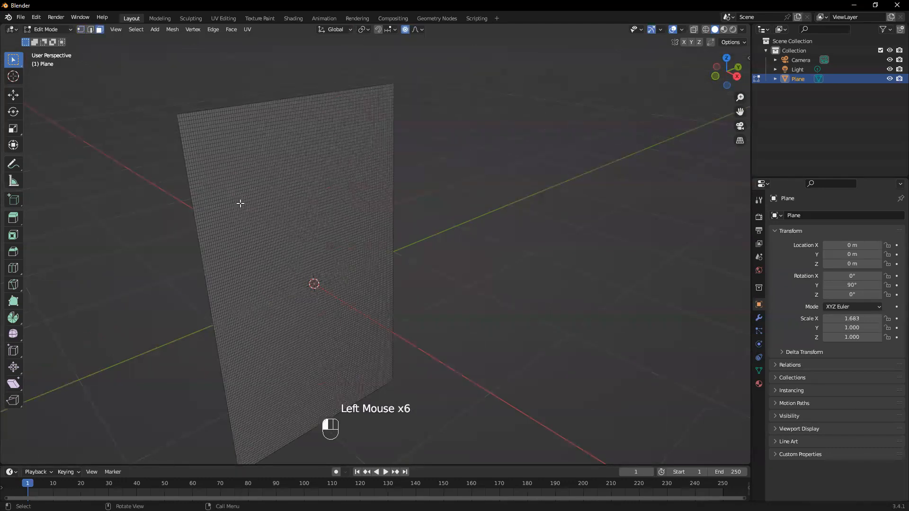
Box-select a narrow vertical strip of faces near the plane's left edge in right view and move it out of the surface with Smooth falloff
left_click_drag(233, 198, 232, 255)
key("KP_1")
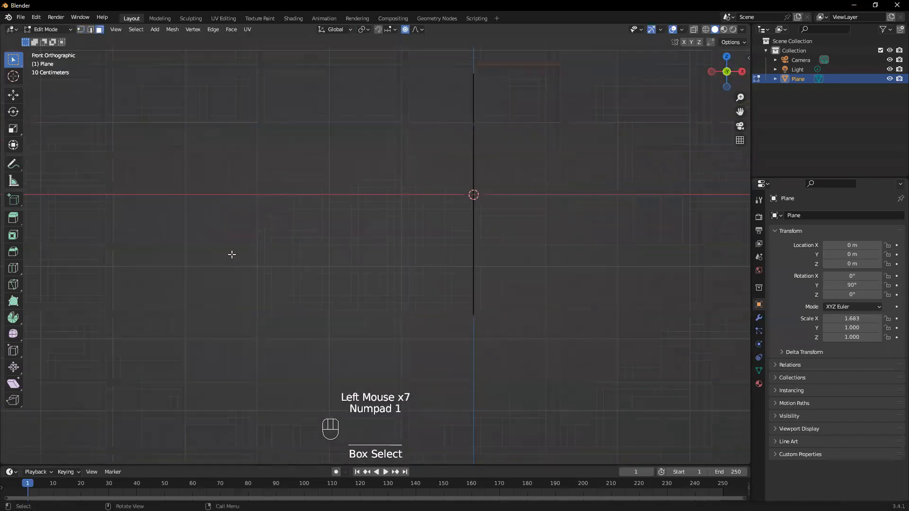
key("KP_3")
scroll(218, 216, "up", 1)
middle_click_drag(205, 185, 256, 207, "shift")
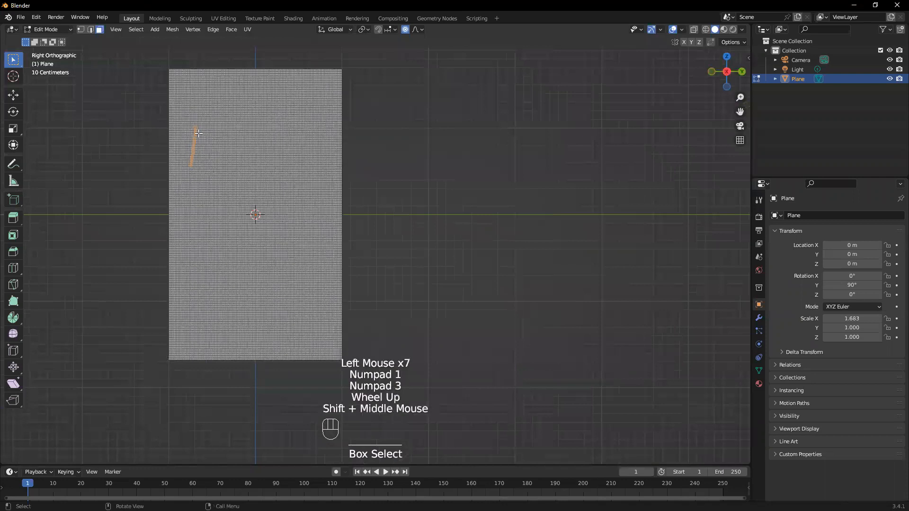
left_click_drag(195, 127, 207, 305)
left_click_drag(205, 410, 205, 410)
middle_click_drag(203, 214, 263, 254)
key("g")
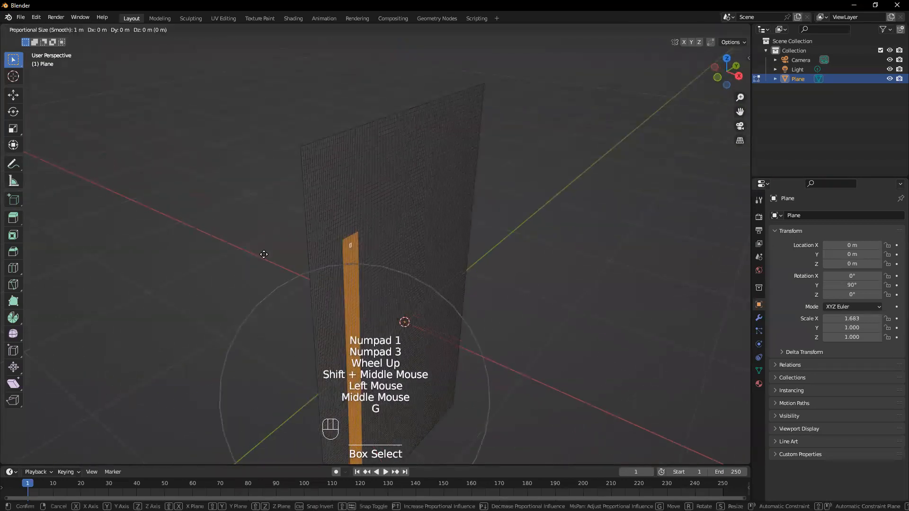
left_click(255, 257)
middle_click_drag(308, 276, 295, 246)
middle_click_drag(312, 262, 330, 303, "shift")
middle_click_drag(326, 296, 376, 56)
Change the proportional falloff to Root, box-select a vertical strip of faces just beside the first one, and move it along the X axis
left_click(420, 30)
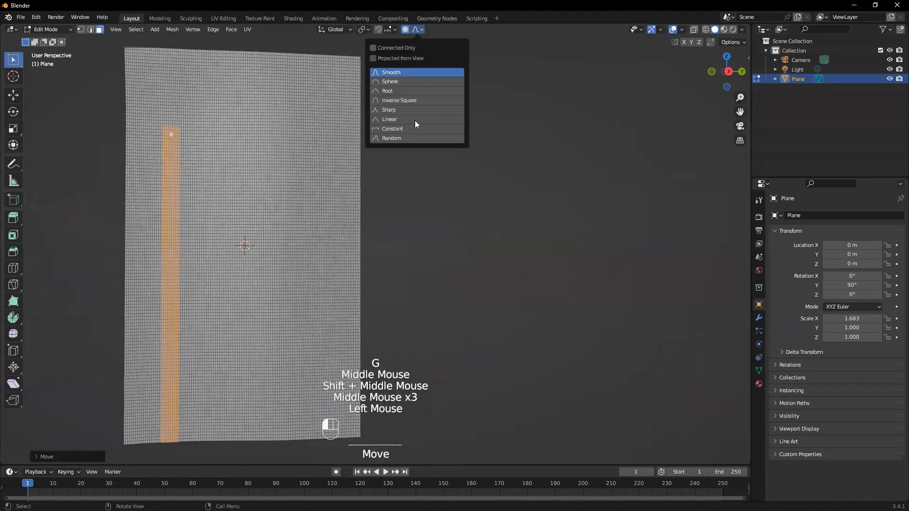
left_click(393, 92)
left_click_drag(209, 135, 212, 375)
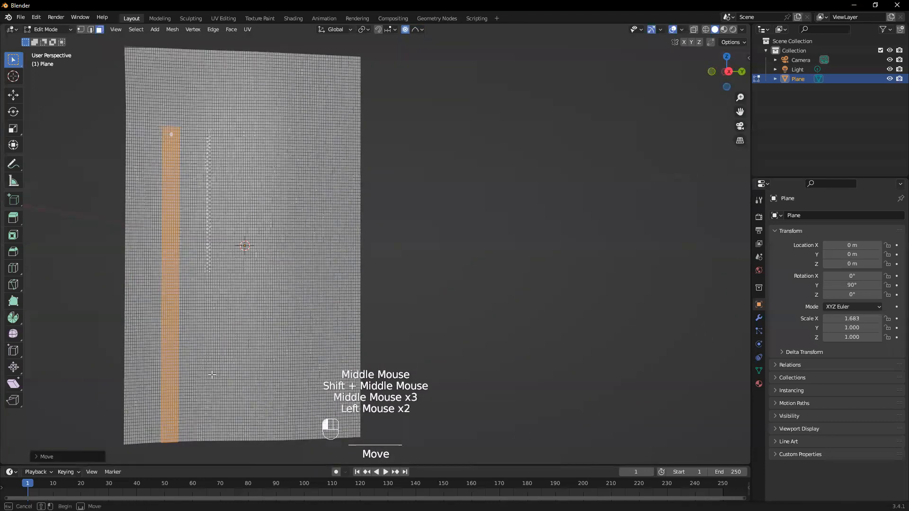
left_click_drag(218, 449, 219, 448)
key("g")
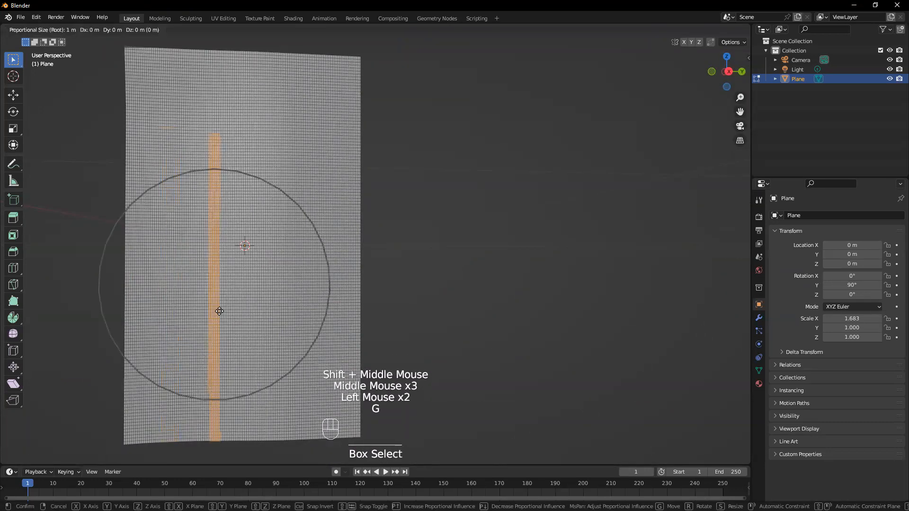
key("x")
left_click(218, 281)
middle_click_drag(241, 283, 284, 222)
middle_click_drag(388, 169, 415, 30)
Change the proportional falloff to Sharp, box-select a vertical strip of faces farther right on the plane, and move it along the X axis
left_click(416, 29)
left_click(422, 33)
left_click(421, 33)
left_click(395, 109)
left_click_drag(363, 135, 367, 258)
left_click_drag(358, 410, 360, 410)
middle_click_drag(310, 267, 319, 265)
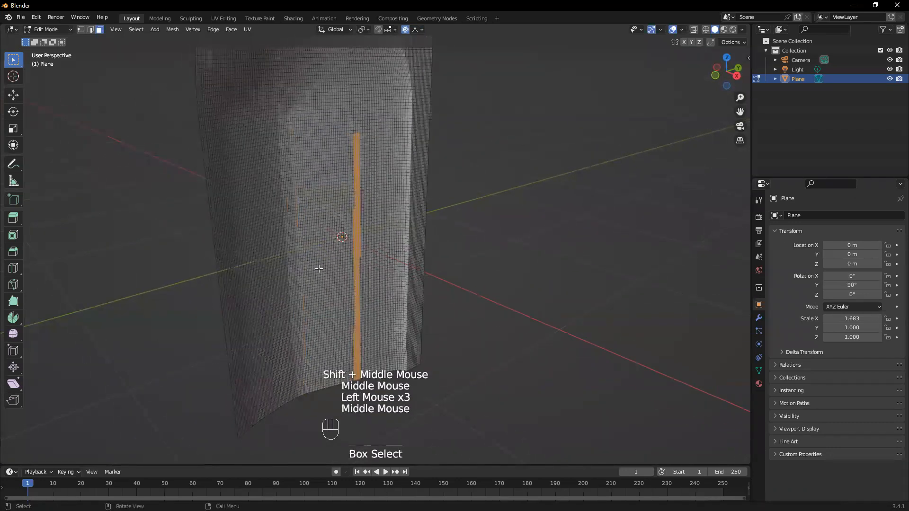
key("g")
key("x")
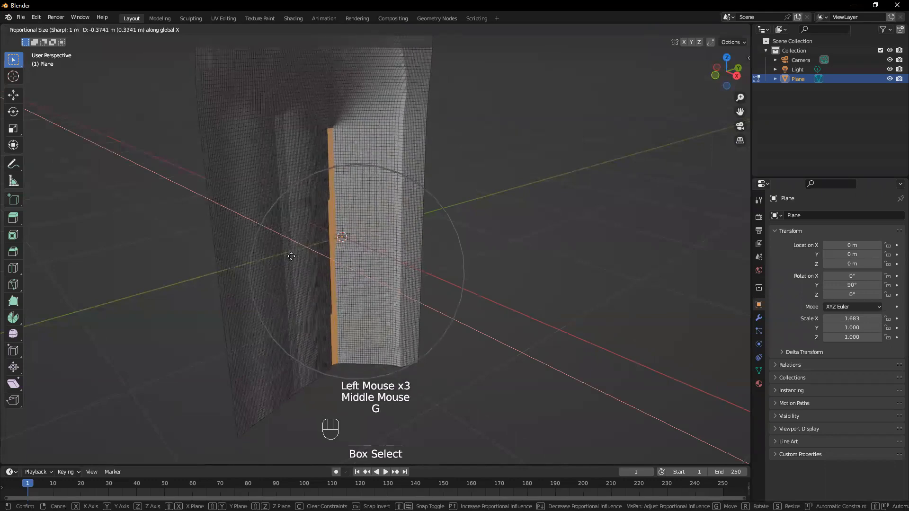
left_click(339, 290)
middle_click_drag(339, 290, 348, 313)
middle_click_drag(348, 313, 379, 180)
scroll(313, 294, "up", 2)
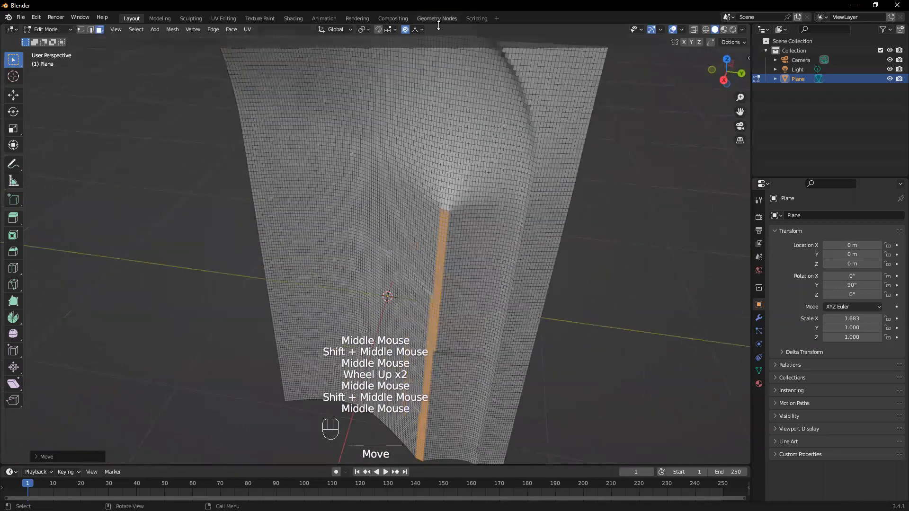
Set the proportional falloff back to Smooth and move a vertical strip of faces on the plane's left part along the X axis
left_click(417, 29)
left_click(395, 73)
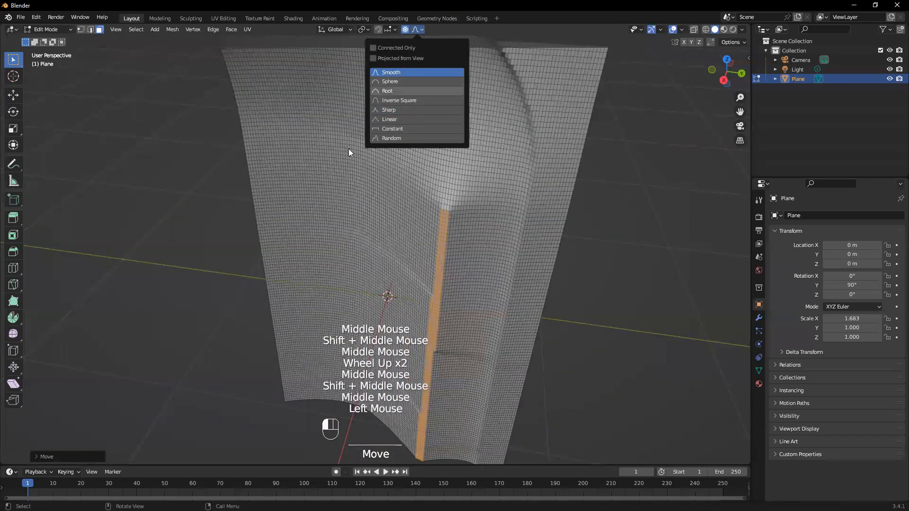
left_click(330, 166)
left_click_drag(298, 136, 309, 379)
middle_click_drag(310, 380, 278, 344)
key("g")
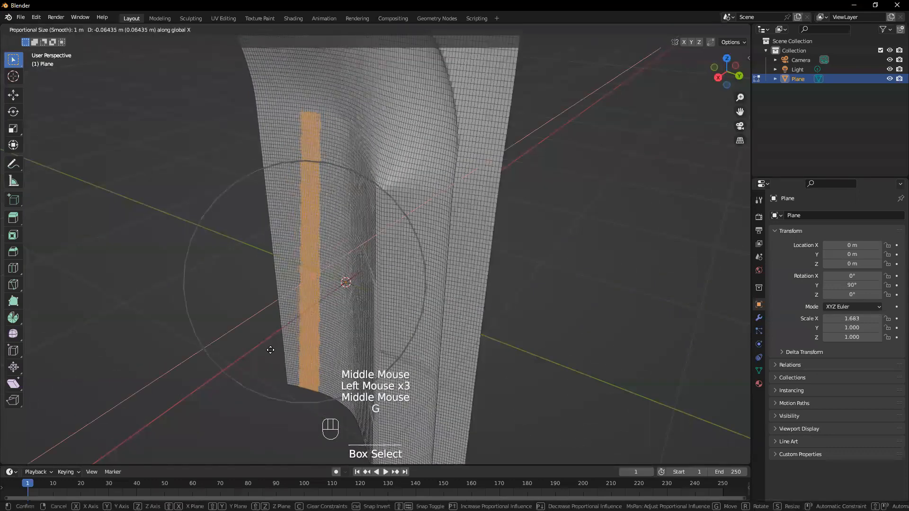
left_click(254, 361)
Change the proportional falloff to Linear and move a vertical strip of faces left of the plane's center along the X axis
left_click(419, 29)
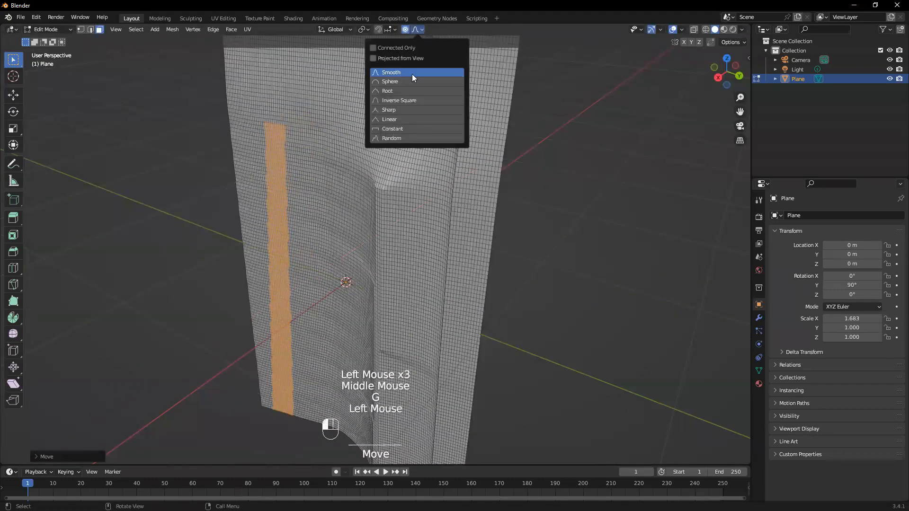
left_click(381, 119)
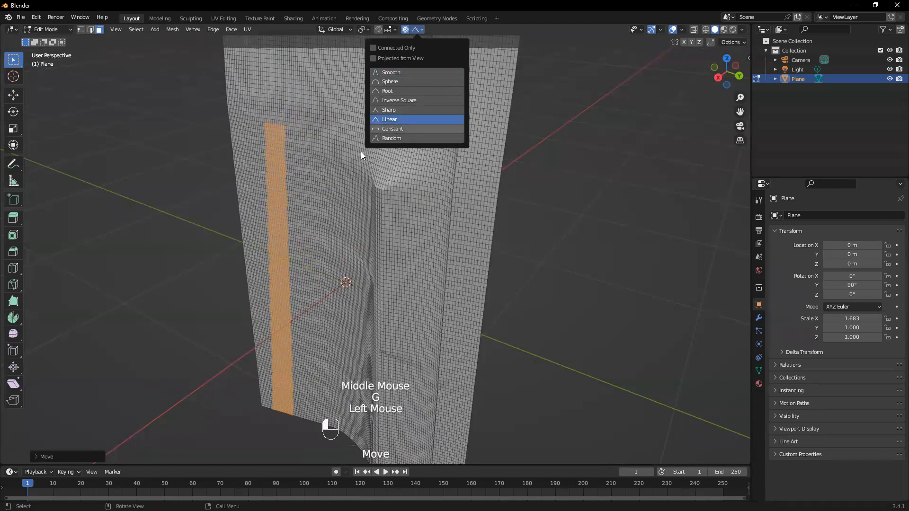
left_click_drag(315, 445, 315, 444)
key("g")
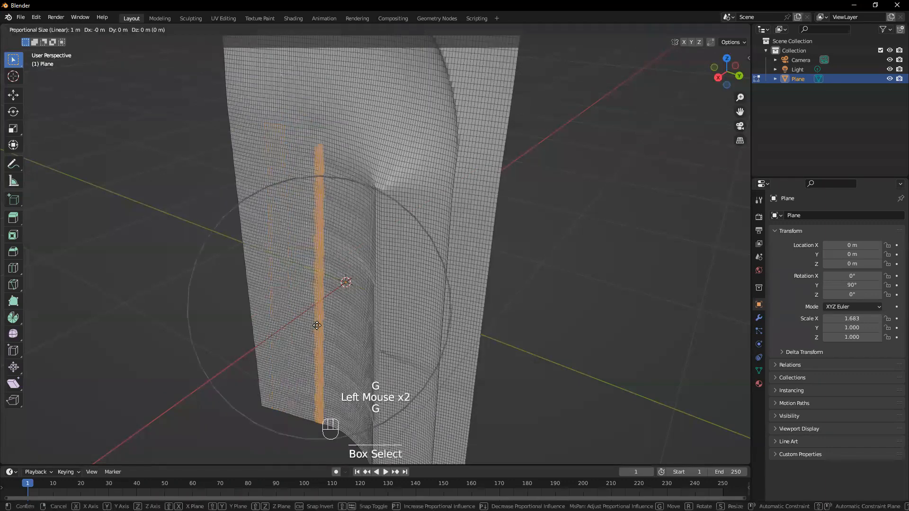
key("x")
left_click(265, 366)
middle_click_drag(266, 367, 383, 184)
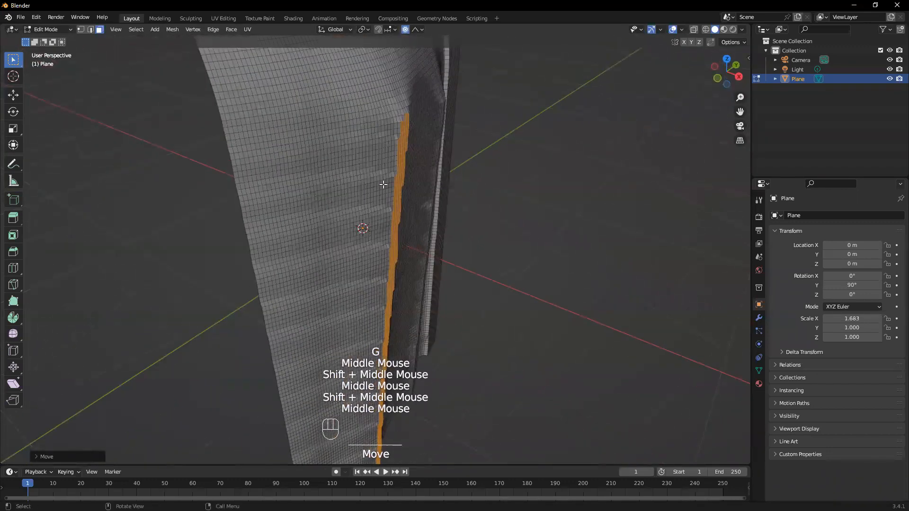
Change the proportional falloff to Sphere and move a thin vertical strip of faces beside the Linear fold
left_click(417, 29)
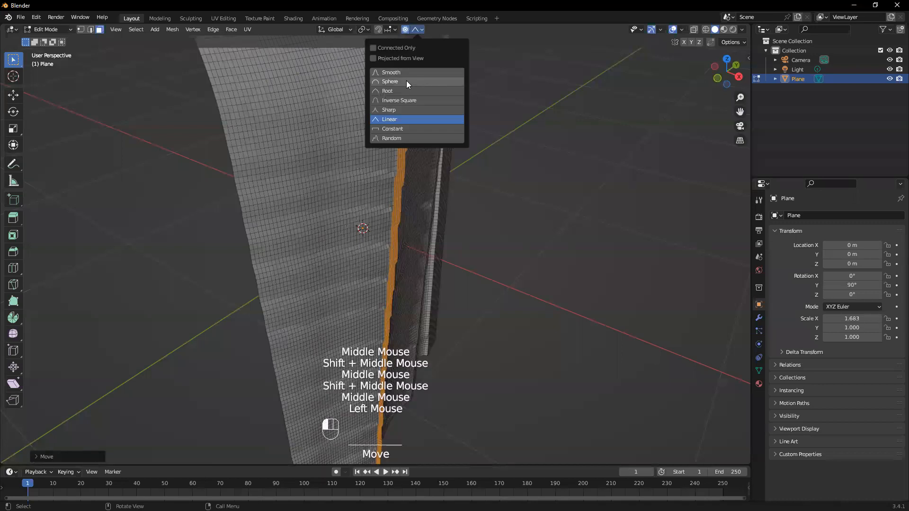
left_click_drag(400, 193, 401, 451)
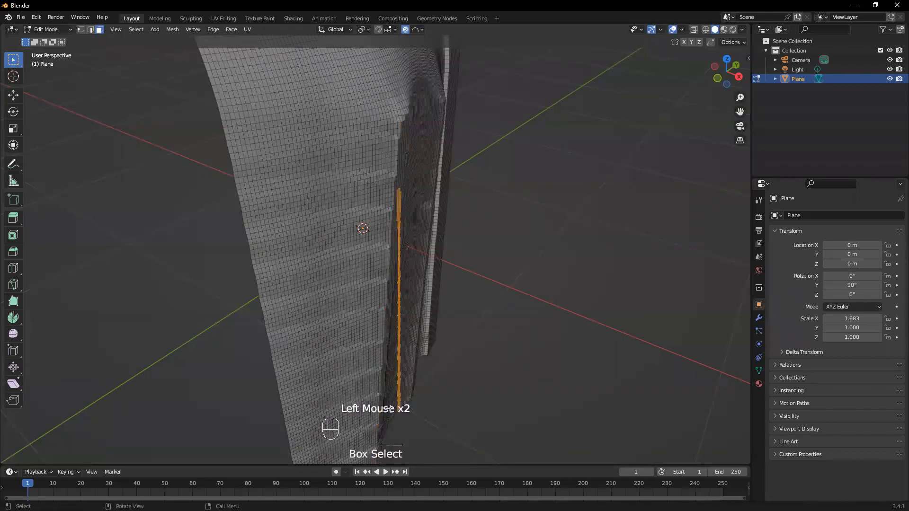
key("g")
left_click(356, 379)
middle_click_drag(377, 326, 312, 284)
middle_click_drag(343, 256, 346, 203)
middle_click_drag(347, 182, 343, 349, "shift")
Return to Object Mode and apply Shade Smooth to the deformed plane
key("Tab")
right_click(370, 197)
left_click(361, 197)
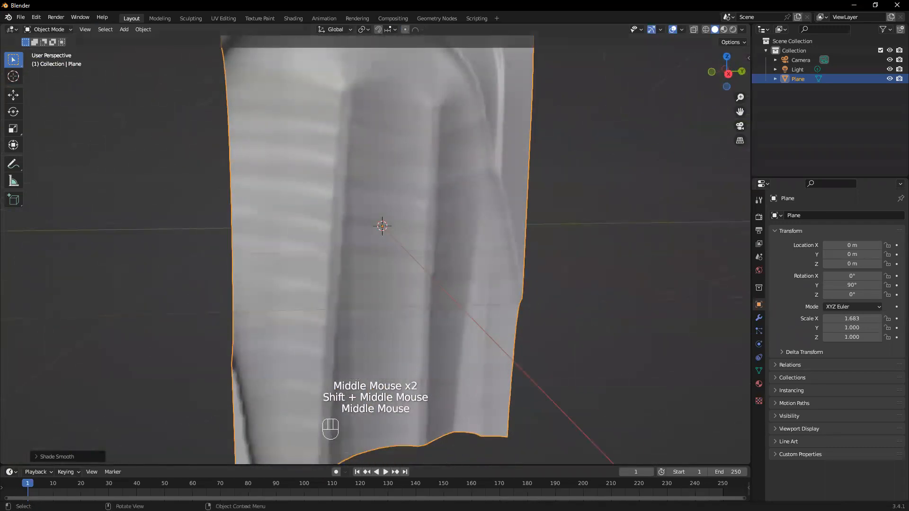
middle_click_drag(328, 219, 419, 157)
scroll(265, 260, "down", 1)
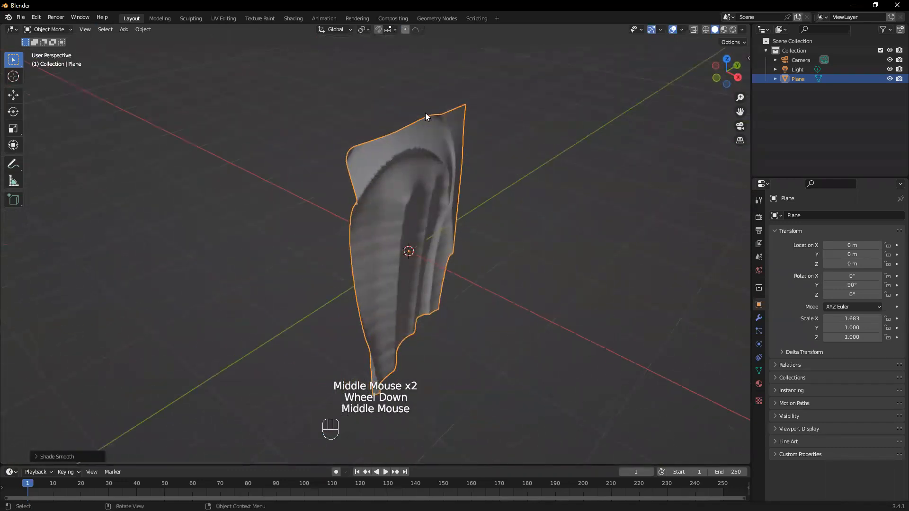
Turn on proportional editing in Object Mode and inspect the folded plane from several angles
left_click(404, 30)
middle_click_drag(466, 129, 357, 140)
scroll(391, 156, "up", 1)
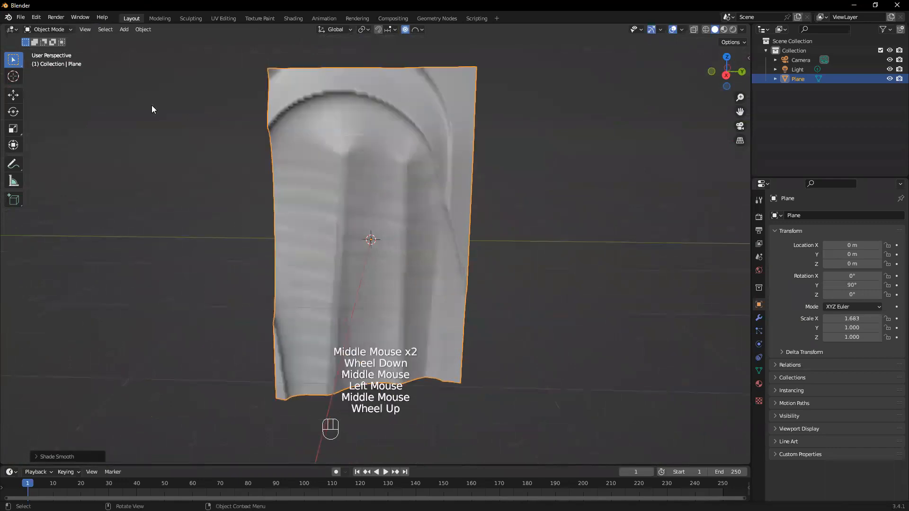
middle_click_drag(395, 195, 303, 149)
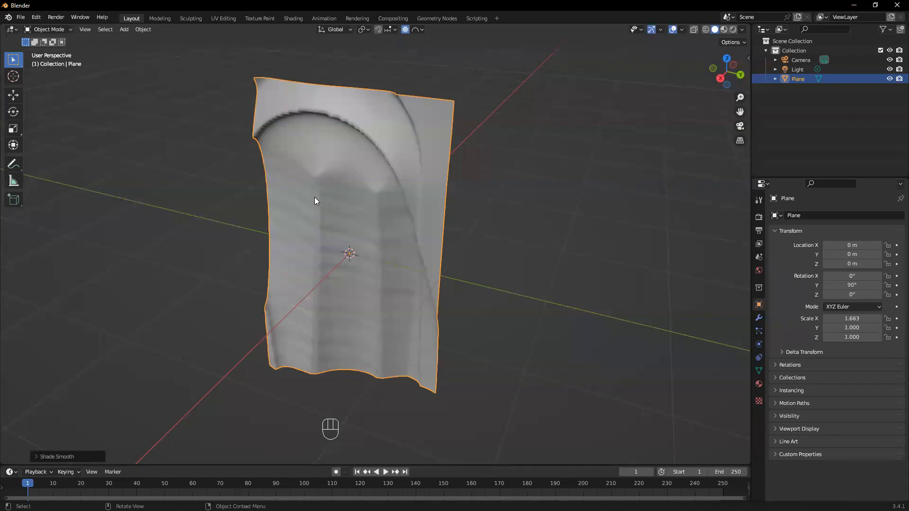
Create a new material for the folded plane
middle_click_drag(315, 201, 424, 301)
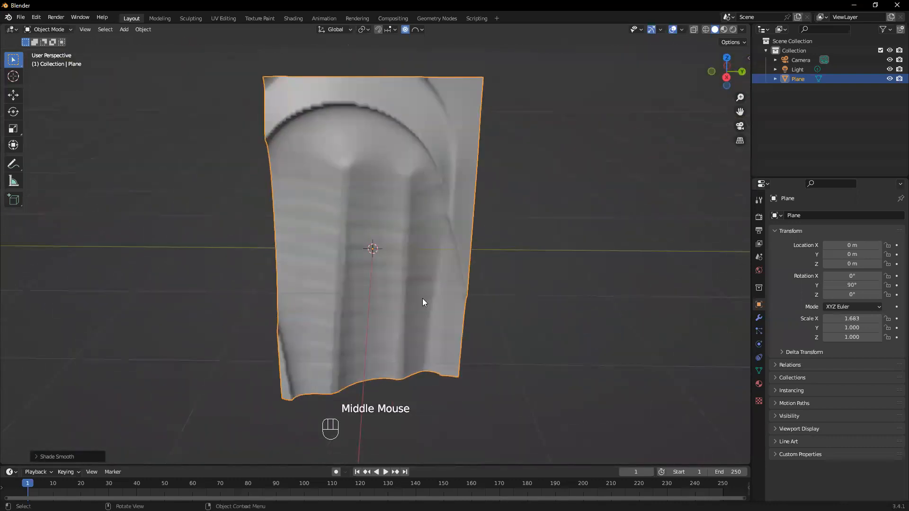
left_click(759, 384)
left_click(795, 257)
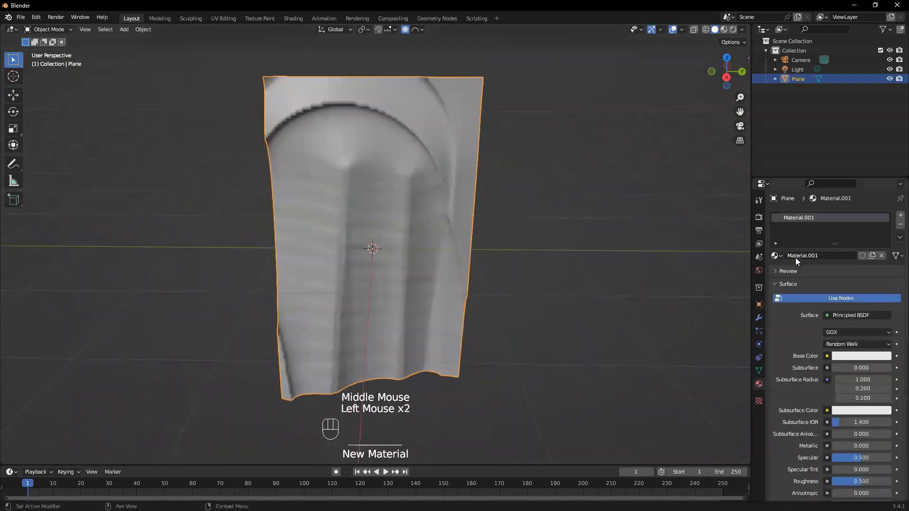
Add a Subdivision Surface modifier to the plane and set its viewport levels to 2
left_click(758, 318)
left_click(808, 215)
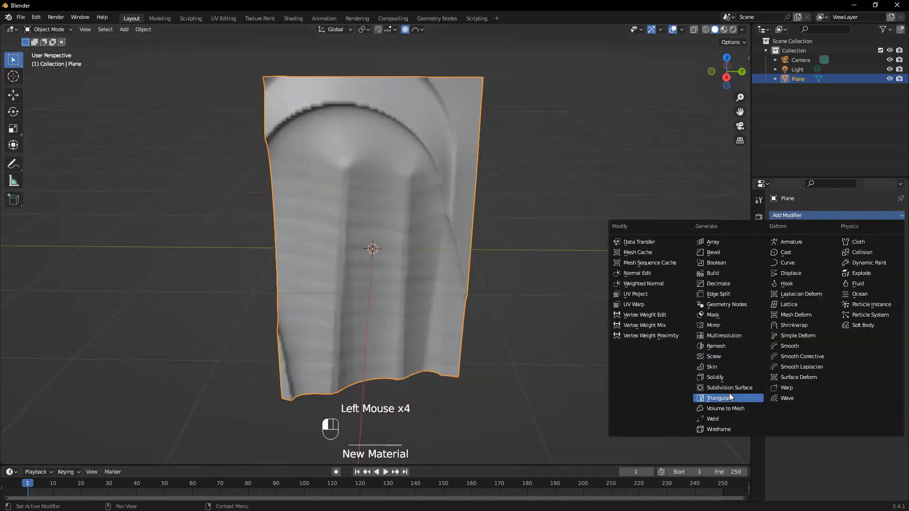
middle_click_drag(322, 259, 348, 253)
left_click(829, 257)
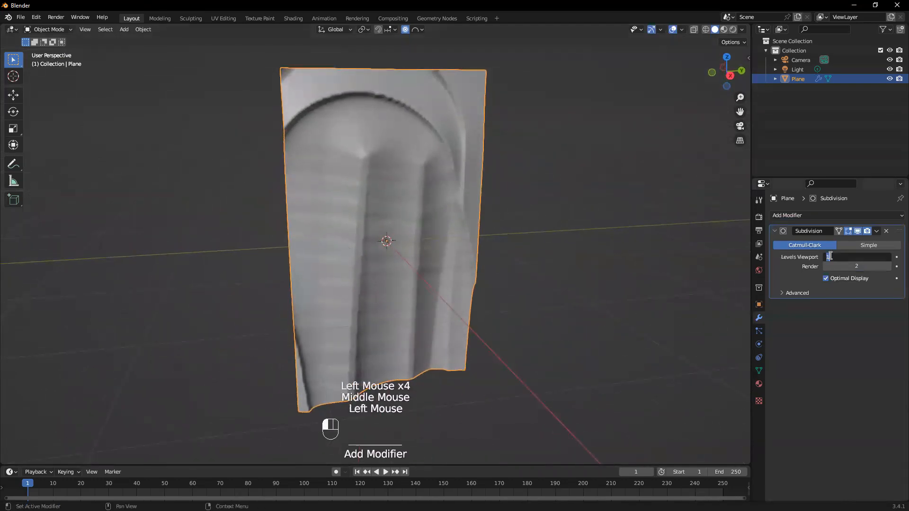
type("2")
key("Return")
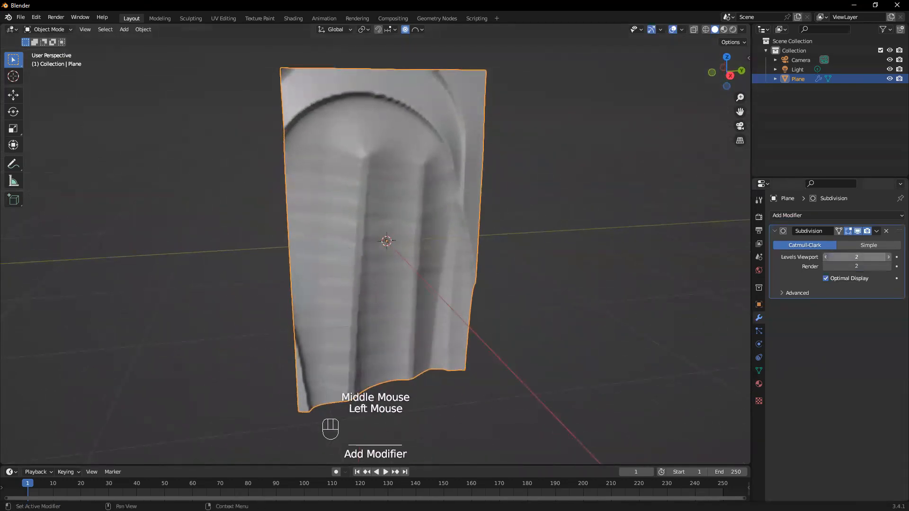
Set the Subdivision modifier's viewport levels to 3 and inspect the folded plane up close
double_click(849, 257)
type("3")
key("Return")
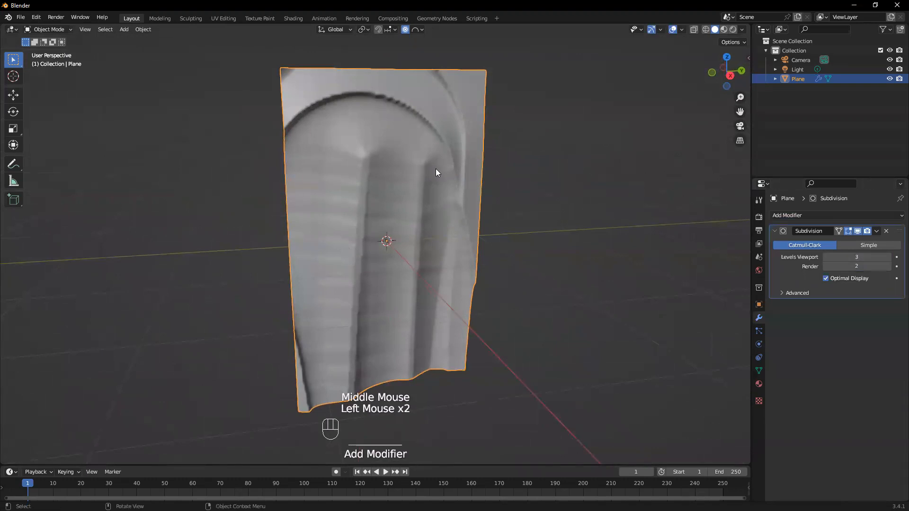
scroll(436, 171, "up", 2)
middle_click_drag(415, 146, 544, 178)
right_click(378, 106)
left_click(379, 106)
Remove the Subdivision modifier from the folded plane and delete the plane
left_click(887, 232)
middle_click_drag(333, 203, 203, 266)
scroll(335, 251, "down", 2)
middle_click_drag(335, 251, 318, 197)
left_click(319, 196)
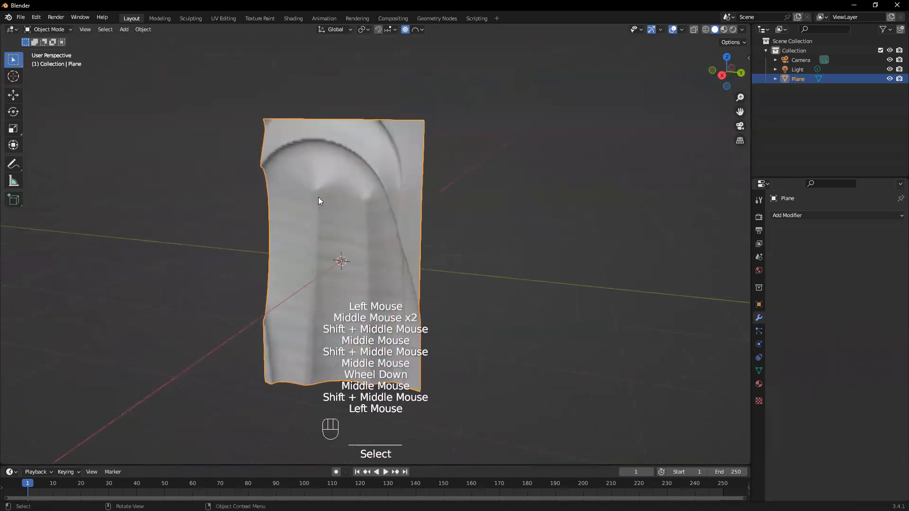
key("Delete")
Add a UV sphere to the scene and set the proportional editing falloff to Smooth
key("shift+a")
mouse_move(317, 209)
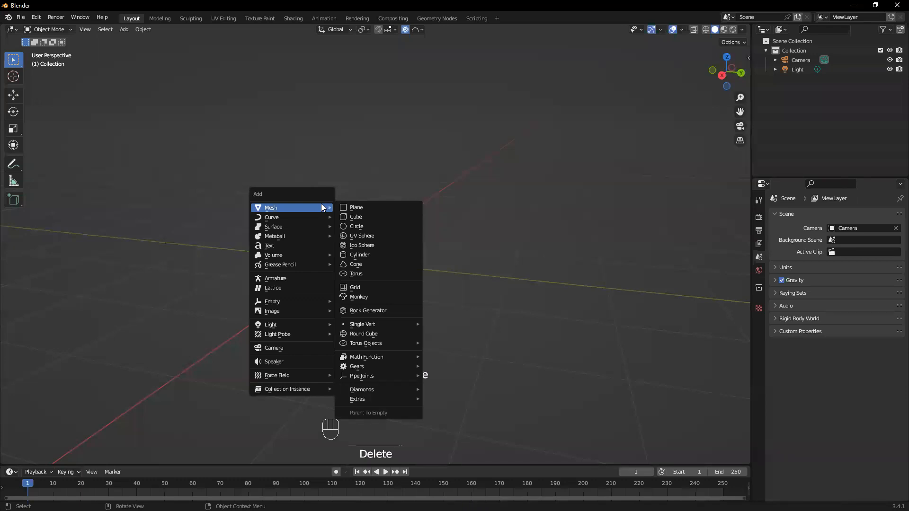
mouse_move(290, 227)
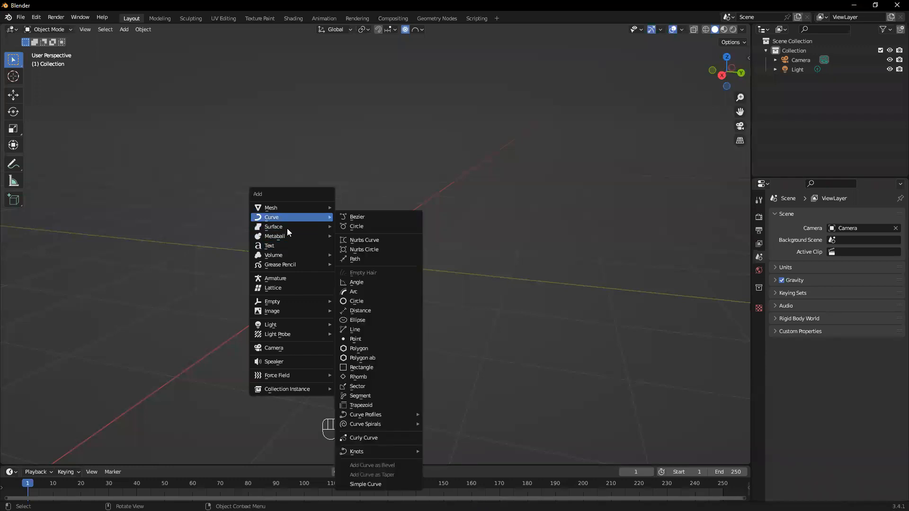
mouse_move(285, 205)
left_click(352, 236)
scroll(316, 256, "up", 2)
middle_click_drag(317, 256, 332, 242)
left_click(417, 30)
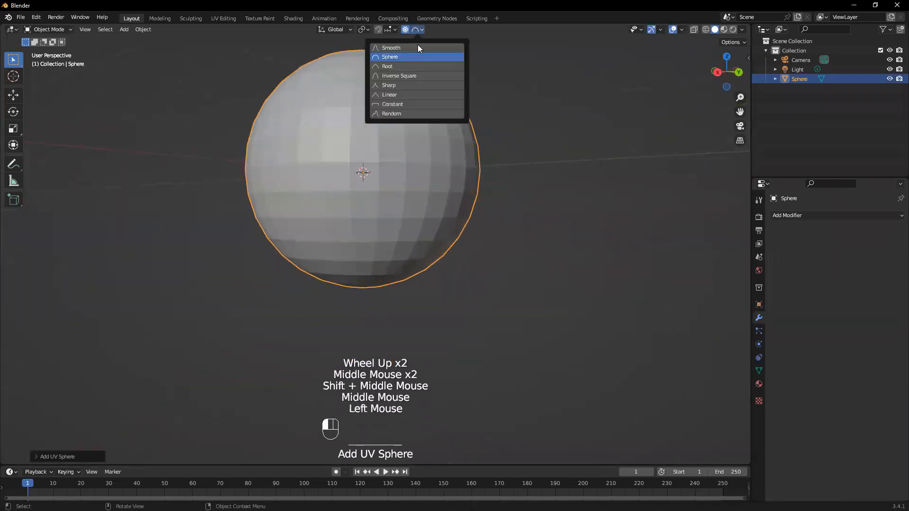
middle_click_drag(330, 211, 325, 229)
Enter Edit Mode and select four adjacent faces in one horizontal row low on the sphere's +X side
key("Tab")
middle_click_drag(337, 181, 326, 156)
left_click(298, 251)
middle_click_drag(303, 258, 316, 287)
left_click(356, 217)
left_click(331, 215, "shift")
left_click(320, 217, "shift")
middle_click_drag(355, 233, 416, 262)
left_click(359, 254, "shift")
In front view, move the selected faces down and slightly outward with Smooth falloff to form a jaw-like bulge
key("g")
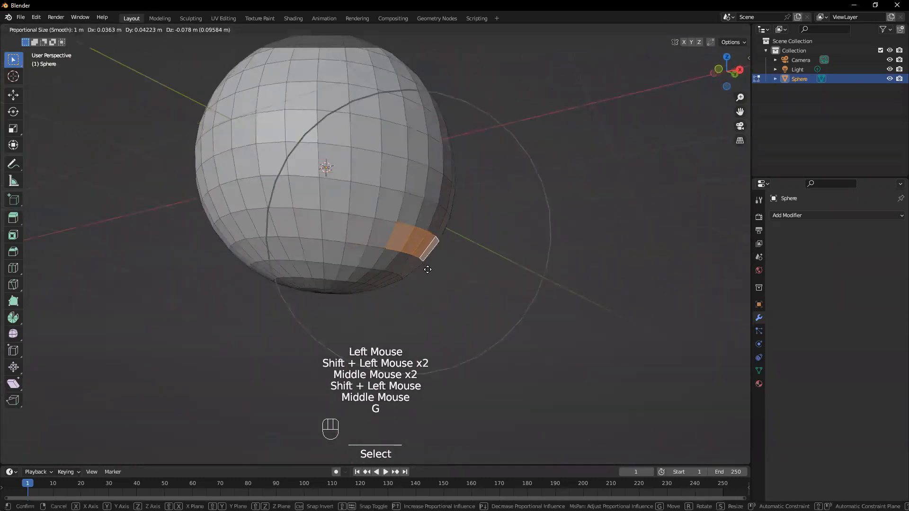
left_click(428, 275)
key("KP_3")
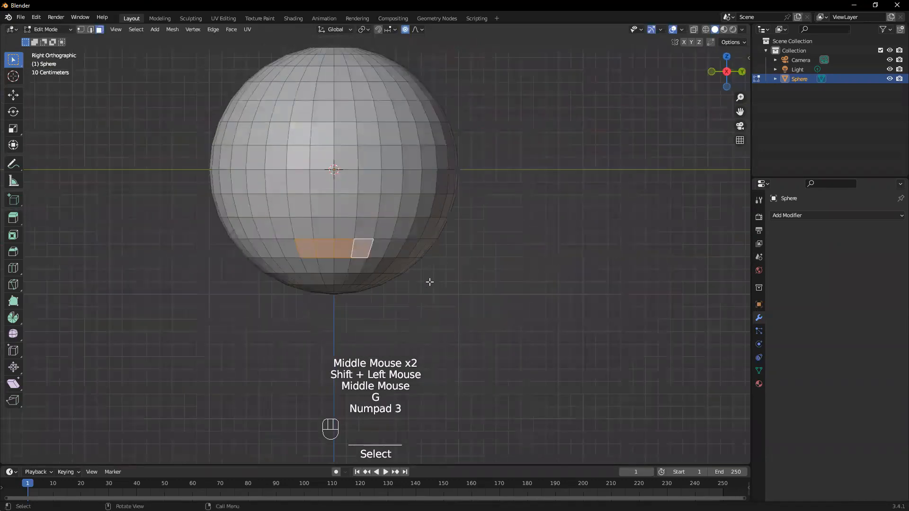
key("KP_1")
key("g")
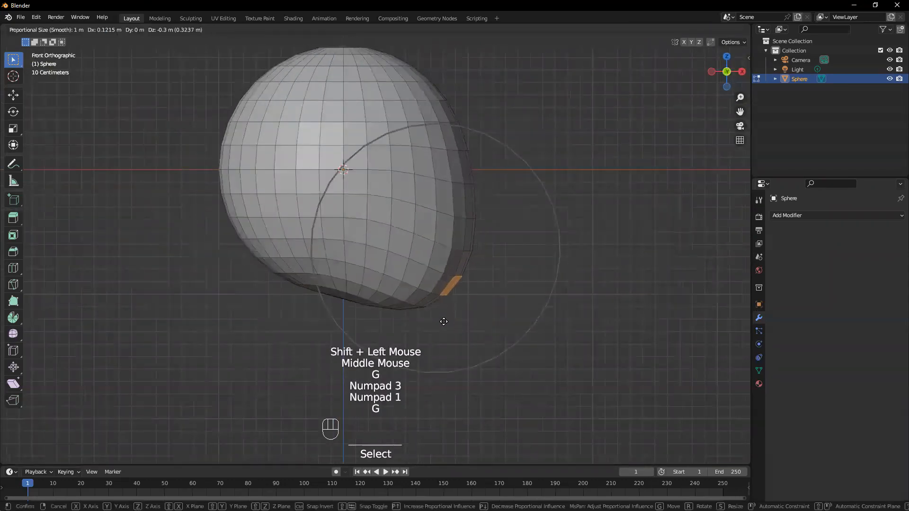
left_click(447, 357)
middle_click_drag(448, 356, 357, 303)
key("KP_1")
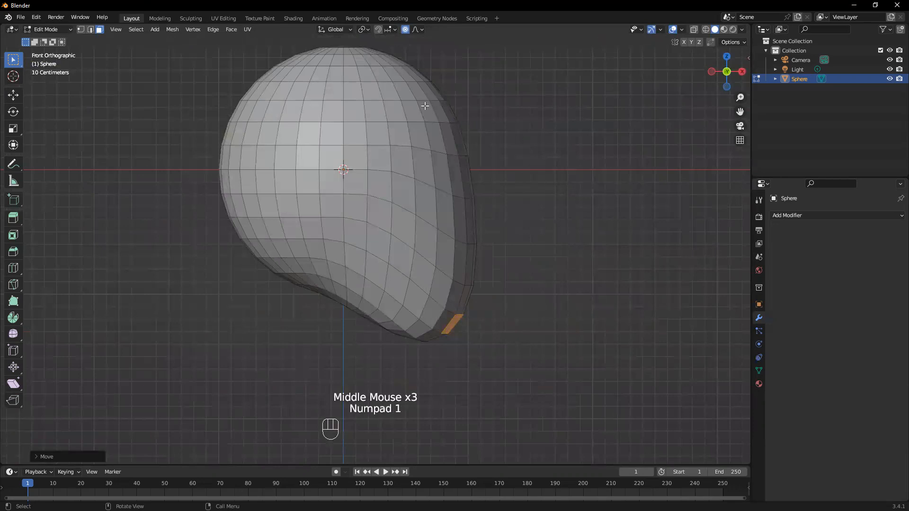
Set the proportional editing falloff to Linear
middle_click_drag(460, 213, 429, 43)
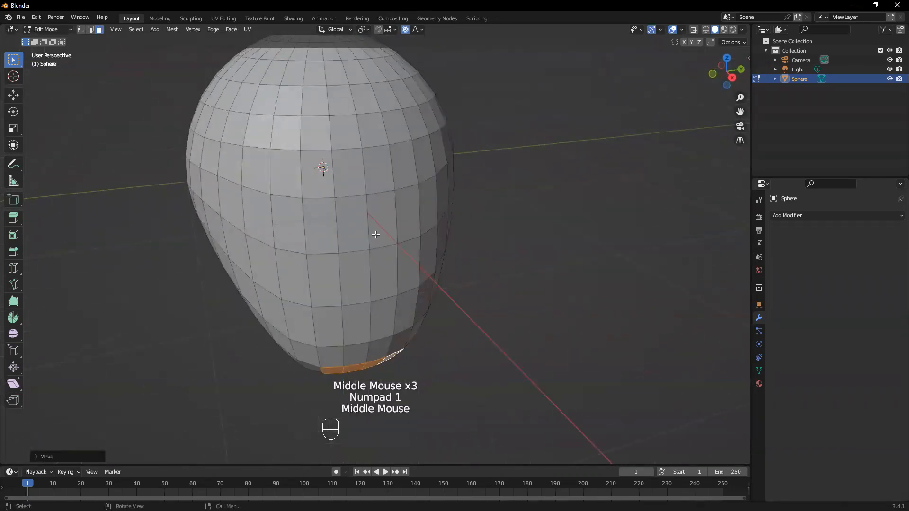
left_click(379, 219)
left_click(352, 224)
left_click(416, 29)
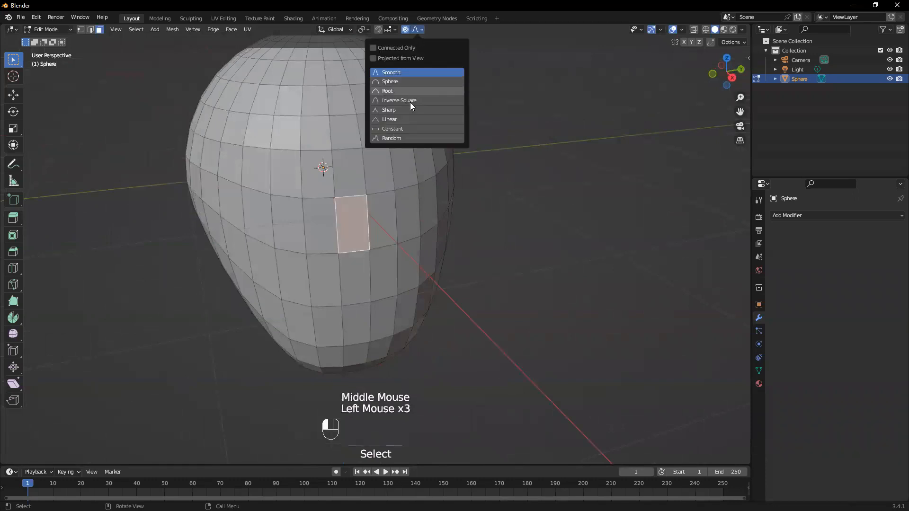
left_click(381, 220)
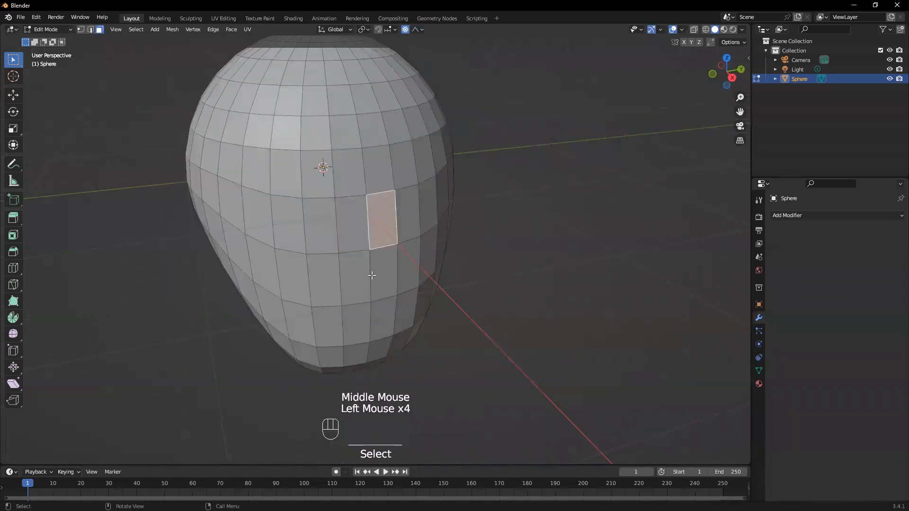
left_click(372, 275, "shift")
left_click(368, 277, "shift")
left_click(379, 274, "shift")
middle_click_drag(378, 274, 442, 253)
key("g")
key("x")
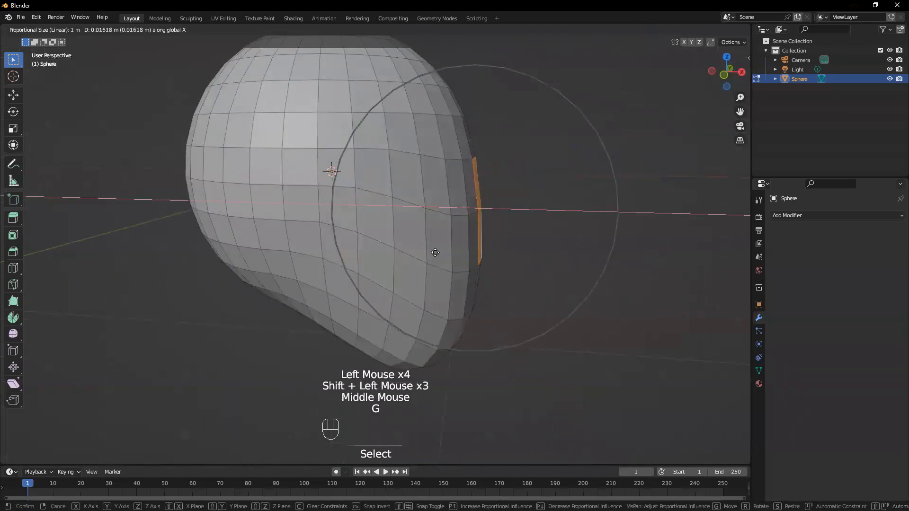
key("Escape")
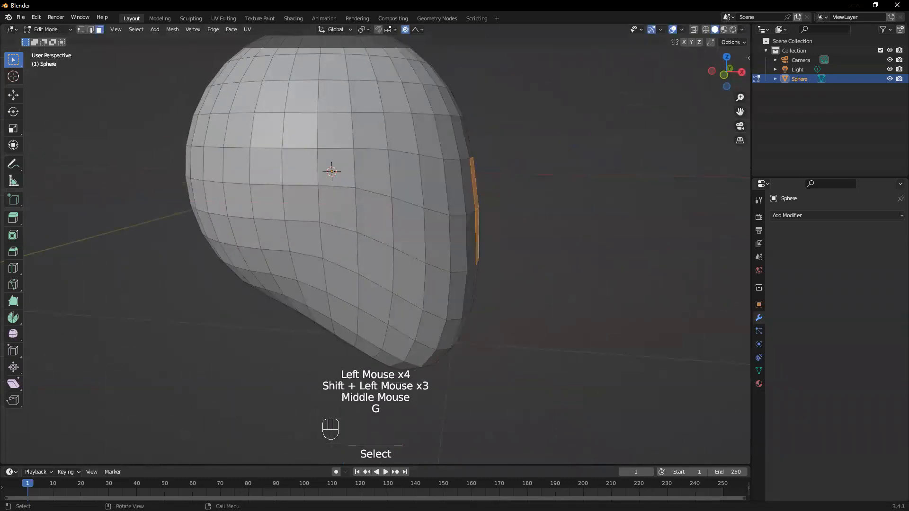
Switch to vertex selection and pull the vertex in the middle of the face side outward along X as a nose tip
middle_click_drag(484, 313, 325, 245)
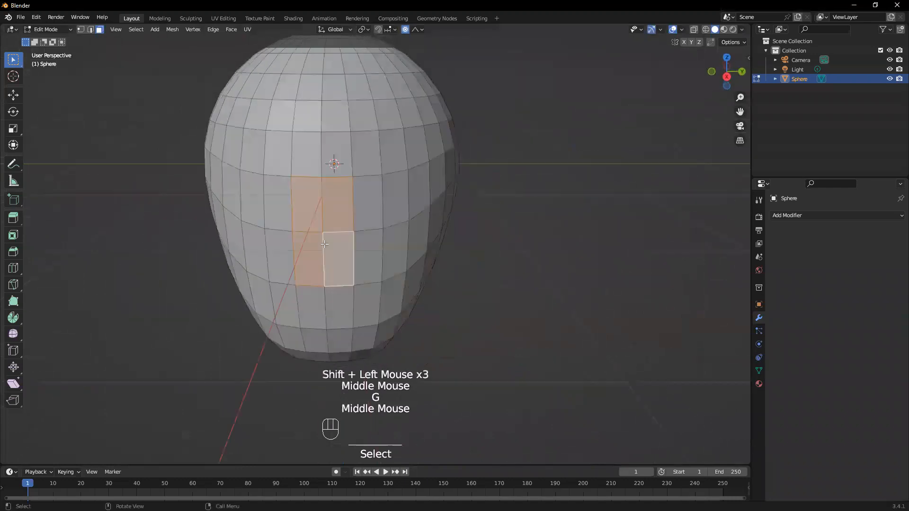
left_click(330, 251)
left_click(329, 251)
key("1")
left_click(323, 231)
middle_click_drag(323, 231, 388, 327)
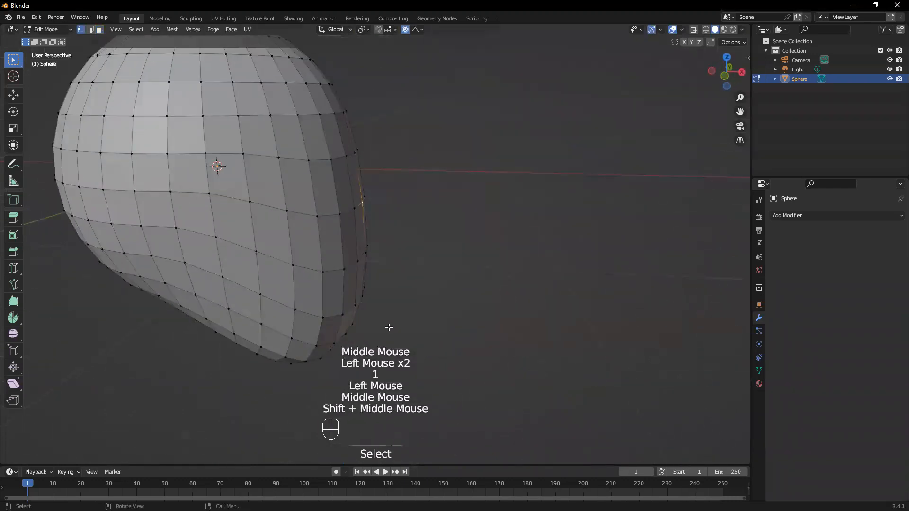
key("g")
key("x")
left_click(430, 332)
middle_click_drag(318, 260, 326, 251)
key("KP_1")
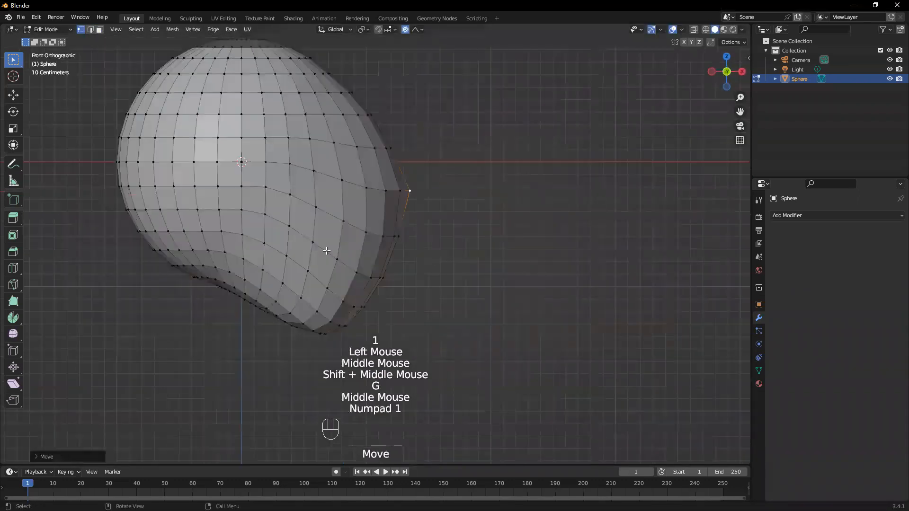
Turn off proportional editing and enable X-Ray so selections reach through the mesh
scroll(336, 232, "up", 1)
middle_click_drag(344, 130, 436, 269, "shift")
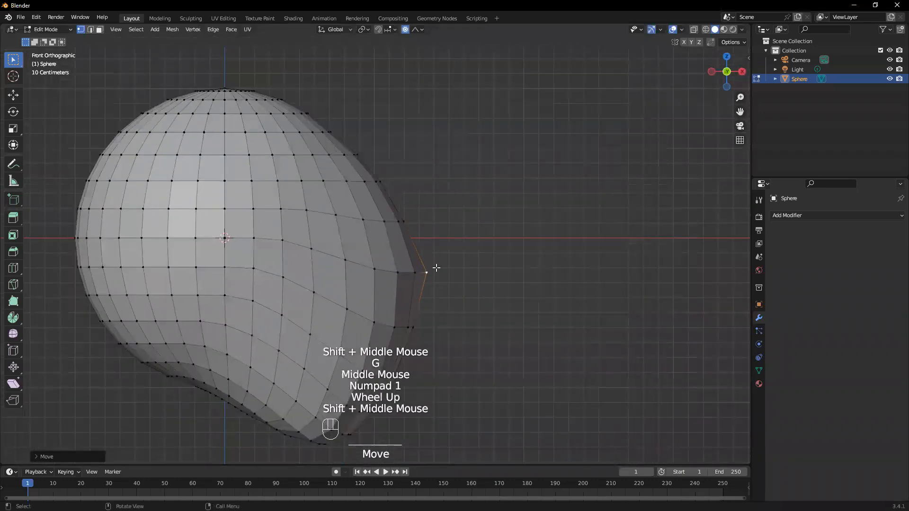
left_click(405, 33)
left_click_drag(327, 195, 456, 245)
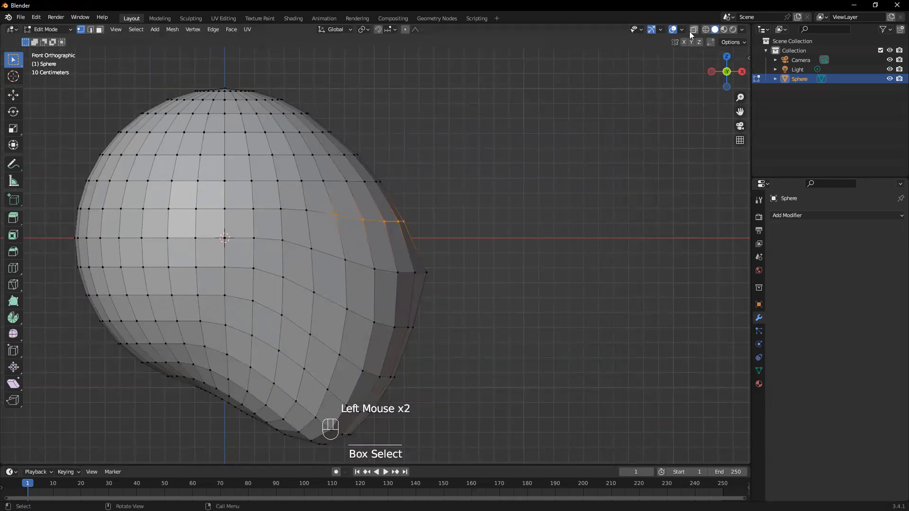
left_click(691, 30)
Box-select the vertex row just above the nose tip and move it inward toward the head
left_click_drag(336, 199, 455, 240)
key("g")
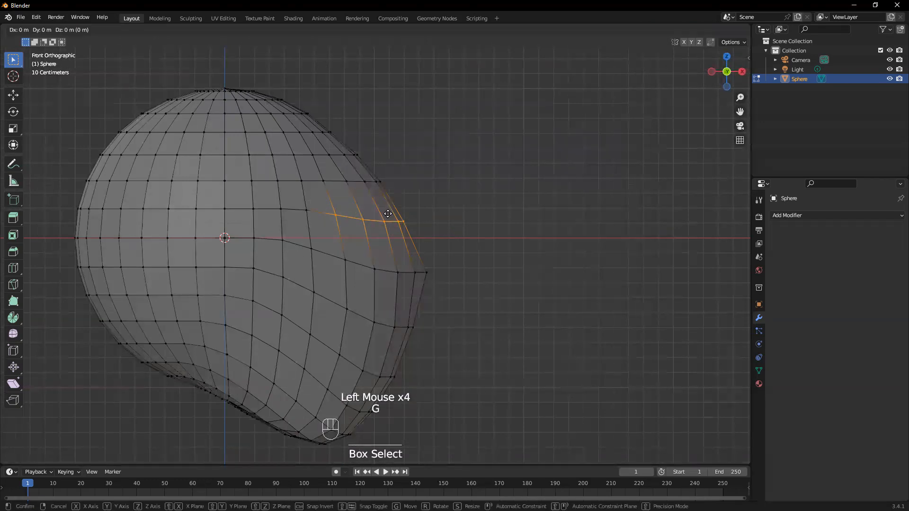
left_click(374, 215)
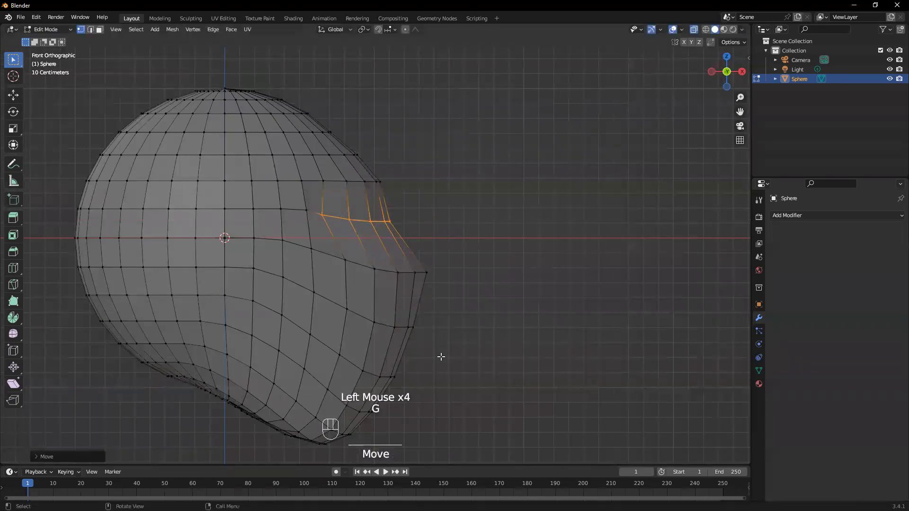
Box-select the vertex row just below the nose tip and move it inward along X
left_click_drag(446, 371, 472, 342)
left_click_drag(344, 301, 442, 338)
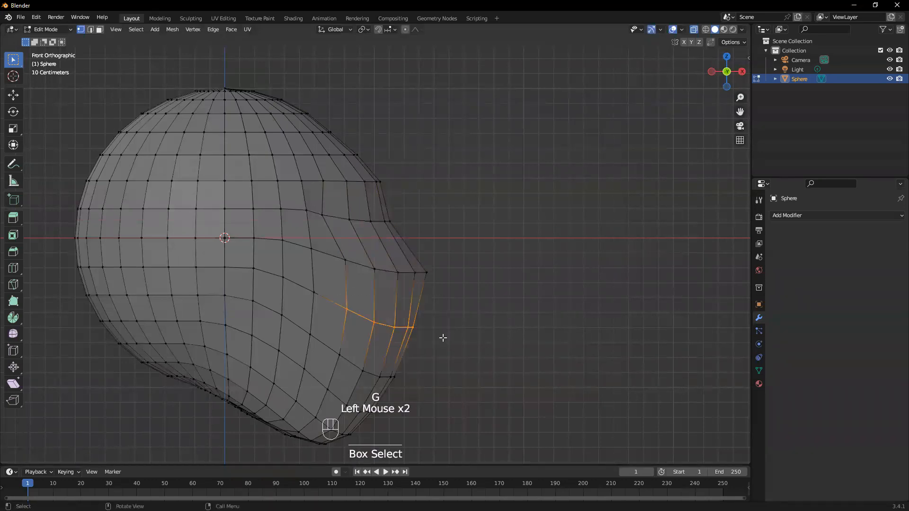
key("g")
key("x")
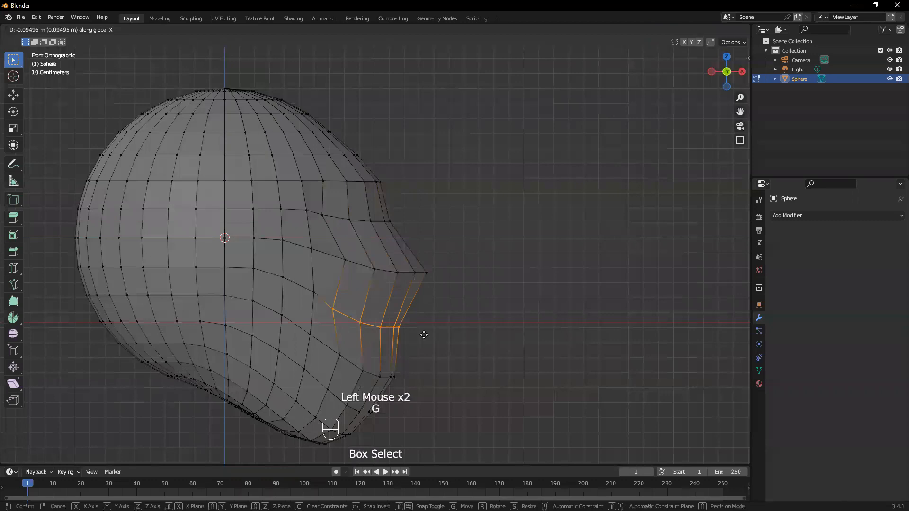
left_click(417, 341)
middle_click_drag(416, 345, 455, 265)
key("KP_1")
Box-select the chin vertices, extend the selection to the adjacent underside vertices, and move them slightly upward
left_click_drag(425, 368, 316, 247)
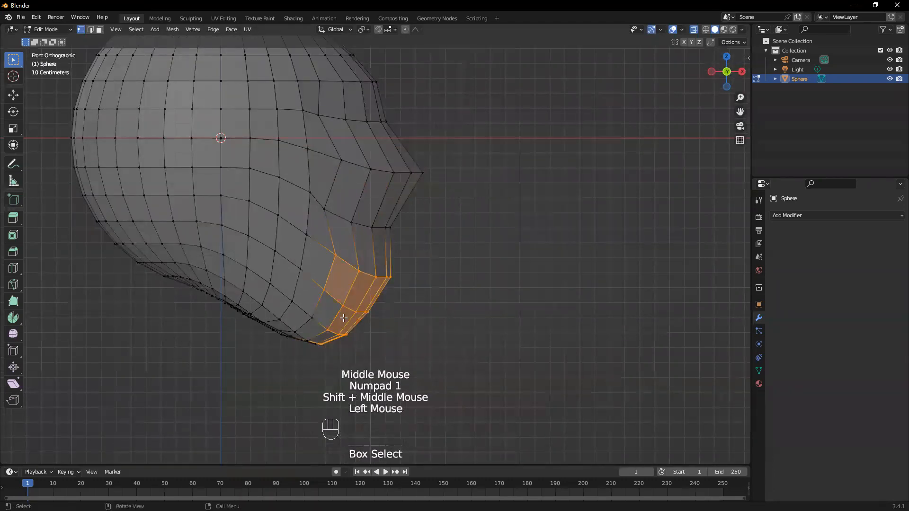
left_click_drag(403, 384, 314, 247)
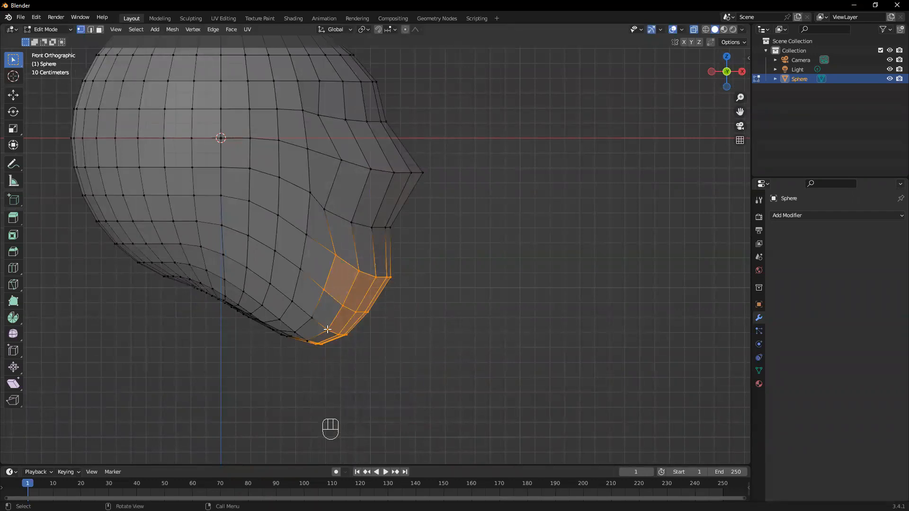
left_click_drag(383, 394, 308, 249)
left_click_drag(434, 362, 308, 247)
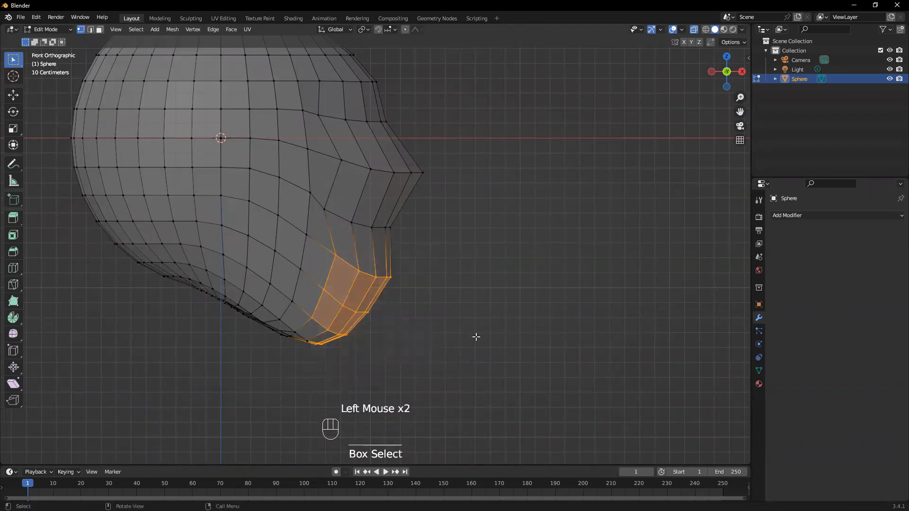
left_click(291, 325, "shift")
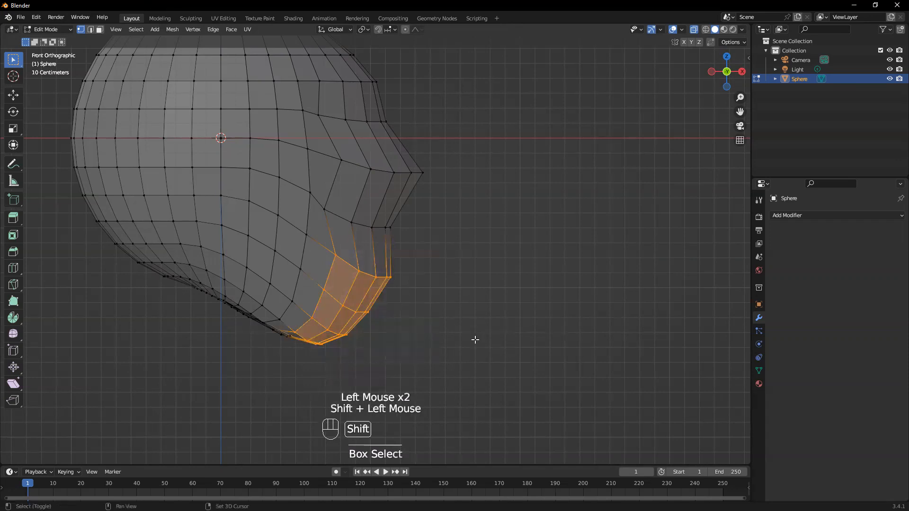
key("g")
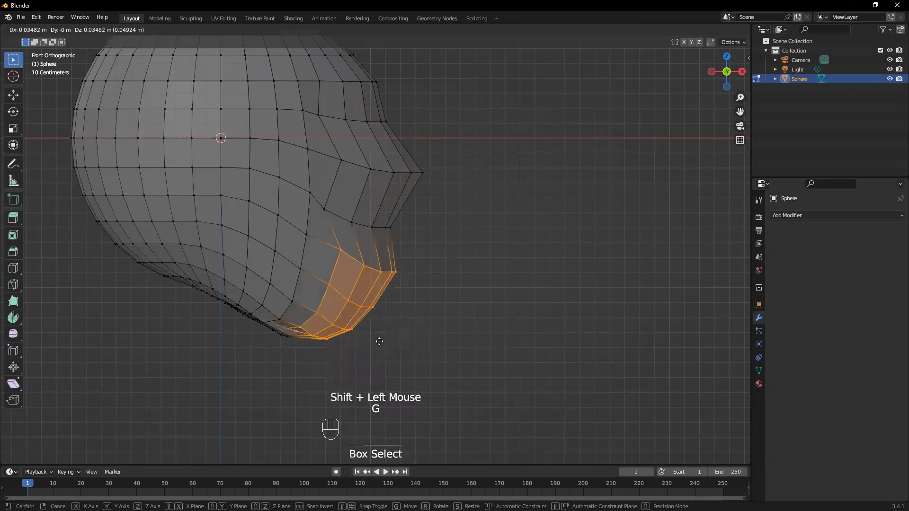
left_click(372, 336)
Apply Shade Smooth to the head shape in Object Mode and return to Edit Mode
scroll(363, 346, "down", 1)
middle_click_drag(363, 346, 378, 116)
key("Tab")
right_click(313, 137)
left_click(282, 135)
scroll(341, 254, "up", 1)
key("Tab")
key("Tab")
key("Tab")
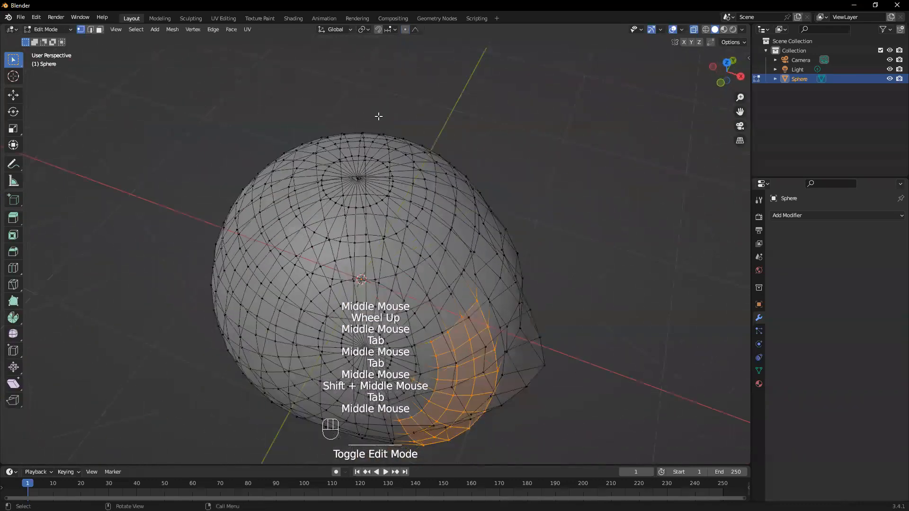
Turn on proportional editing and move the head's upper back vertices backward and slightly down in front view
left_click(356, 177)
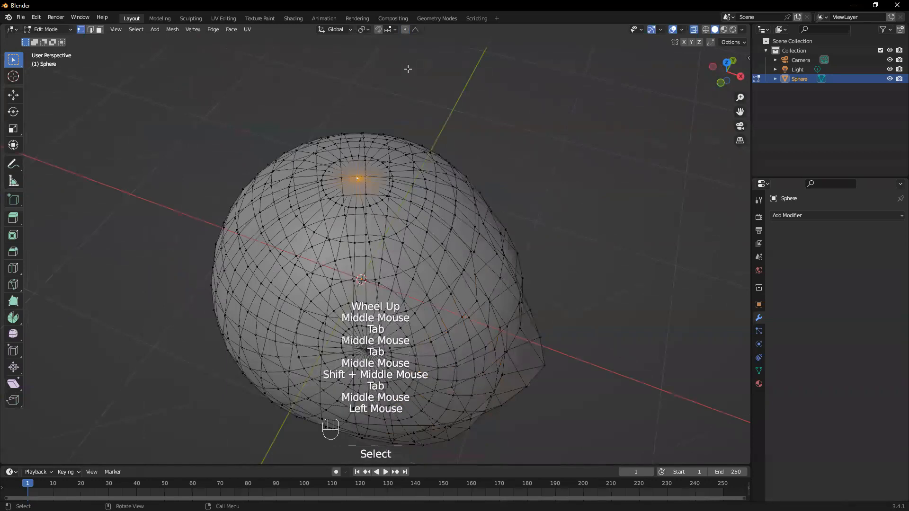
middle_click_drag(320, 207, 323, 152)
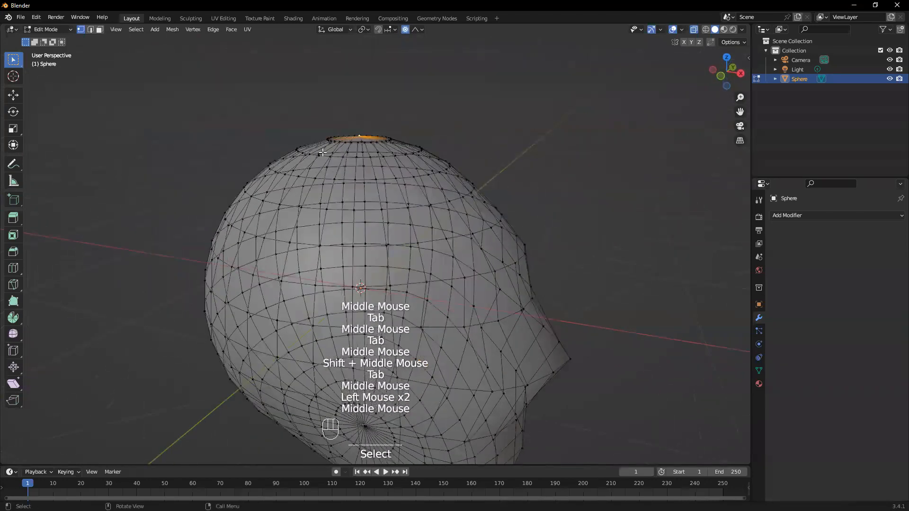
middle_click_drag(333, 251, 307, 261)
key("KP_1")
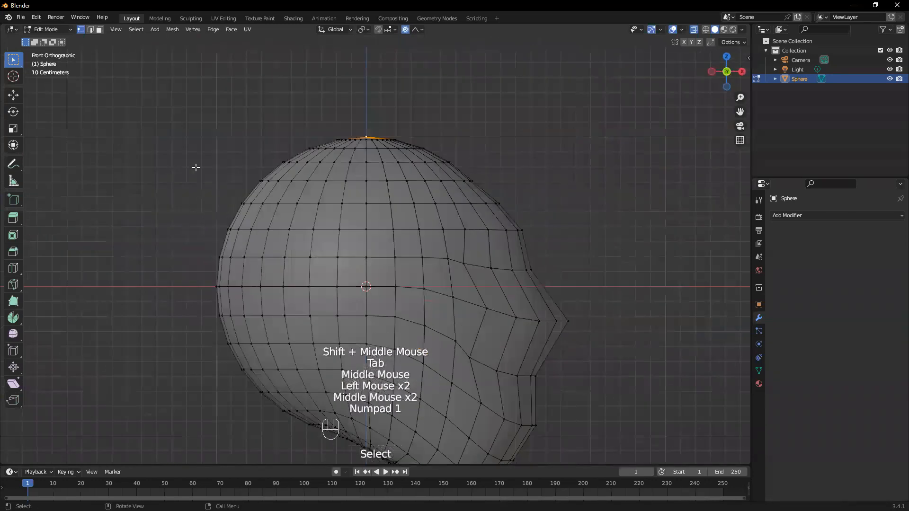
left_click_drag(134, 91, 319, 239)
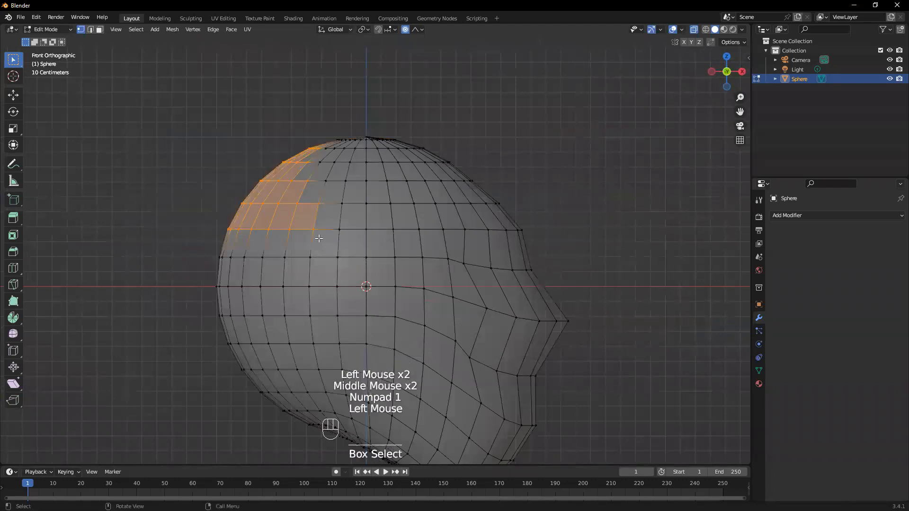
key("g")
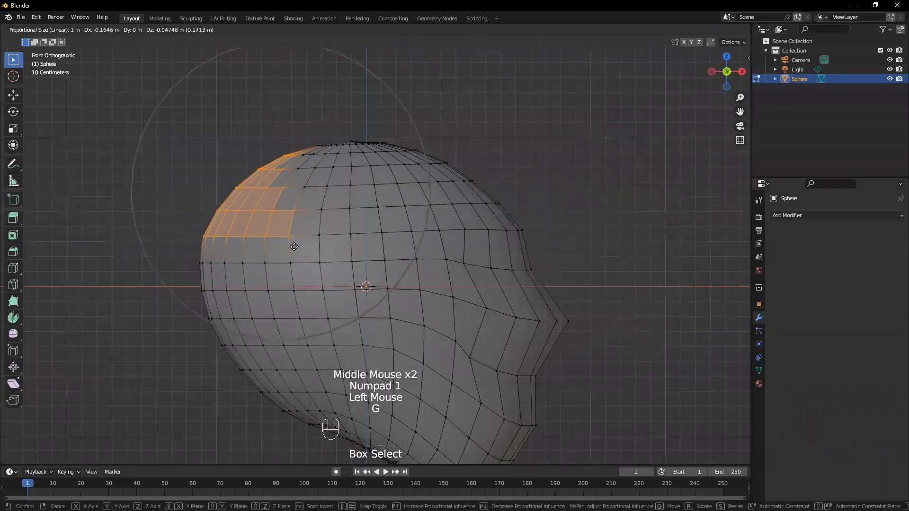
left_click(260, 307)
Box-select the vertices at the head's lower back and move them about 0.18 m downward with proportional editing
left_click_drag(182, 358, 314, 416)
middle_click_drag(331, 389, 334, 342, "shift")
key("f")
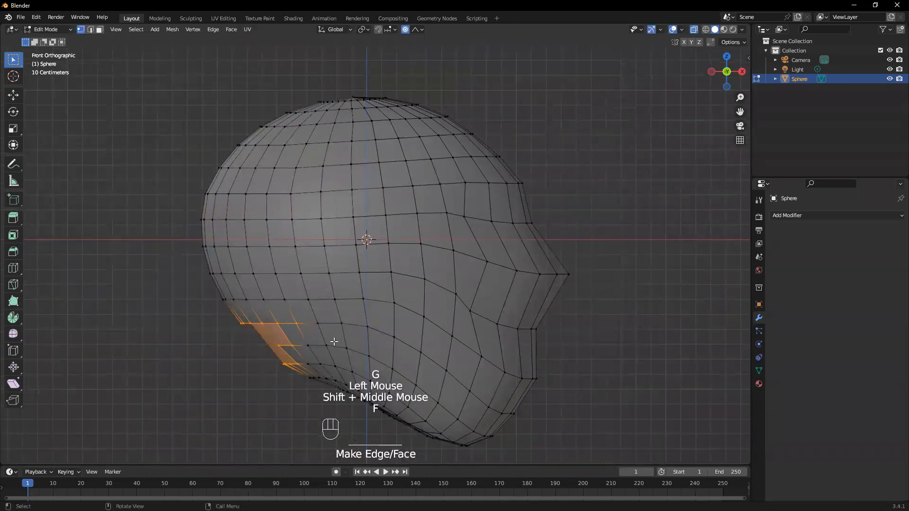
key("ctrl+z")
key("g")
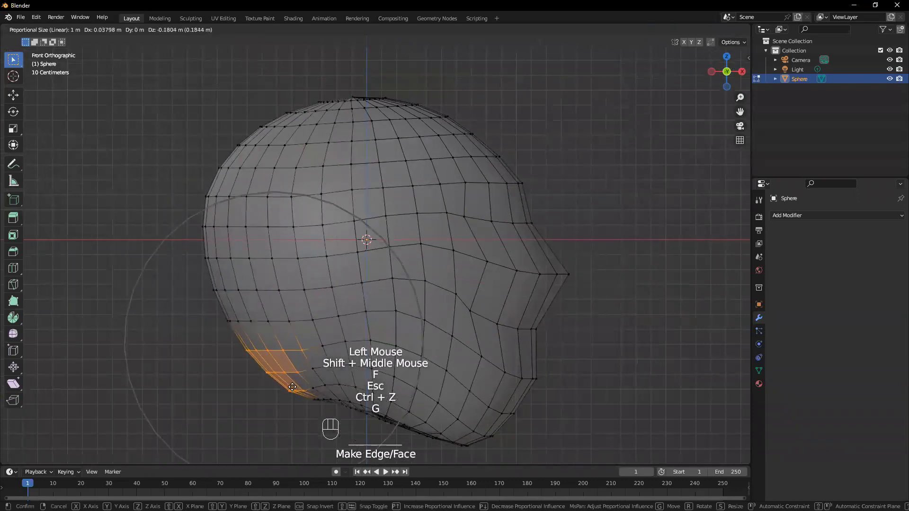
left_click(292, 387)
Switch to face selection, box-select faces around the pole on the head's underside, and turn off X-ray
mouse_move(402, 399)
middle_mouse_down()
mouse_move(420, 426)
mouse_move(414, 405)
middle_mouse_up()
middle_click_drag(414, 405, 361, 271, "shift")
key("3")
left_click_drag(346, 247, 373, 273)
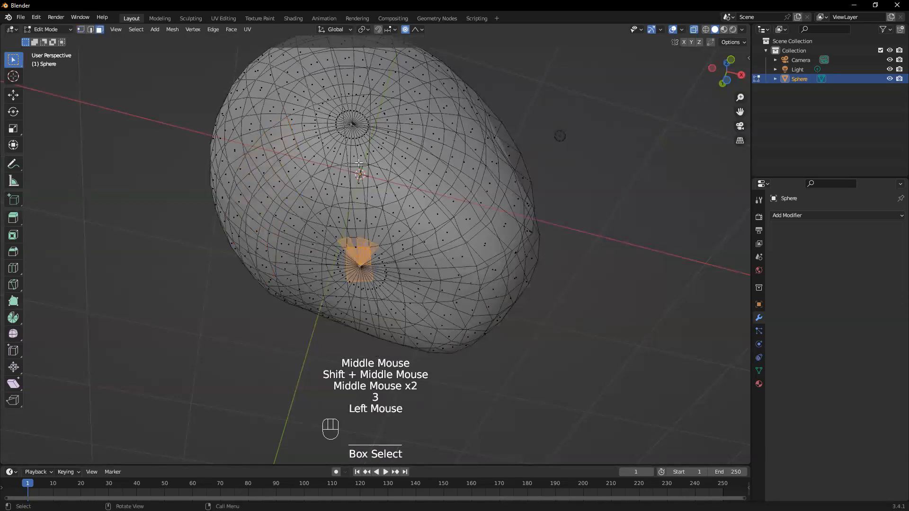
left_click(694, 30)
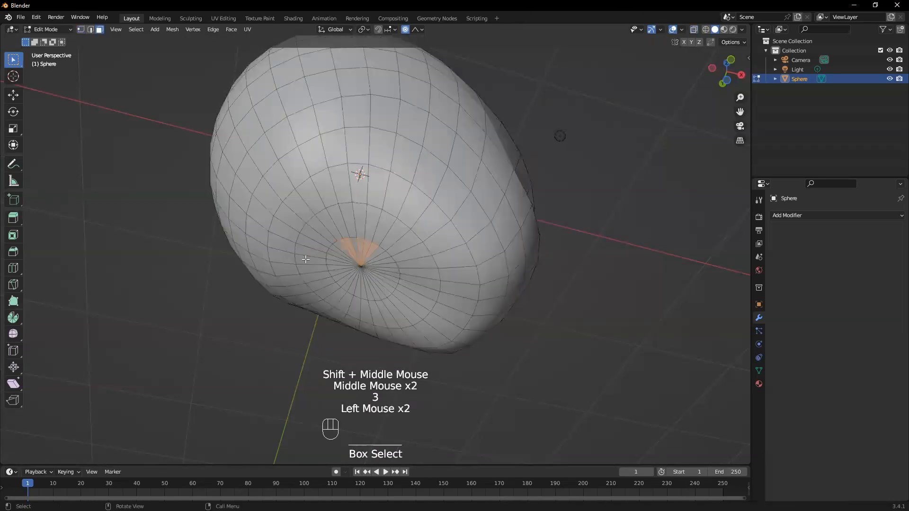
Try to extrude the few selected faces on the head's underside
middle_click_drag(391, 293, 376, 383)
key("e")
left_click(374, 430)
middle_click_drag(375, 428, 367, 260)
key("ctrl+z")
Box-select the full disc of faces around the underside pole and extrude it downward to form a neck
left_click_drag(323, 199, 419, 279)
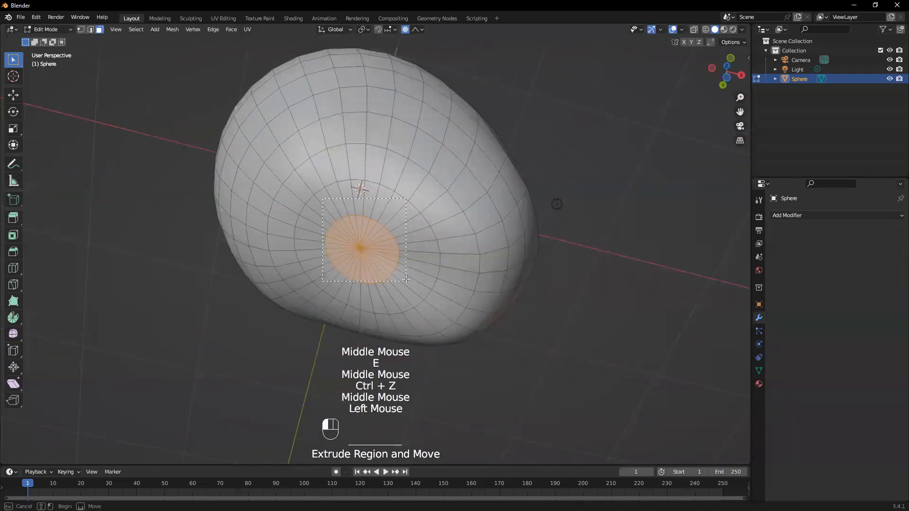
key("ctrl+z")
middle_click_drag(379, 288, 364, 261)
left_click_drag(307, 200, 394, 280)
middle_click_drag(394, 280, 328, 309)
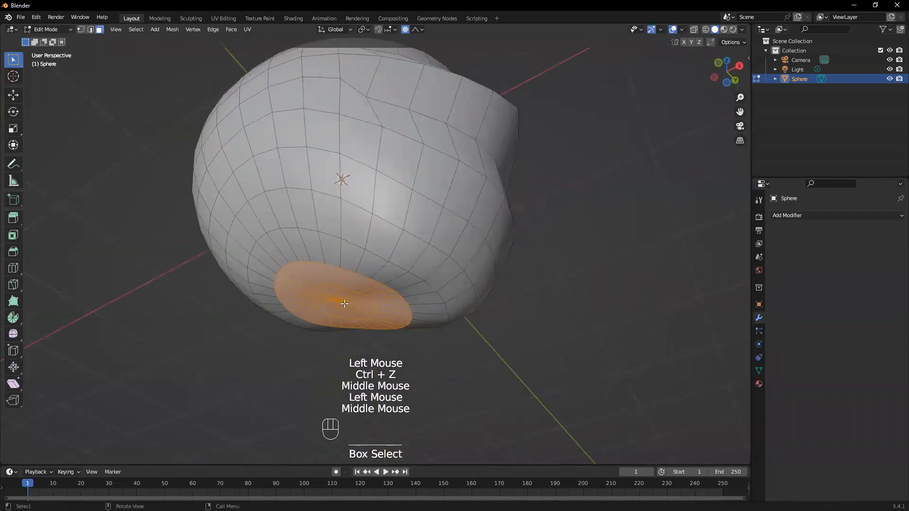
key("e")
left_click(320, 389)
Extrude the neck's bottom faces downward in right view and, with proportional editing off, scale them about 3.17 times to form shoulders
middle_click_drag(402, 290, 362, 310)
middle_click_drag(362, 310, 266, 307, "shift")
scroll(327, 315, "down", 2)
key("KP_3")
key("e")
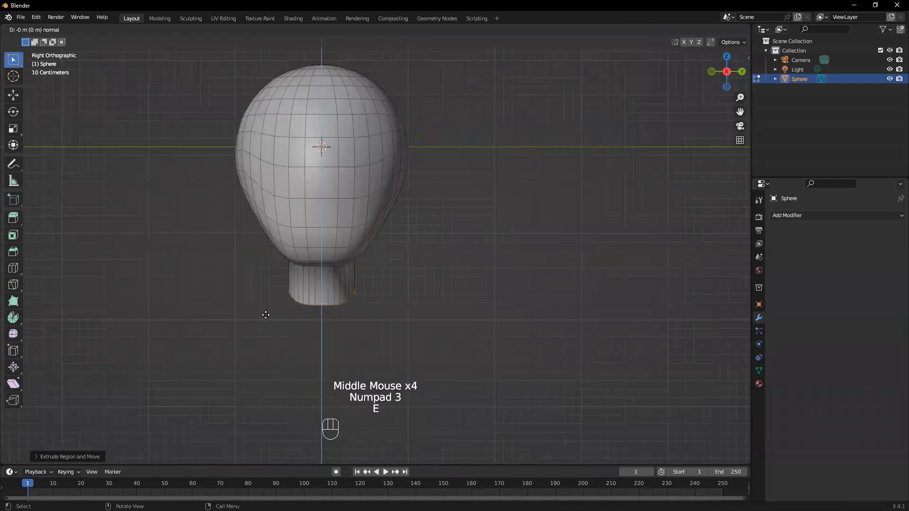
key("s")
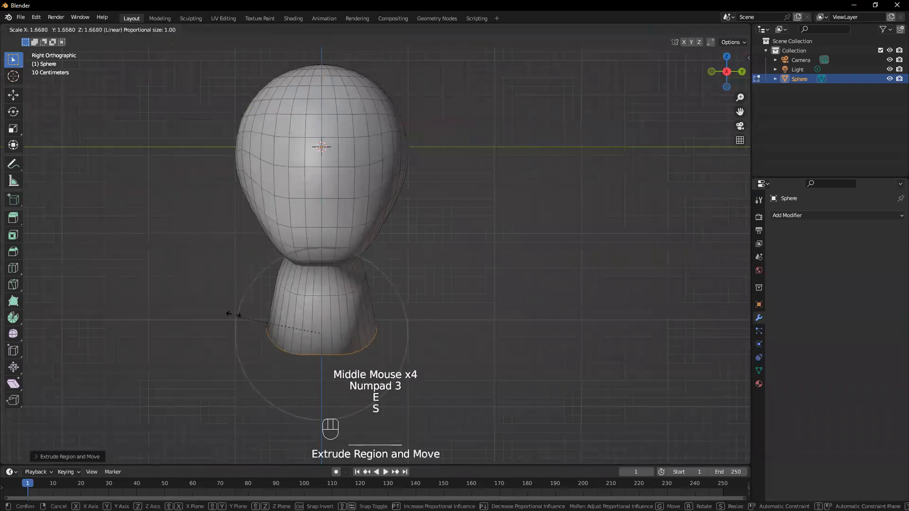
right_click(239, 325)
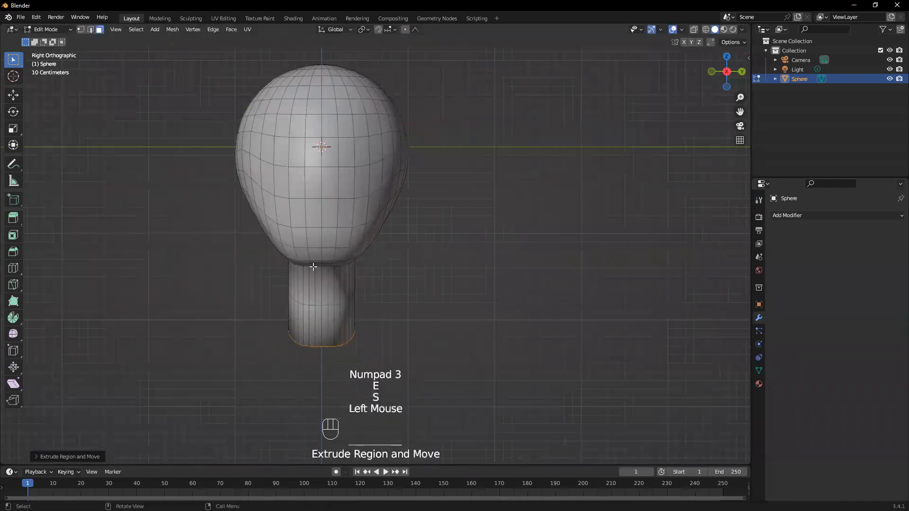
key("s")
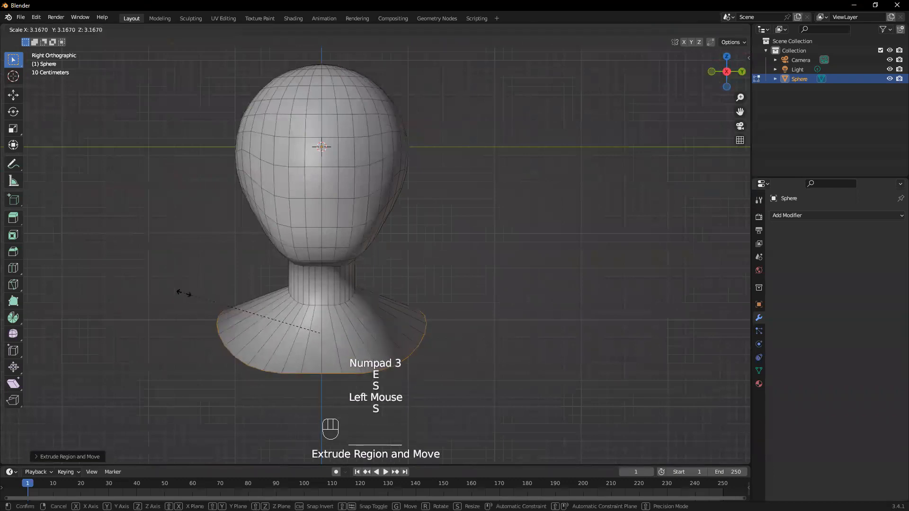
left_click(184, 293)
Select the back vertices of the flared shoulder rim and move them with proportional editing turned on
middle_click_drag(183, 293, 285, 361)
key("1")
middle_click_drag(421, 323, 356, 302)
left_click(425, 280)
left_click_drag(319, 283, 385, 309)
middle_click_drag(386, 308, 453, 267)
key("g")
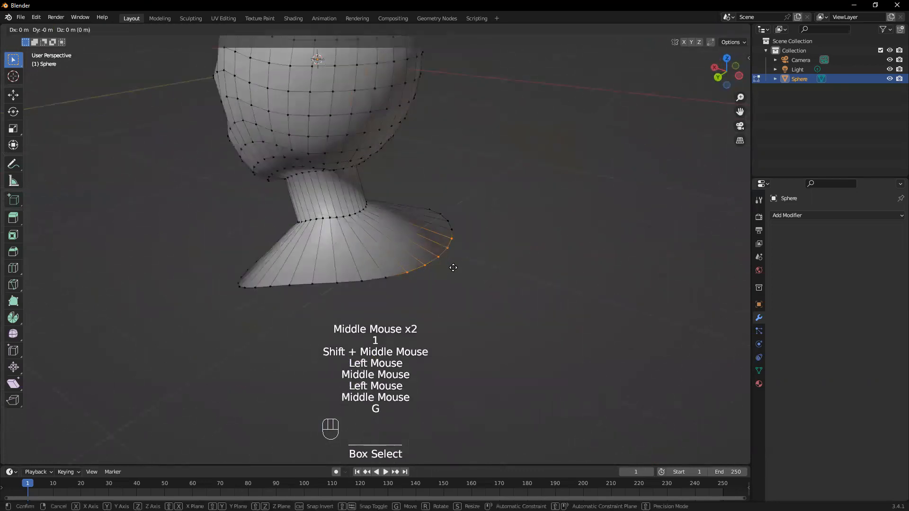
left_click(441, 263)
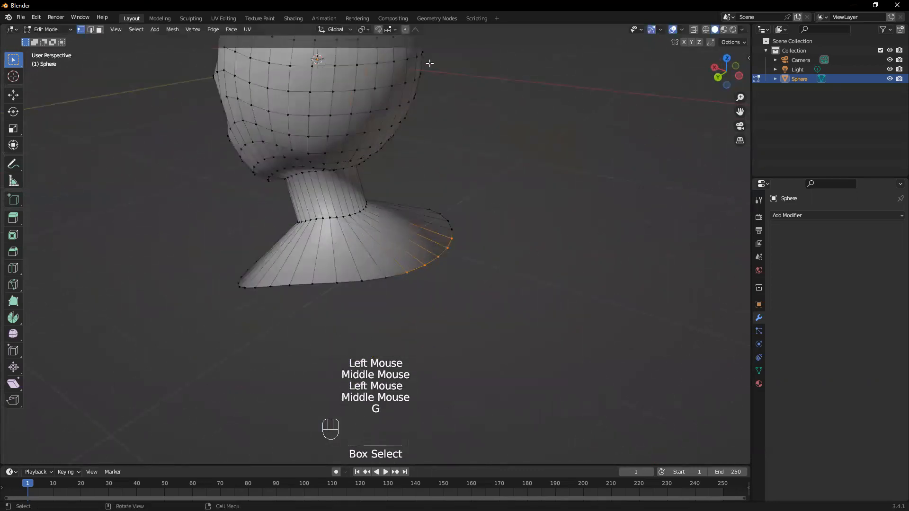
middle_click_drag(361, 340, 388, 217)
key("g")
left_click(295, 231)
Switch to face selection and box-select all faces on the underside of the shoulders
middle_click_drag(276, 255, 313, 259)
key("3")
middle_click_drag(304, 158, 316, 90)
middle_click_drag(316, 89, 267, 154, "shift")
left_click_drag(267, 155, 424, 282)
middle_click_drag(424, 282, 326, 323)
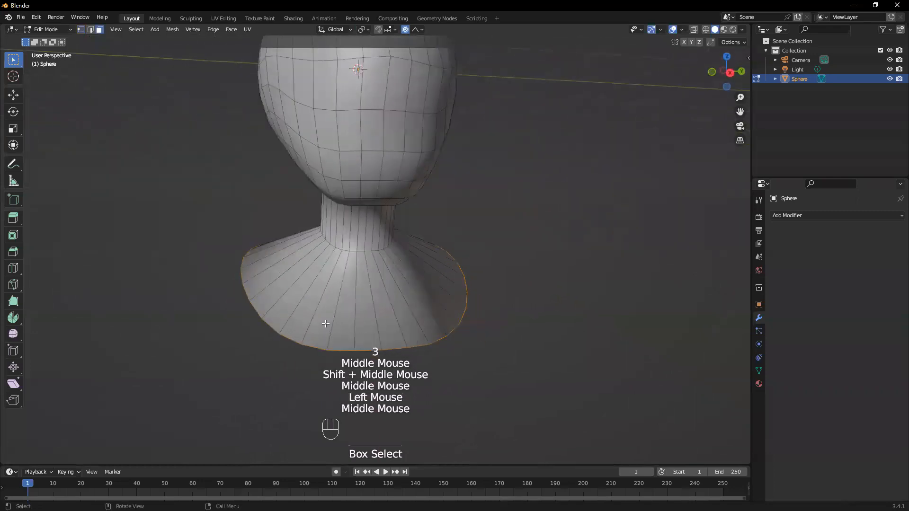
Extrude the shoulders' bottom faces downward in right view and scale them inward with proportional editing off
key("KP_3")
key("e")
left_click(320, 359)
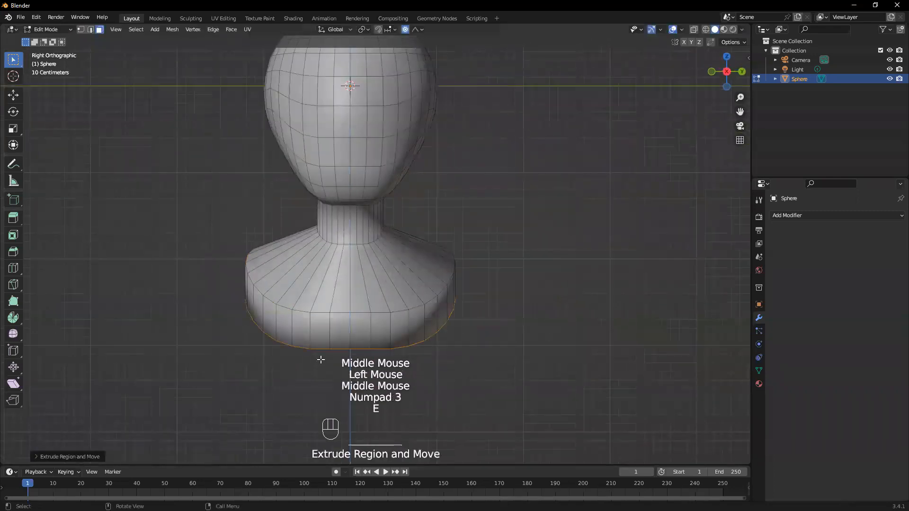
key("s")
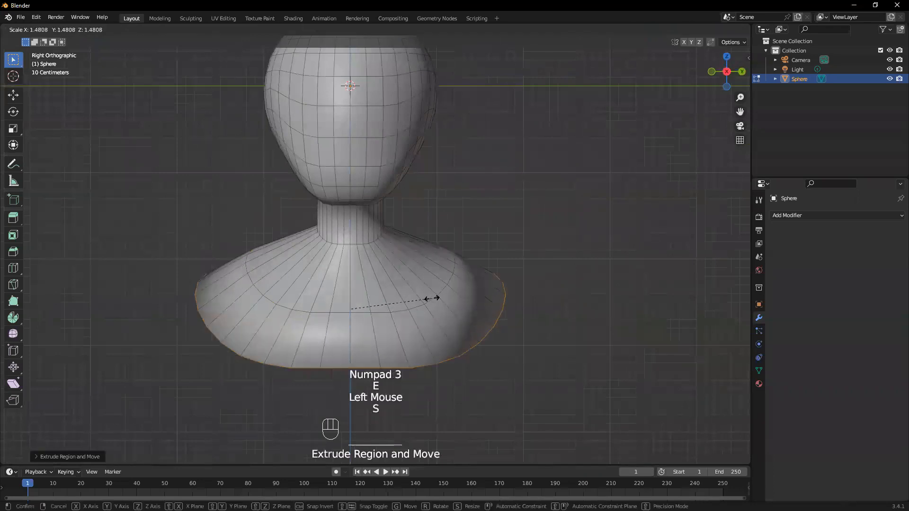
left_click(390, 312)
Select the central faces around the bust's underside pole, extrude them about 0.18 m downward, and scale them down to a narrow tip
middle_click_drag(390, 312, 443, 279)
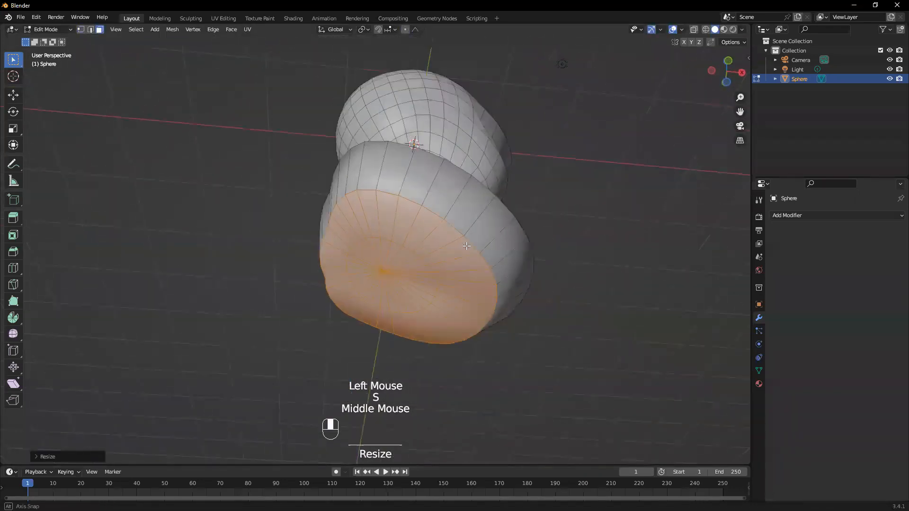
left_click_drag(382, 297, 384, 292)
middle_click_drag(384, 254, 396, 229)
left_click_drag(388, 229, 412, 274)
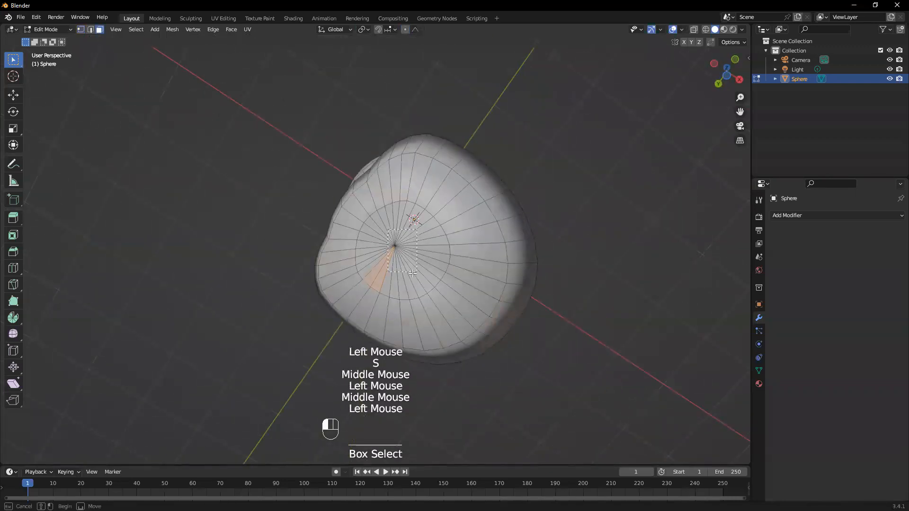
middle_click_drag(429, 279, 300, 304)
key("e")
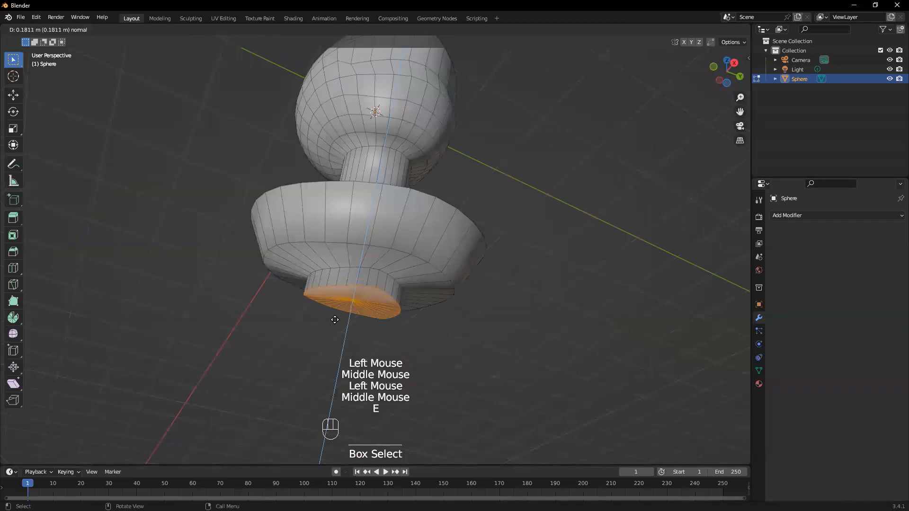
left_click(335, 319)
key("s")
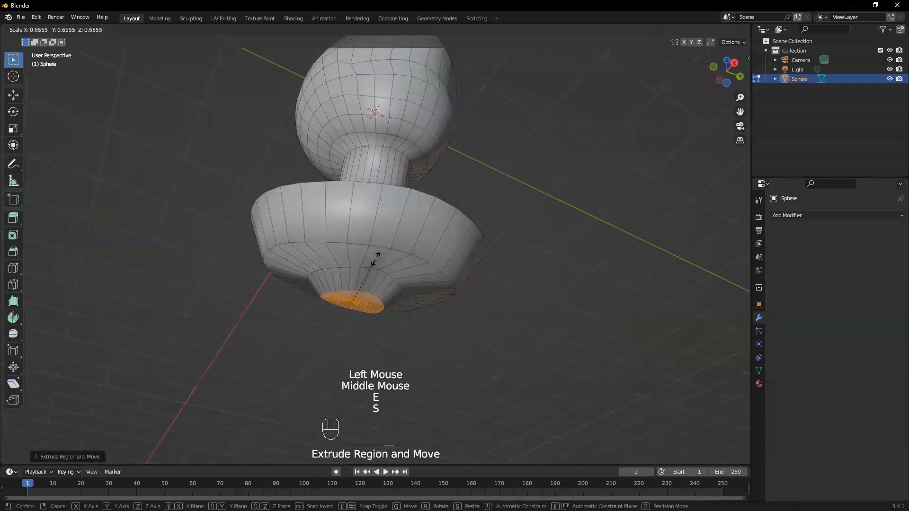
left_click(362, 275)
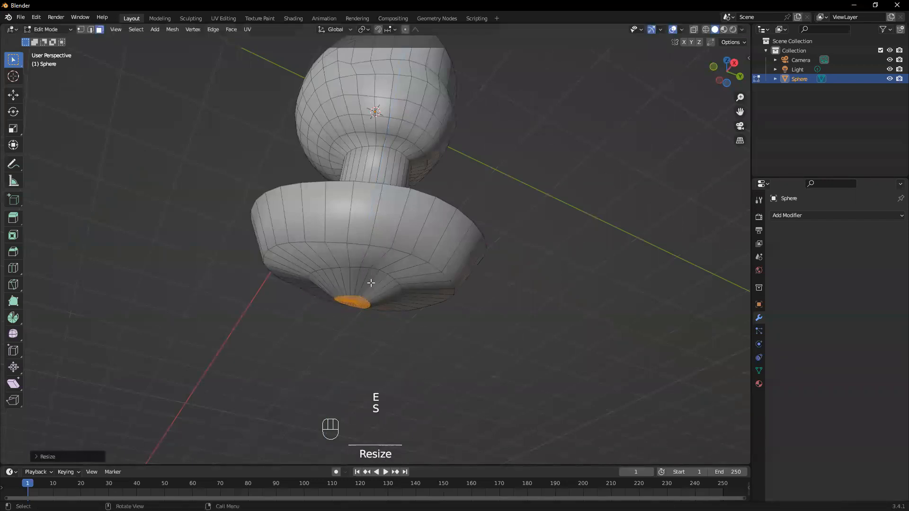
Try to extrude a narrow stem from the bust's underside with a wide base disc beneath it
middle_click_drag(373, 400, 348, 301)
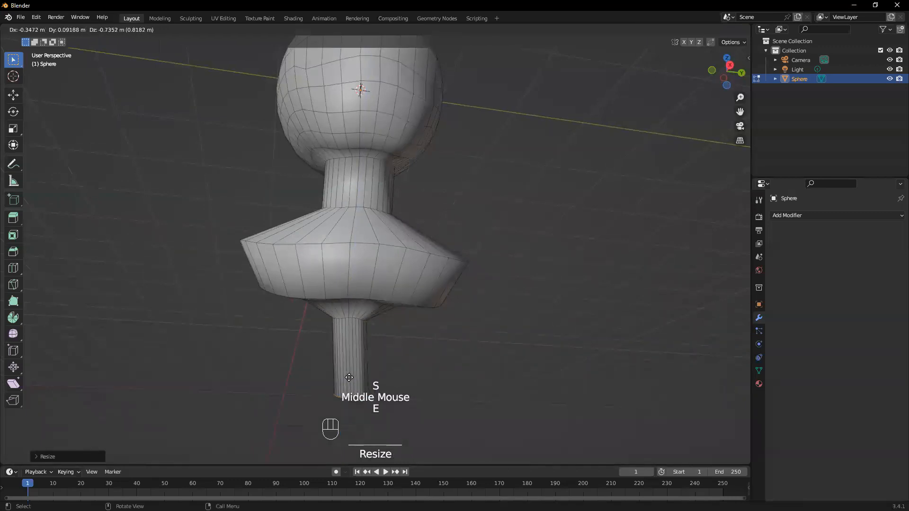
left_click(350, 396)
middle_click_drag(350, 395, 353, 331)
scroll(431, 346, "down", 2)
key("e")
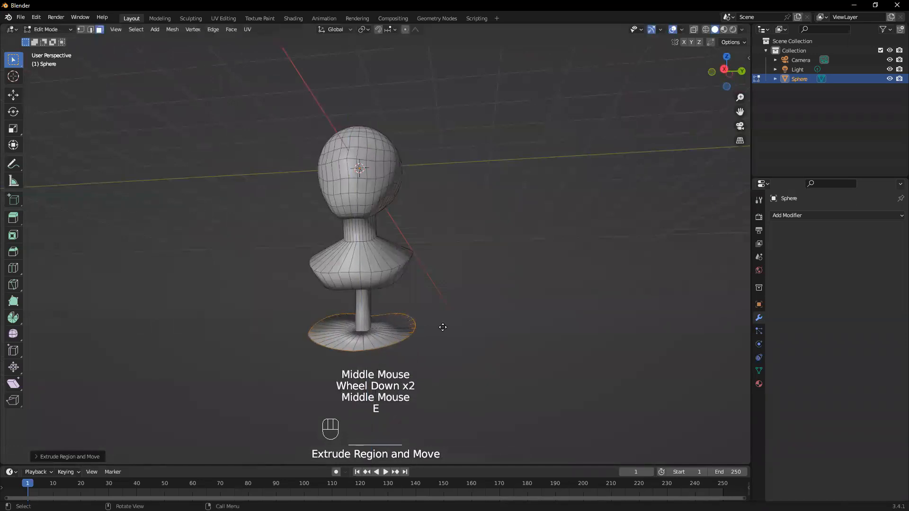
key("g")
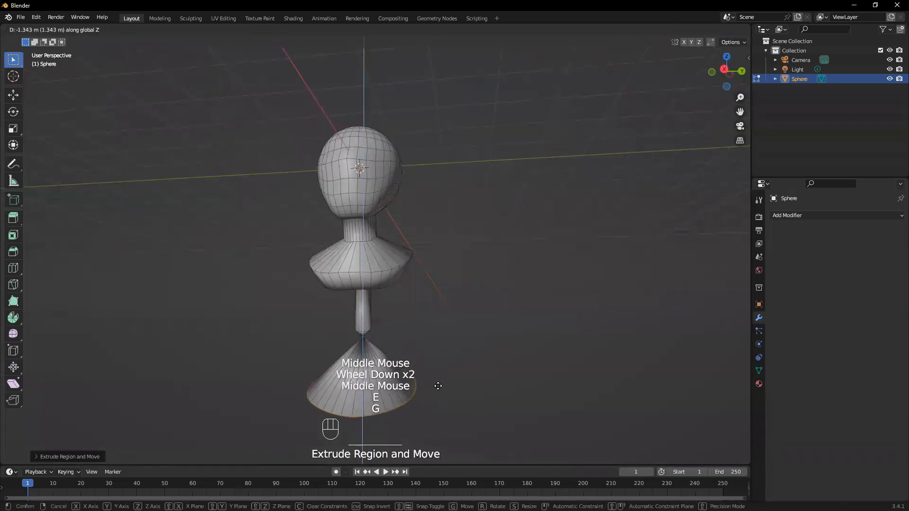
key("ctrl")
right_click(424, 359)
key("ctrl+z")
key("ctrl+z")
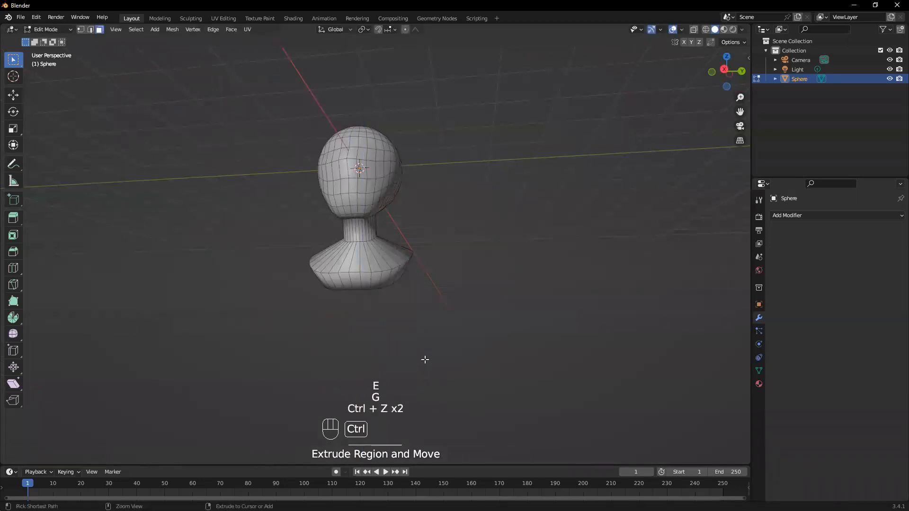
Try to triangulate the selected faces at the bust's bottom tip
scroll(403, 339, "up", 1)
middle_click_drag(403, 339, 363, 317)
key("ctrl+t")
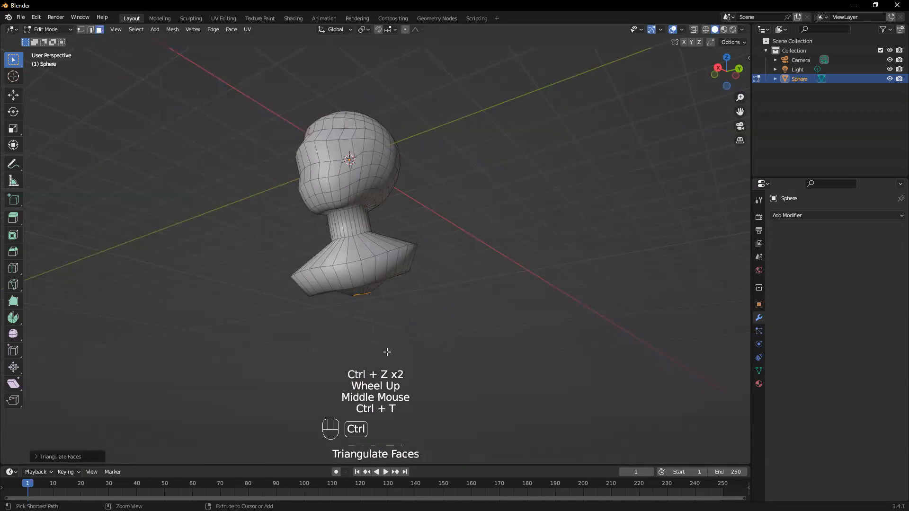
key("ctrl+z")
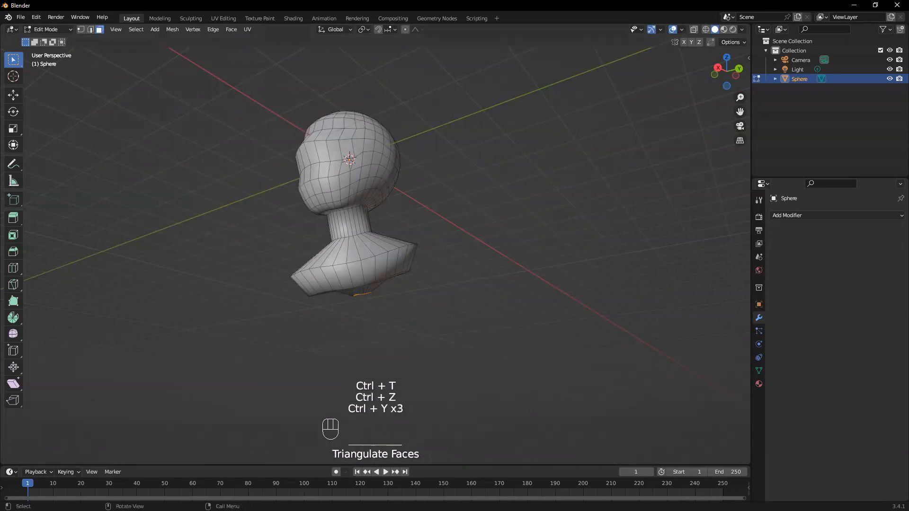
Select two adjacent faces on one side of the face at eye level, just above the nose tip
middle_click_drag(390, 315, 331, 260)
middle_click_drag(331, 260, 346, 188)
scroll(402, 263, "up", 2)
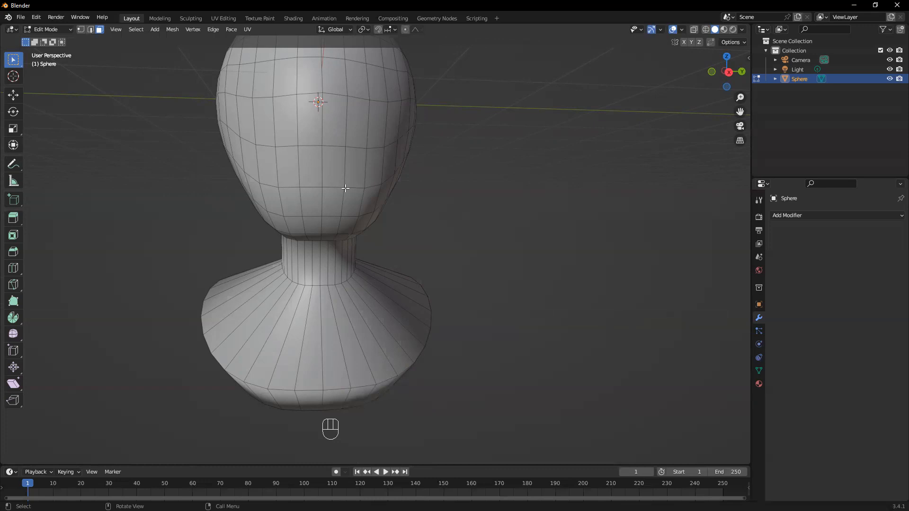
middle_click_drag(345, 188, 322, 334)
middle_click_drag(321, 333, 259, 304, "shift")
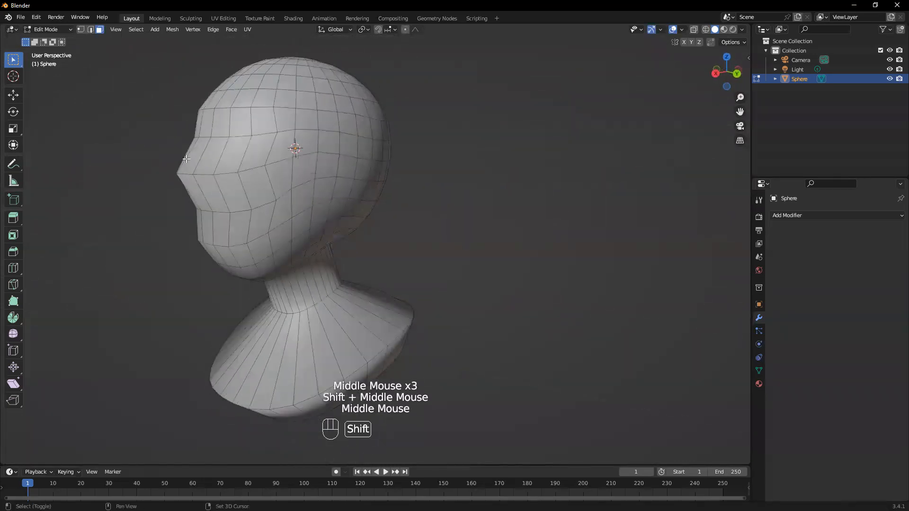
left_click(197, 176)
middle_click_drag(172, 181, 282, 284)
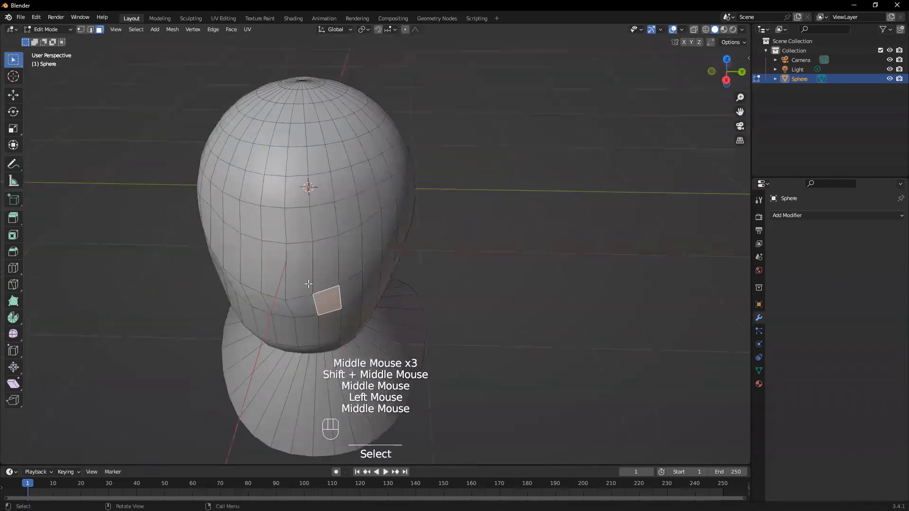
left_click(321, 277)
left_click(350, 267)
middle_click_drag(354, 290, 293, 198)
left_click(253, 206, "shift")
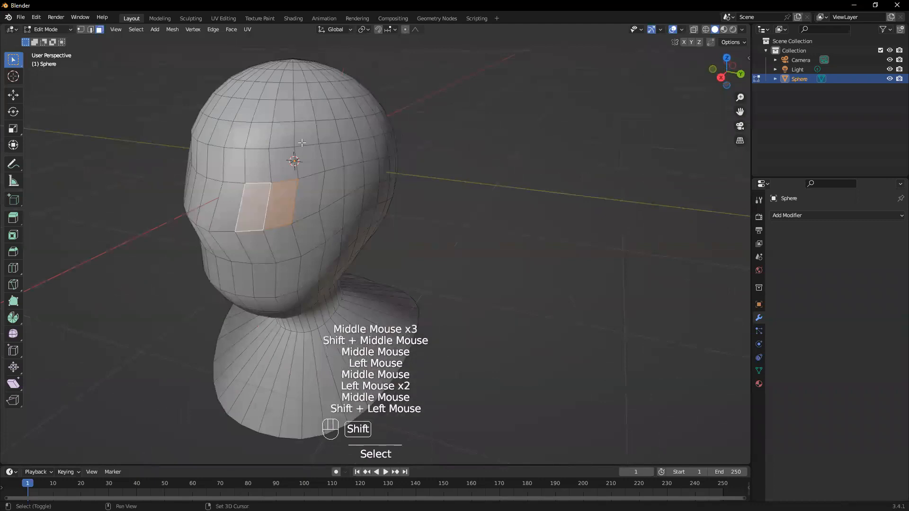
Try to extrude the two selected eye faces about 0.1 m into the head
key("e")
middle_click_drag(303, 142, 278, 86)
key("e")
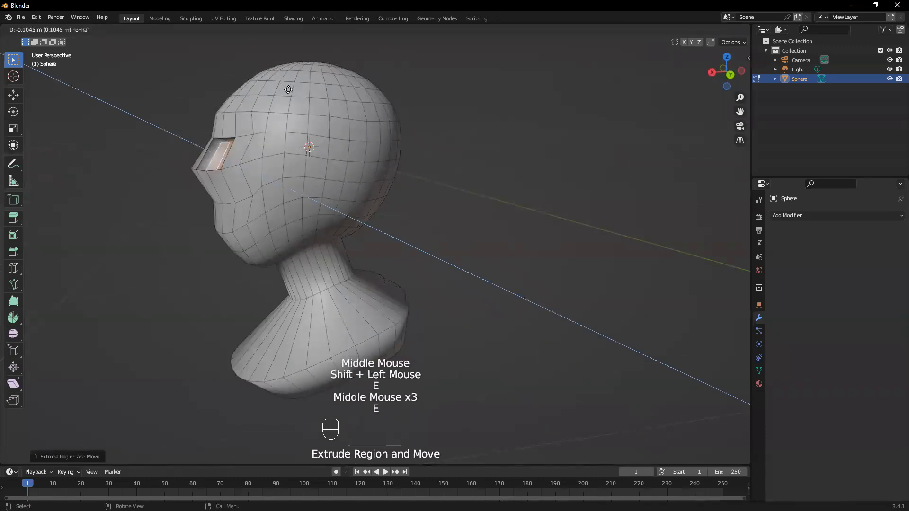
middle_click_drag(138, 163, 252, 191)
key("ctrl+z")
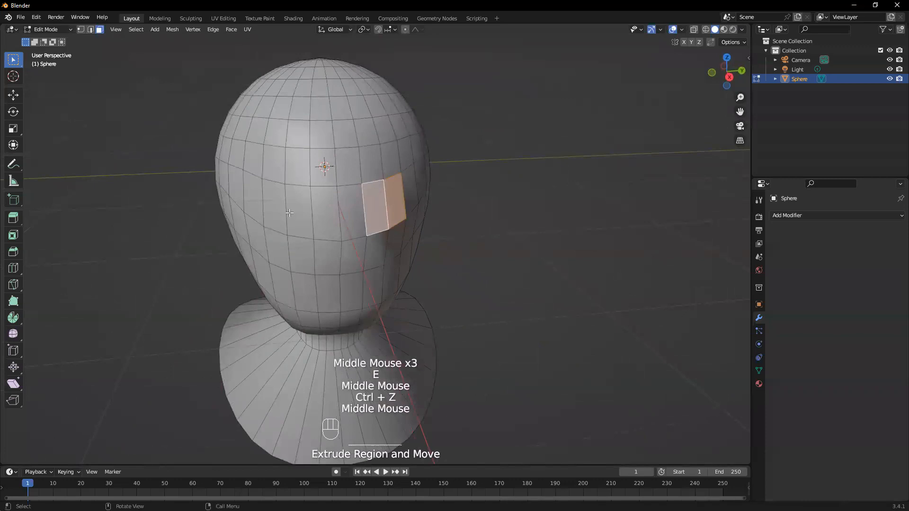
Extend the face selection across to the other eye and extrude the band about 0.1 m into the head
middle_click_drag(214, 300, 318, 264)
left_click(303, 187, "ctrl")
left_click(310, 195, "ctrl")
key("e")
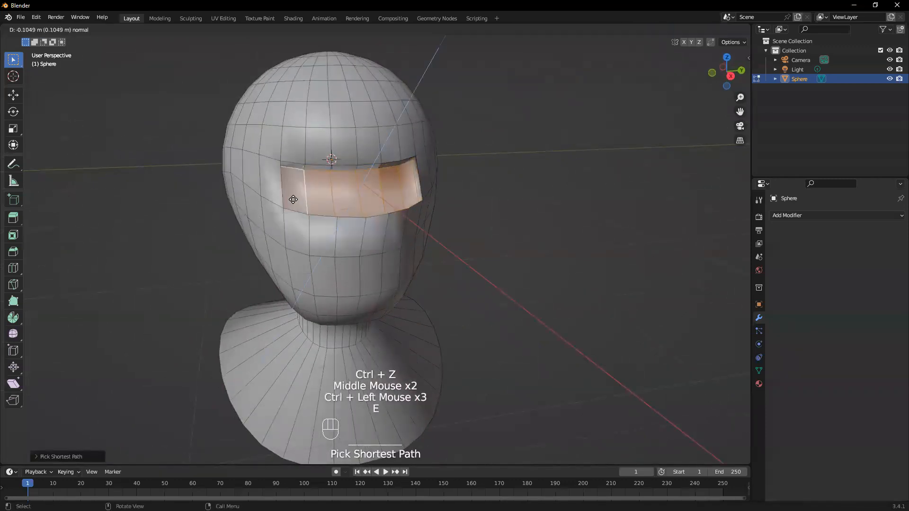
left_click(291, 203)
middle_click_drag(347, 233, 420, 223)
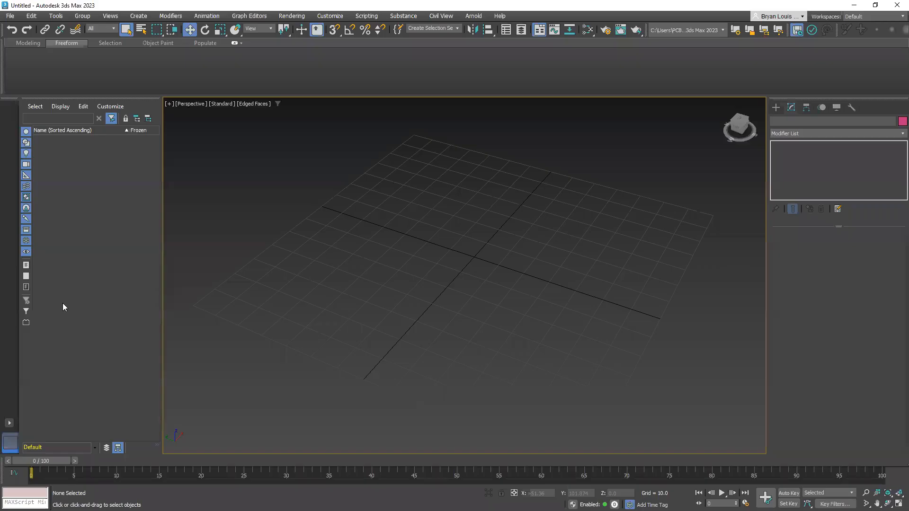
Create a box about 34 units long, 35 wide and 30 high near the centre of the grid and show its editable parameters
middle_click_drag(413, 249, 324, 212)
middle_click_drag(404, 259, 425, 268)
left_click(779, 107)
key("alt+w")
key("alt+w")
middle_click_drag(498, 314, 436, 302, "alt")
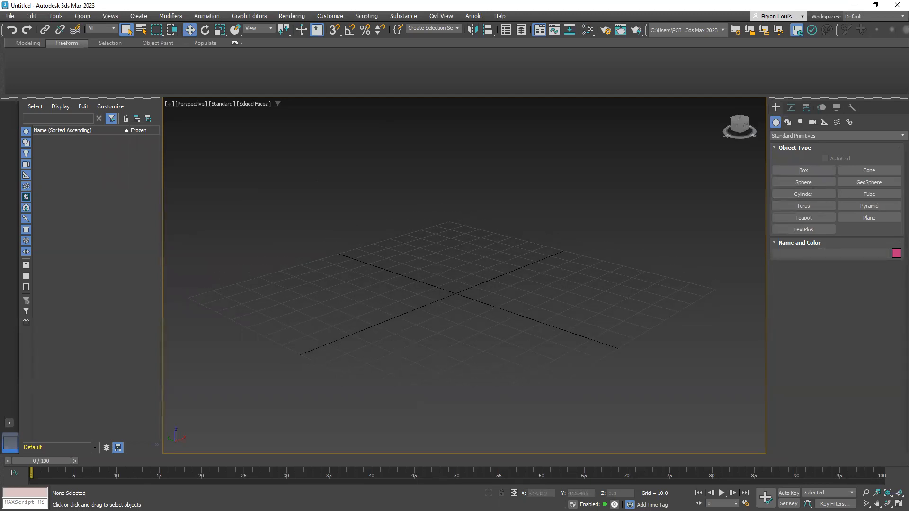
left_click(806, 185)
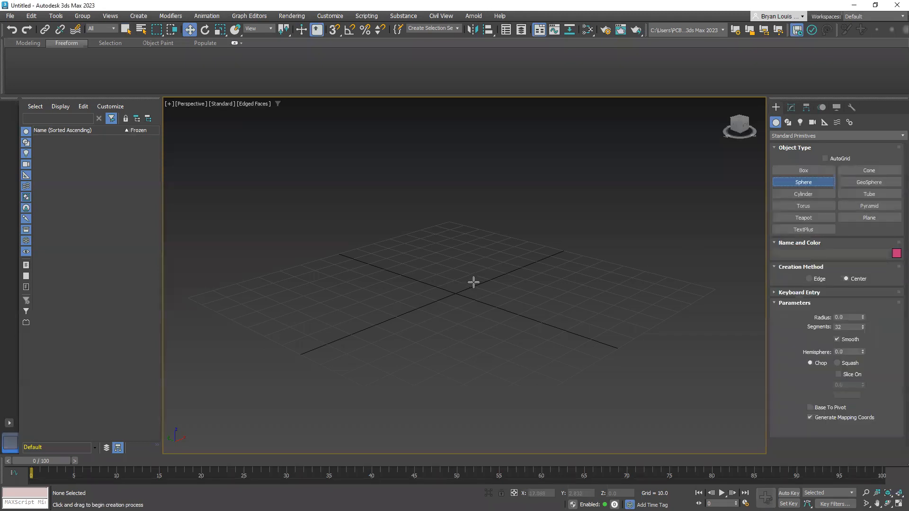
right_click(472, 284)
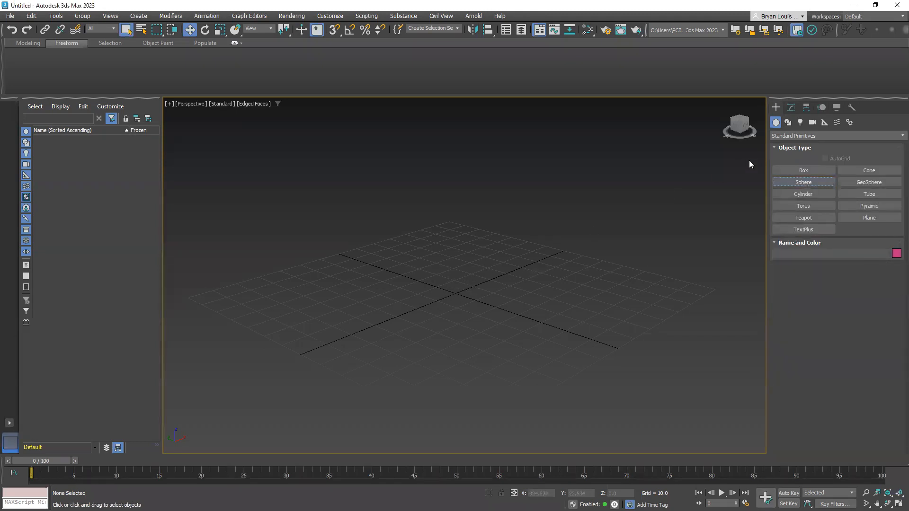
left_click(800, 169)
left_click_drag(459, 280, 451, 329)
left_click(452, 251)
left_click(453, 253)
scroll(490, 244, "up", 3)
middle_click_drag(493, 268, 461, 299)
left_click(790, 107)
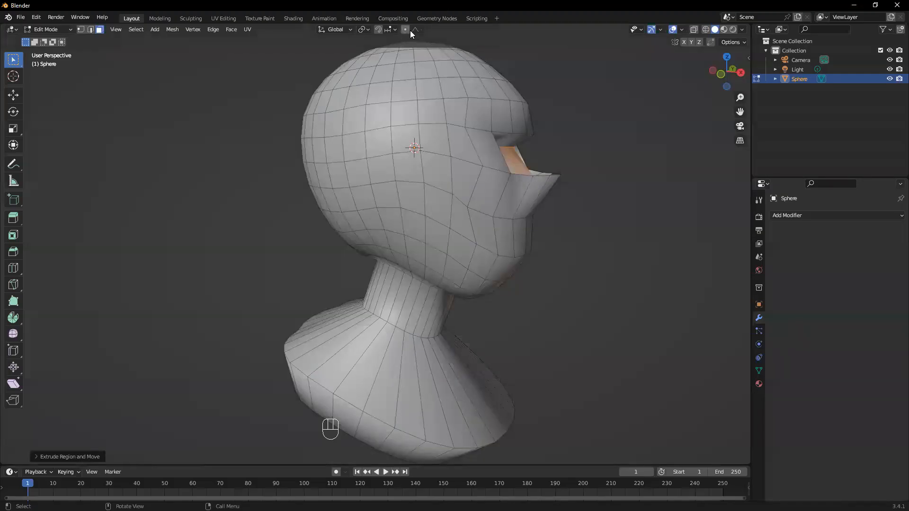
left_click(412, 30)
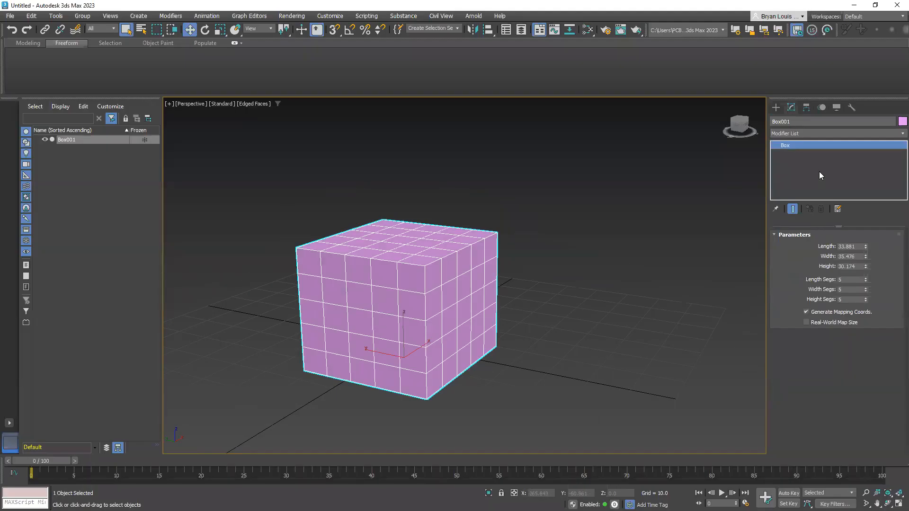
Set the box's length, width and height segments to 10 each
middle_click_drag(489, 265, 416, 290, "alt")
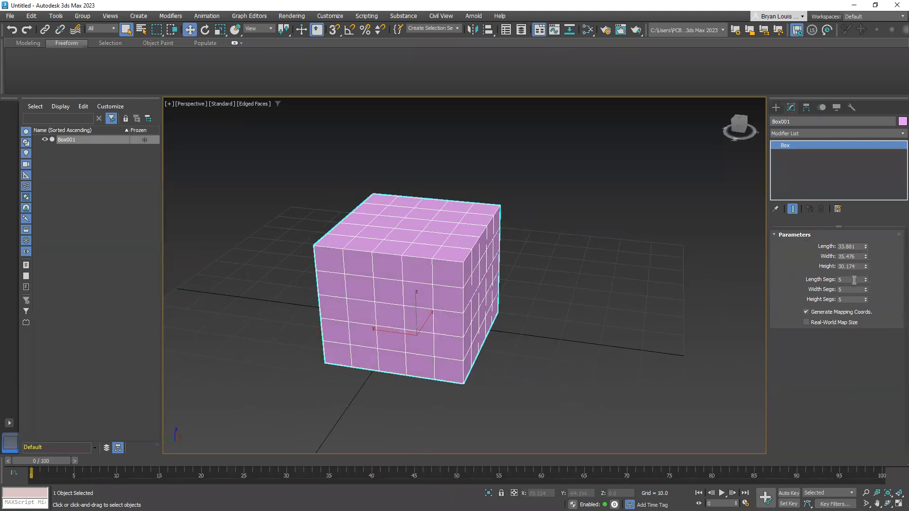
key("Tab")
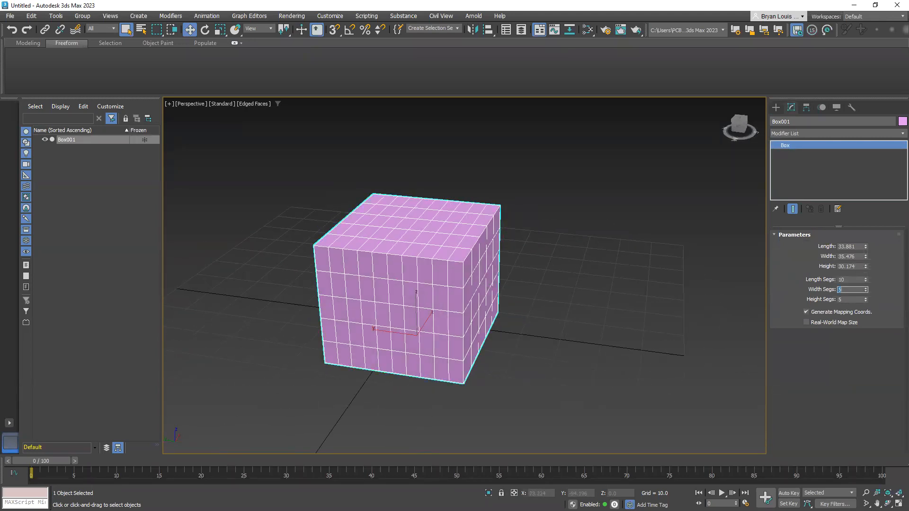
key("Tab")
key("Return")
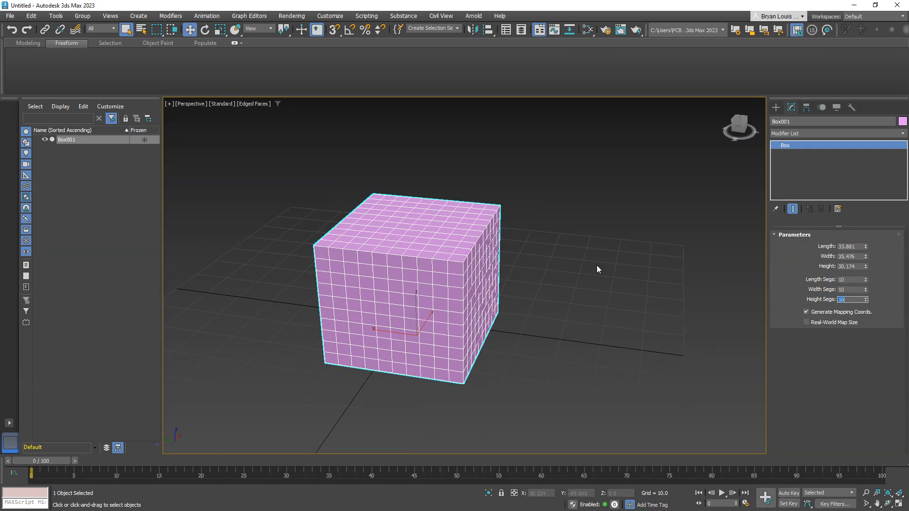
Convert the box to an Editable Poly
middle_click_drag(434, 230, 463, 239)
right_click(433, 233)
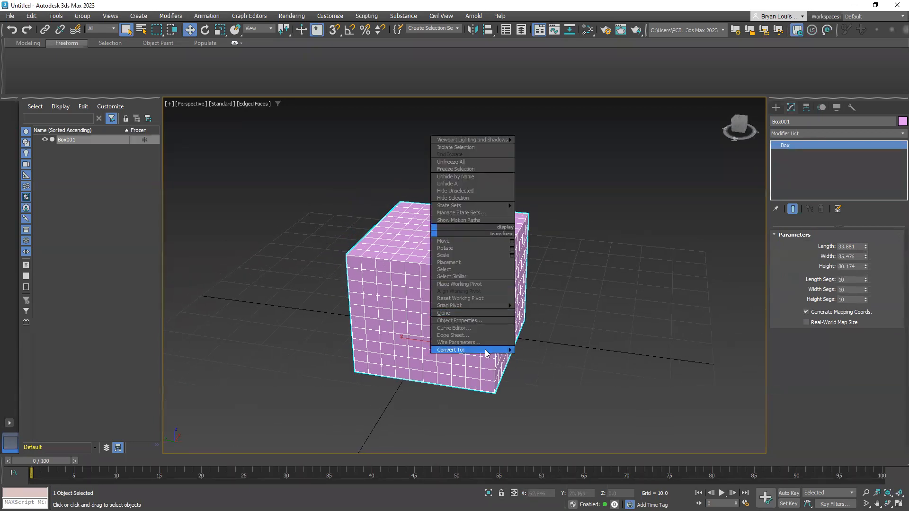
mouse_move(452, 350)
left_click(412, 356)
middle_click_drag(450, 320, 436, 287, "alt")
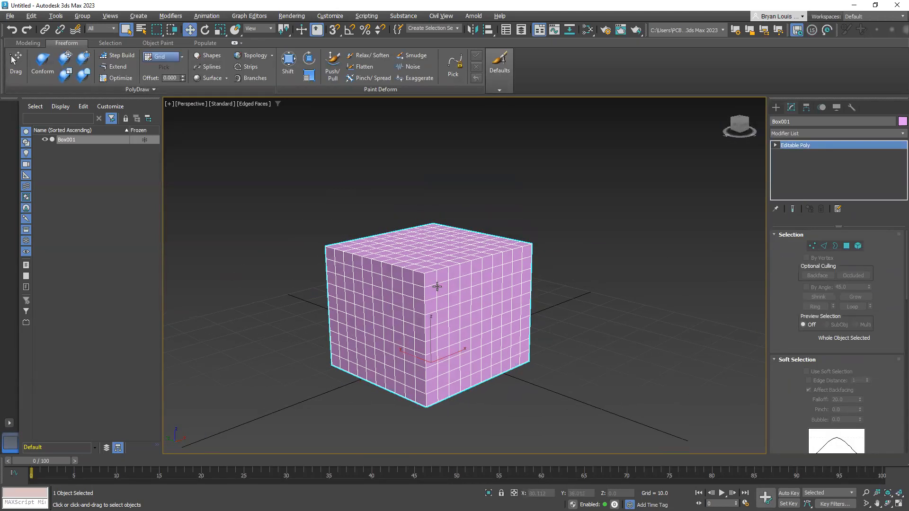
Step through the vertex, edge and polygon selection levels of the editable poly
left_click(812, 246)
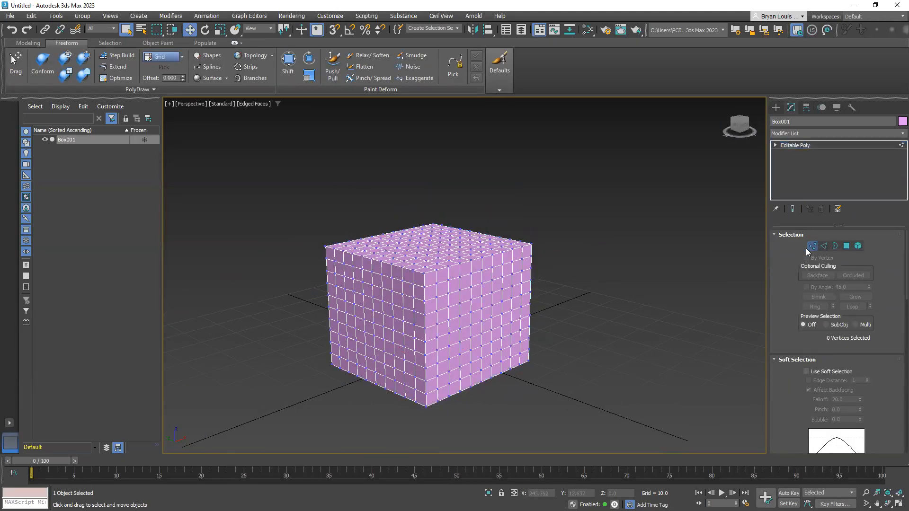
left_click(824, 248)
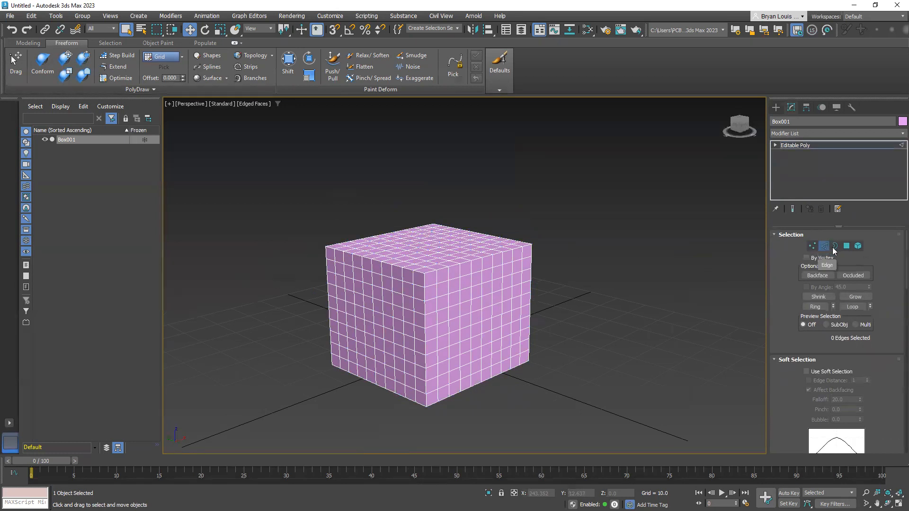
left_click(843, 248)
scroll(833, 274, "down", 2)
scroll(846, 293, "down", 2)
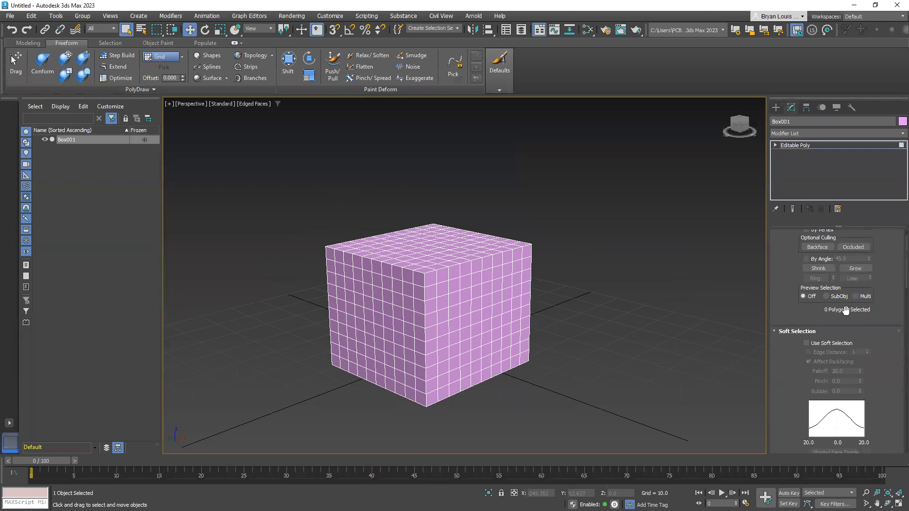
Switch to vertex selection on the box and enable Soft Selection
scroll(817, 322, "up", 3)
key("1")
scroll(837, 321, "down", 3)
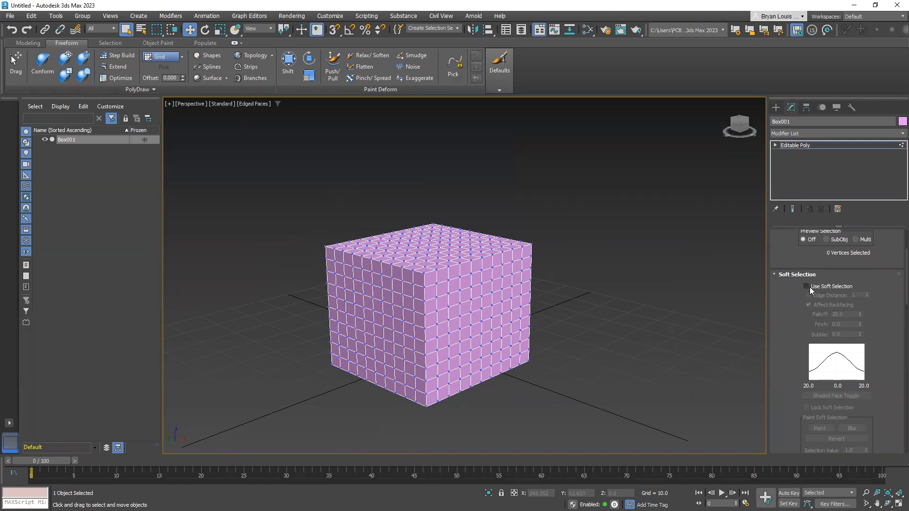
left_click(807, 286)
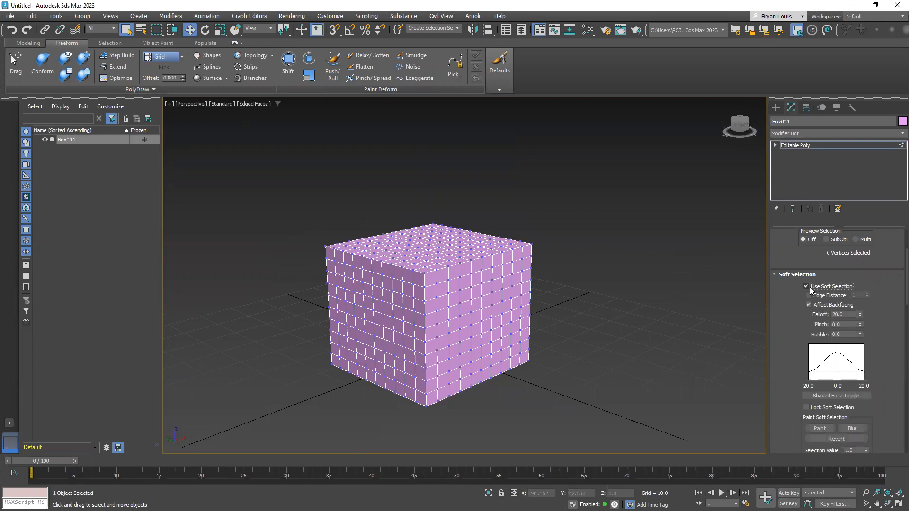
scroll(827, 360, "down", 3)
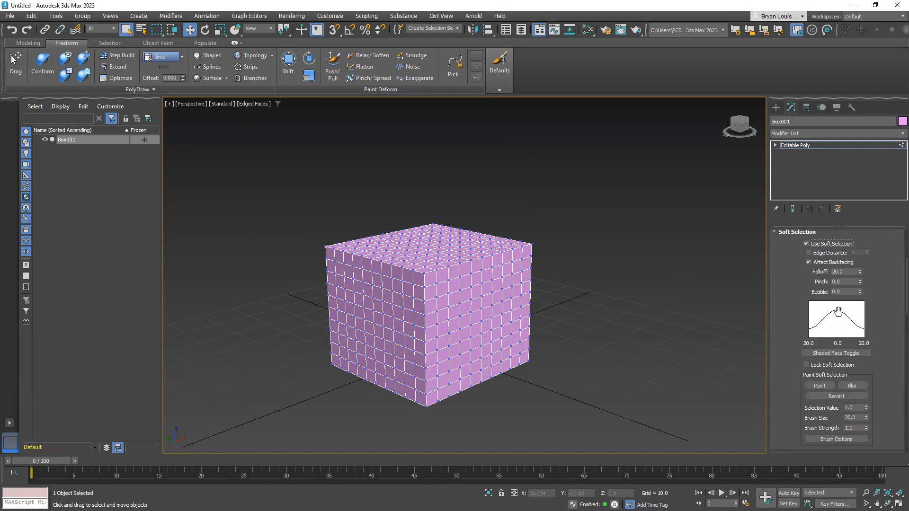
Select the vertex at the middle of the box's top face and pull it upward into a smooth bump with soft selection
scroll(588, 284, "up", 5)
left_click(477, 228)
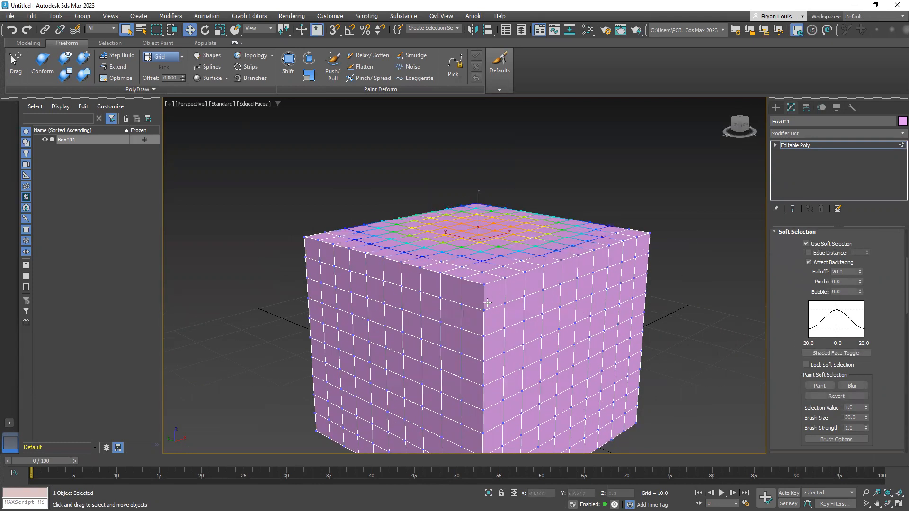
middle_click_drag(467, 251, 499, 310, "alt")
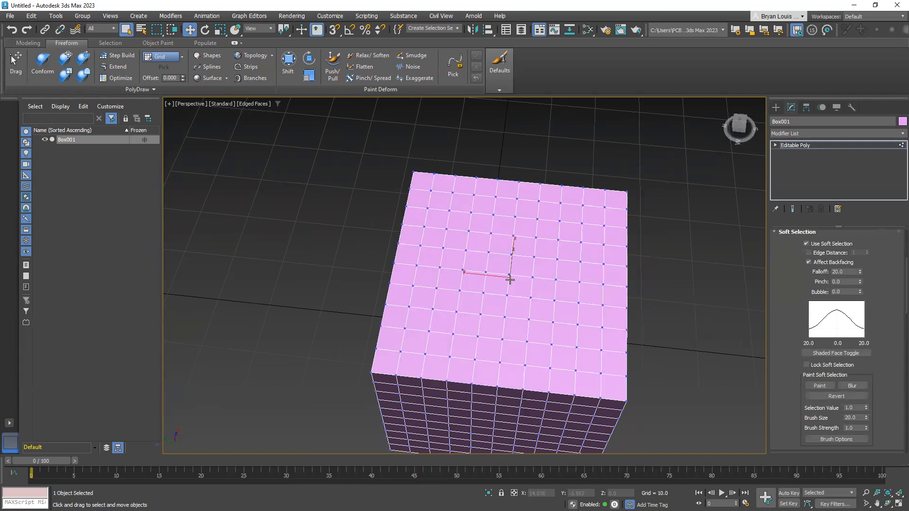
middle_click_drag(510, 269, 519, 300, "alt")
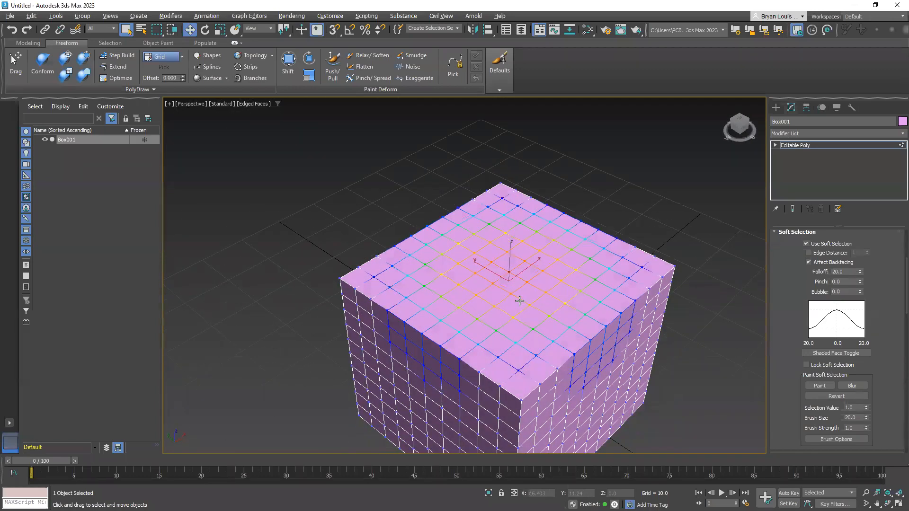
middle_click_drag(544, 258, 509, 300, "alt")
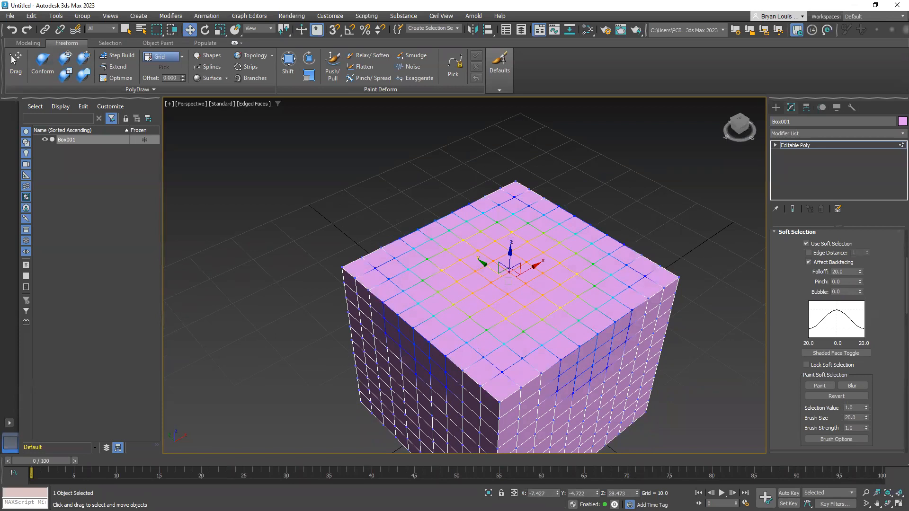
left_click_drag(1, 146, 552, 66)
left_click(499, 89)
left_click_drag(511, 253, 506, 240)
mouse_move(478, 239)
middle_mouse_down("alt")
mouse_move(450, 229)
mouse_move(478, 241)
middle_mouse_up("alt")
Set the soft selection falloff to 12.8 and reselect the vertex at the bump's peak
left_click_drag(859, 276, 864, 288)
middle_click_drag(547, 283, 616, 331, "alt")
middle_click_drag(575, 306, 507, 248, "alt")
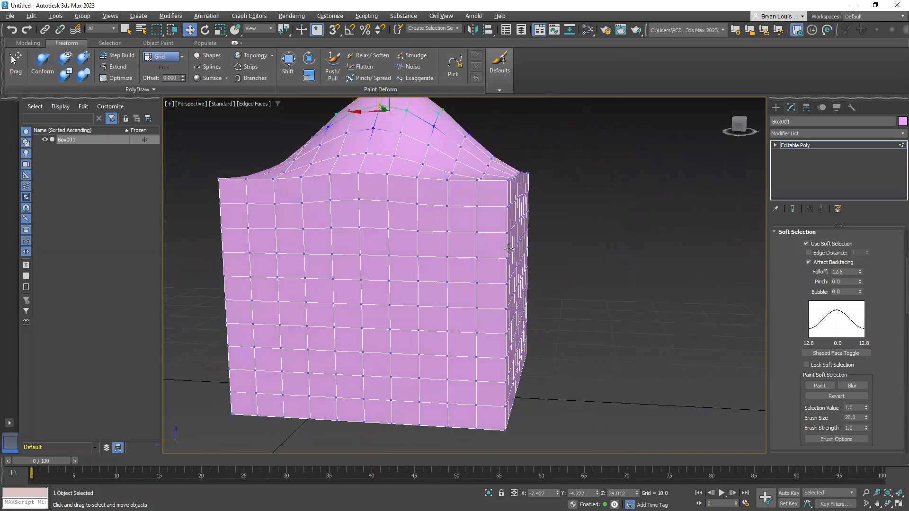
middle_click_drag(470, 284, 421, 299, "alt")
key("ctrl+z")
left_click(409, 150)
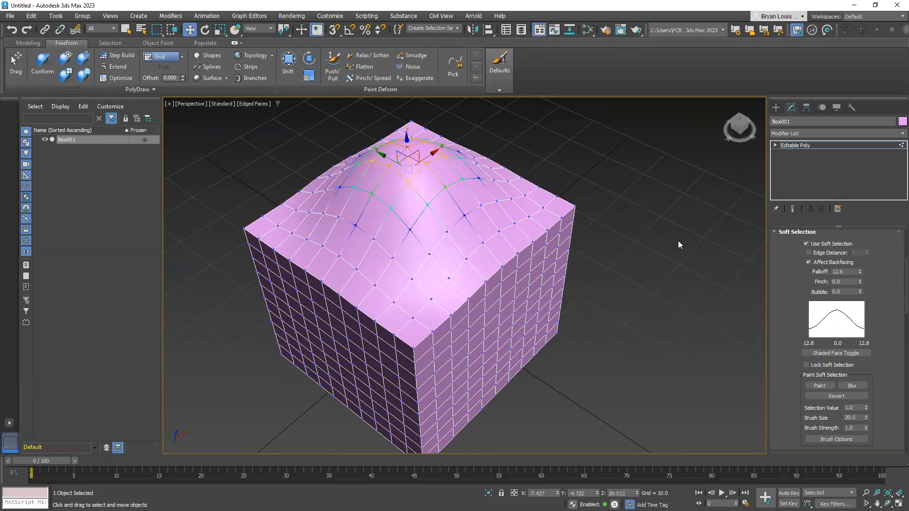
Set the soft selection falloff to 29.696 and pull the bump's peak further upward
left_click_drag(861, 275, 869, 209)
middle_click_drag(450, 270, 406, 177, "alt")
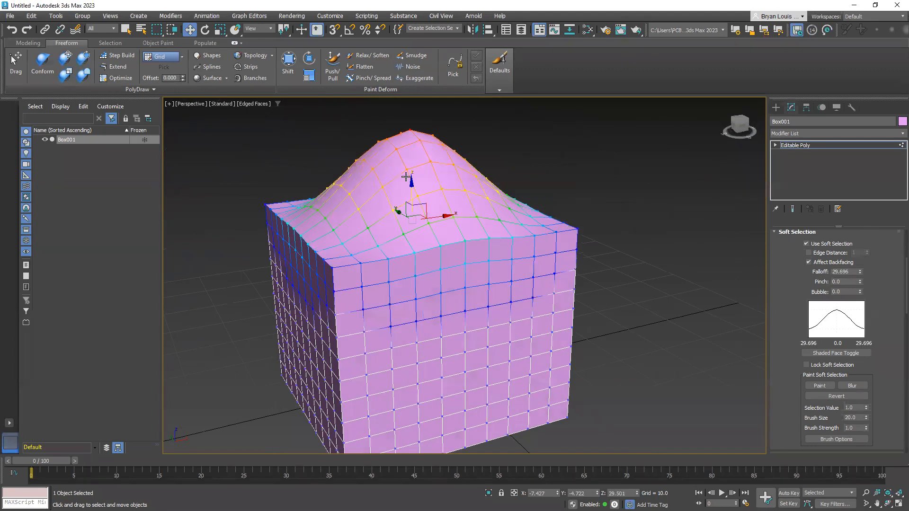
left_click_drag(411, 190, 606, 174)
Scale the softly selected top vertices outward to form a rounded dome above the box
key("r")
scroll(461, 282, "down", 3)
middle_click_drag(461, 281, 483, 260, "alt")
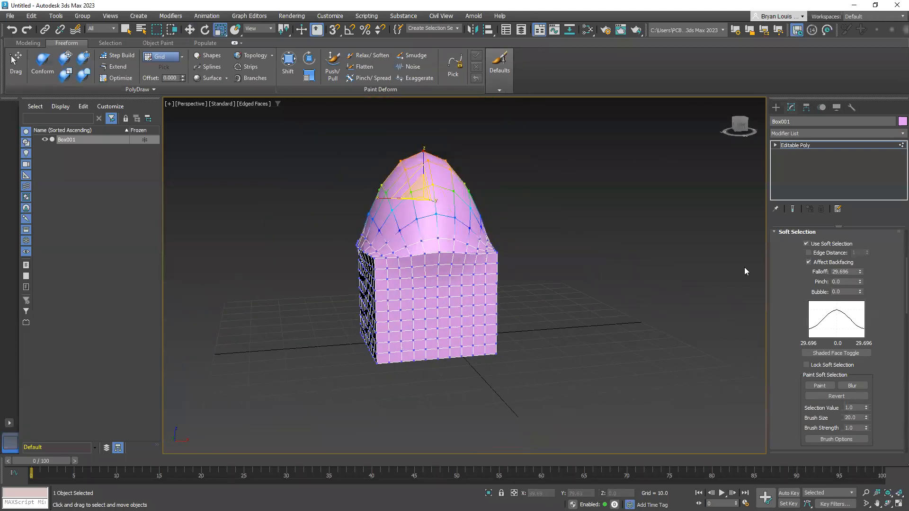
middle_click_drag(392, 314, 483, 324, "alt")
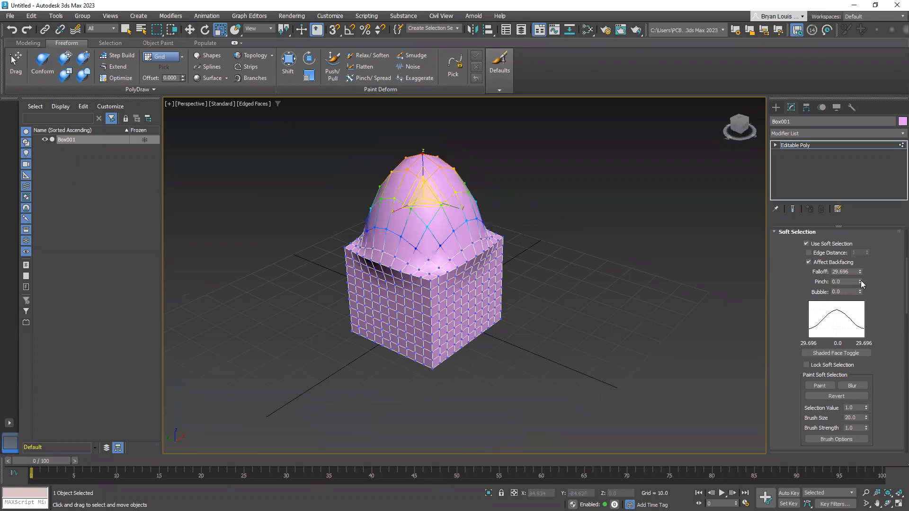
Set the soft selection pinch to 1.4 and pull a vertex on the box's side outward into a sharp spike
left_click_drag(861, 282, 881, 214)
middle_click_drag(378, 303, 385, 268, "alt")
middle_click_drag(479, 326, 415, 306)
middle_click_drag(371, 199, 442, 310)
middle_click_drag(429, 356, 436, 313, "alt")
middle_click_drag(443, 390, 382, 313)
left_click(395, 301)
key("w")
left_click_drag(327, 297, 408, 328)
middle_click_drag(408, 318, 357, 355, "alt")
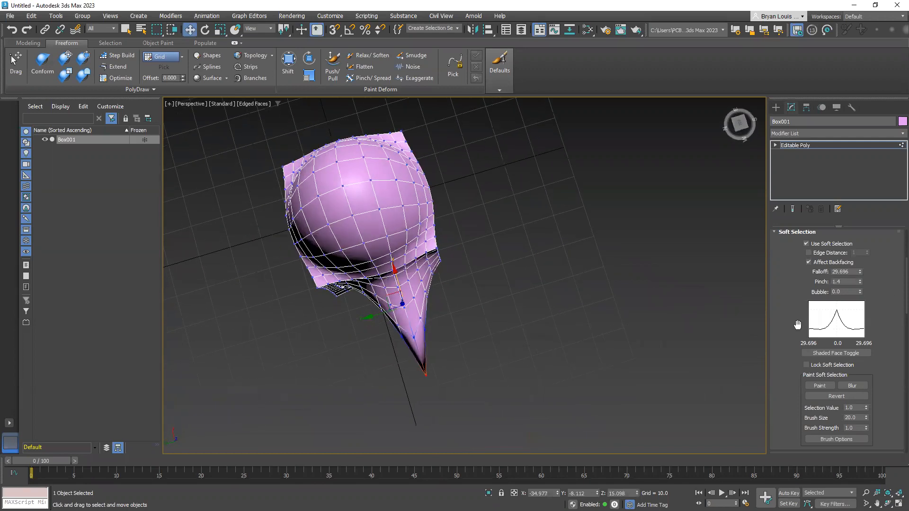
middle_click_drag(568, 324, 507, 316, "alt")
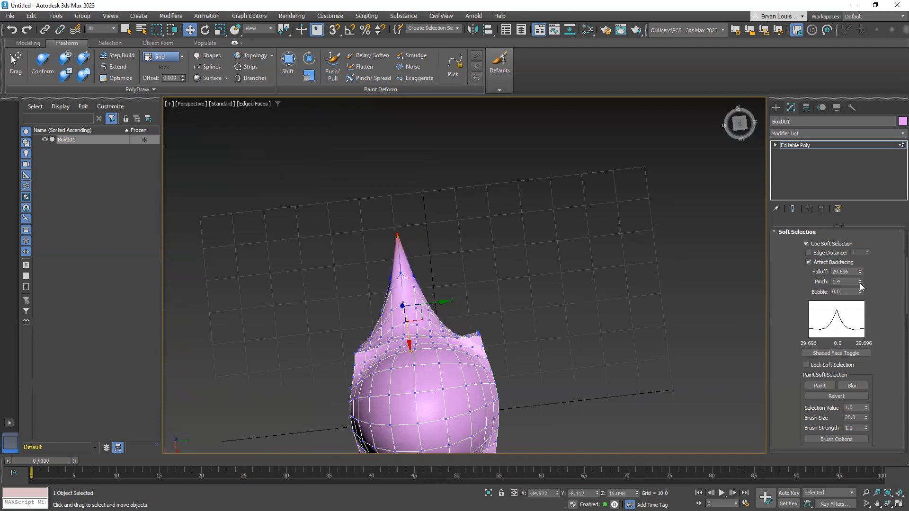
Set the soft selection pinch to -1.077
mouse_move(859, 278)
left_mouse_down()
mouse_move(864, 240)
mouse_move(866, 263)
left_mouse_up()
left_click_drag(859, 282, 879, 334)
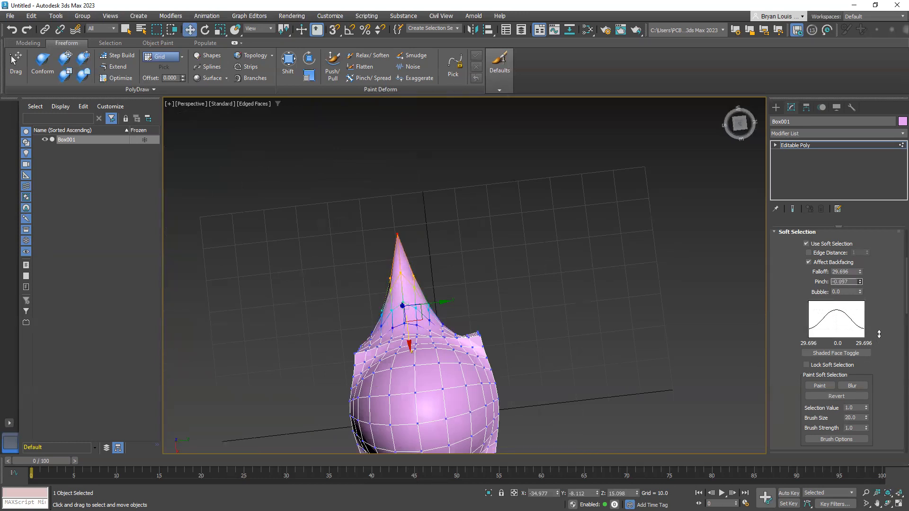
middle_click_drag(522, 358, 541, 349, "alt")
left_click_drag(860, 285, 868, 329)
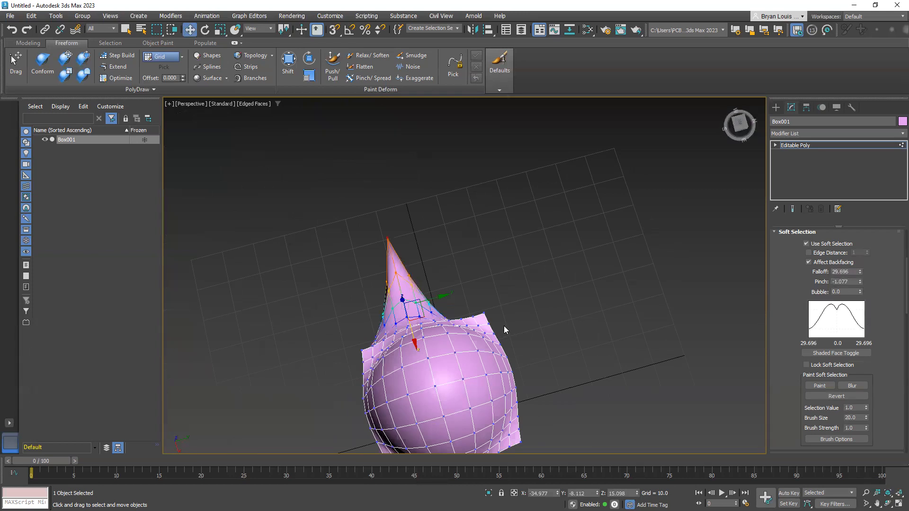
Select vertices on other sides of the box and pull them outward into broad, dimpled bulges with soft selection
middle_click_drag(504, 325, 433, 295)
middle_click_drag(450, 335, 388, 275, "alt")
left_click(308, 315)
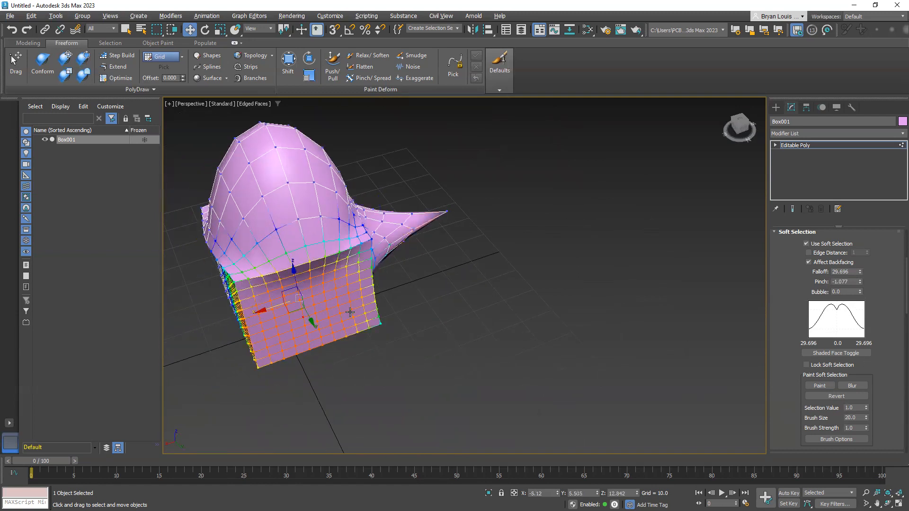
middle_click_drag(350, 311, 374, 323, "alt")
middle_click_drag(317, 316, 360, 240, "alt")
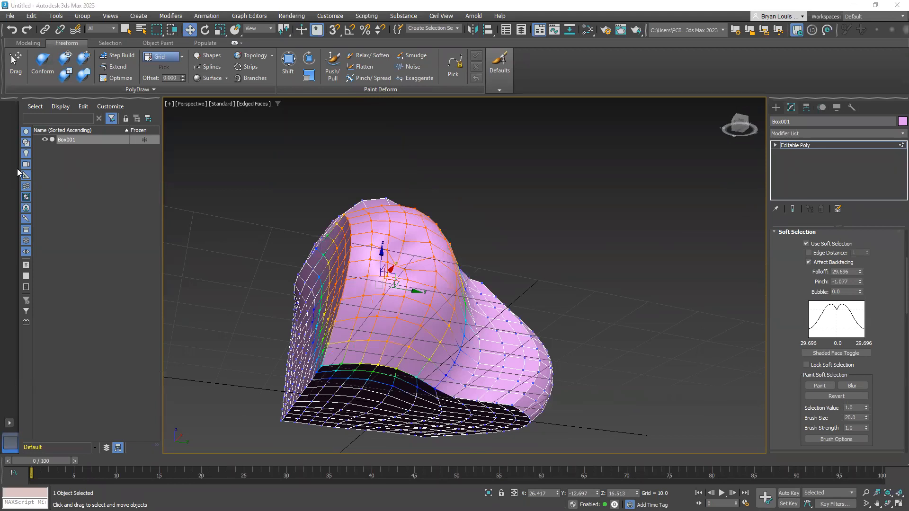
middle_click_drag(175, 288, 221, 331, "alt")
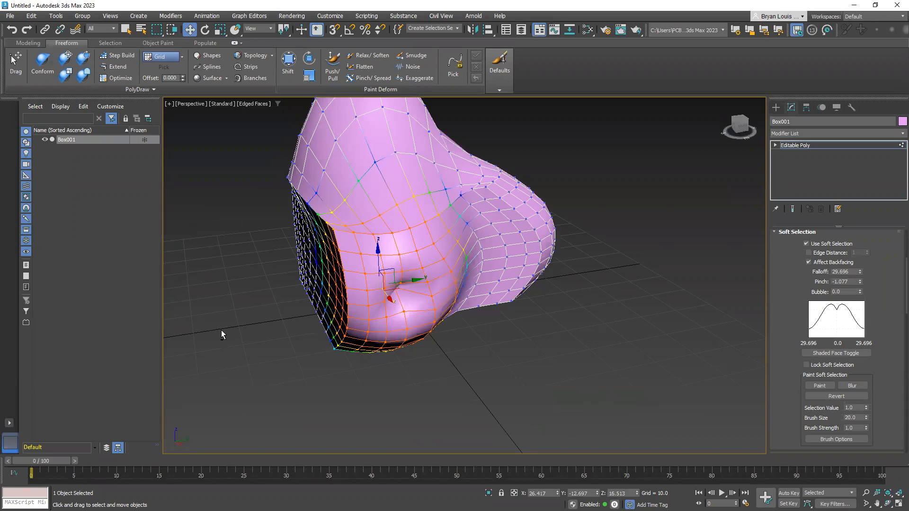
middle_click_drag(387, 293, 476, 270, "alt")
middle_click_drag(182, 331, 226, 362, "alt")
Select a vertex in the middle of the remaining flat side and move it outward into another bulge
middle_click_drag(314, 374, 324, 287)
left_click(295, 307)
left_click(310, 312)
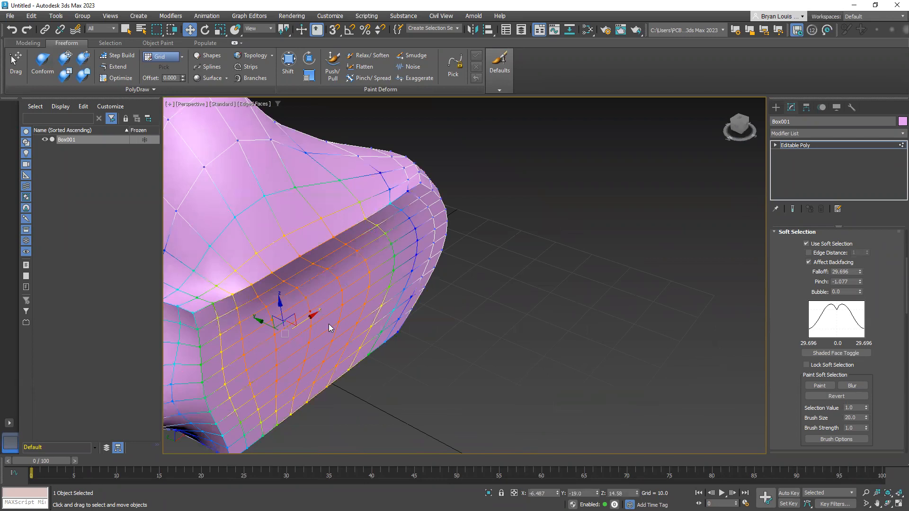
left_click_drag(269, 325, 304, 347)
middle_click_drag(306, 347, 736, 320, "alt")
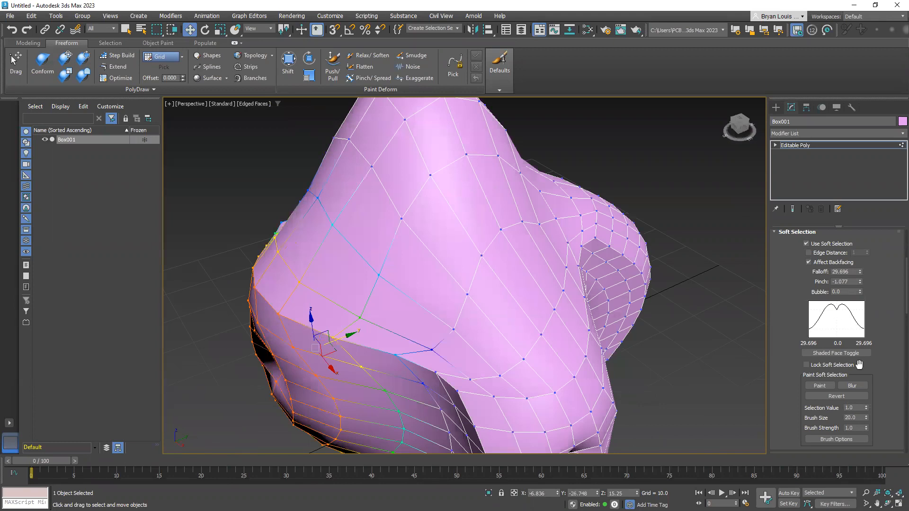
Set the soft selection bubble to 0.09
mouse_move(859, 292)
left_mouse_down()
mouse_move(866, 317)
mouse_move(866, 288)
left_mouse_up()
middle_click_drag(332, 324, 329, 276, "alt")
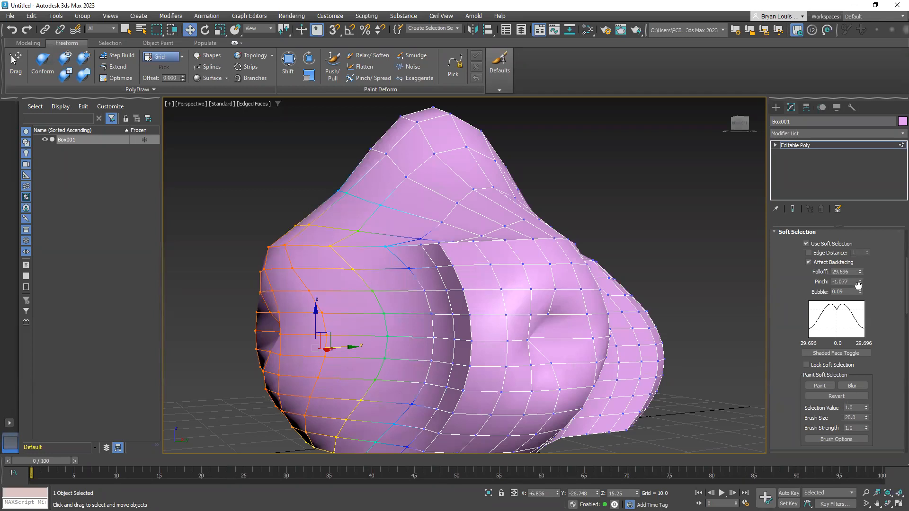
Set the soft selection bubble to 1.06 and pull a vertex on the box's side outward into a broad bulge
left_click_drag(859, 292, 866, 245)
left_click(524, 326)
middle_click_drag(482, 321, 530, 334, "alt")
left_click(384, 379)
left_click(352, 374)
left_click_drag(408, 398, 358, 411)
middle_click_drag(358, 410, 437, 295, "alt")
scroll(360, 322, "up", 5)
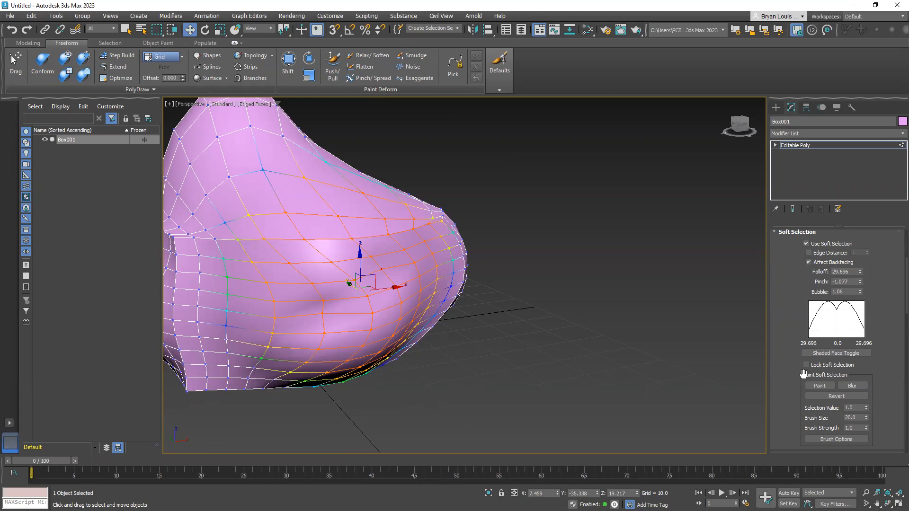
middle_click_drag(401, 304, 436, 295)
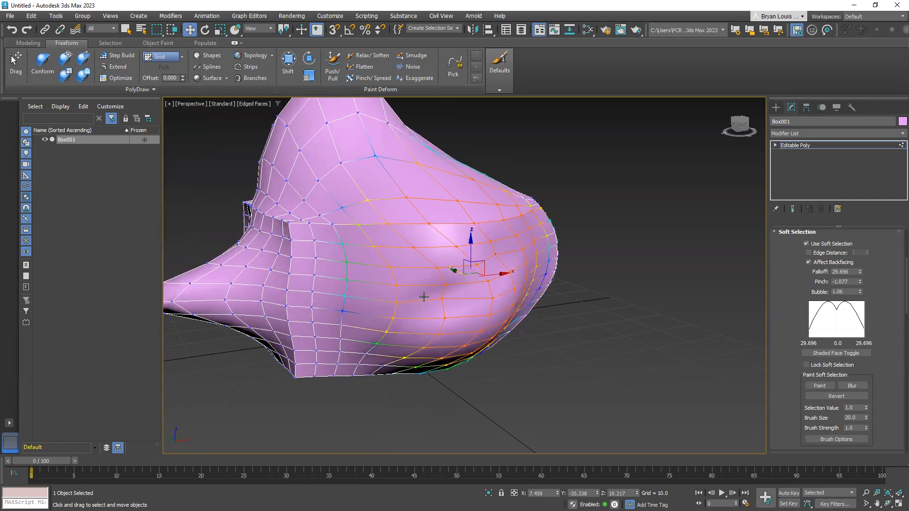
Clear the vertex selection, leave sub-object editing and delete the deformed box
middle_click_drag(337, 252, 445, 275, "alt")
scroll(445, 275, "down", 5)
middle_click_drag(414, 308, 390, 259)
left_click_drag(492, 327, 528, 305)
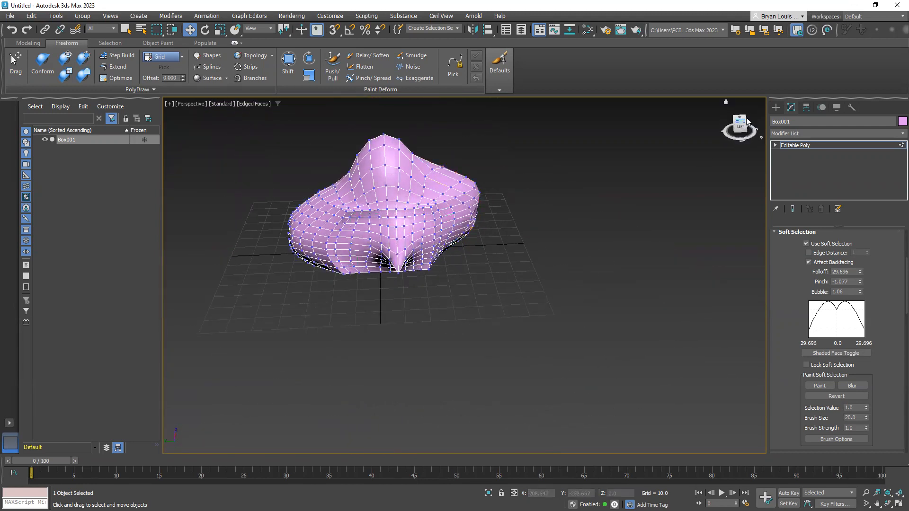
left_click(778, 110)
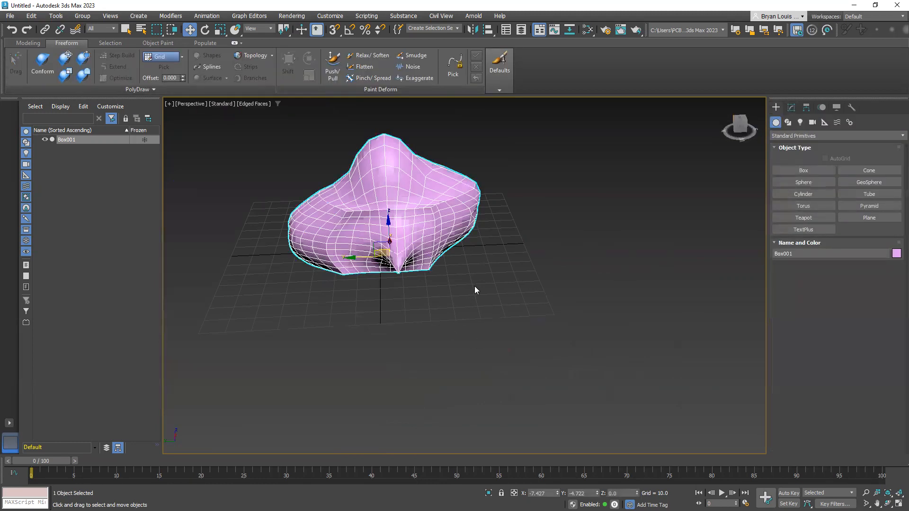
key("Delete")
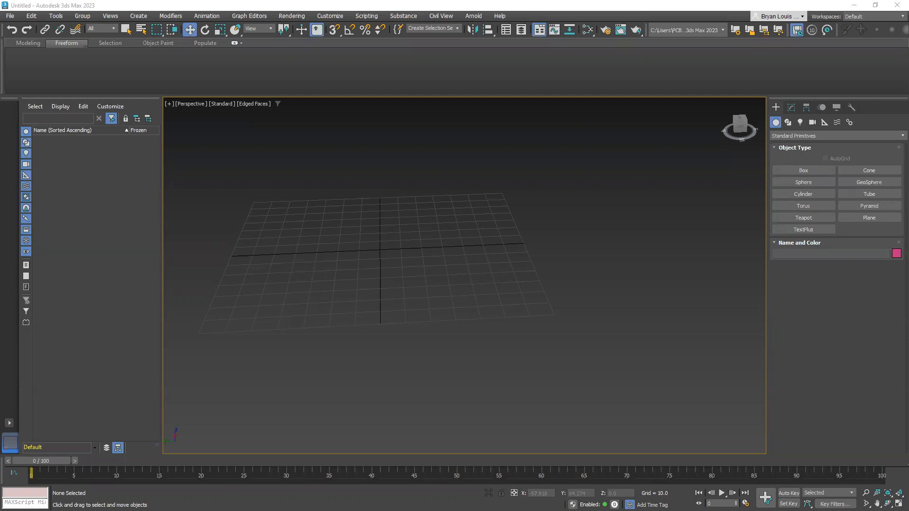
Draw a plane primitive about 144 long and 156 wide over the grid
middle_click_drag(639, 252, 464, 331, "alt")
left_click(806, 182)
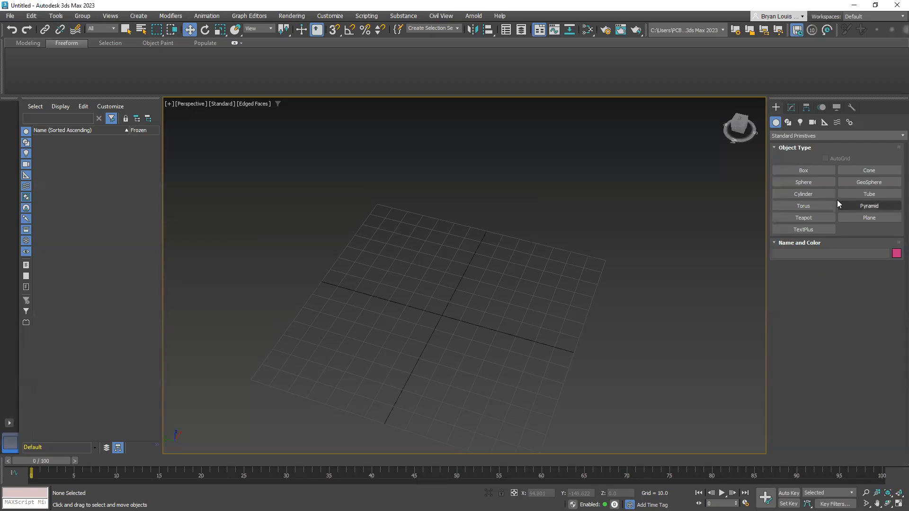
left_click(869, 218)
middle_click_drag(403, 206, 390, 176)
left_click_drag(363, 173, 510, 452)
Set the plane's length segments and width segments to 500 each
double_click(848, 338)
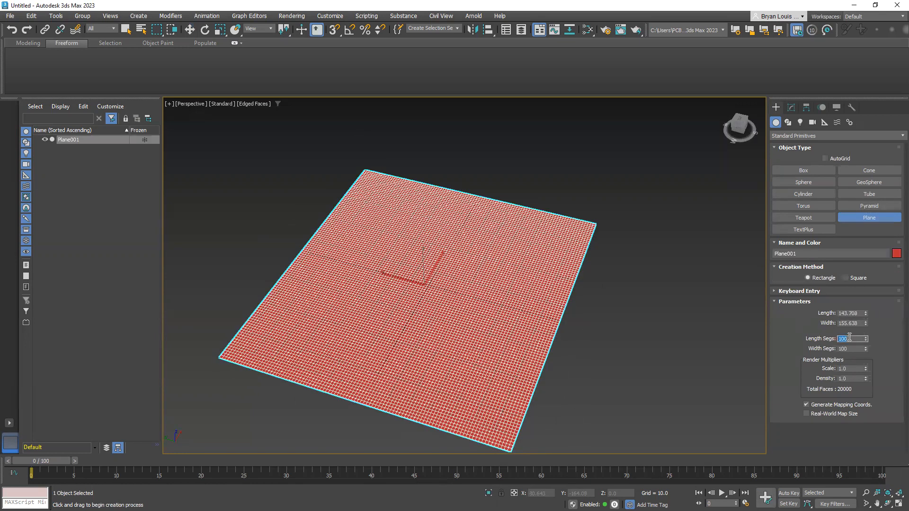
type("50")
double_click(850, 347)
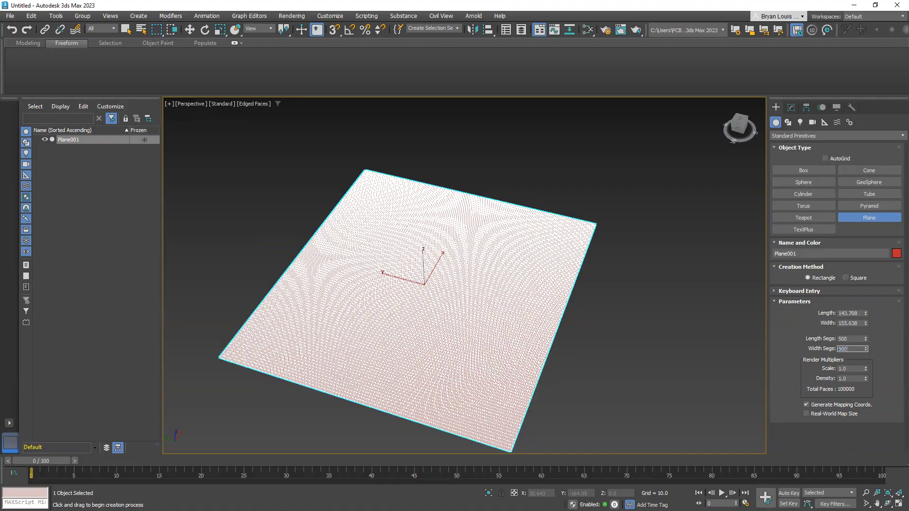
type("500")
key("Return")
scroll(462, 311, "up", 4)
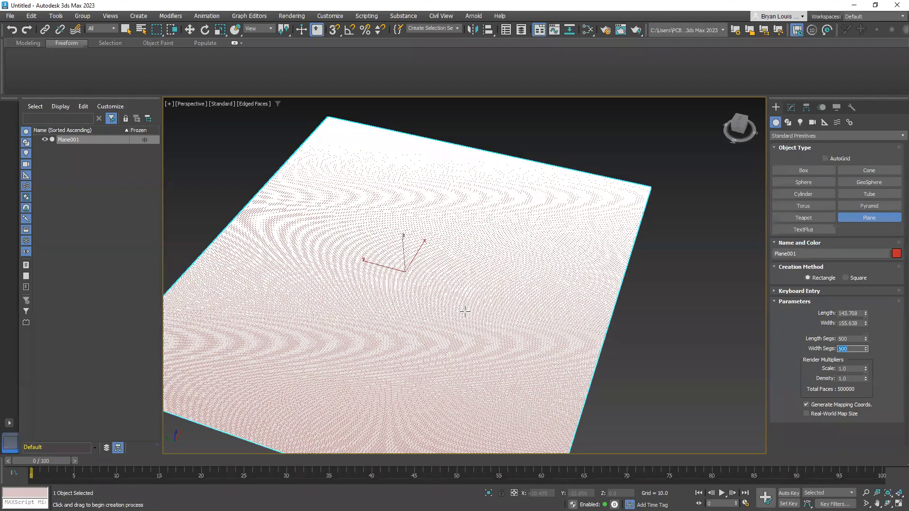
mouse_move(501, 277)
middle_mouse_down("alt")
mouse_move(471, 256)
mouse_move(507, 294)
mouse_move(503, 305)
mouse_move(469, 270)
mouse_move(455, 286)
mouse_move(488, 266)
mouse_move(509, 279)
mouse_move(508, 289)
middle_mouse_up("alt")
scroll(511, 263, "down", 4)
Switch to the Move tool and convert the plane to an Editable Poly
key("w")
middle_click_drag(436, 305, 365, 286, "alt")
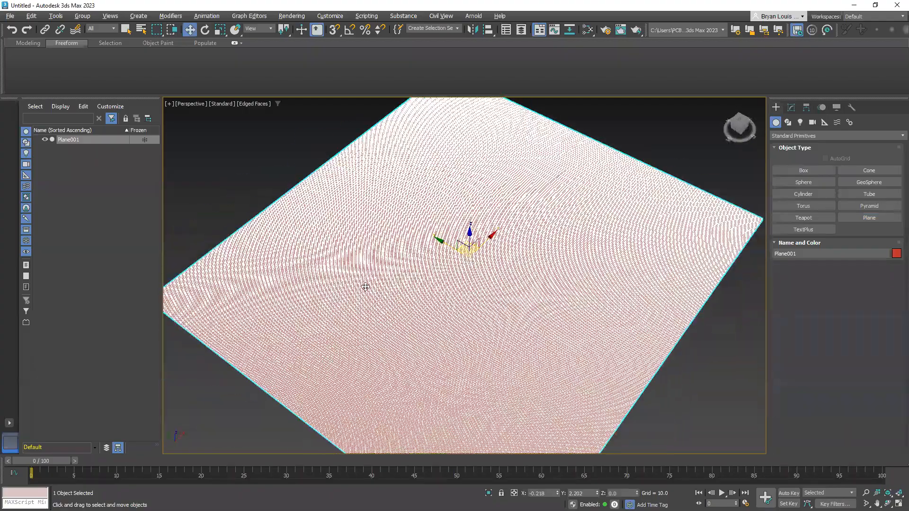
right_click(512, 211)
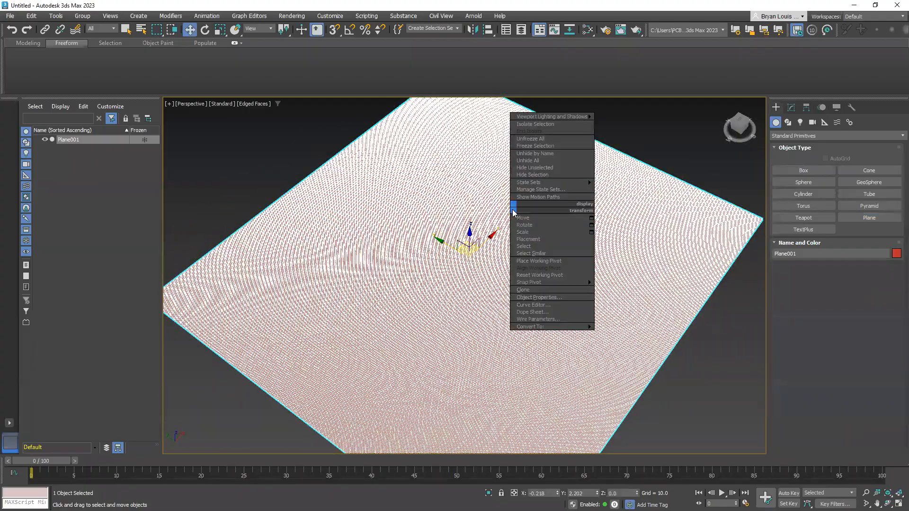
mouse_move(555, 328)
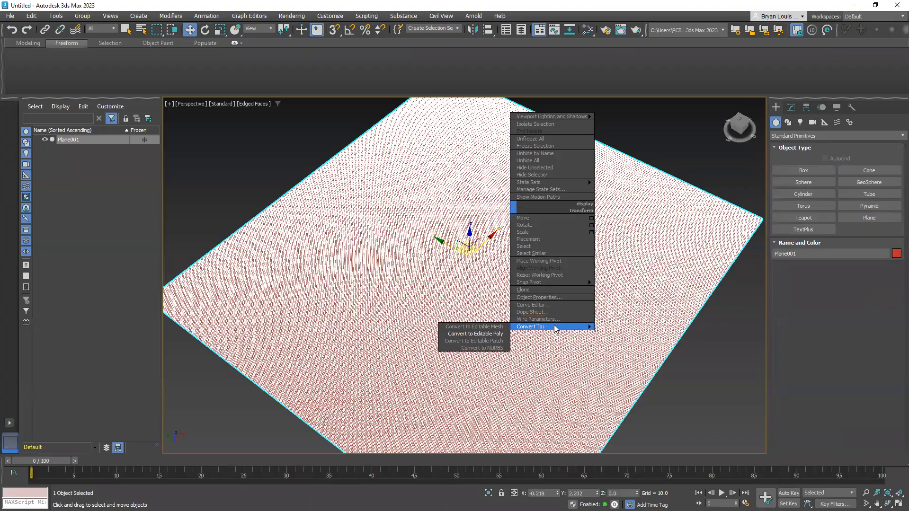
left_click(495, 334)
middle_click_drag(481, 349, 734, 207, "alt")
Add the object-space Displace modifier to the plane
left_click(813, 133)
left_click(813, 133)
left_click(831, 132)
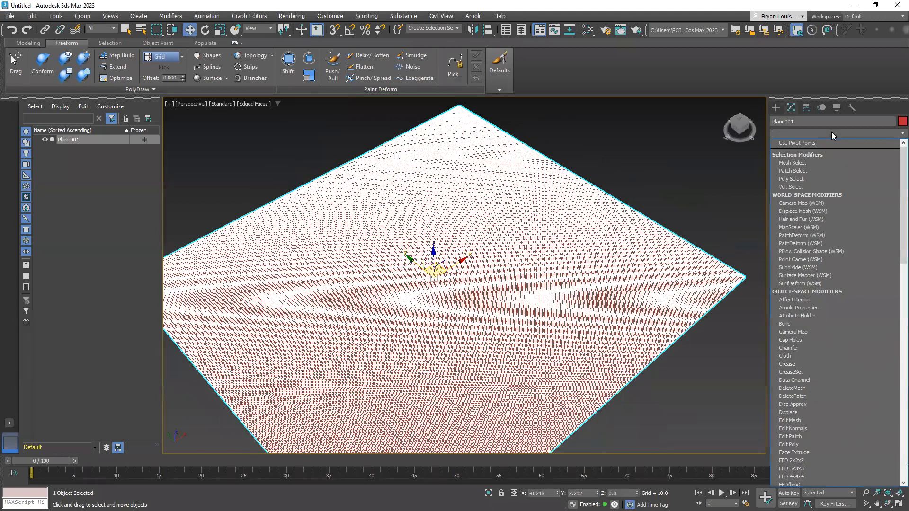
key("d")
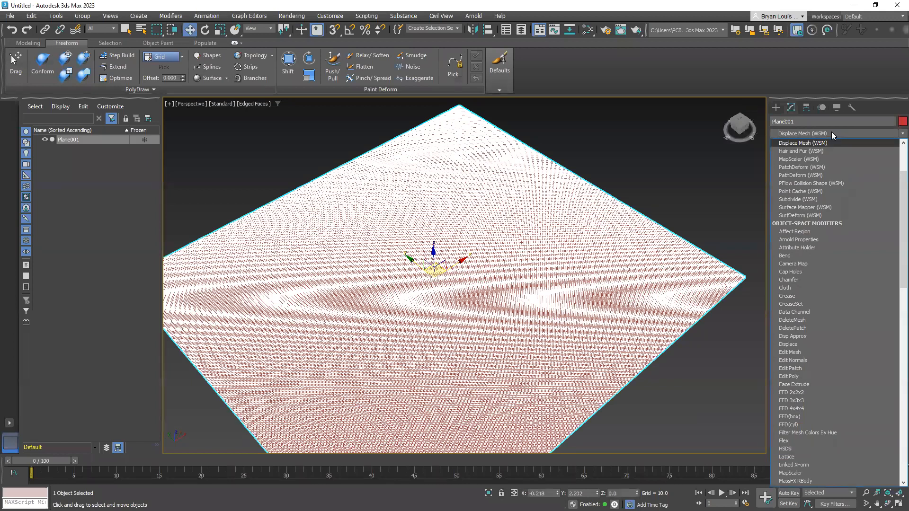
key("p")
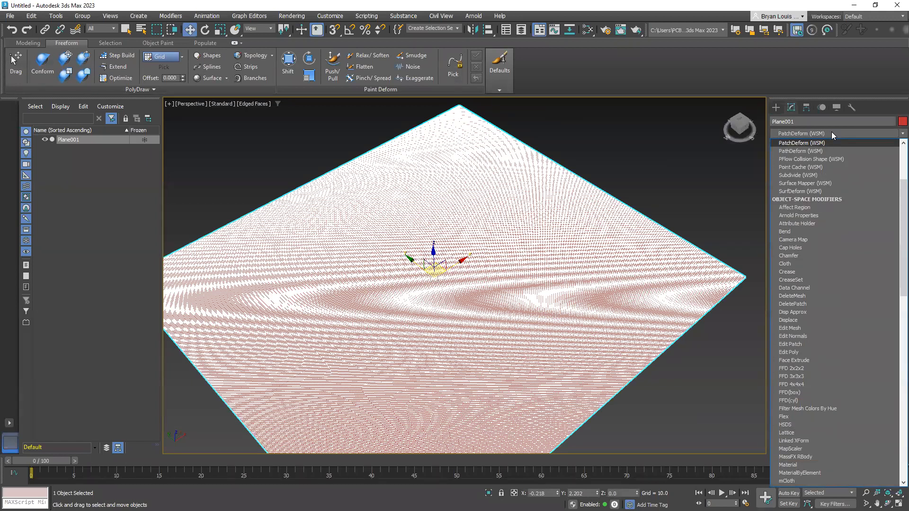
scroll(832, 232, "down", 1)
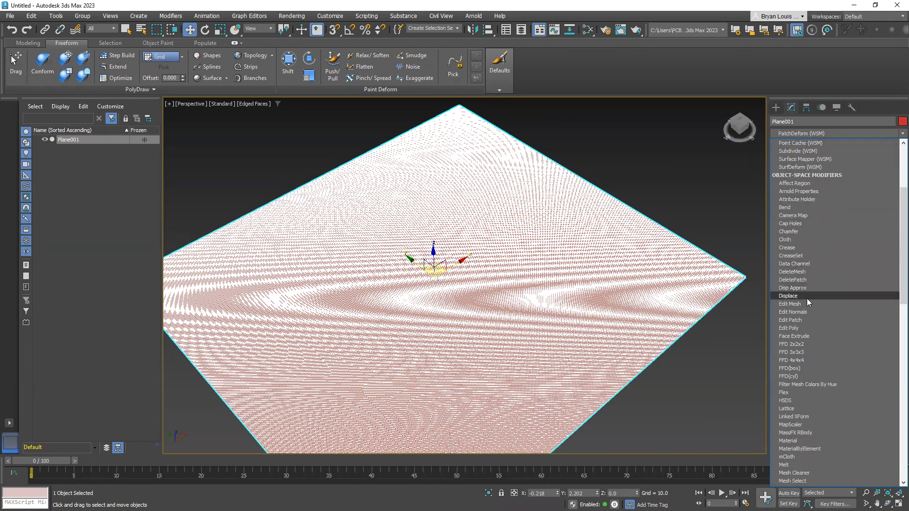
scroll(800, 292, "up", 4)
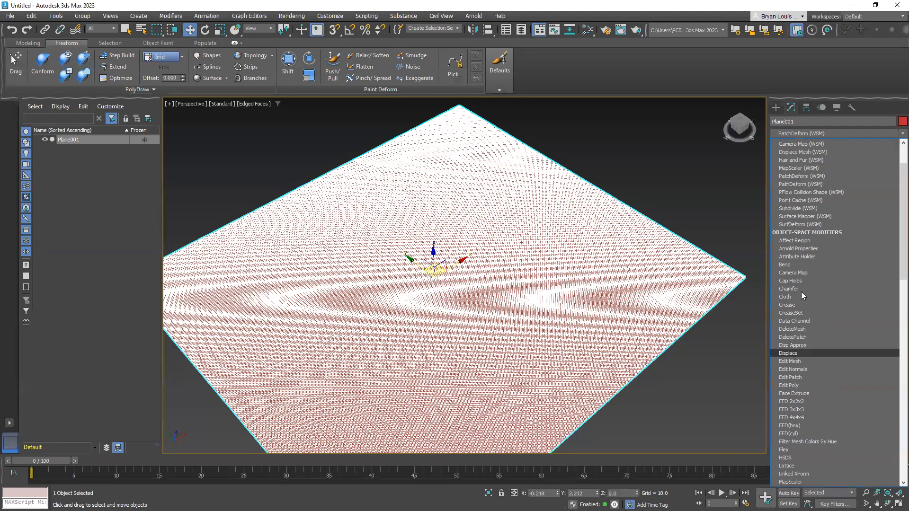
type("di")
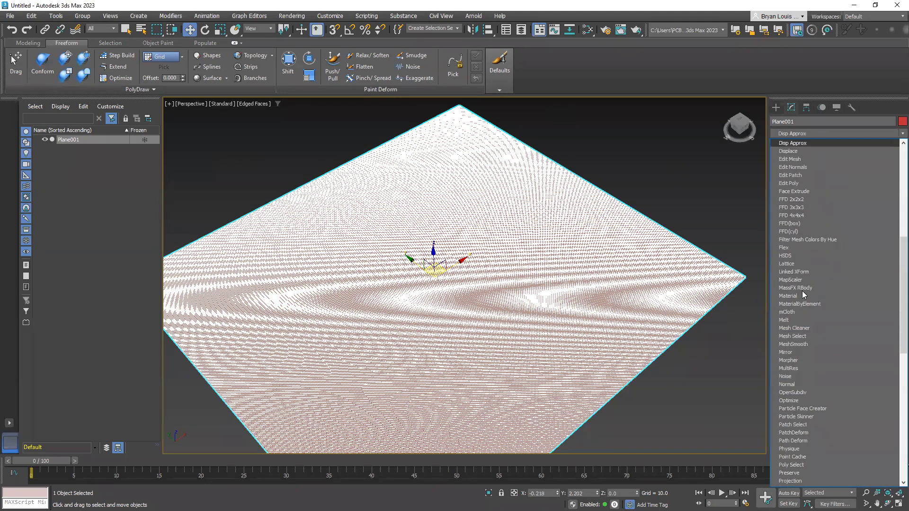
scroll(812, 293, "down", 1)
scroll(818, 290, "up", 7)
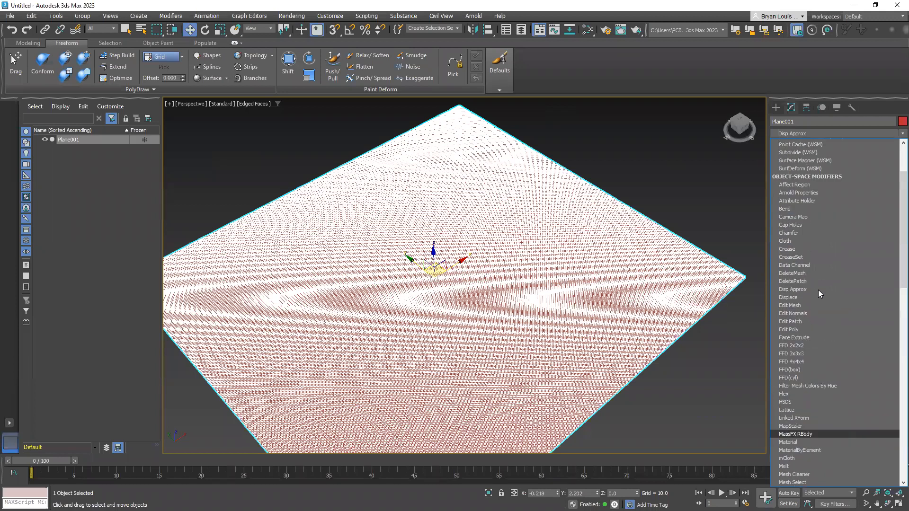
type("d")
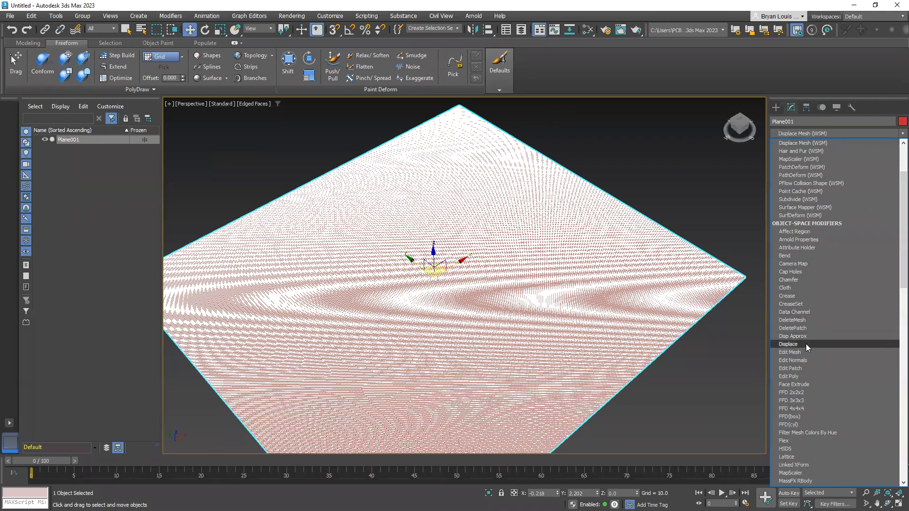
left_click(788, 344)
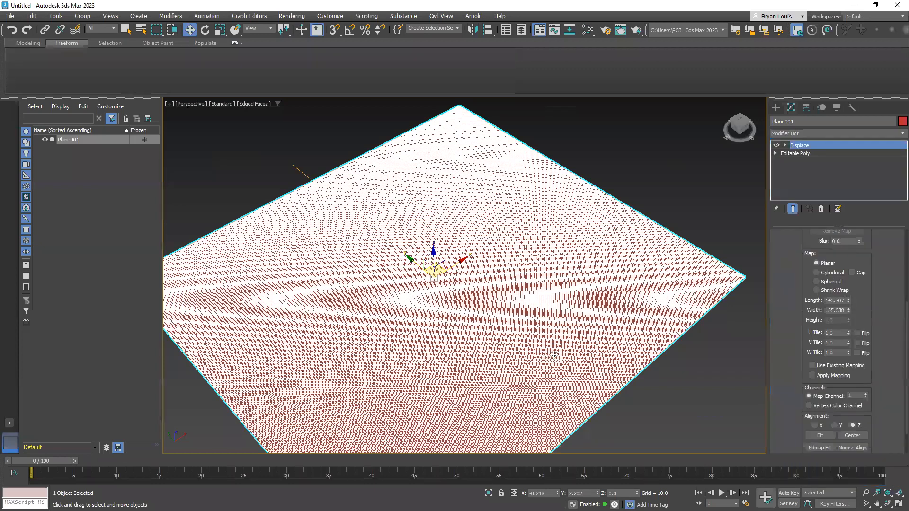
Load an image from the Downloads folder as the Displace modifier's bitmap
scroll(503, 305, "up", 3)
scroll(504, 306, "down", 4)
middle_click_drag(514, 306, 401, 301)
scroll(866, 315, "down", 1)
scroll(873, 309, "up", 7)
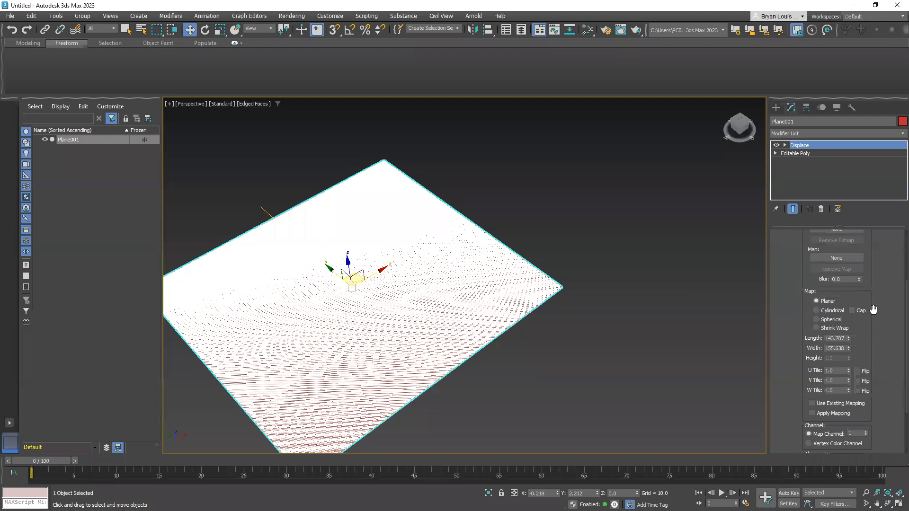
left_click(840, 327)
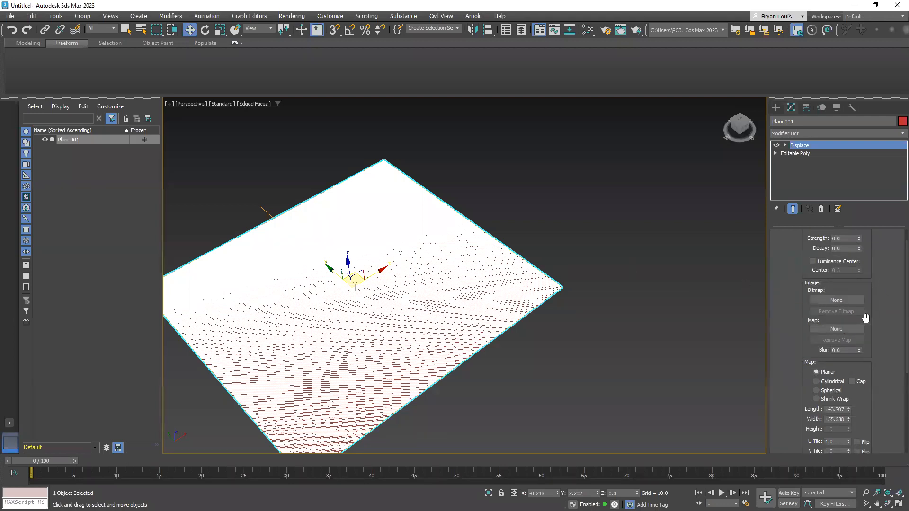
left_click(836, 300)
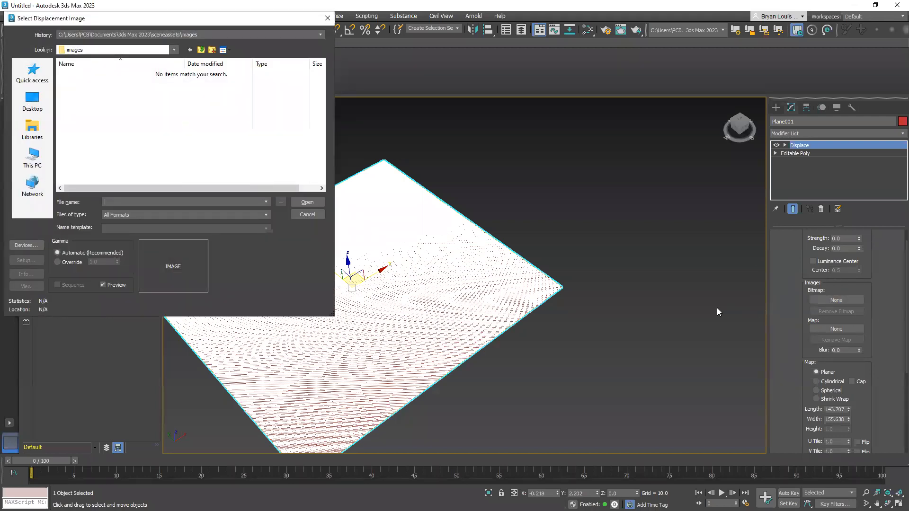
left_click(33, 108)
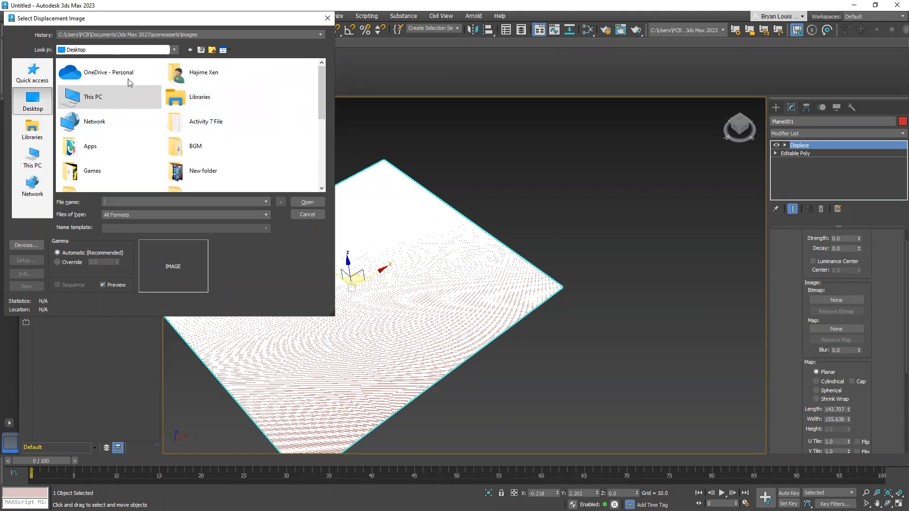
left_click_drag(320, 89, 318, 112)
scroll(138, 138, "down", 3)
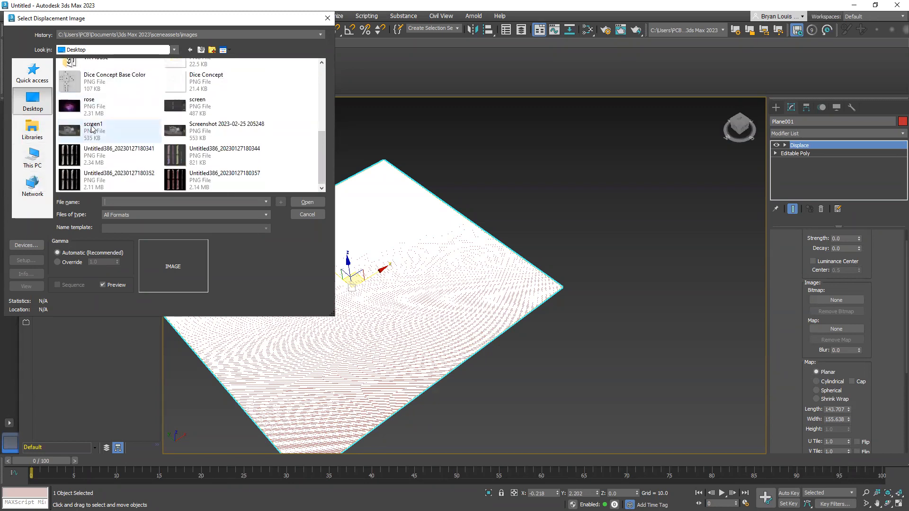
left_click(34, 156)
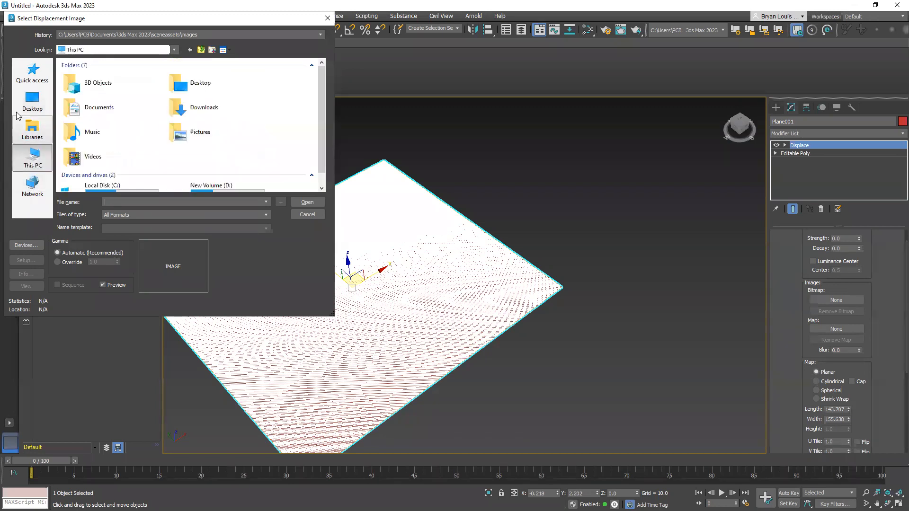
scroll(96, 119, "up", 1)
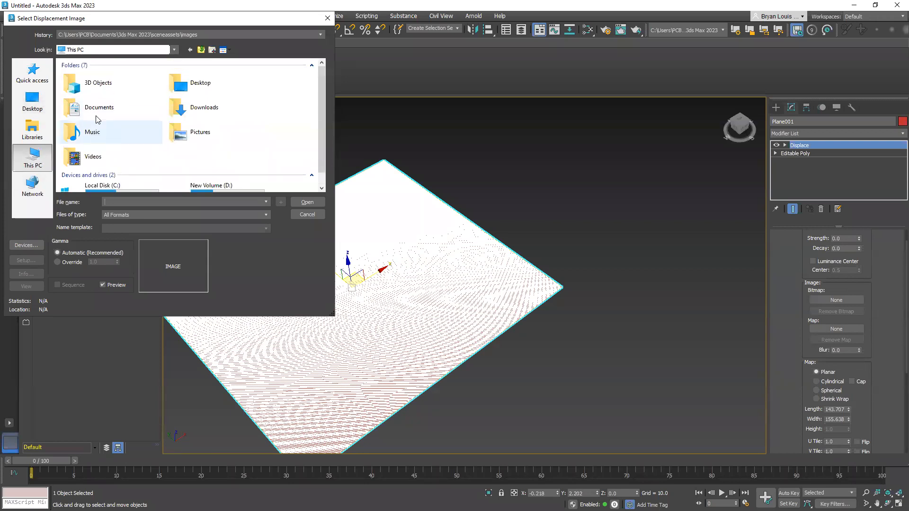
double_click(199, 104)
double_click(95, 84)
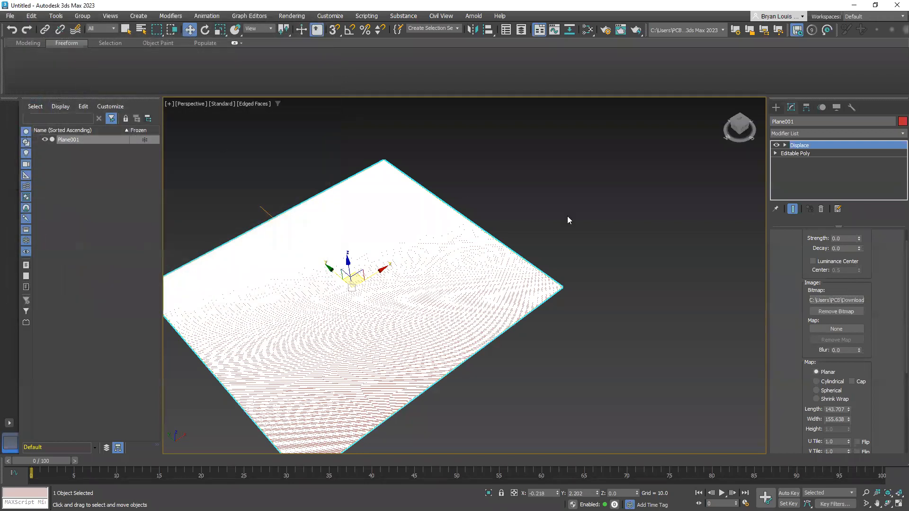
Turn off the edged faces display in the perspective viewport
middle_click_drag(387, 272, 398, 274)
scroll(476, 339, "up", 3)
middle_click_drag(334, 326, 426, 303, "alt")
scroll(346, 342, "up", 3)
middle_click_drag(345, 343, 437, 429)
scroll(330, 368, "up", 2)
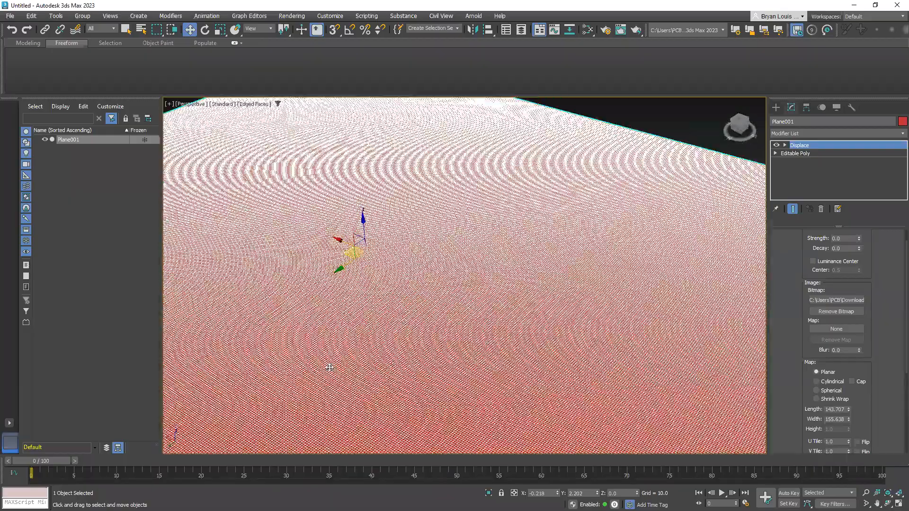
middle_click_drag(395, 363, 466, 325, "alt")
key("F4")
scroll(430, 291, "down", 5)
scroll(430, 291, "down", 1)
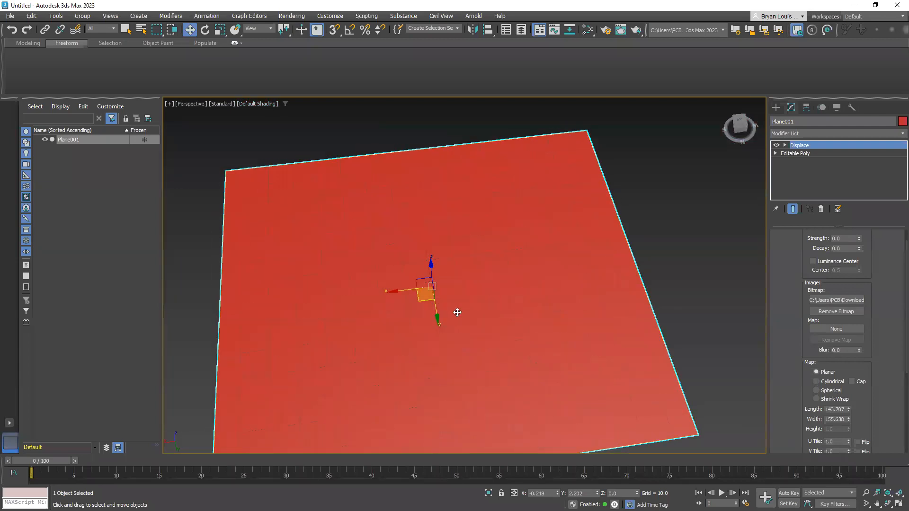
Set the Displace strength to 64.91 to raise the plane into mountainous terrain
scroll(437, 307, "up", 4)
middle_click_drag(437, 308, 549, 284, "alt")
scroll(860, 306, "up", 1)
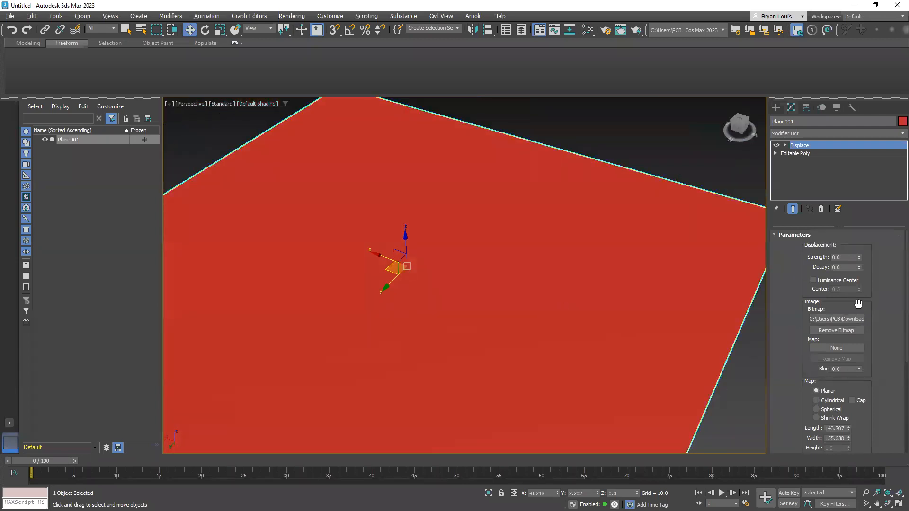
left_click_drag(858, 259, 743, 304)
scroll(473, 376, "down", 5)
middle_click_drag(489, 371, 630, 341, "alt")
middle_click_drag(470, 341, 52, 367, "alt")
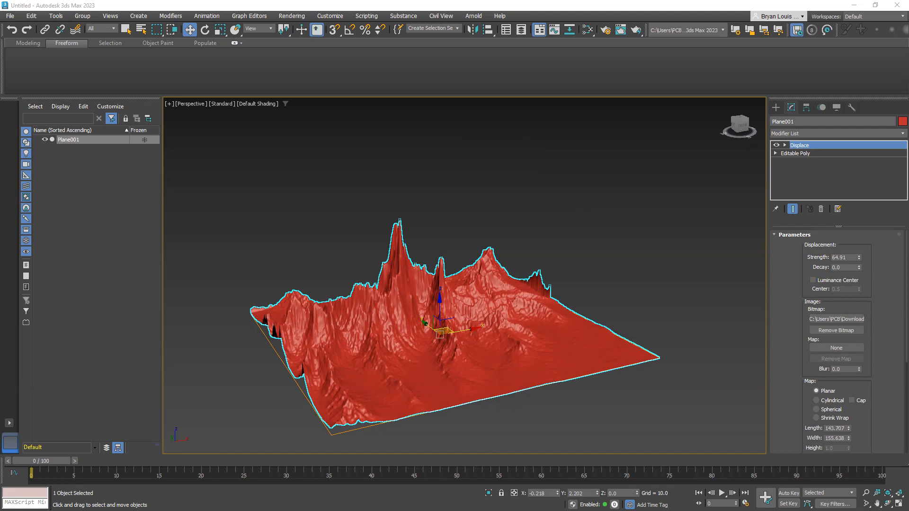
Remove the bitmap from the plane's Displace modifier
middle_click_drag(454, 415, 405, 280)
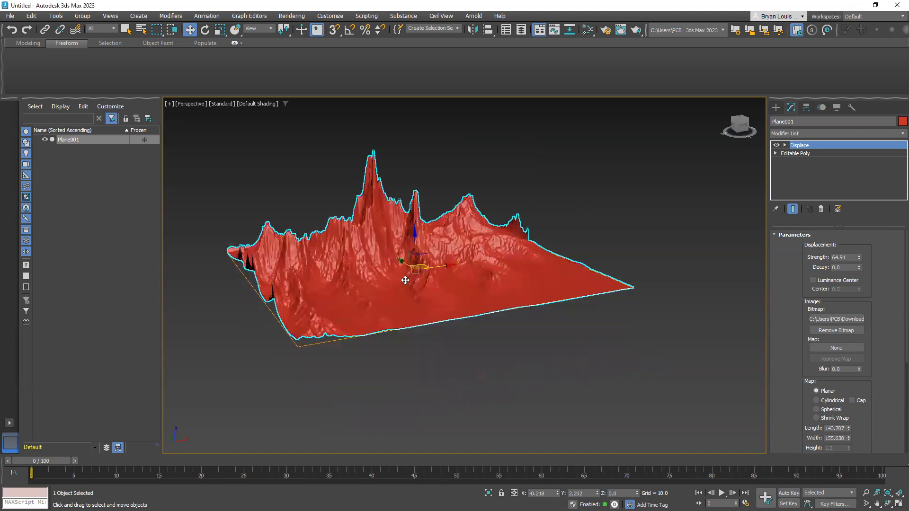
left_click(836, 330)
middle_click_drag(367, 308, 382, 319, "alt")
scroll(458, 282, "down", 3)
middle_click_drag(458, 282, 461, 299)
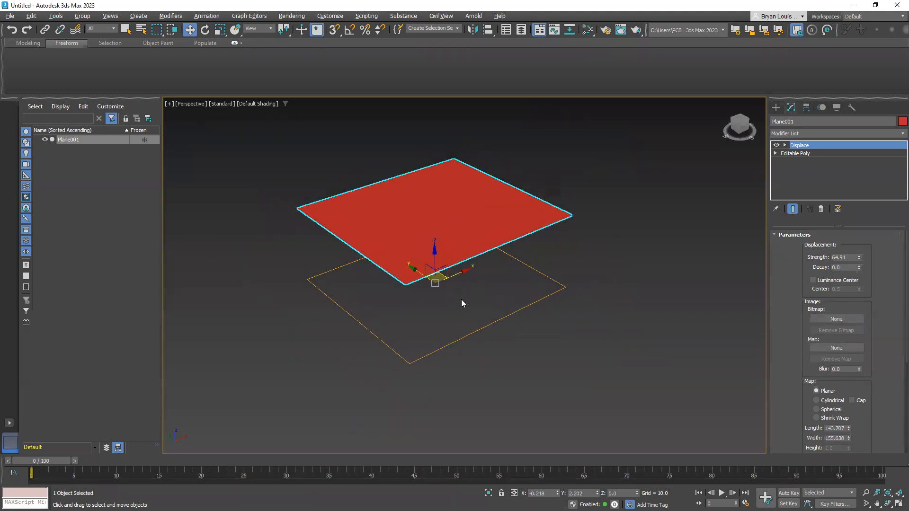
Reset the plane's Displace strength to 0
left_click(845, 257)
type("0")
key("Return")
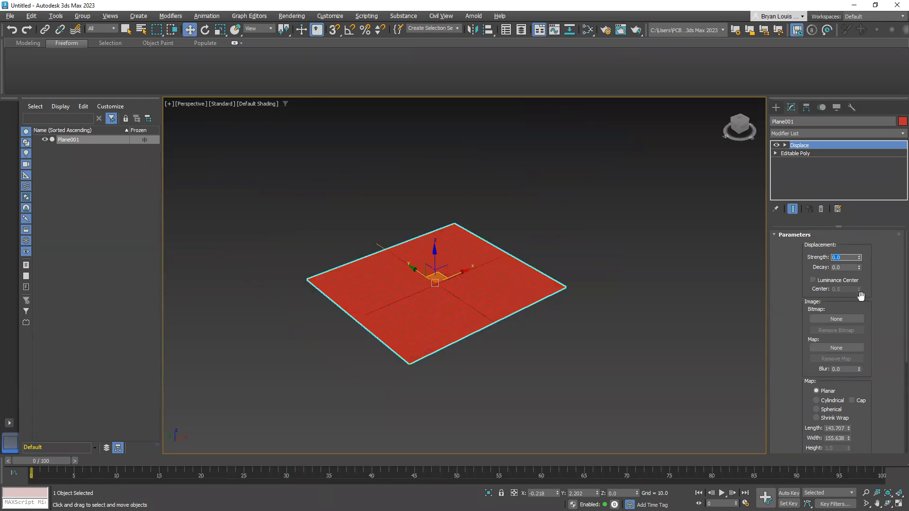
Load the Chanel logo image from the Downloads folder as the Displace modifier's bitmap
left_click(840, 321)
left_click(33, 100)
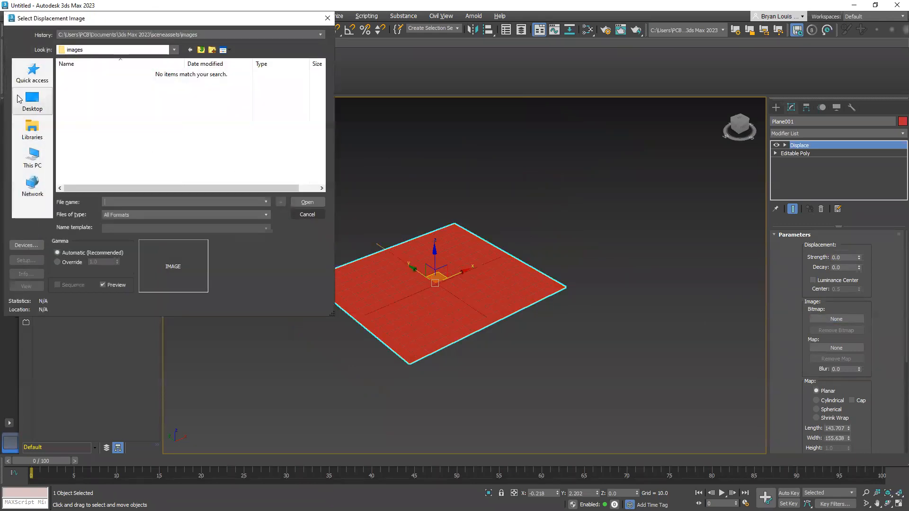
left_click(32, 158)
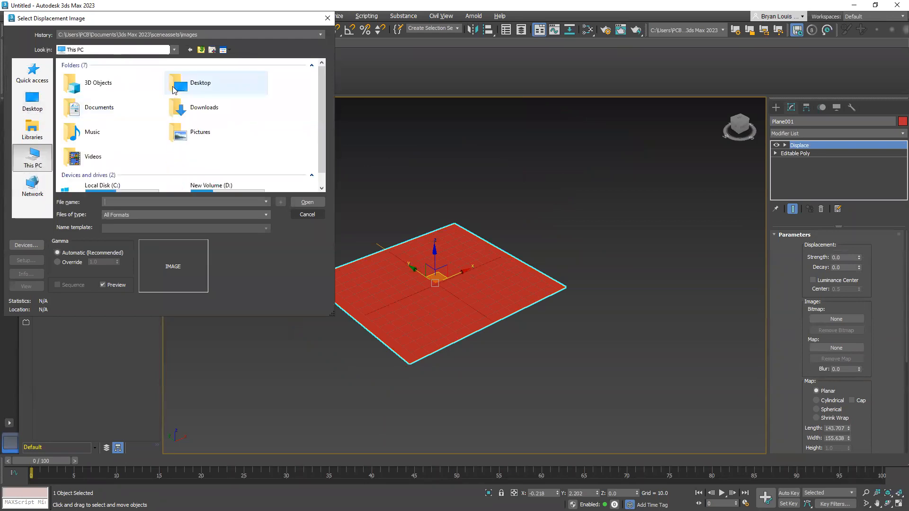
double_click(204, 107)
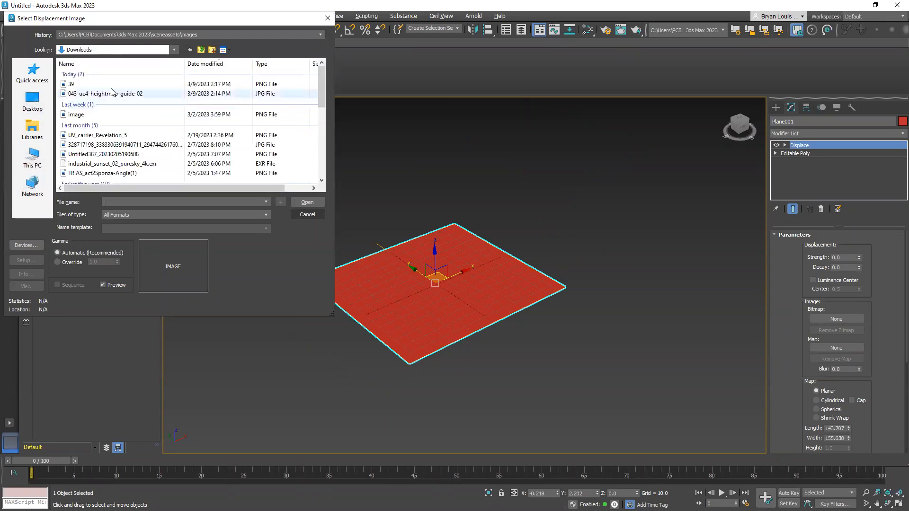
double_click(88, 93)
Raise the Displace strength to 6.97 to emboss the logo on the plane
scroll(473, 302, "up", 8)
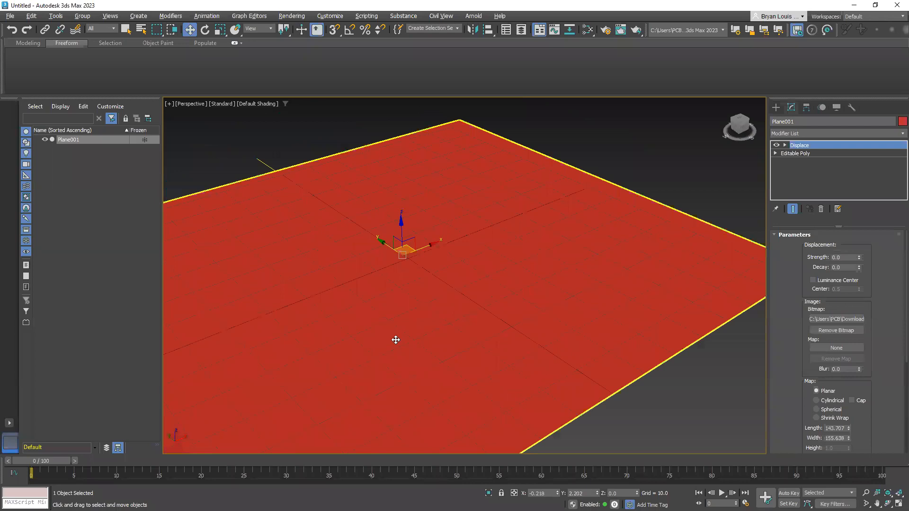
scroll(420, 335, "down", 3)
left_click_drag(858, 256, 859, 105)
middle_click_drag(623, 322, 481, 363, "alt")
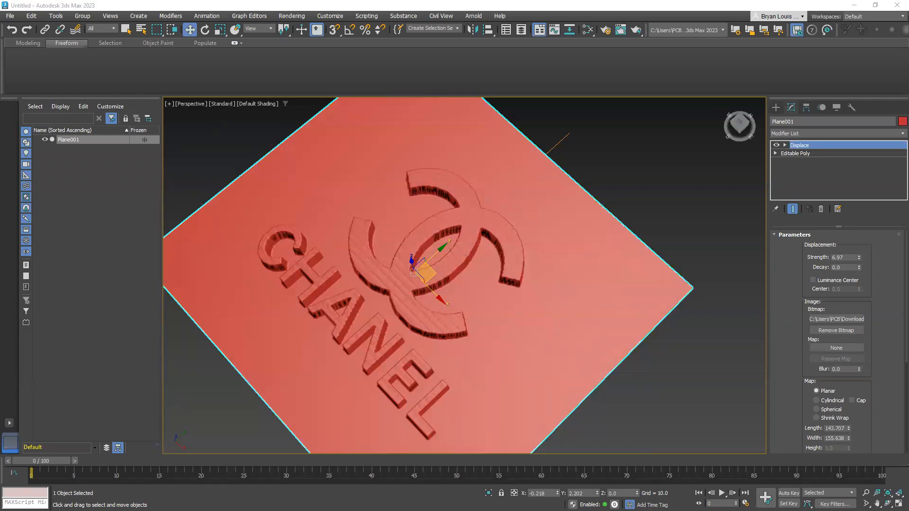
Compare the embossed logo on the plane with the grayscale heightmap image posted in Discord
key("alt+Tab")
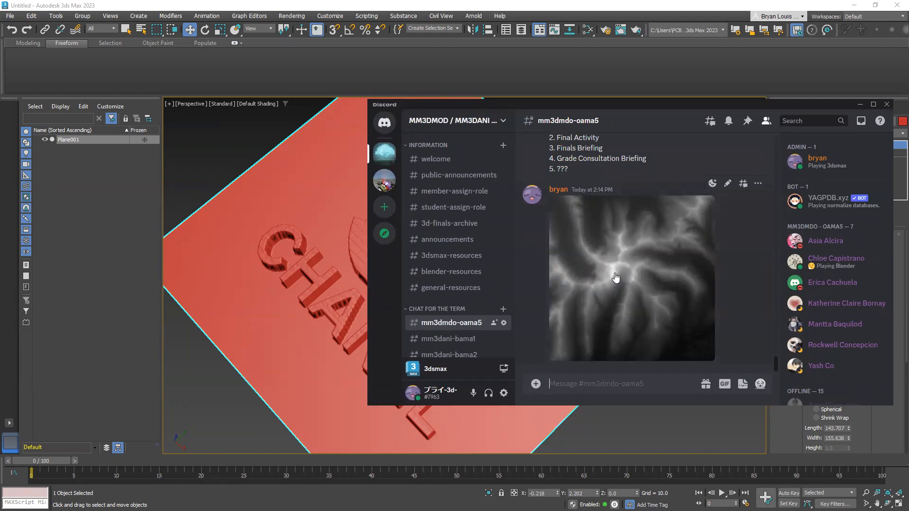
middle_click_drag(319, 300, 242, 310)
middle_click_drag(242, 310, 402, 241, "alt")
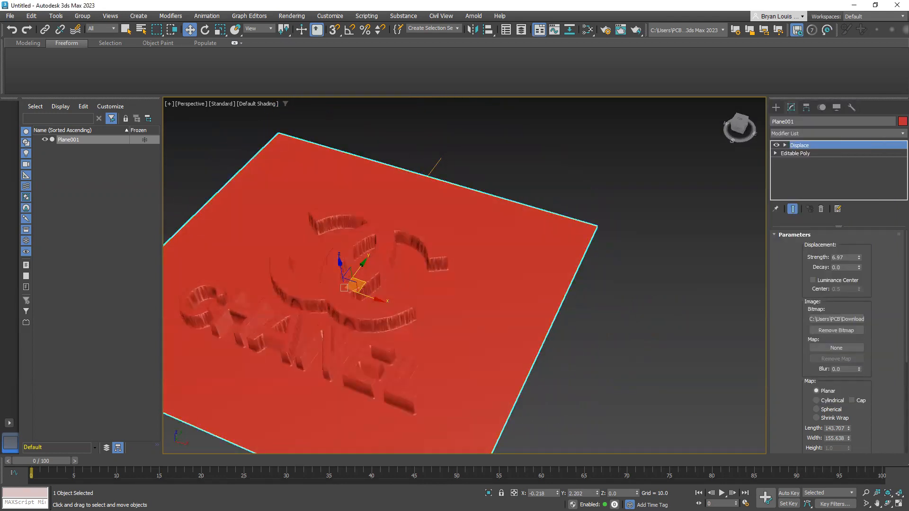
key("alt+Tab")
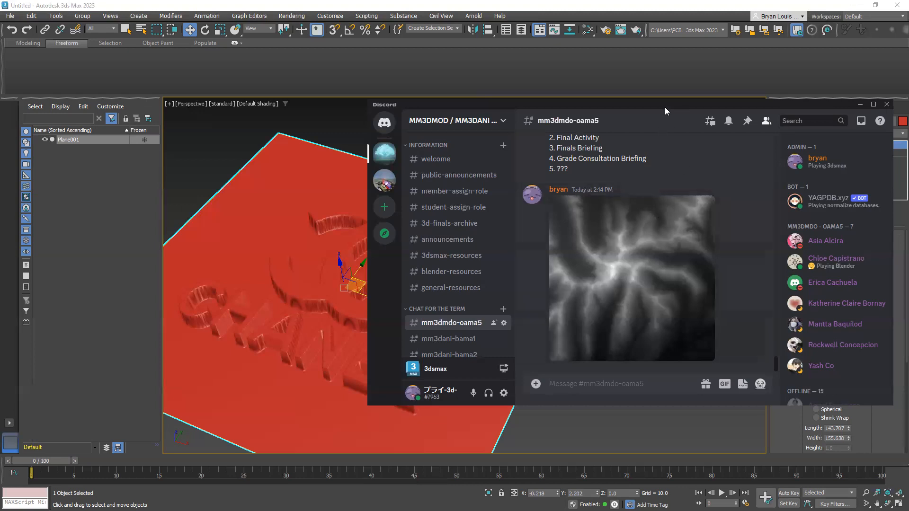
left_click_drag(664, 110, 688, 117)
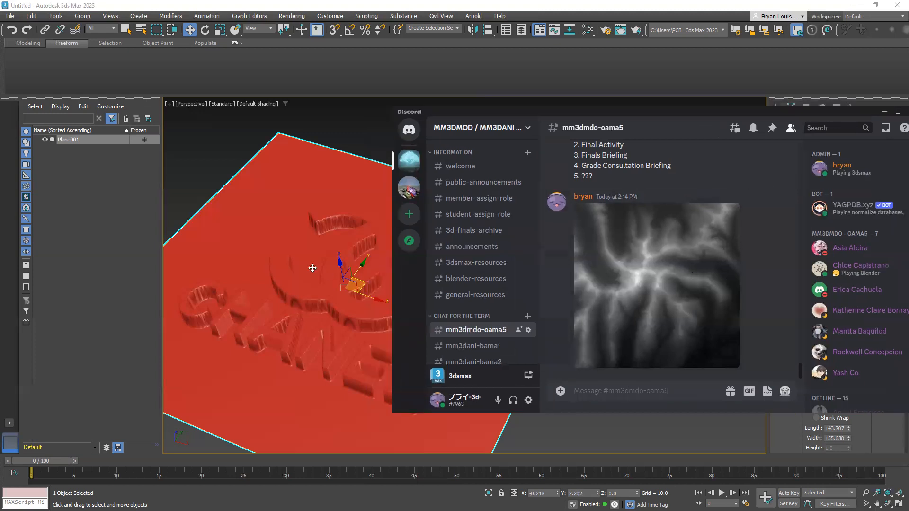
left_click(280, 251)
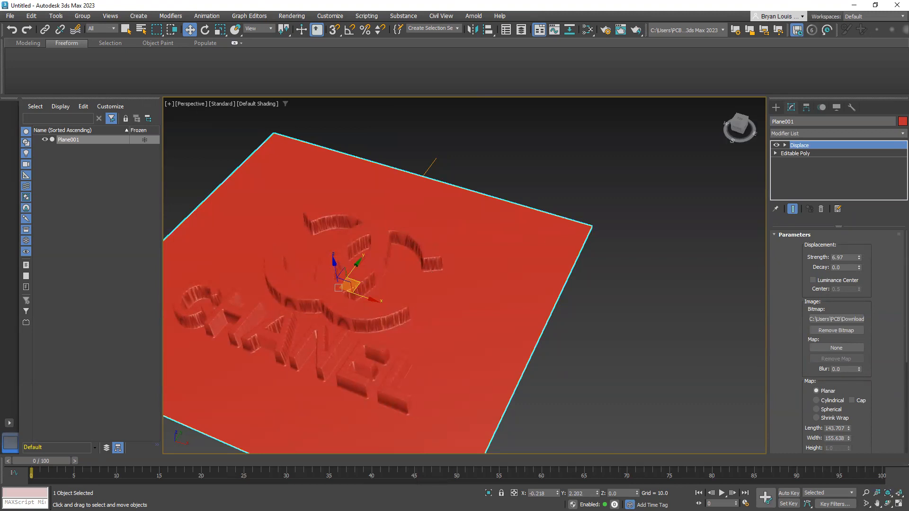
Compare the white Chanel logo image in the browser with the embossed plane
left_click_drag(0, 84, 516, 84)
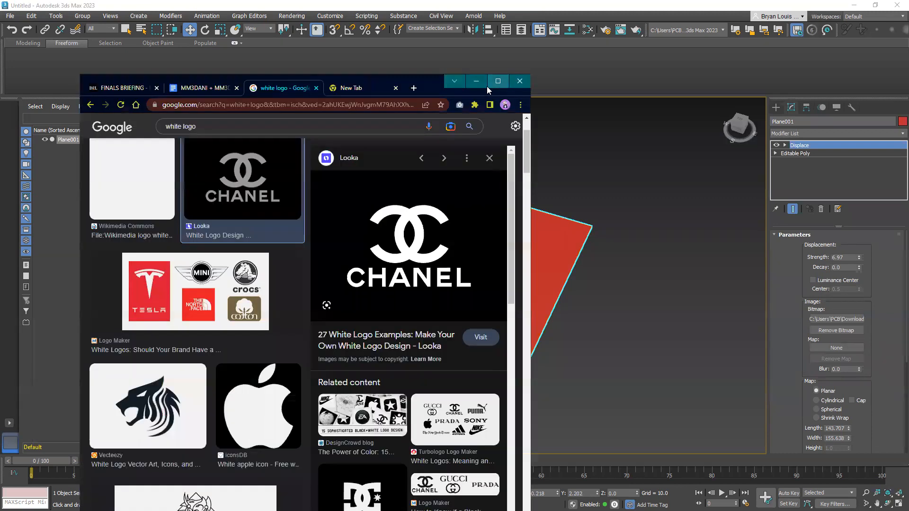
left_click_drag(432, 89, 779, 90)
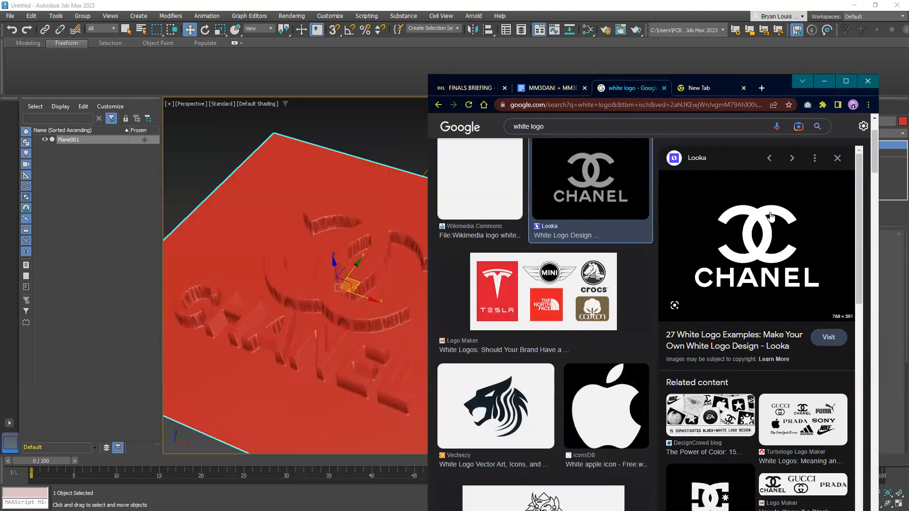
middle_click_drag(324, 320, 342, 293)
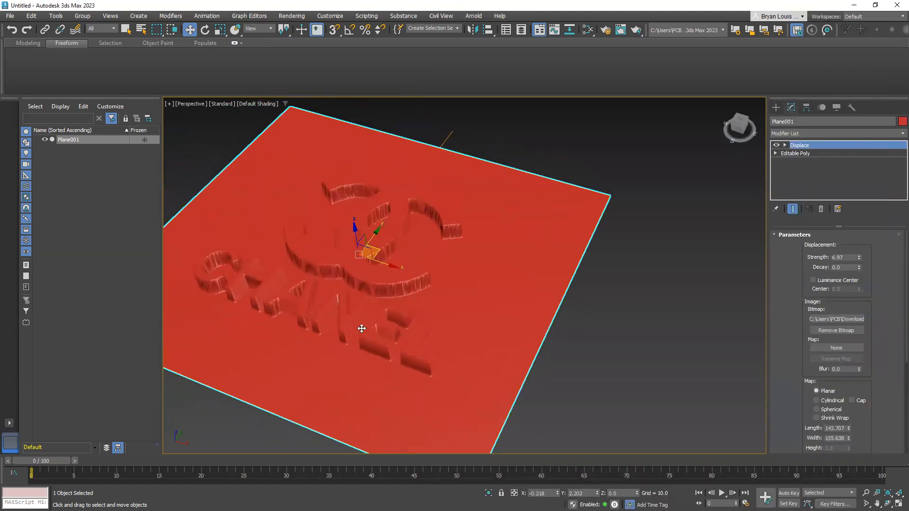
Increase the plane's Displace strength to 8.991
scroll(386, 299, "up", 4)
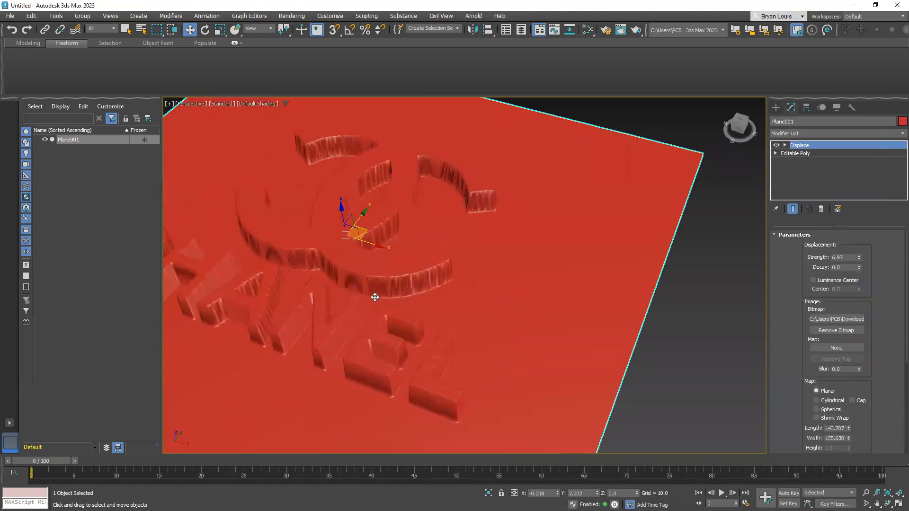
middle_click_drag(365, 284, 425, 304, "alt")
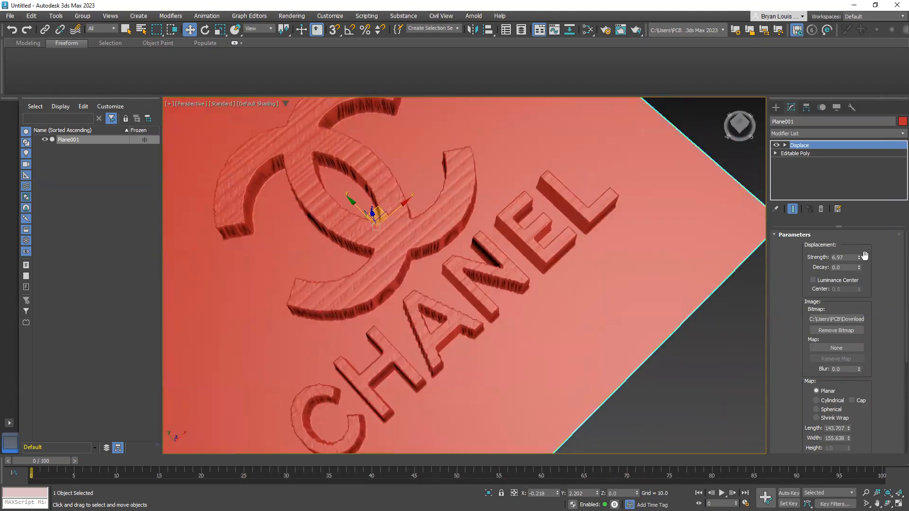
left_click_drag(858, 258, 855, 234)
middle_click_drag(492, 227, 463, 239, "alt")
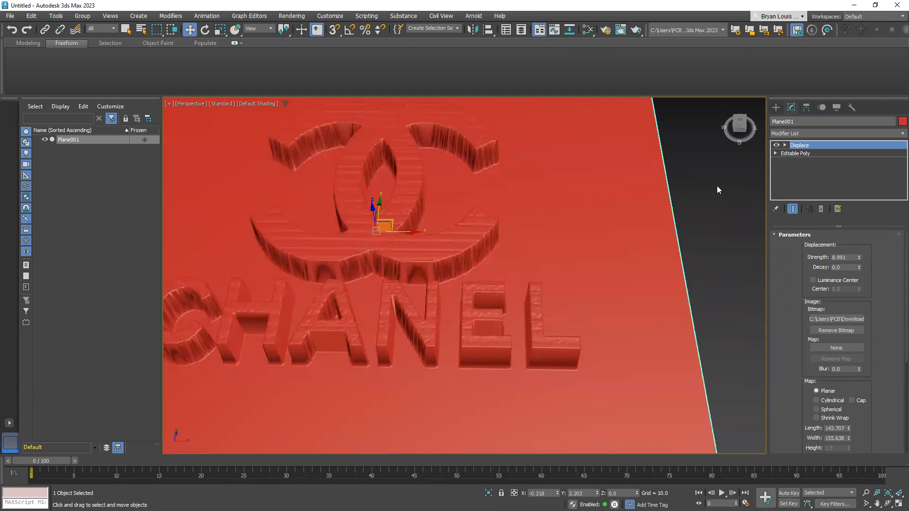
Look through the plane's available modifiers down to the OpenSubdiv and Optimize entries
left_click(868, 133)
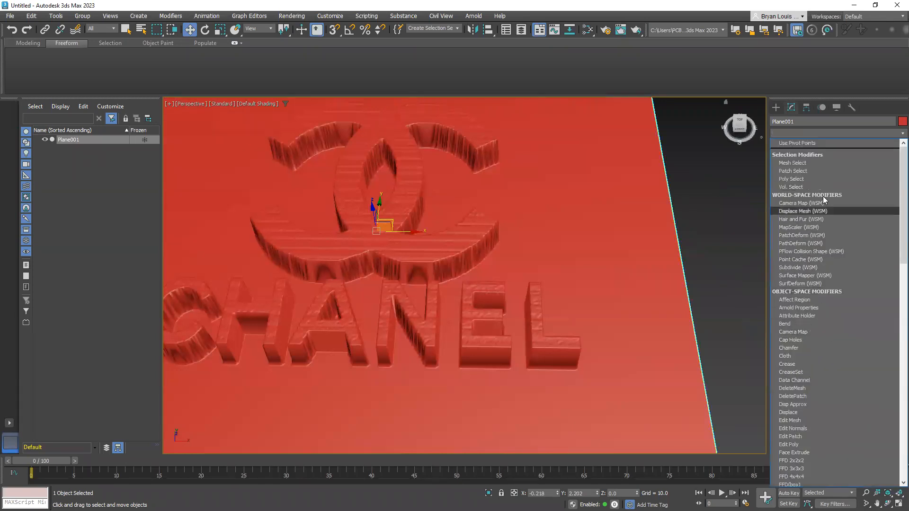
key("p")
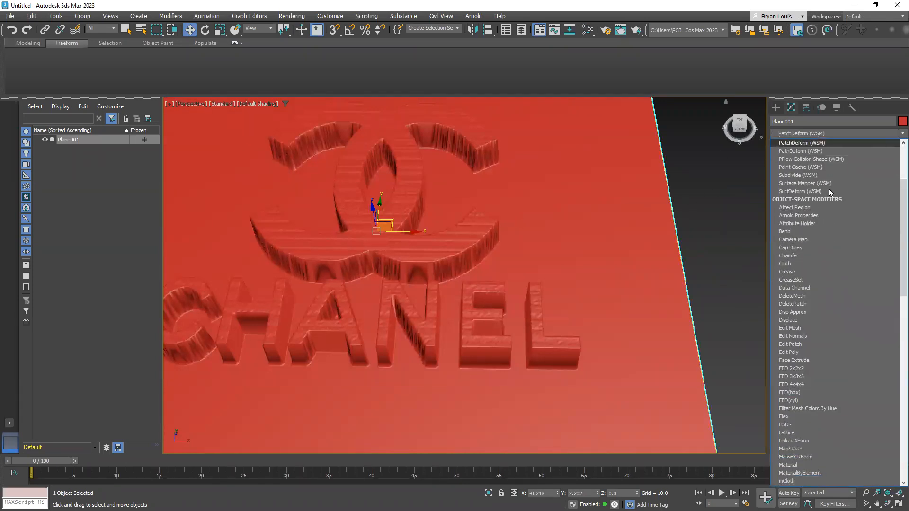
key("o")
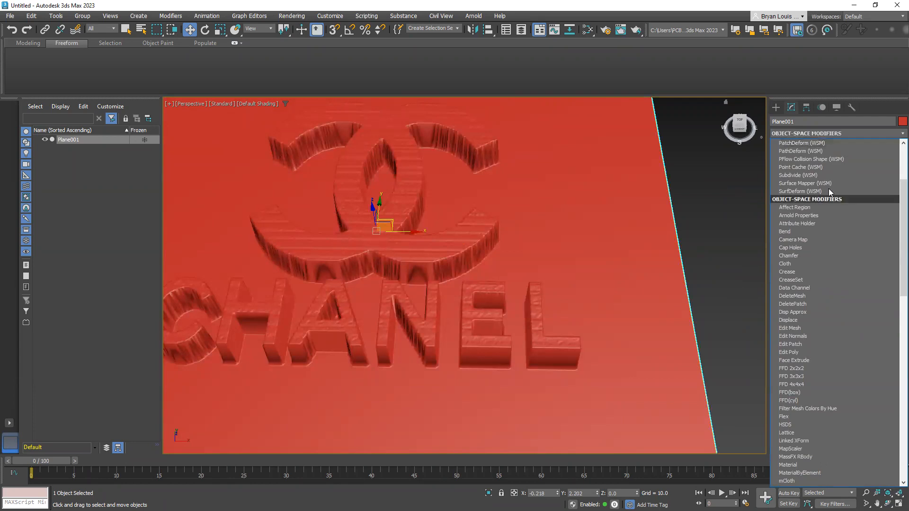
key("o")
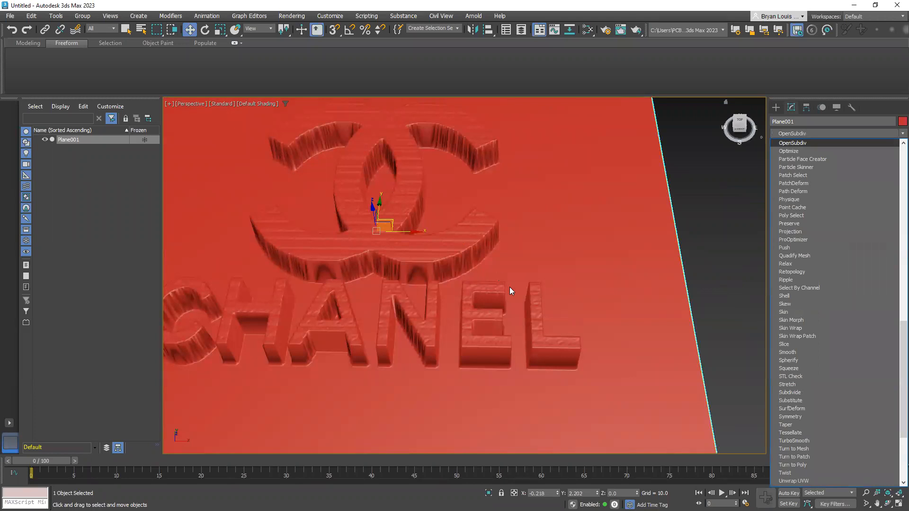
key("Return")
middle_click_drag(476, 303, 544, 265, "alt")
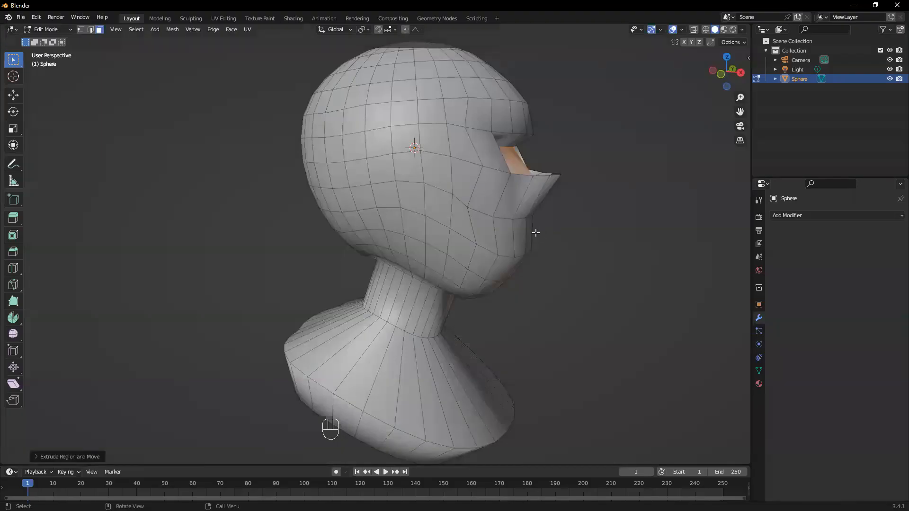
Switch to Blender, return the head model to Object Mode and delete it from the scene
middle_click_drag(534, 233, 414, 254)
scroll(415, 254, "down", 2)
scroll(415, 254, "down", 1)
left_click_drag(421, 352, 555, 368)
key("Tab")
key("x")
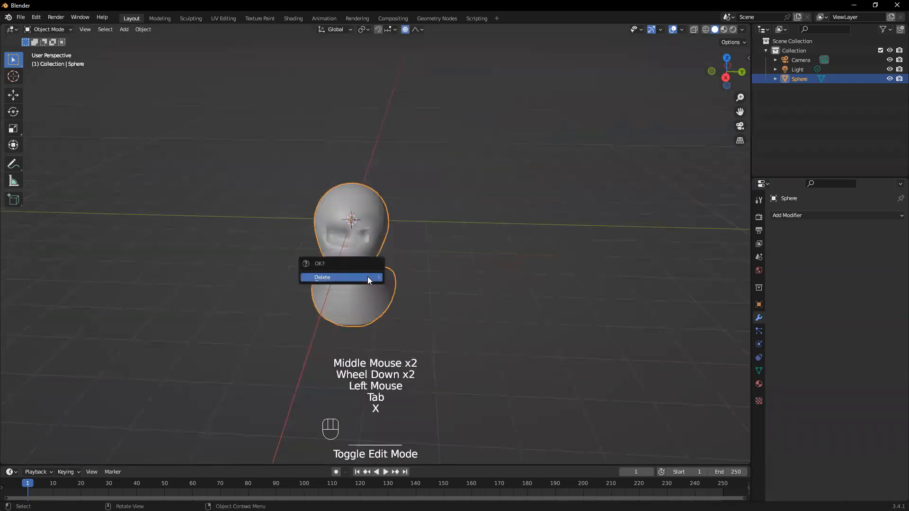
left_click(367, 276)
Add a plane mesh at the origin and scale it up uniformly
middle_click_drag(330, 287, 337, 222)
key("shift+a")
mouse_move(338, 222)
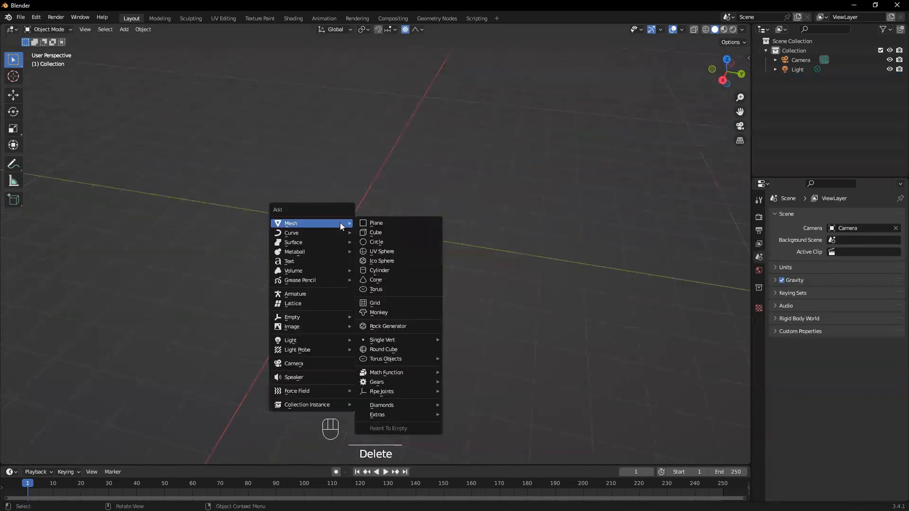
left_click(373, 223)
scroll(352, 222, "up", 1)
scroll(352, 223, "down", 1)
key("s")
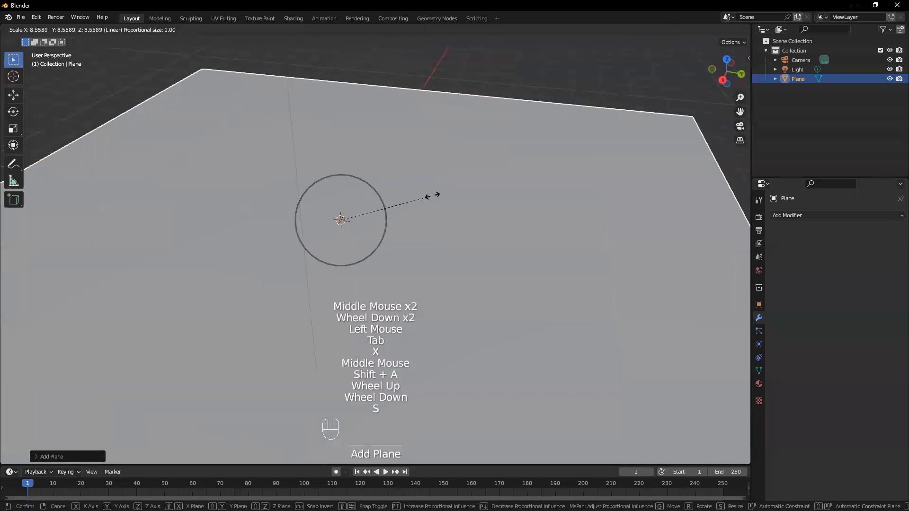
left_click(382, 207)
scroll(478, 248, "down", 1)
Enter Edit Mode on the plane, select its whole face and subdivide it once
middle_click_drag(348, 269, 360, 276)
middle_click_drag(463, 280, 508, 294, "shift")
middle_click_drag(490, 304, 438, 313)
middle_click_drag(427, 312, 355, 306, "shift")
middle_click_drag(299, 289, 310, 294)
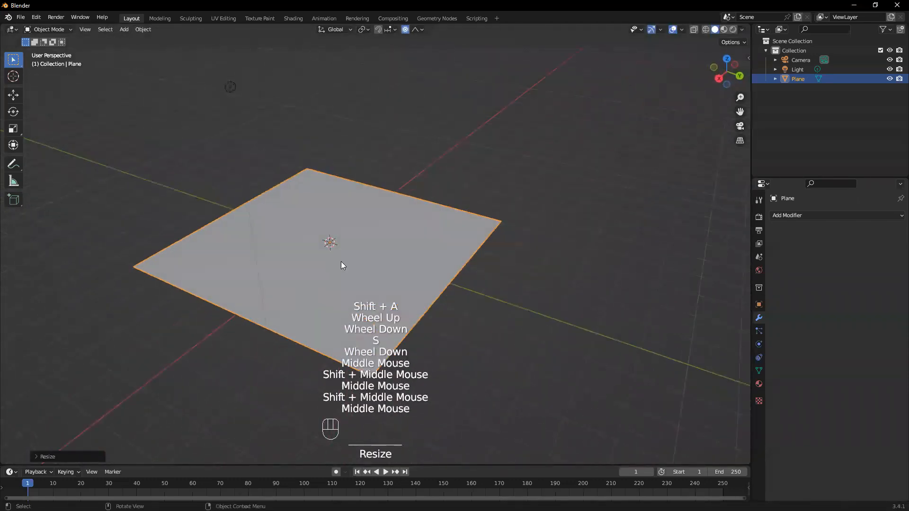
middle_click_drag(245, 182, 247, 228)
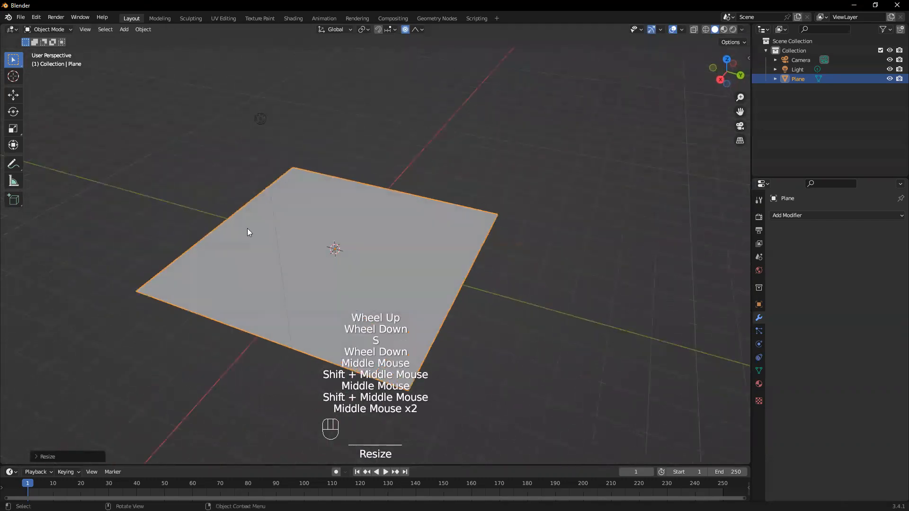
key("Tab")
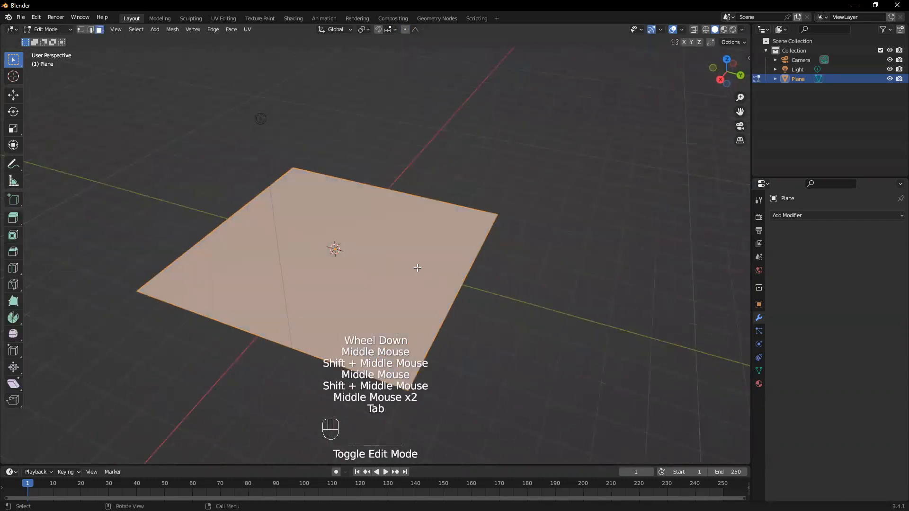
middle_click_drag(417, 268, 340, 248)
left_click(334, 235)
left_click(340, 243)
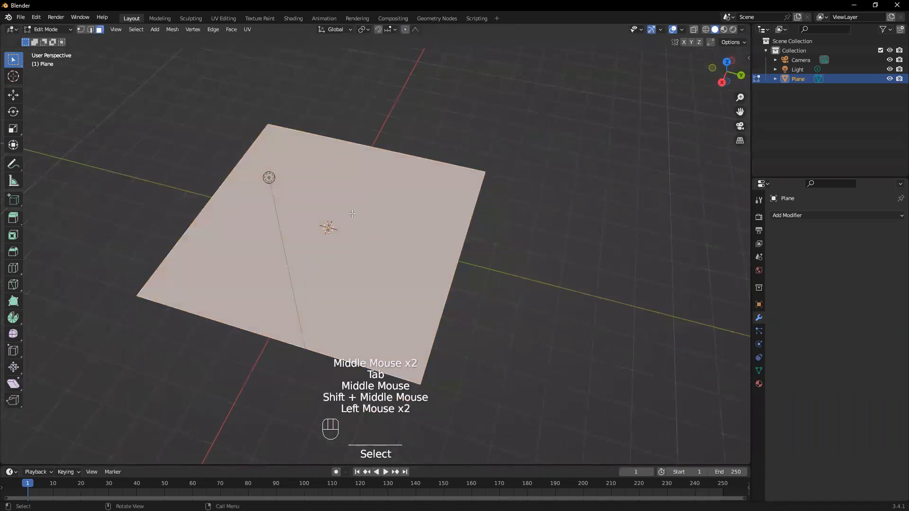
right_click(352, 214)
left_click(327, 228)
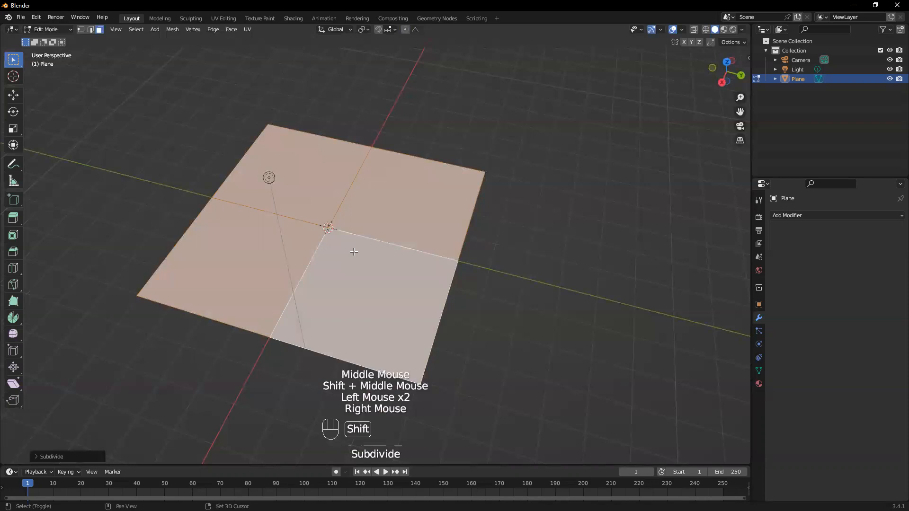
Repeat the subdivision seven times to make the plane dense, and return to Object Mode
key("shift+r")
key("shift+r")
key("shift+r")
key("shift+r")
key("shift+r")
key("shift+r")
key("shift+r")
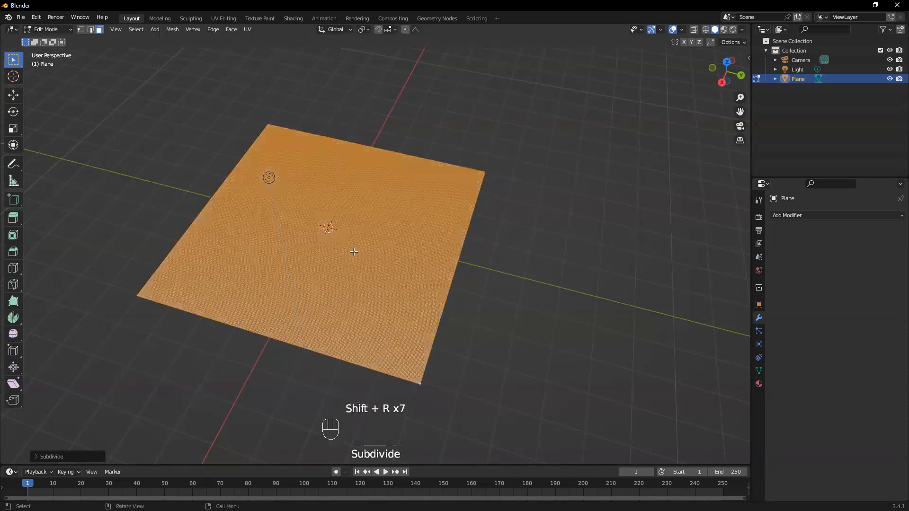
scroll(376, 246, "up", 1)
key("Tab")
Add a Displace modifier to the subdivided plane
scroll(420, 309, "down", 2)
middle_click_drag(343, 305, 740, 290)
left_click(818, 215)
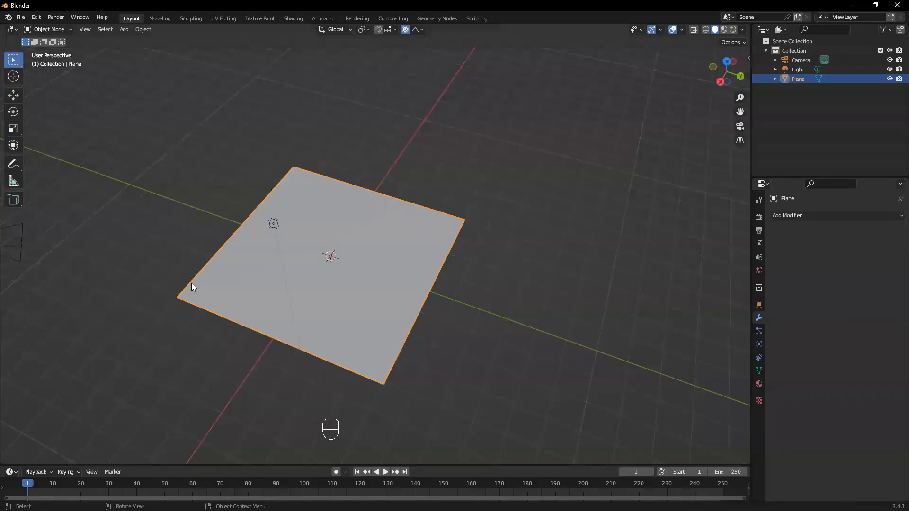
middle_click_drag(192, 283, 474, 251)
left_click(379, 229)
left_click(891, 216)
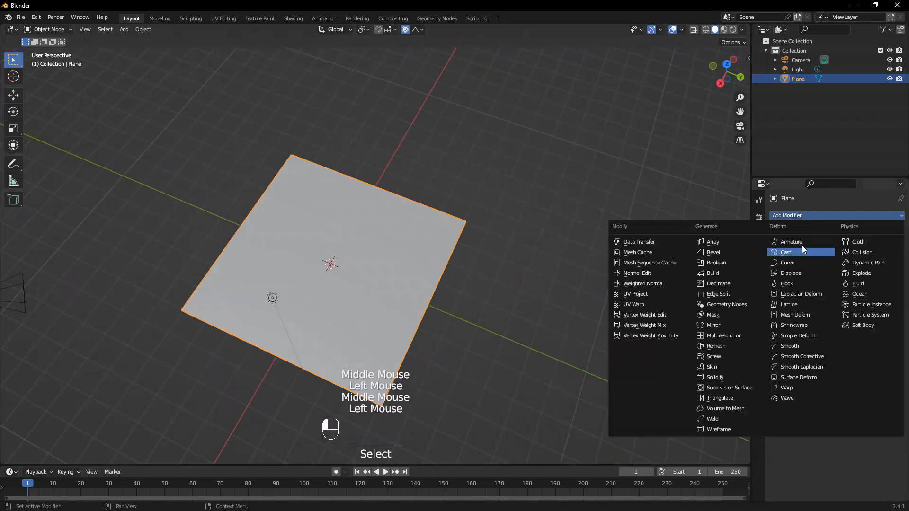
left_click(805, 271)
Create a new texture for the plane's Displace modifier
middle_click_drag(340, 273, 342, 196)
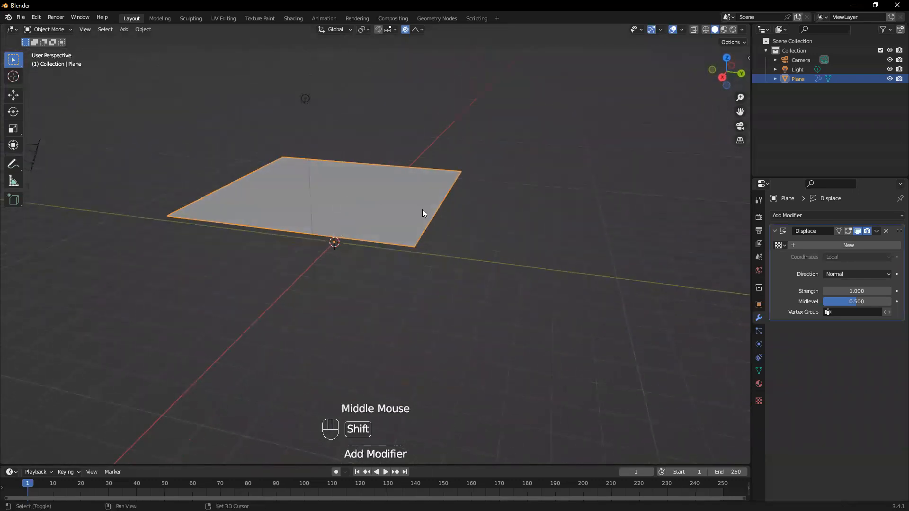
middle_click_drag(423, 209, 442, 233, "shift")
left_click(794, 245)
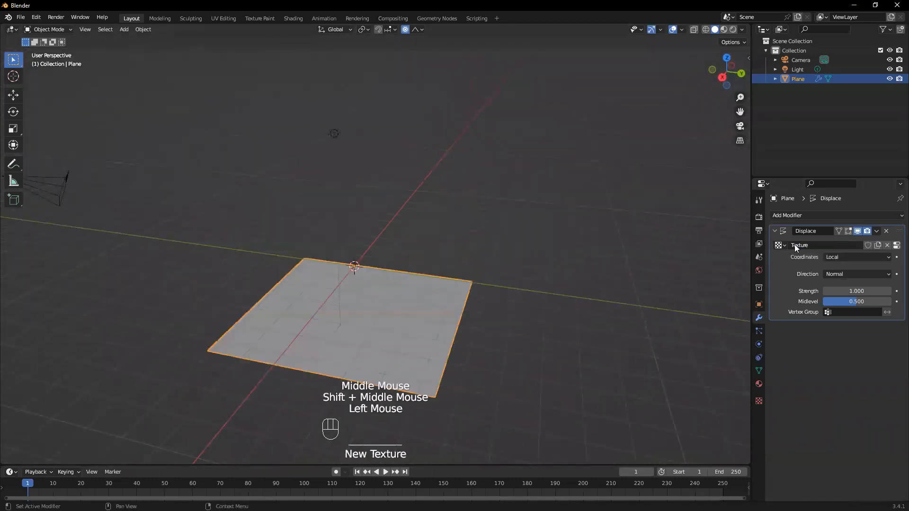
left_click(779, 245)
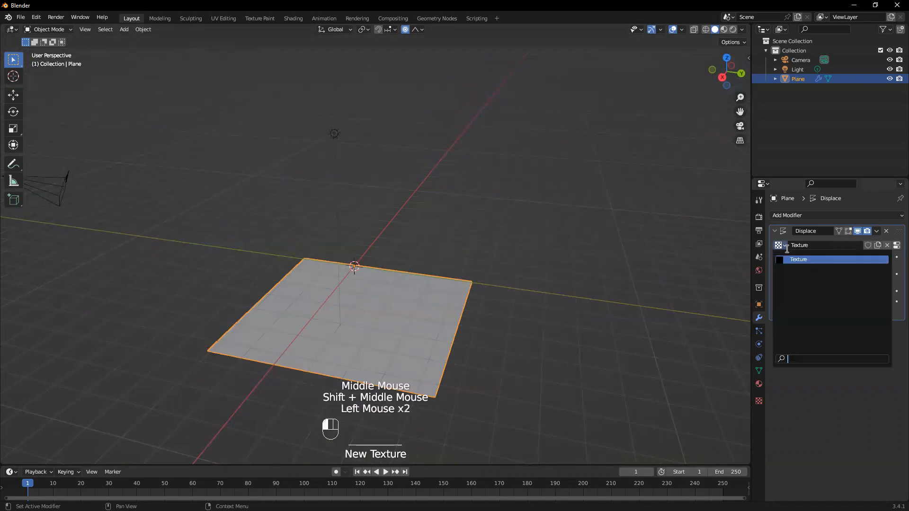
left_click(816, 242)
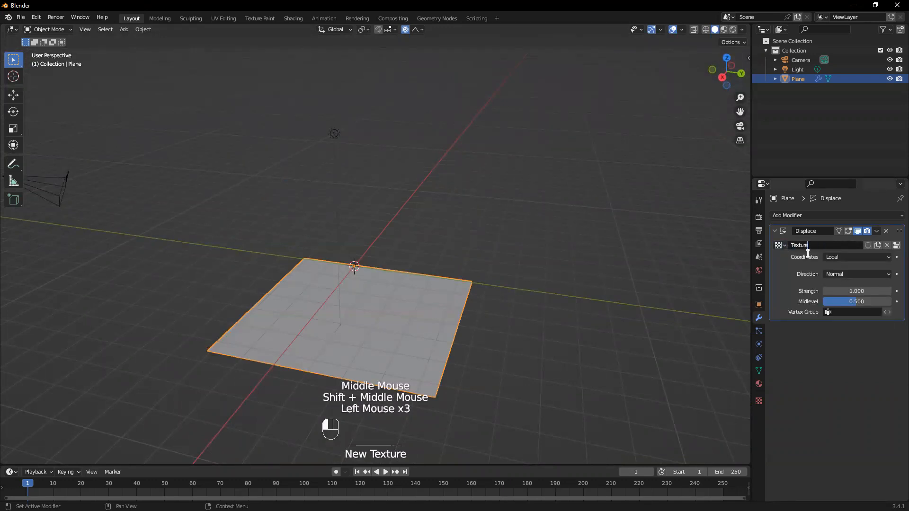
left_click(759, 403)
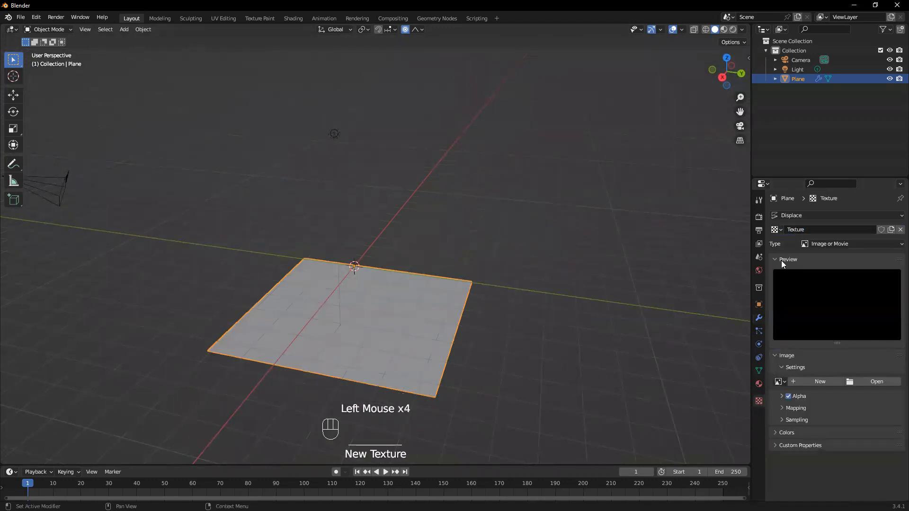
left_click(759, 318)
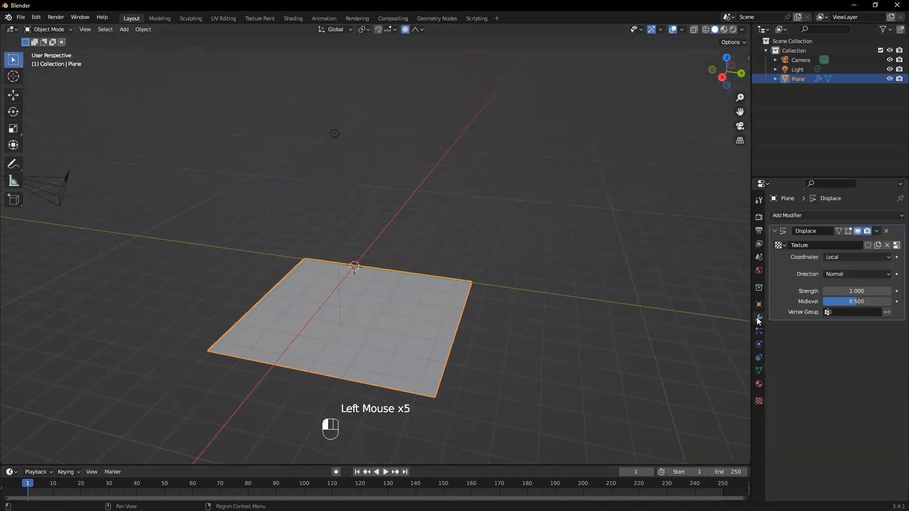
Rename the Displace modifier's texture as Displacement Demo and open its texture settings
double_click(813, 244)
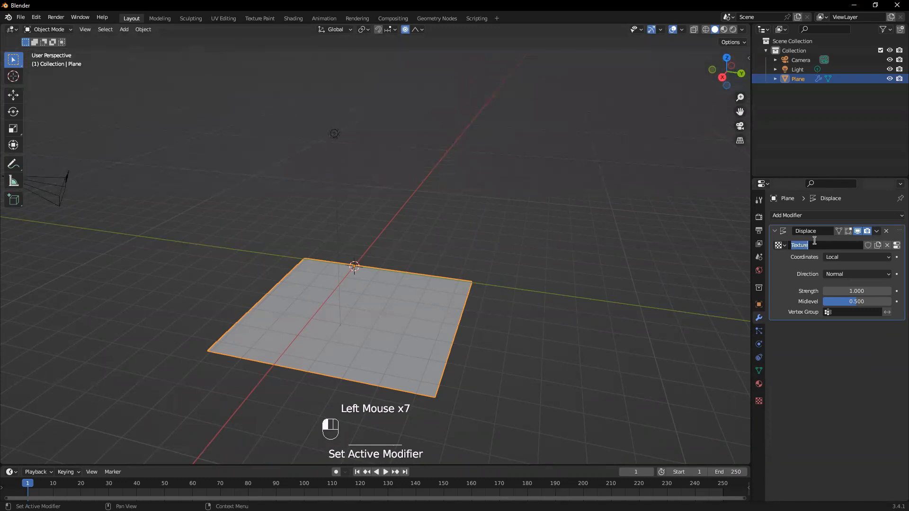
key("shift")
type("Displacement Demo")
key("Return")
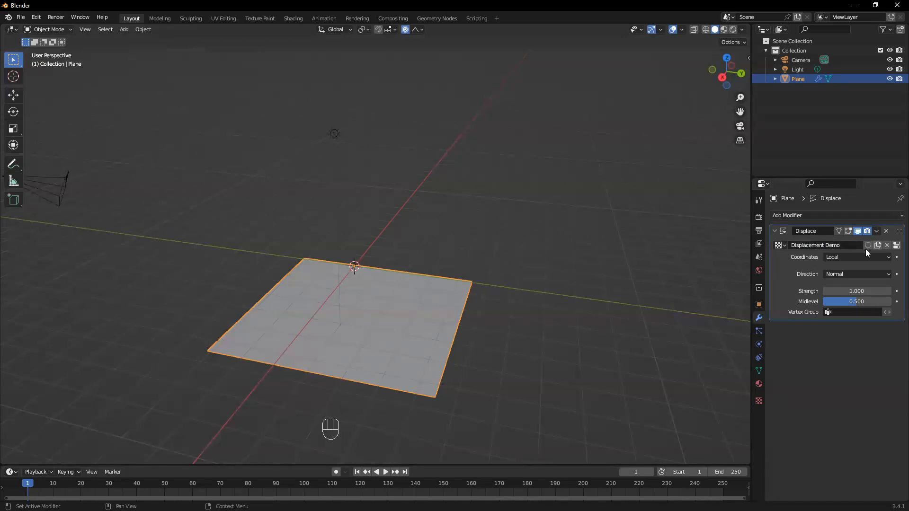
left_click(757, 401)
middle_click_drag(272, 314, 363, 319)
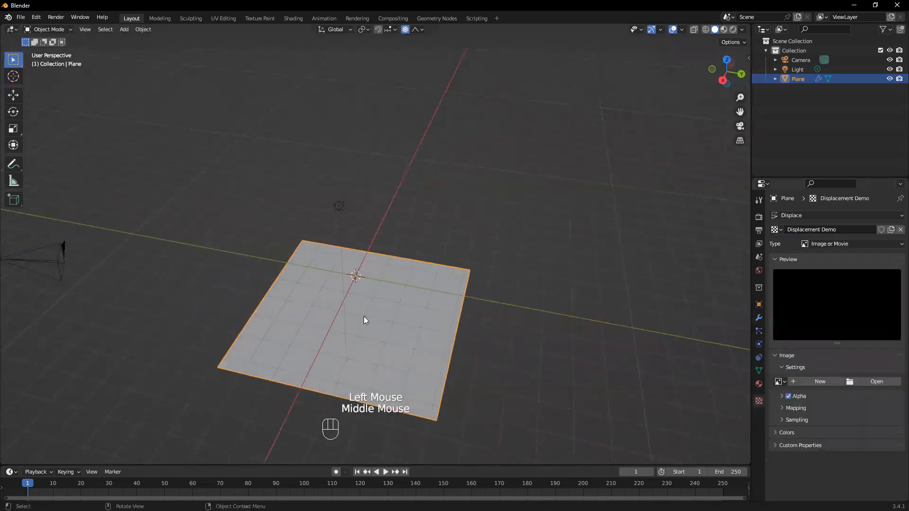
Try the Clouds type for the displacement texture and inspect the displaced plane from another angle
left_click(836, 244)
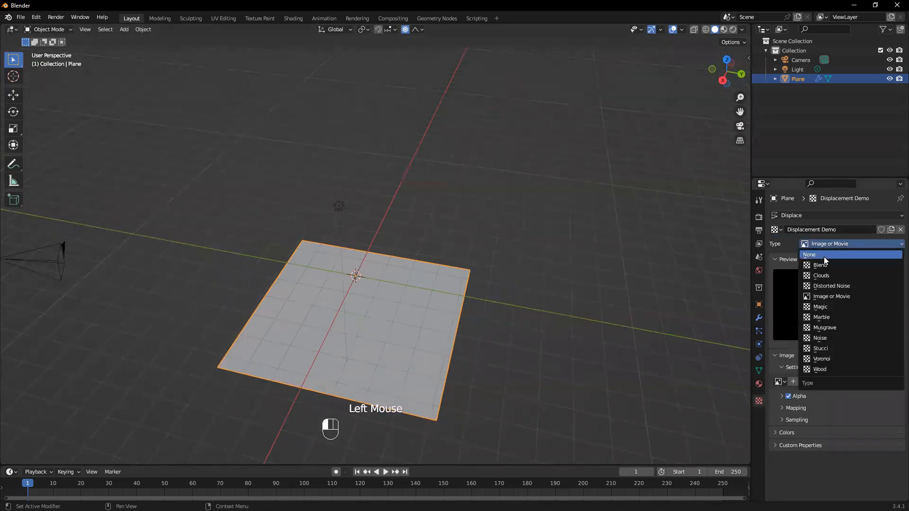
left_click(827, 275)
scroll(430, 327, "up", 1)
middle_click_drag(430, 326, 568, 332)
Try the Blend and Distorted Noise types for the displacement texture, viewing the plane's shape with each
left_click(826, 244)
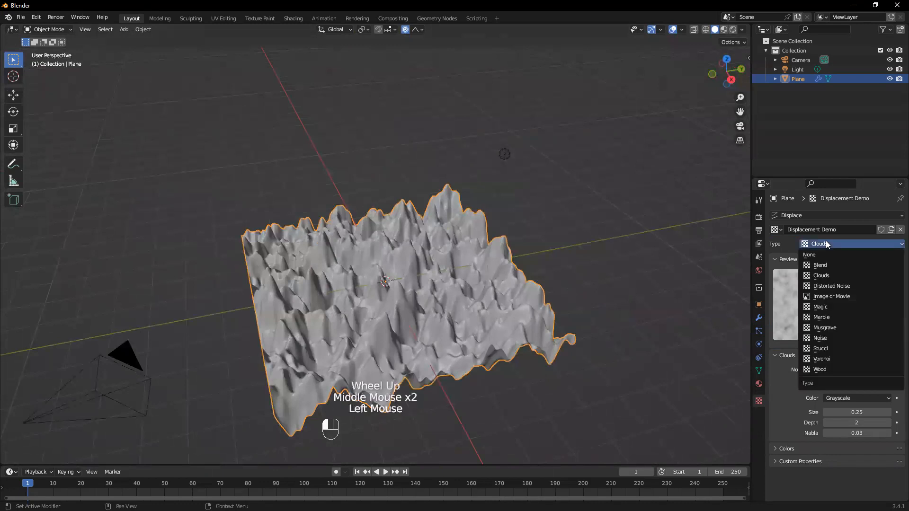
left_click(840, 267)
middle_click_drag(687, 279, 636, 278)
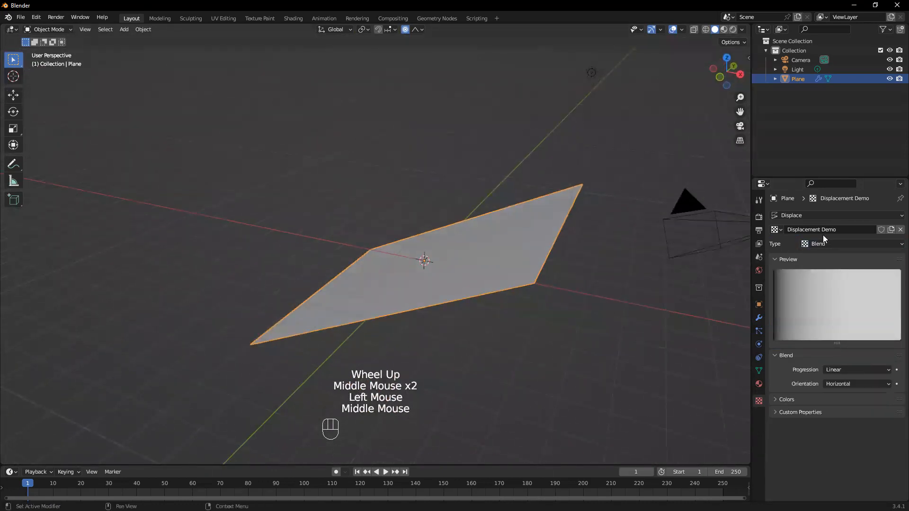
left_click(832, 246)
left_click(838, 243)
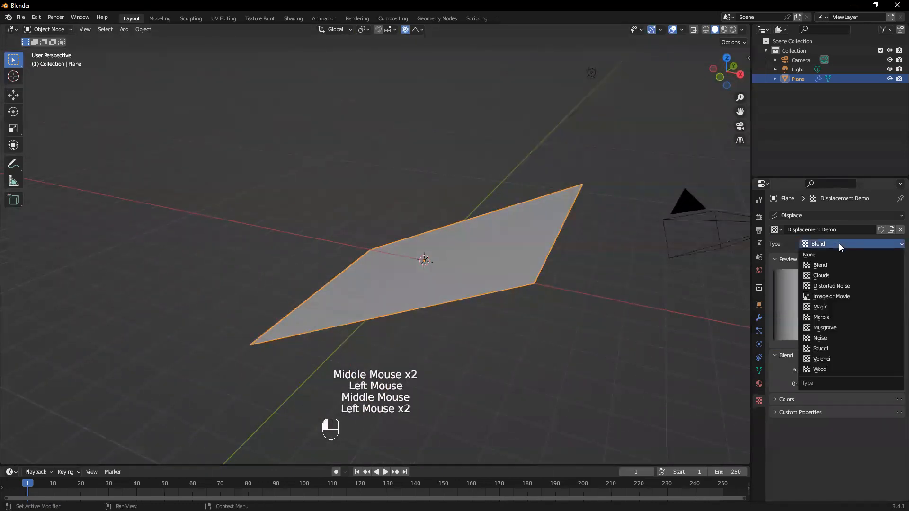
left_click(832, 285)
middle_click_drag(524, 290, 539, 289)
Try the Marble and Musgrave types for the displacement texture, looking around the displaced plane
left_click(808, 244)
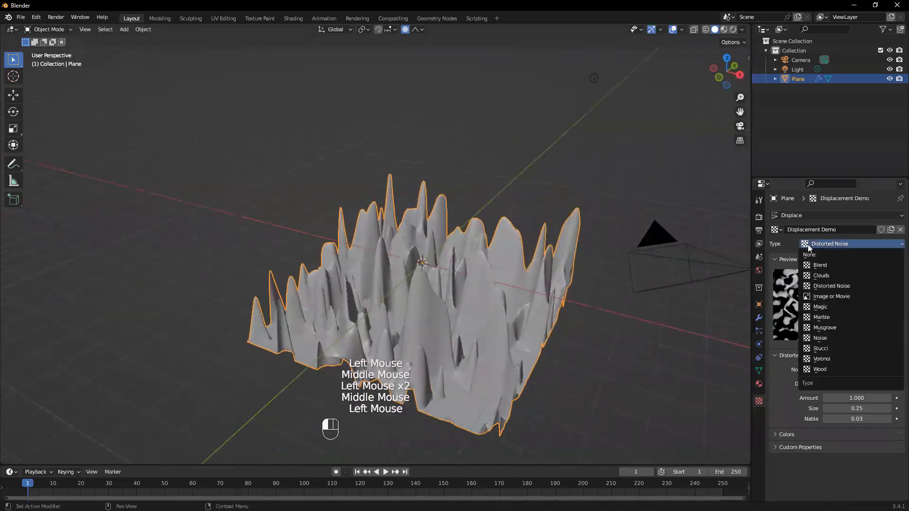
left_click(837, 318)
middle_click_drag(320, 309, 838, 263)
left_click(812, 243)
left_click(835, 328)
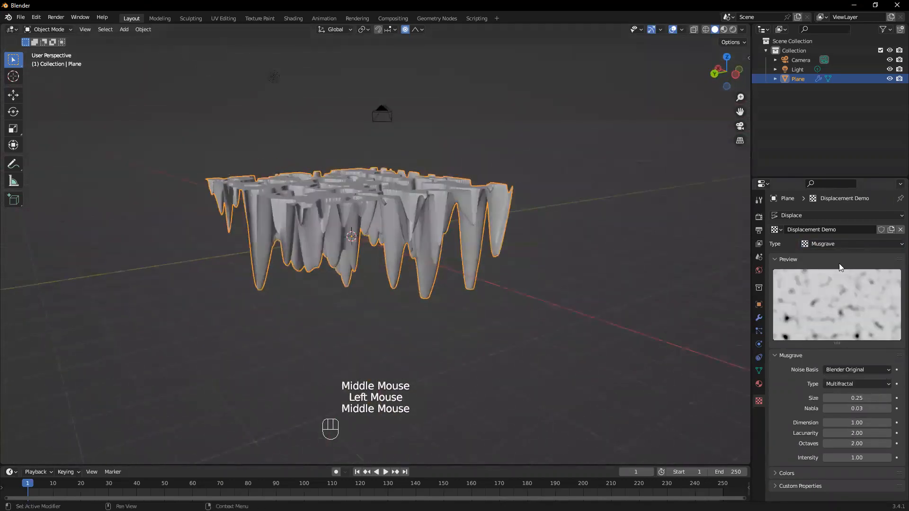
Set the Displacement Demo texture's type back to Image or Movie
left_click(857, 239)
left_click(858, 242)
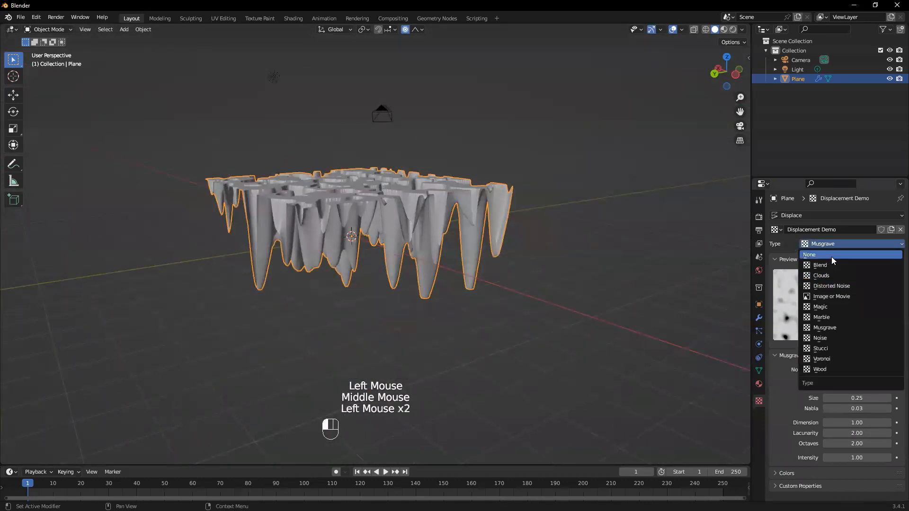
left_click(836, 295)
middle_click_drag(398, 311, 537, 330)
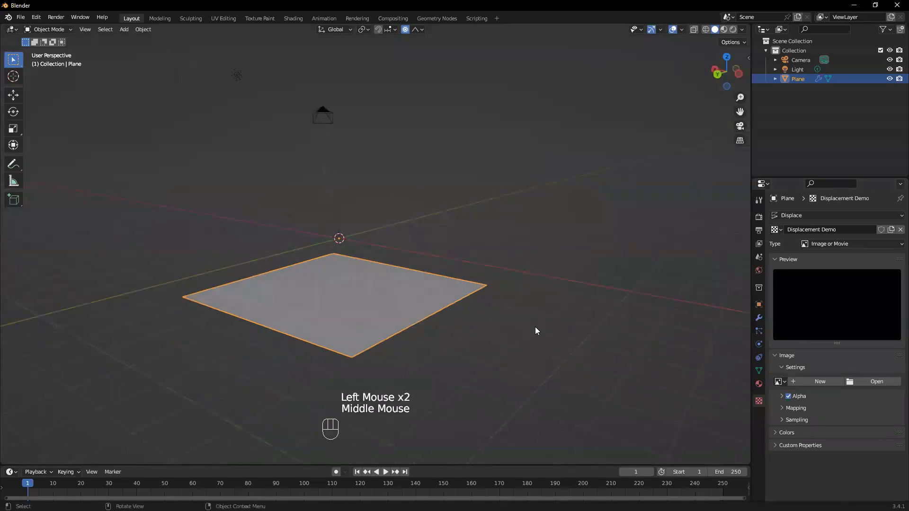
Load 043-ue4-heightmap-guide-02.jpg from the Downloads folder as the image of the Displacement Demo texture
left_click(861, 381)
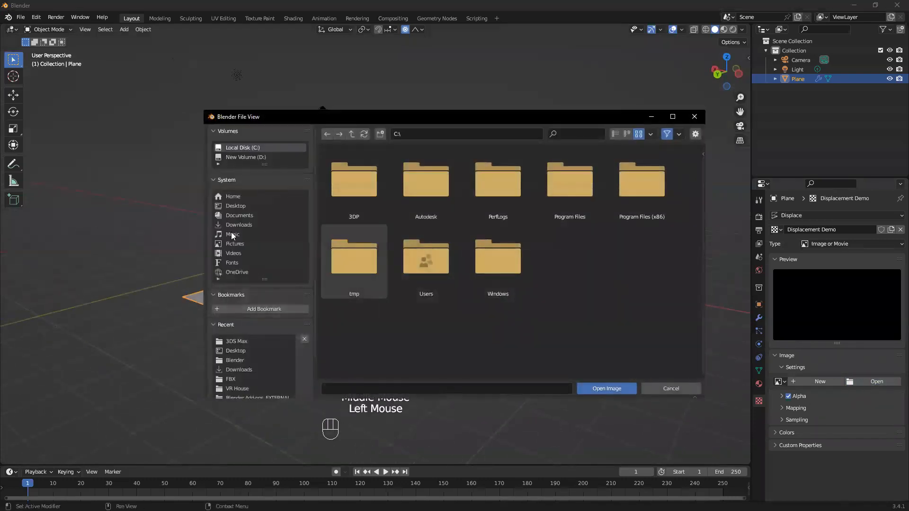
left_click(232, 224)
double_click(650, 195)
middle_click_drag(664, 238, 464, 274)
scroll(303, 333, "up", 2)
middle_click_drag(303, 332, 411, 303)
middle_click_drag(706, 248, 782, 304)
Set the plane's Displace modifier to a strength of 0.6 and a midlevel of 0
left_click(758, 317)
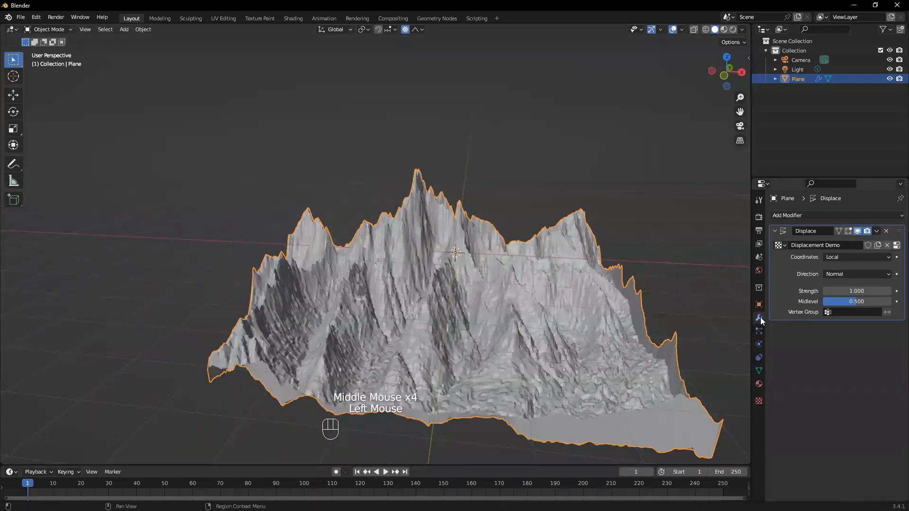
mouse_move(871, 291)
left_mouse_down()
mouse_move(838, 291)
mouse_move(860, 292)
left_mouse_up()
mouse_move(460, 313)
middle_mouse_down()
mouse_move(383, 318)
mouse_move(459, 327)
middle_mouse_up()
scroll(378, 316, "up", 3)
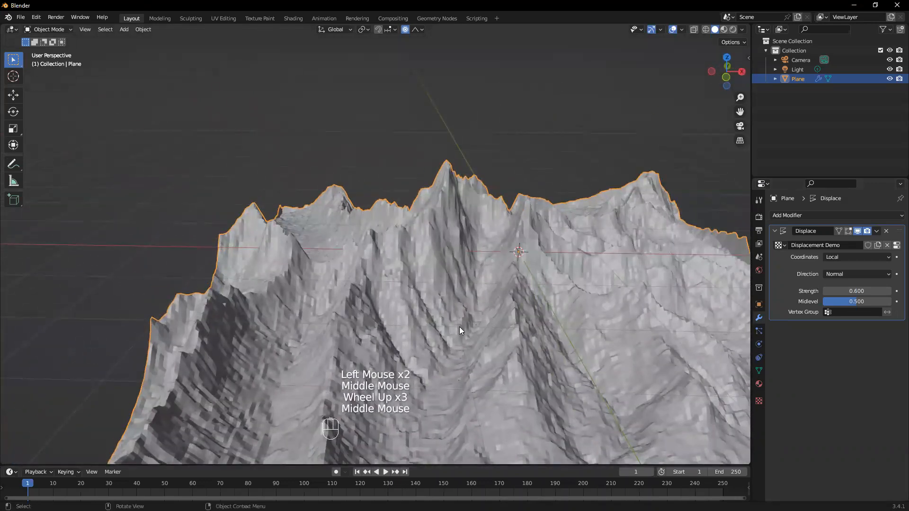
left_click_drag(856, 301, 809, 302)
scroll(546, 324, "down", 2)
middle_click_drag(546, 325, 612, 152)
middle_click_drag(384, 183, 438, 162)
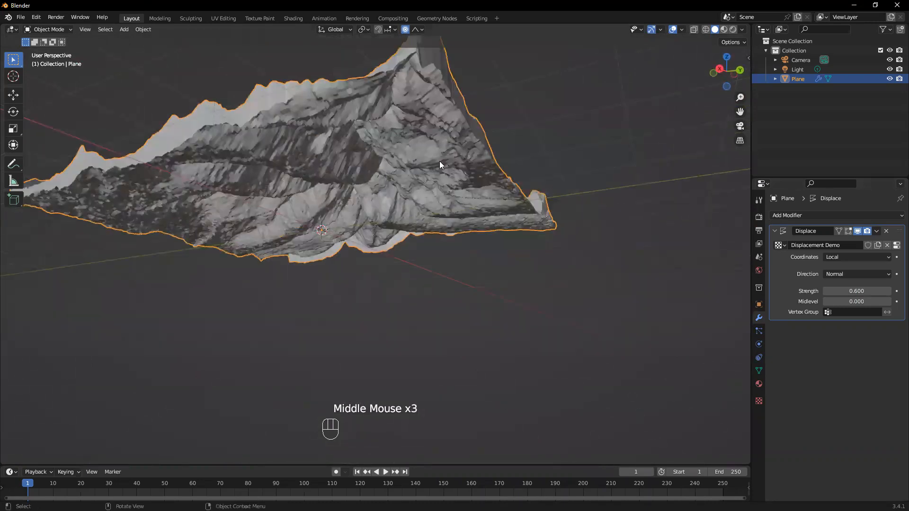
right_click(429, 153)
middle_click_drag(400, 197, 404, 198)
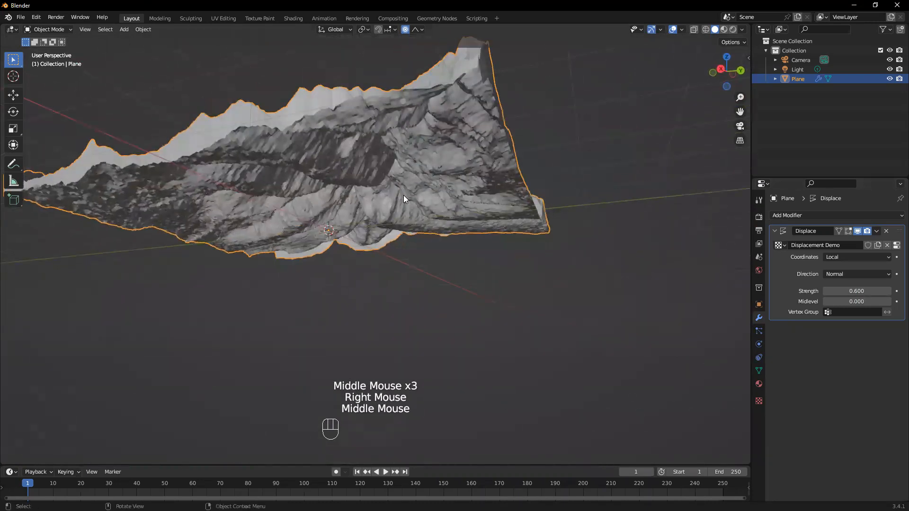
Apply the Displace modifier, enter edit mode with edge selection, and select the terrain's outer border edge loop
left_click(877, 231)
left_click(848, 238)
middle_click_drag(360, 232, 275, 207)
key("Tab")
key("1")
scroll(273, 206, "up", 1)
middle_click_drag(273, 206, 372, 125)
key("2")
left_click(464, 82)
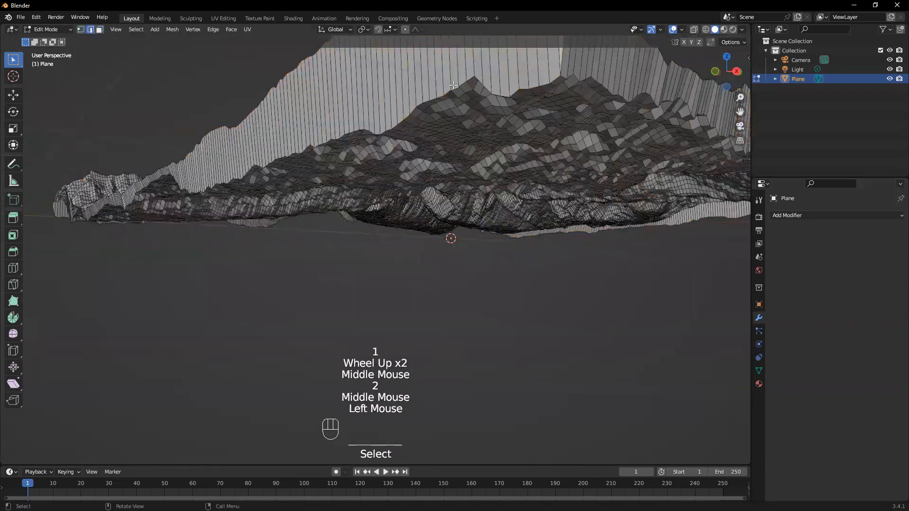
left_click(476, 87, "alt")
Extrude the terrain's border edges downward to form side walls, and return to object mode
middle_click_drag(477, 87, 265, 369)
key("3")
scroll(551, 133, "up", 1, "shift")
key("ctrl+z")
key("ctrl+z")
key("ctrl+z")
key("e")
left_click(376, 332)
left_click(507, 367)
scroll(507, 368, "down", 2)
middle_click_drag(507, 368, 677, 363)
scroll(521, 289, "up", 2)
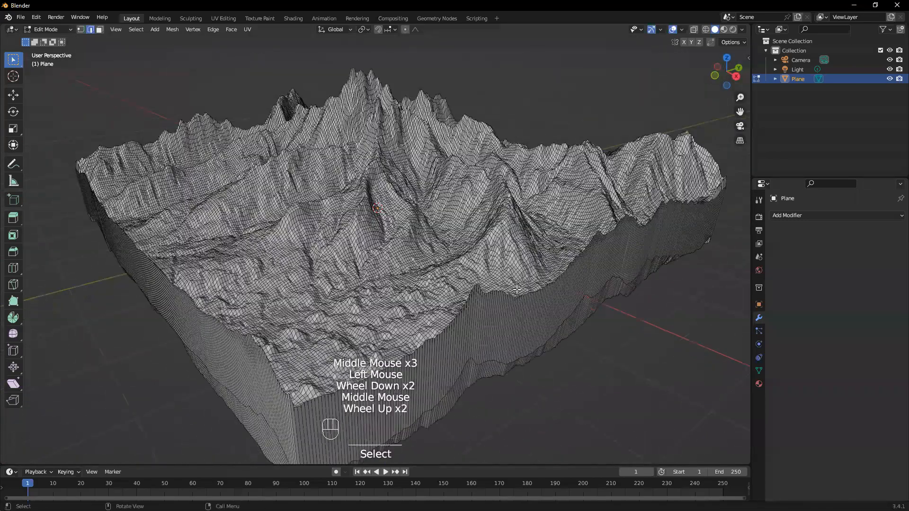
key("Tab")
mouse_move(501, 286)
middle_mouse_down()
mouse_move(467, 277)
mouse_move(359, 353)
mouse_move(339, 340)
middle_mouse_up()
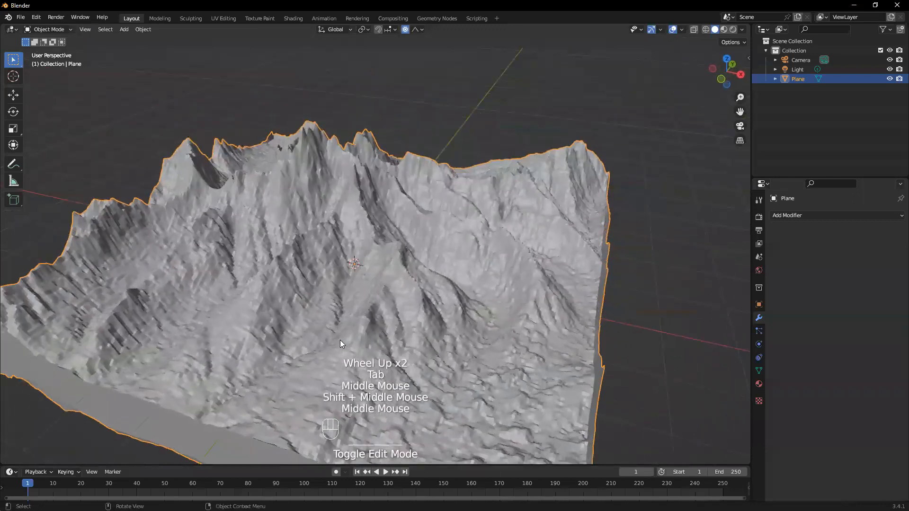
scroll(307, 290, "down", 1)
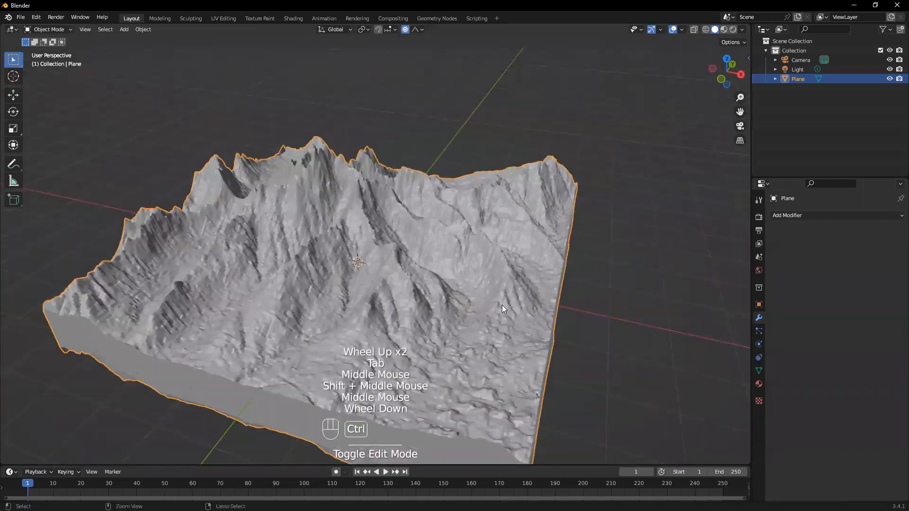
Undo the border extrusion and the application of the Displace modifier
key("ctrl+z")
key("ctrl+z")
key("ctrl+z")
key("ctrl+z")
key("ctrl+z")
key("ctrl+z")
key("ctrl+z")
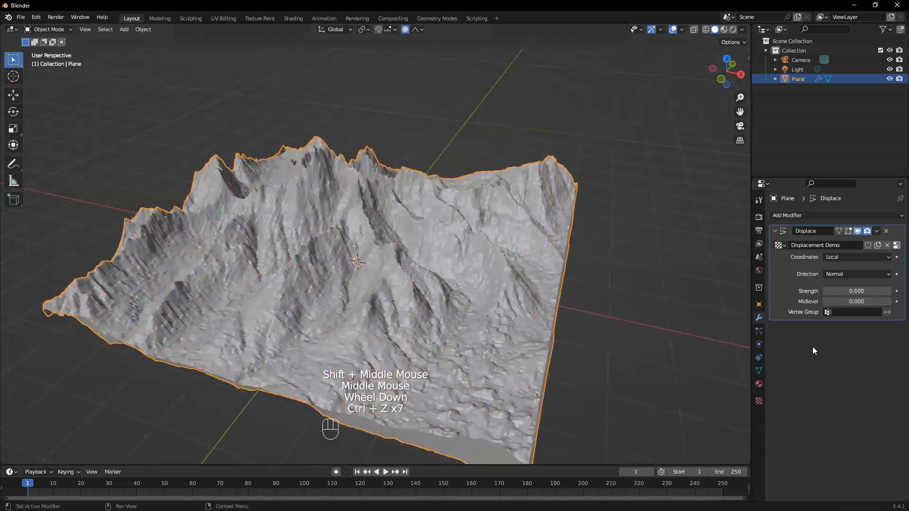
Replace the Displacement Demo texture's image with 39.png from the Downloads folder
left_click(759, 401)
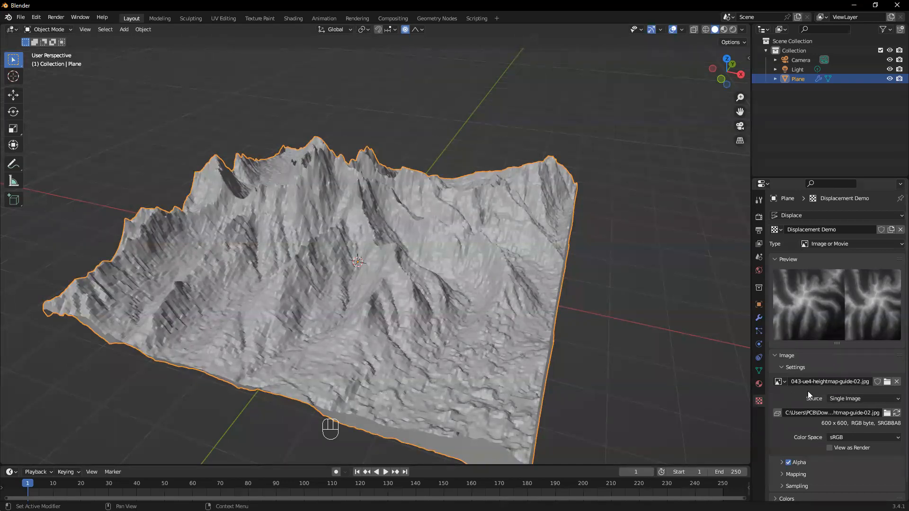
right_click(873, 380)
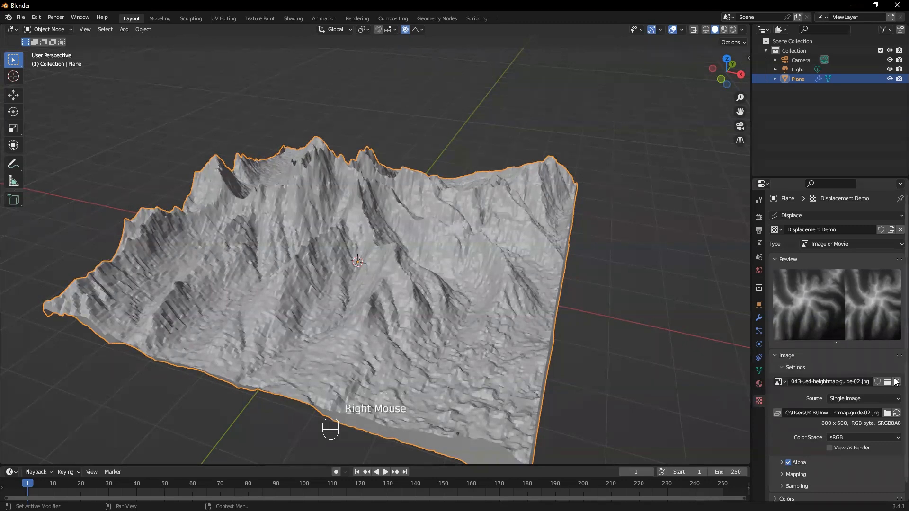
left_click(895, 382)
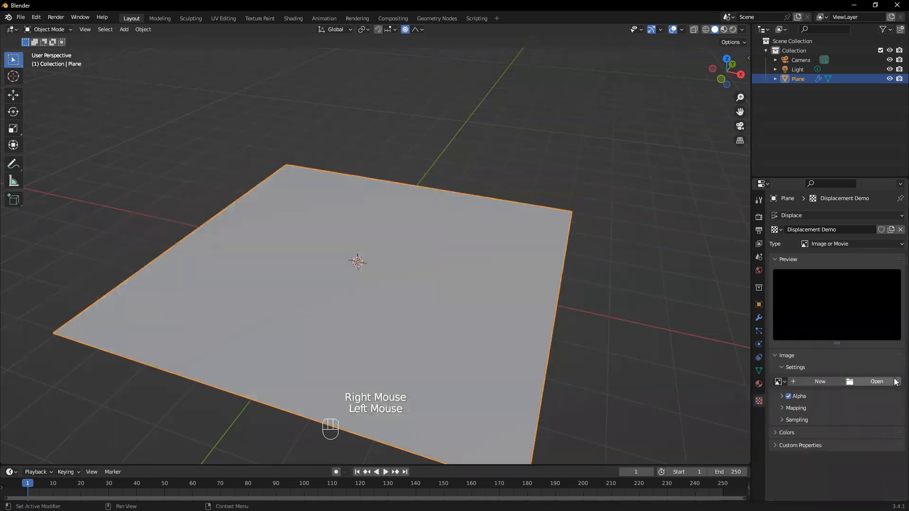
left_click(895, 381)
left_click(268, 215)
left_click(235, 205)
left_click(237, 216)
left_click(244, 224)
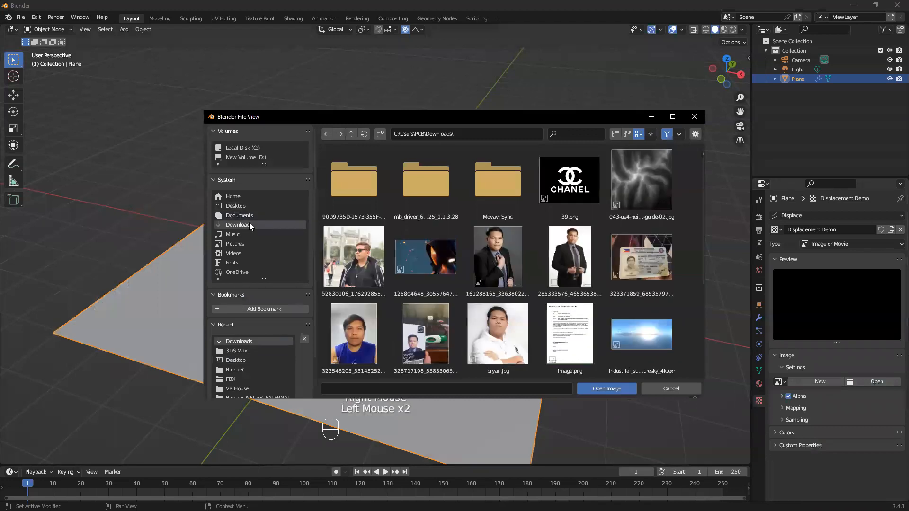
double_click(560, 171)
middle_click_drag(613, 243, 893, 366)
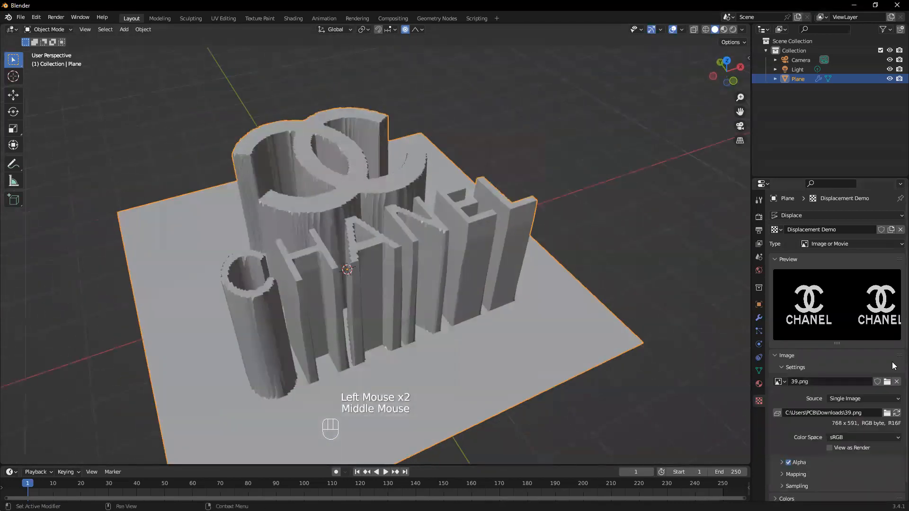
Set the Displace strength to 0.1 and shade the plane with the raised logo smooth
left_click(759, 317)
mouse_move(843, 289)
left_mouse_down()
mouse_move(873, 289)
mouse_move(833, 289)
left_mouse_up()
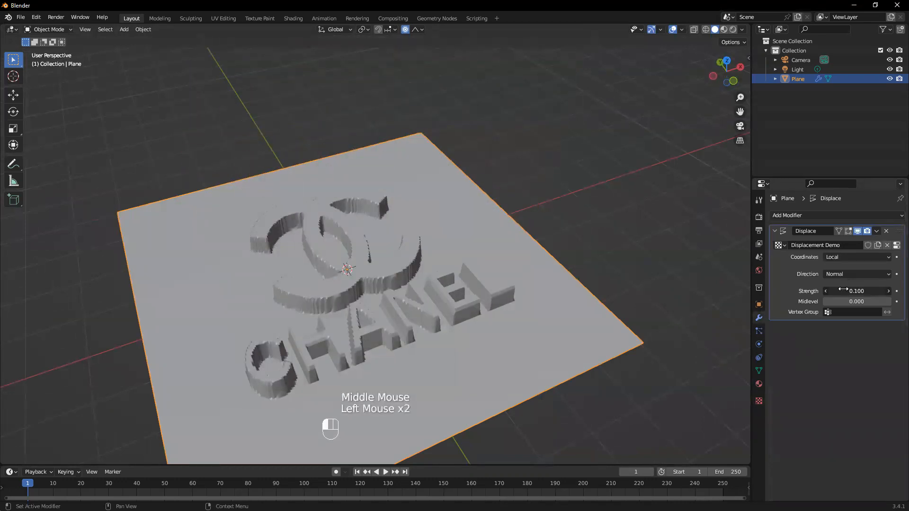
middle_click_drag(544, 322, 332, 228)
right_click(332, 228)
left_click(332, 228)
middle_click_drag(422, 310, 589, 256)
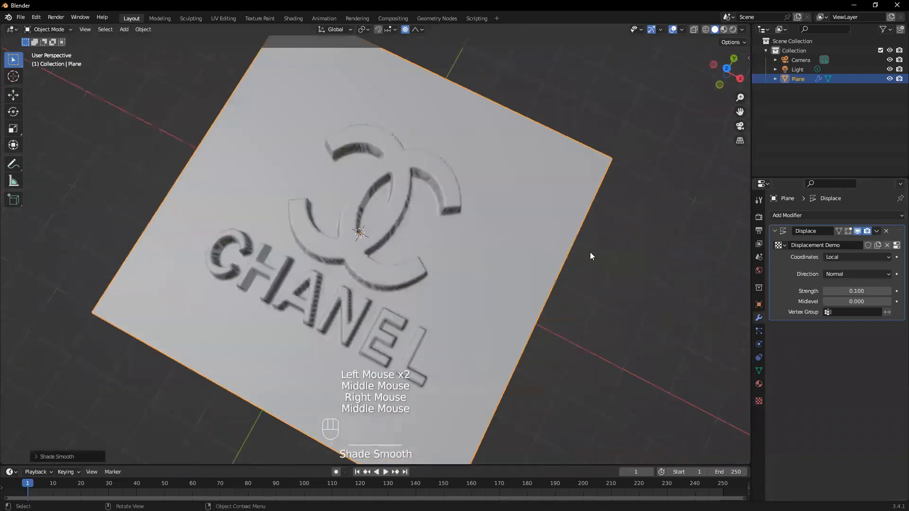
left_click(590, 255)
middle_click_drag(320, 261, 289, 225)
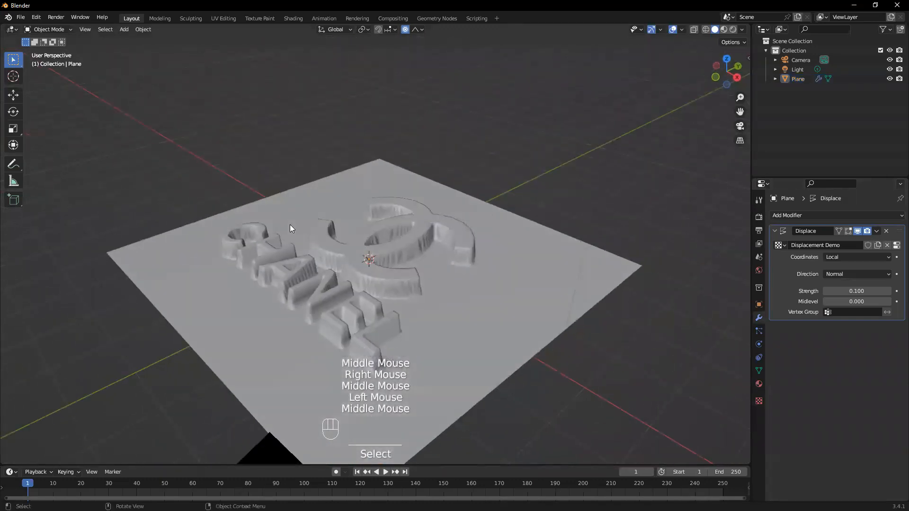
middle_click_drag(308, 221, 396, 253)
left_click(249, 261)
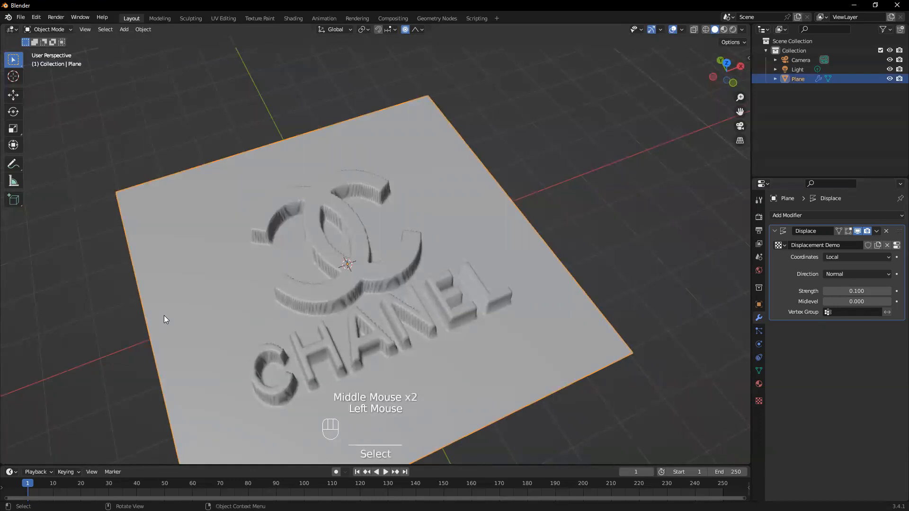
middle_click_drag(166, 297, 178, 365)
mouse_move(317, 394)
middle_mouse_down()
mouse_move(270, 410)
mouse_move(351, 377)
mouse_move(326, 381)
middle_mouse_up()
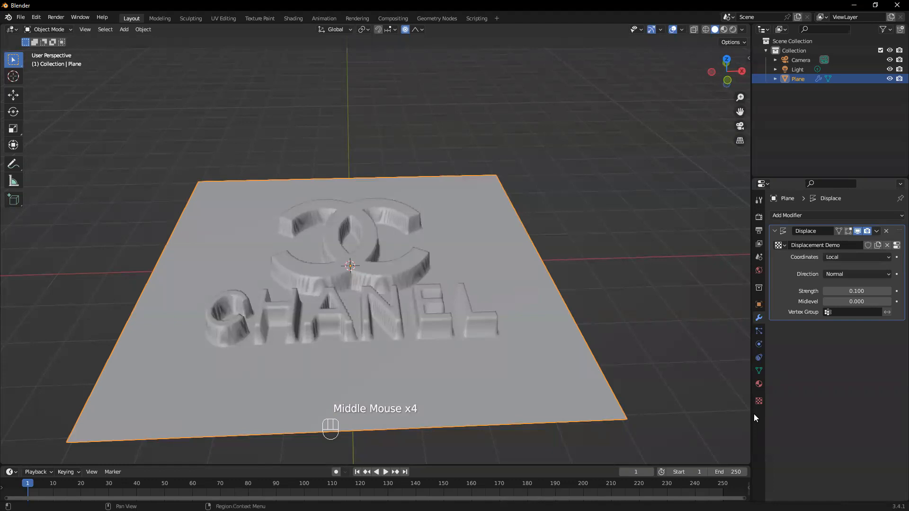
Swap the Displacement Demo texture's image back to 043-ue4-heightmap-guide-02.jpg from the Downloads folder
left_click(759, 400)
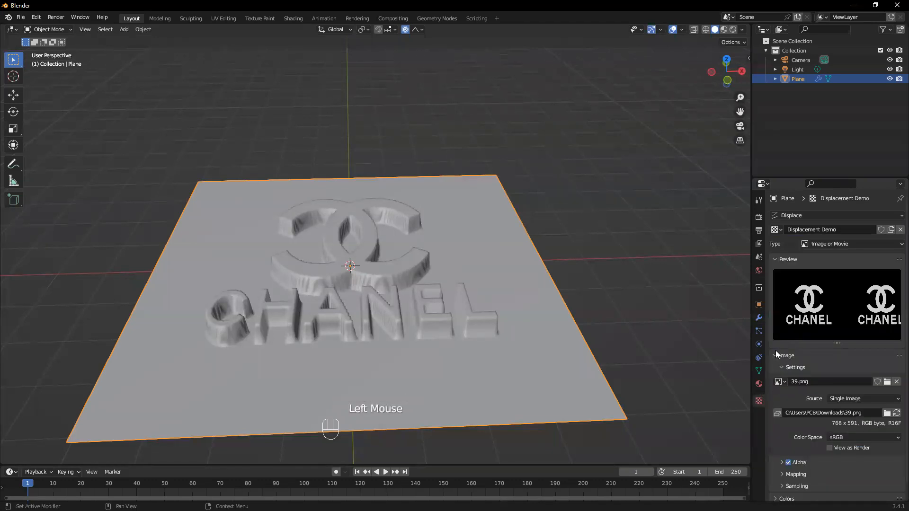
left_click(896, 382)
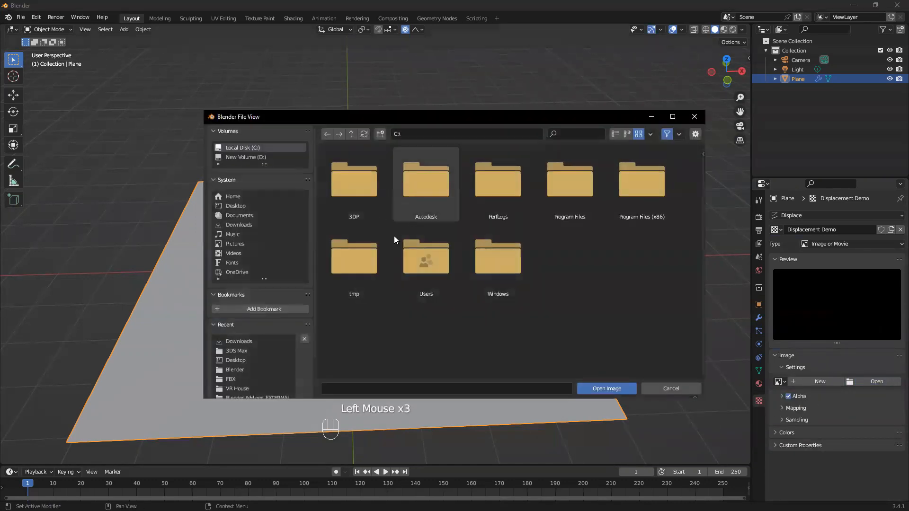
scroll(477, 329, "down", 2)
scroll(531, 322, "up", 2)
left_click(236, 225)
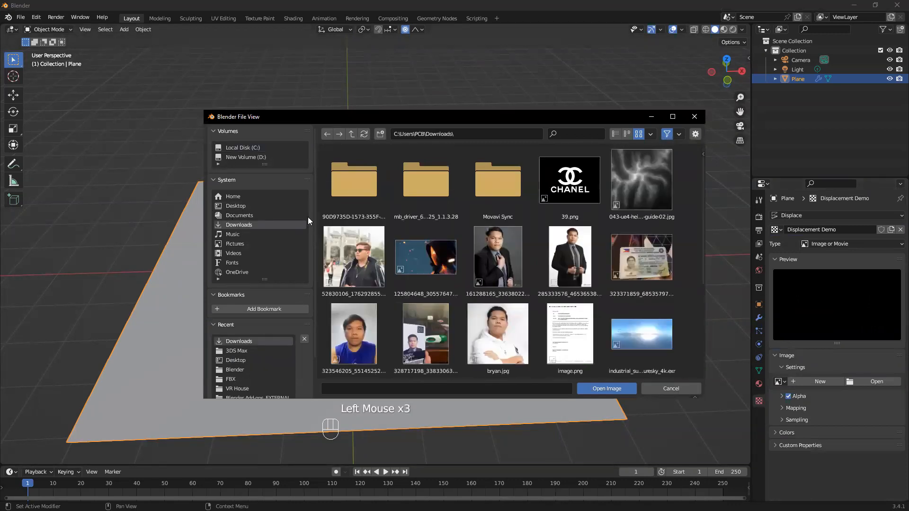
double_click(624, 209)
middle_click_drag(448, 279, 759, 346)
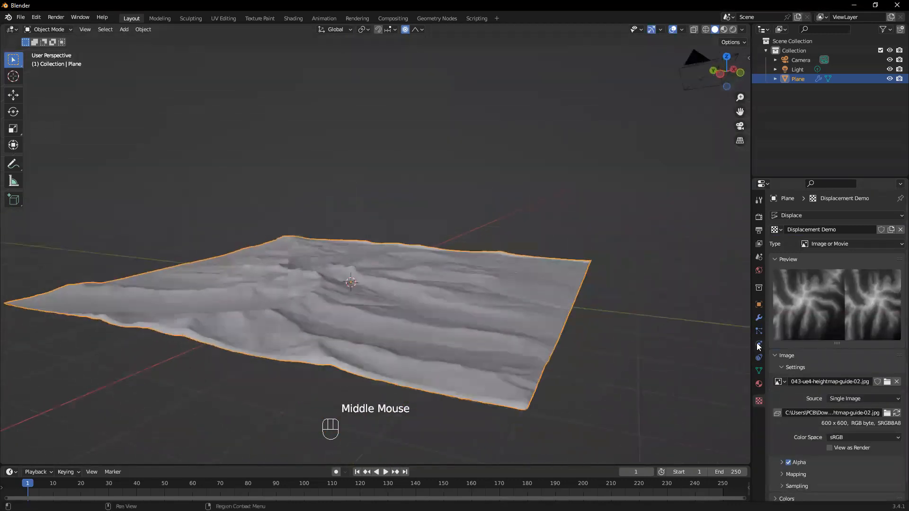
Set the Displace modifier's strength to 0.7
left_click(759, 318)
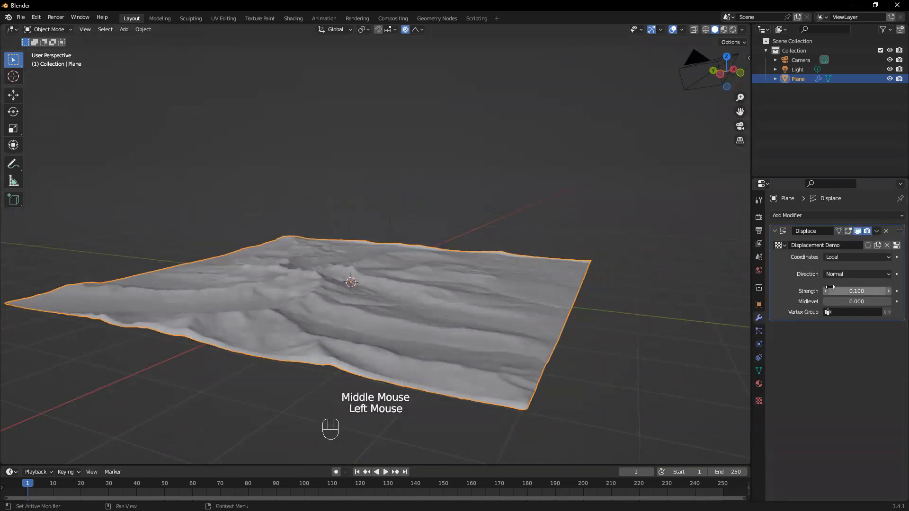
double_click(856, 290)
type("0.5")
key("Return")
left_click_drag(856, 291, 865, 291)
middle_click_drag(438, 348, 335, 394)
Shade the displaced terrain plane flat
right_click(386, 253)
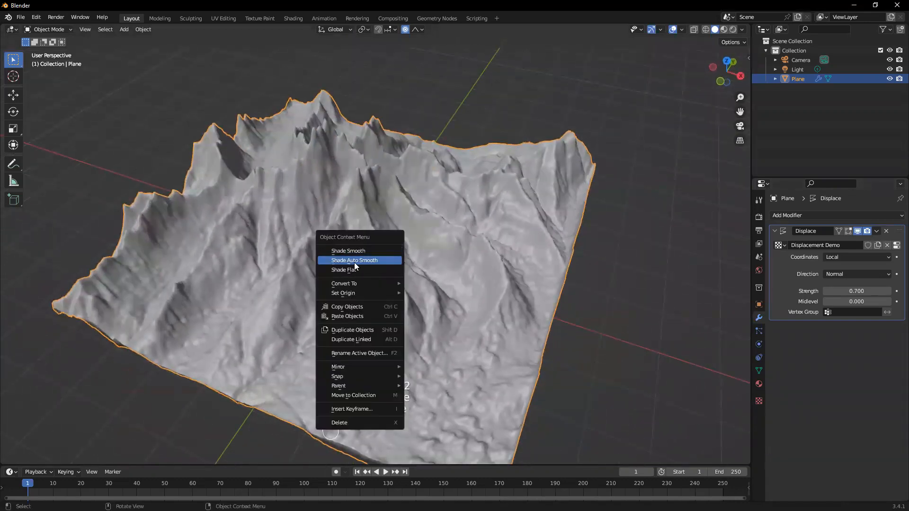
left_click(347, 267)
middle_click_drag(347, 266, 365, 321)
scroll(410, 343, "down", 2)
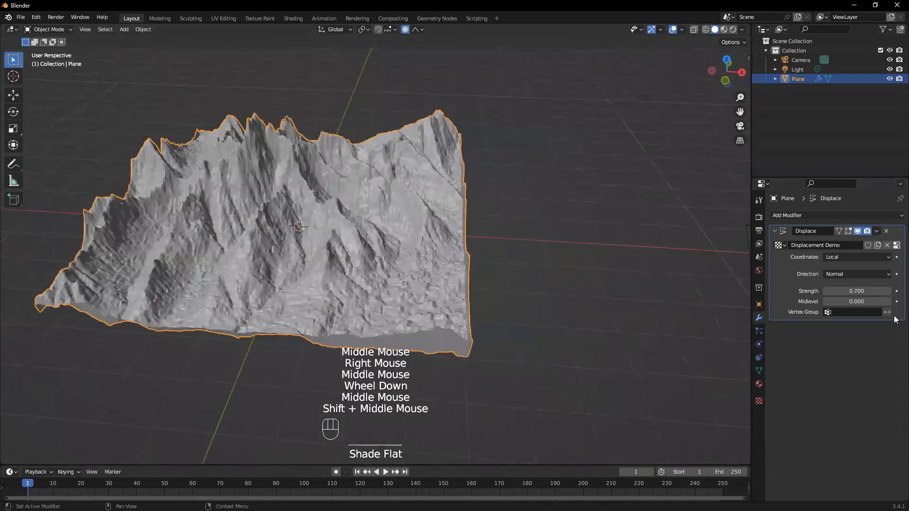
Try the Displace modifier's Z, Y, X and Normal directions on the terrain
left_click(856, 273)
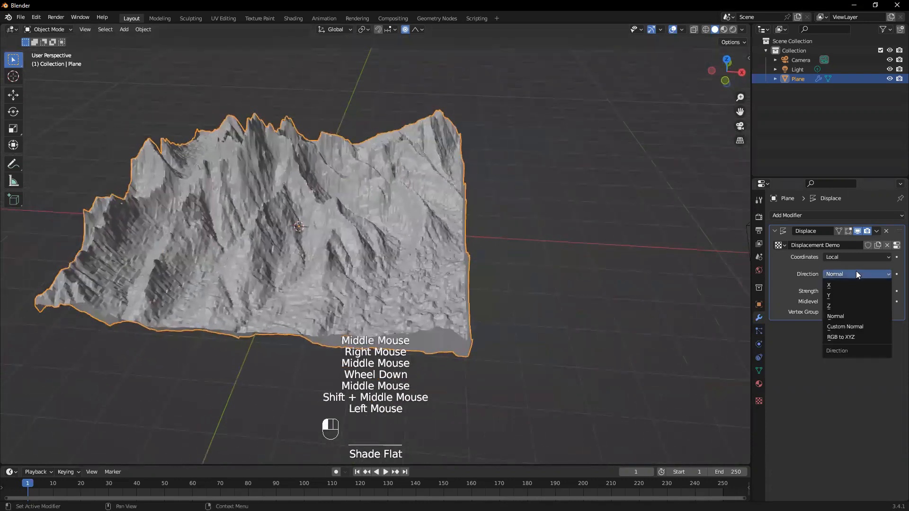
left_click(849, 306)
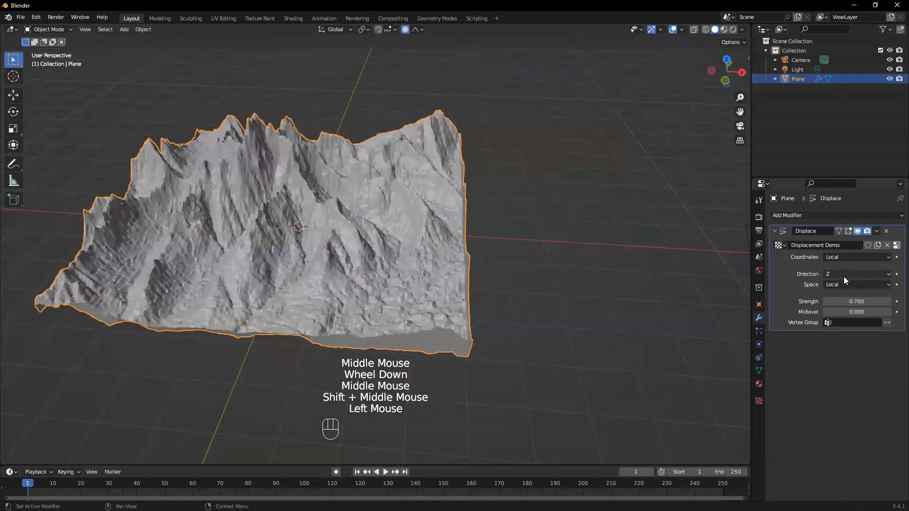
left_click(844, 276)
left_click(836, 295)
middle_click_drag(410, 284, 438, 255)
left_click(835, 275)
left_click(835, 283)
middle_click_drag(526, 331, 551, 313)
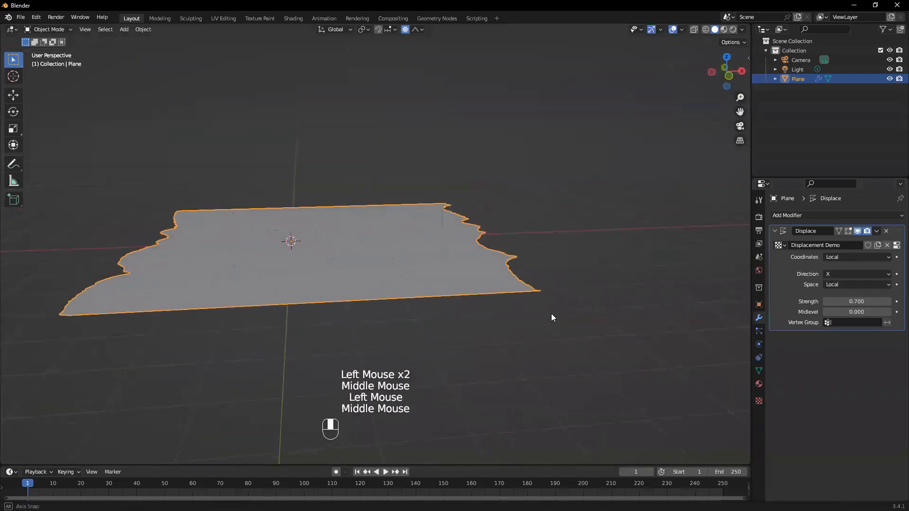
left_click(853, 273)
left_click(843, 306)
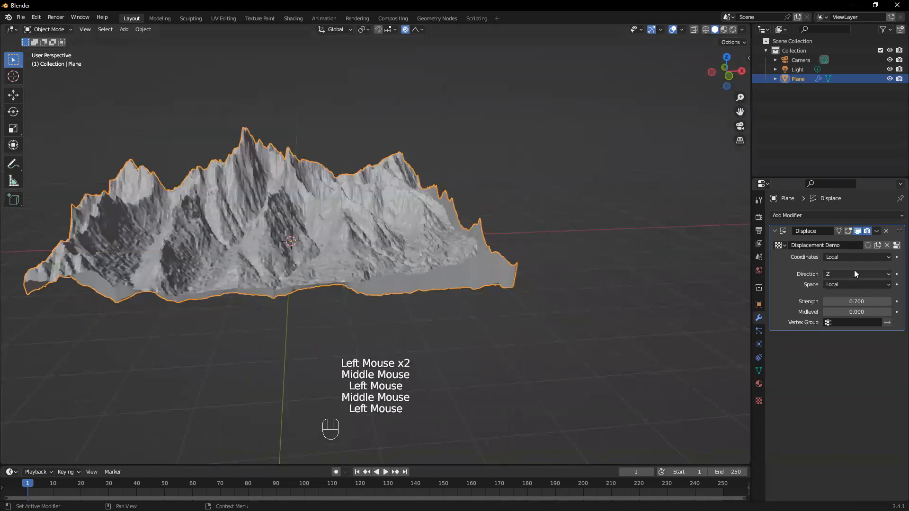
left_click(853, 273)
left_click(848, 316)
middle_click_drag(525, 327, 507, 318)
Set the Displace modifier's direction to Custom Normal
left_click_drag(854, 276, 851, 325)
left_click(851, 279)
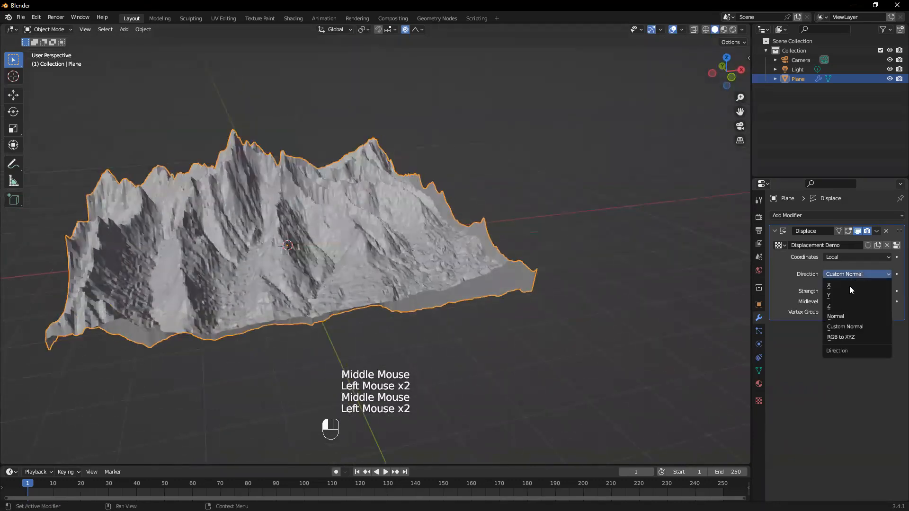
middle_click_drag(544, 322, 141, 318)
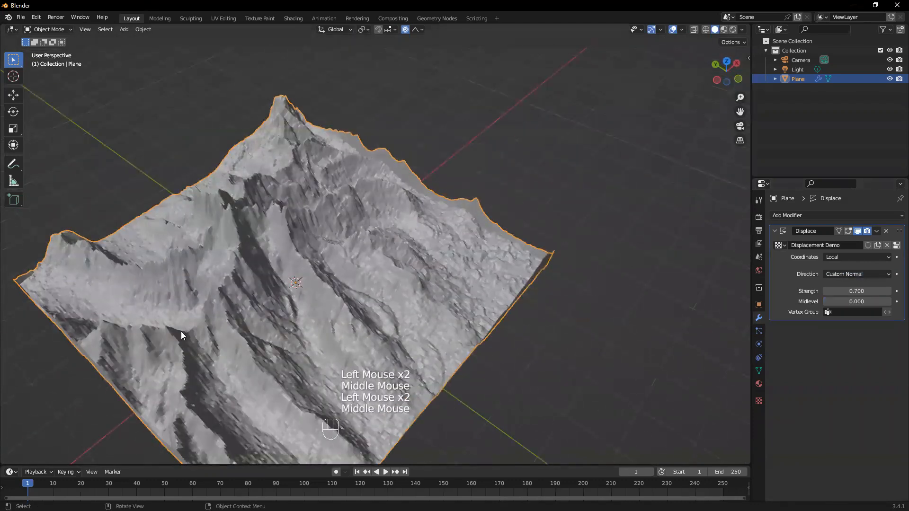
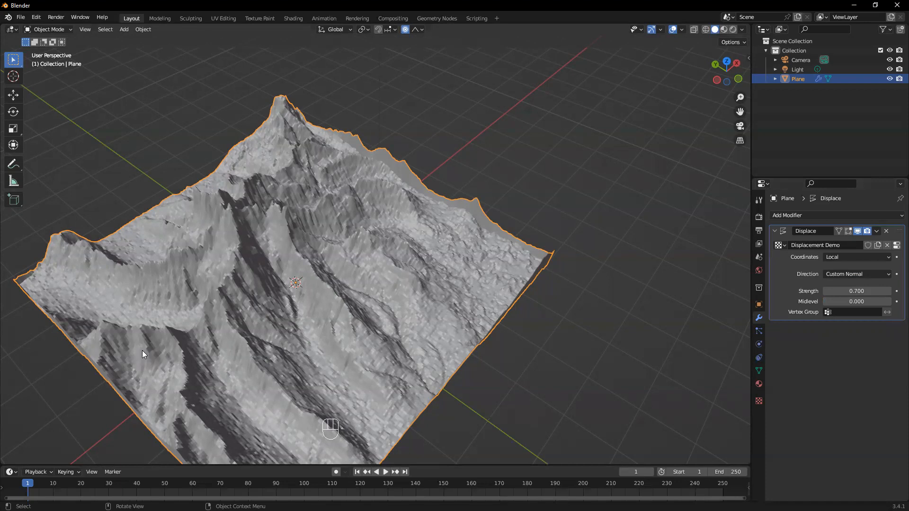
scroll(342, 306, "down", 2)
middle_click_drag(342, 307, 294, 284)
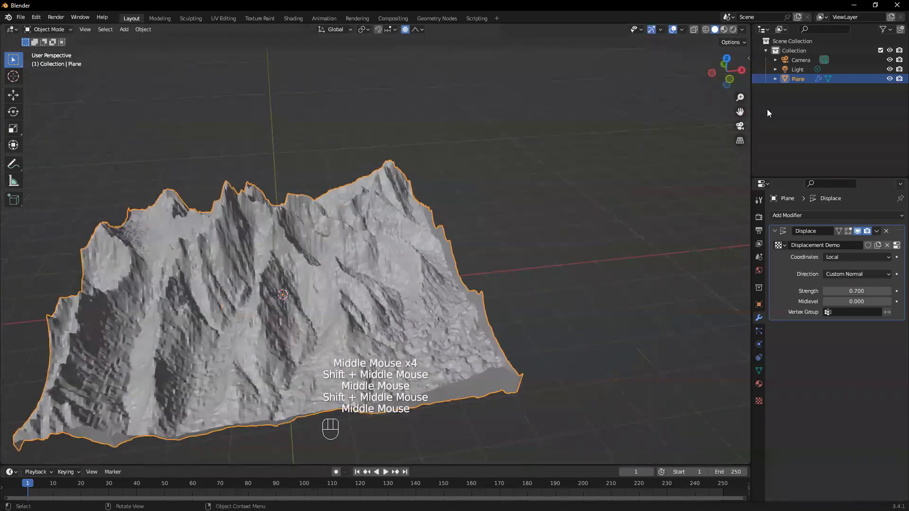
Rename the terrain plane object as "Displaced Environment"
double_click(809, 78)
key("shift")
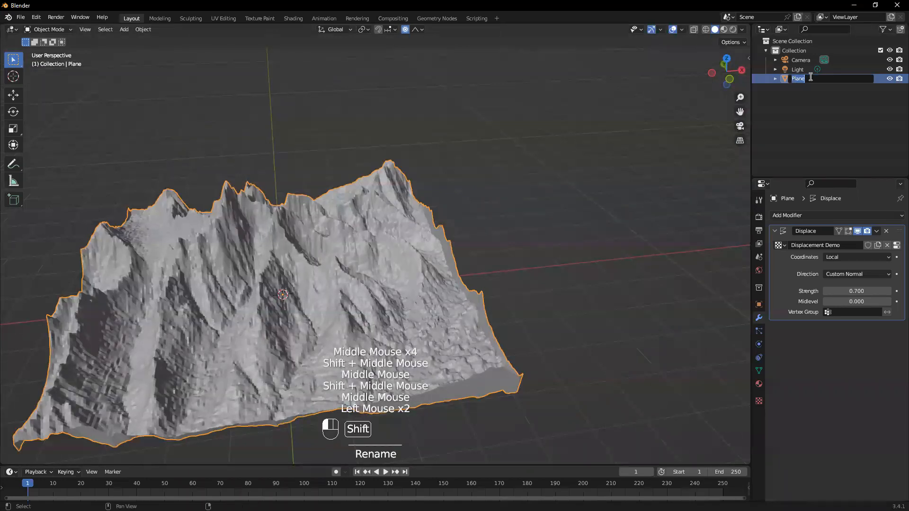
type("Displac")
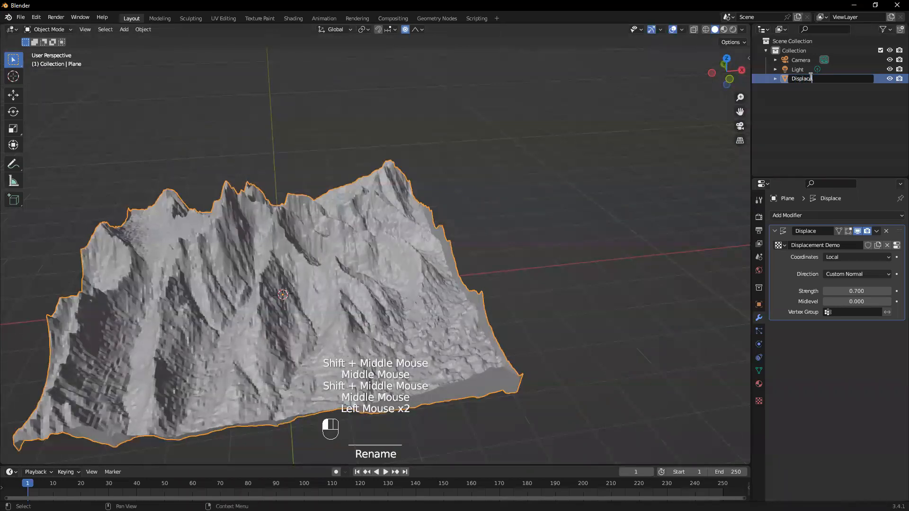
type("ed Environment")
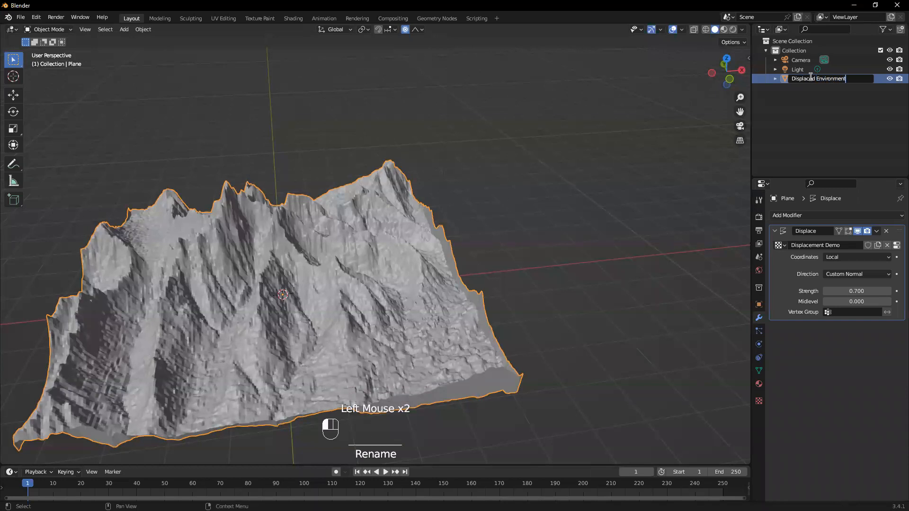
key("Return")
Add a new mesh plane to the scene
middle_click_drag(398, 303, 296, 233)
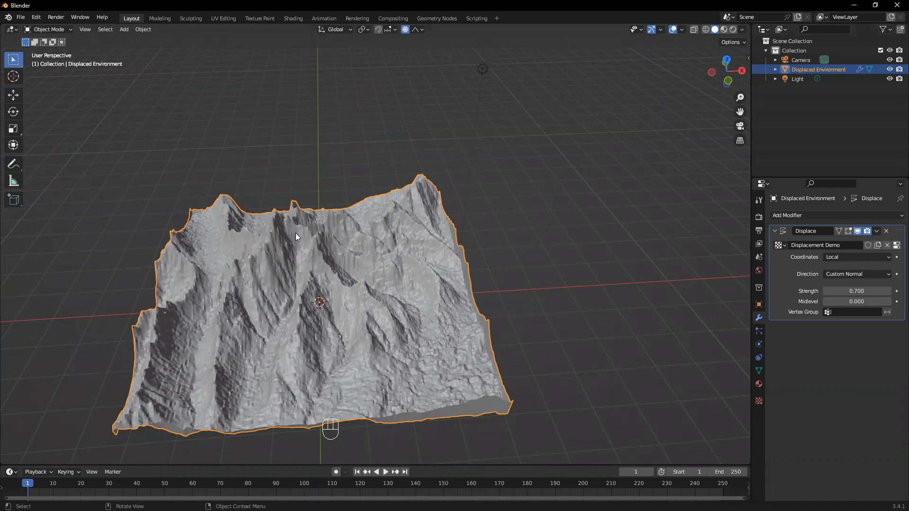
scroll(378, 270, "down", 3)
middle_click_drag(385, 283, 335, 307)
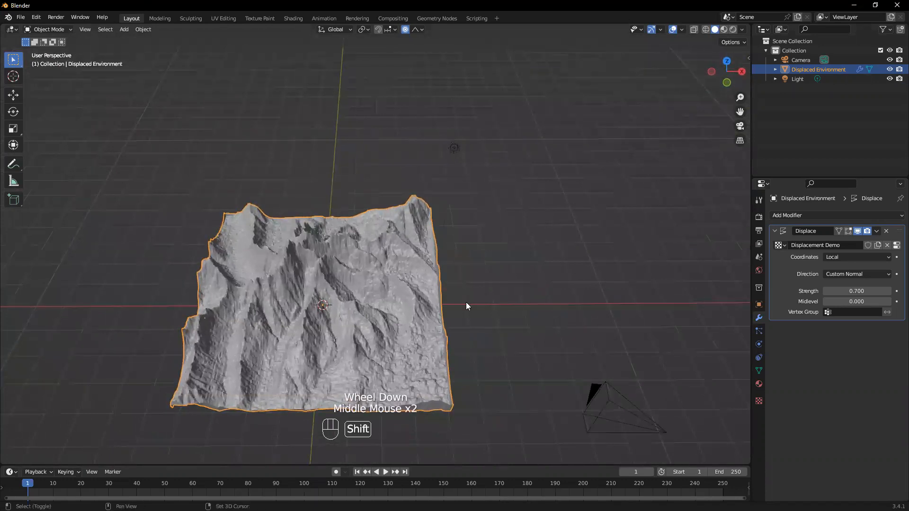
key("shift+a")
mouse_move(465, 302)
left_click(509, 94)
key("s")
key("Escape")
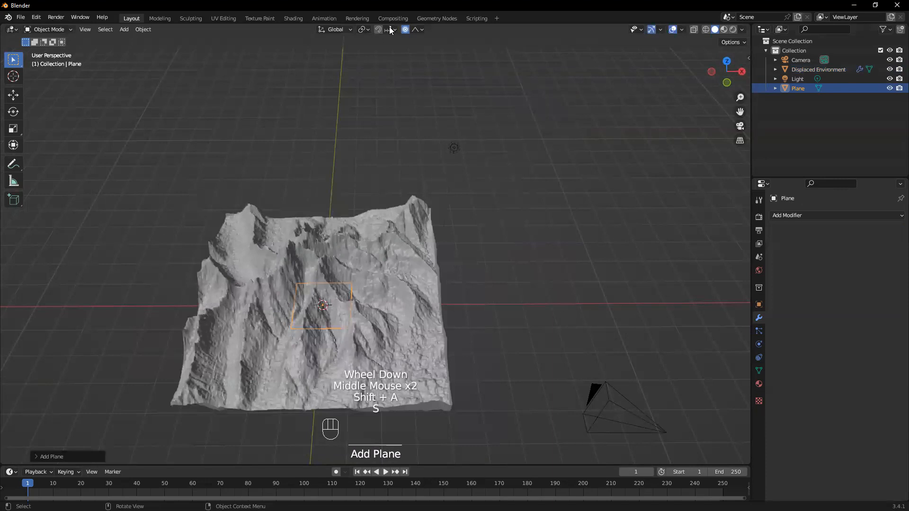
Turn off proportional editing and scale the new plane up to roughly cover the terrain's footprint
left_click(404, 30)
key("s")
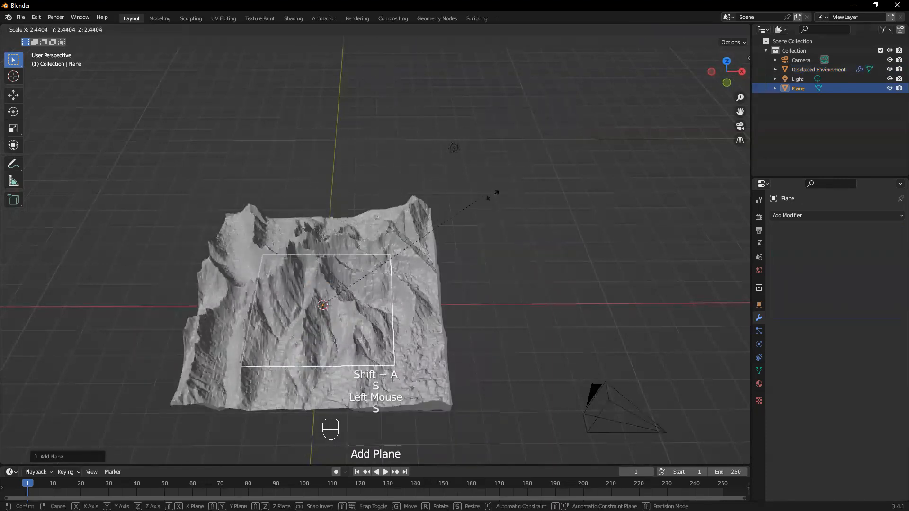
left_click(622, 173)
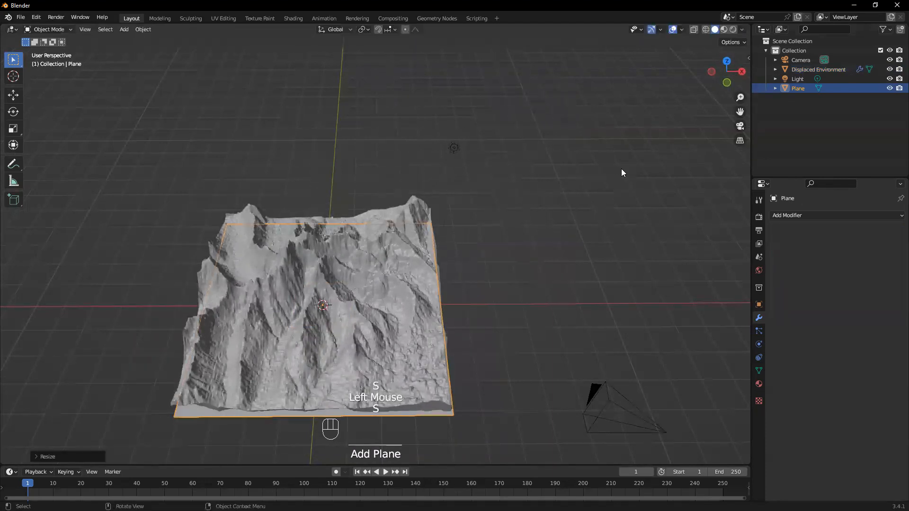
Move the enlarged plane out from under the terrain to the empty area beside it
scroll(534, 322, "down", 1)
key("g")
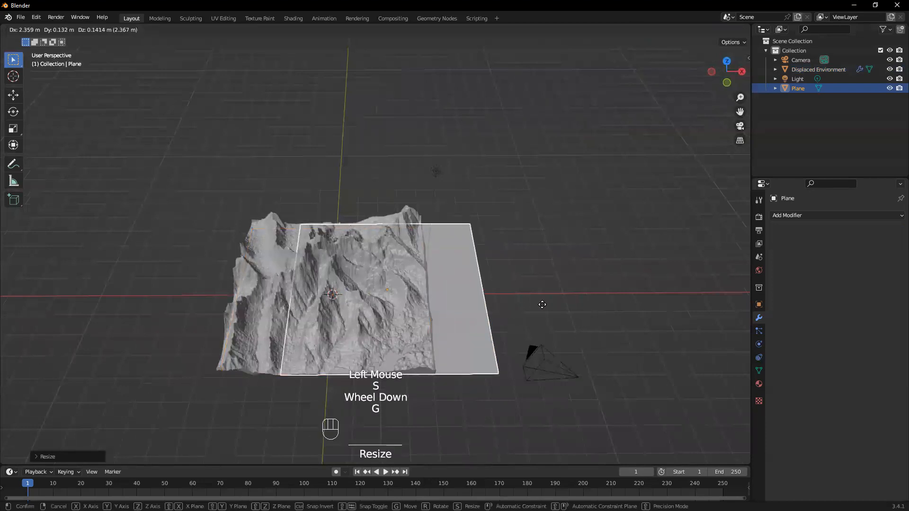
left_click(725, 305)
Subdivide the new plane's face and repeat the subdivision six more times, returning to Object Mode
middle_click_drag(541, 295, 308, 298)
key("Tab")
scroll(288, 282, "up", 1)
right_click(308, 298)
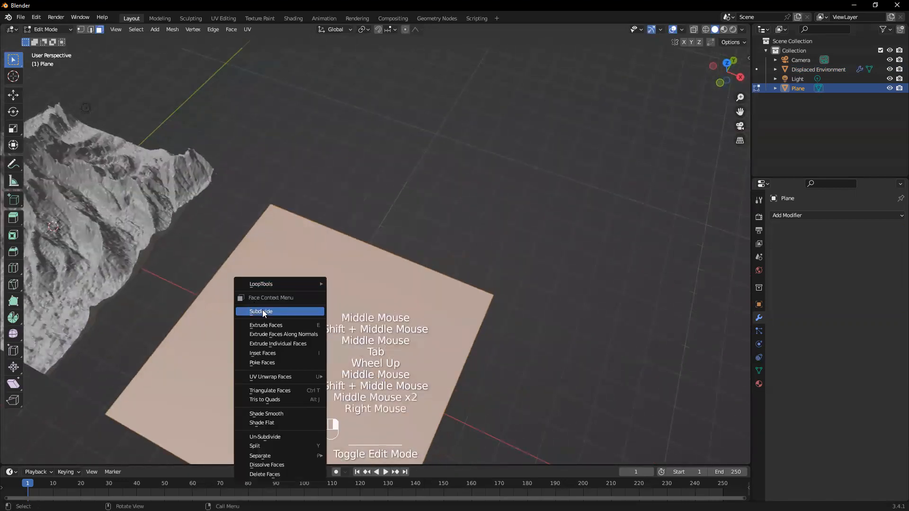
left_click(248, 310)
middle_click_drag(314, 352, 301, 306)
key("shift+r")
key("shift+r")
key("shift+r")
key("shift+r")
key("shift+r")
key("shift+r")
key("Tab")
Try Sculpt Mode and Edit Mode on the subdivided plane, returning it to Object Mode
middle_click_drag(384, 297, 319, 341)
middle_click(319, 342)
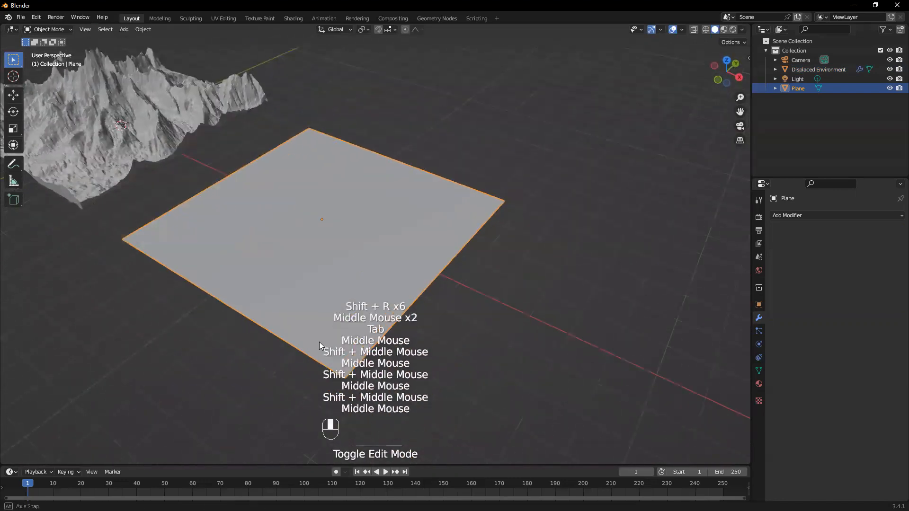
middle_click_drag(402, 299, 381, 330, "shift")
left_click(339, 248)
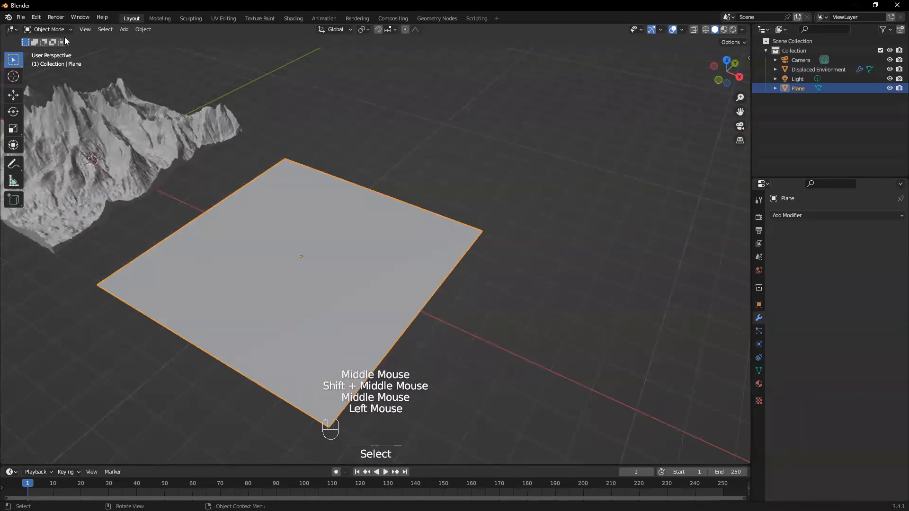
left_click(53, 30)
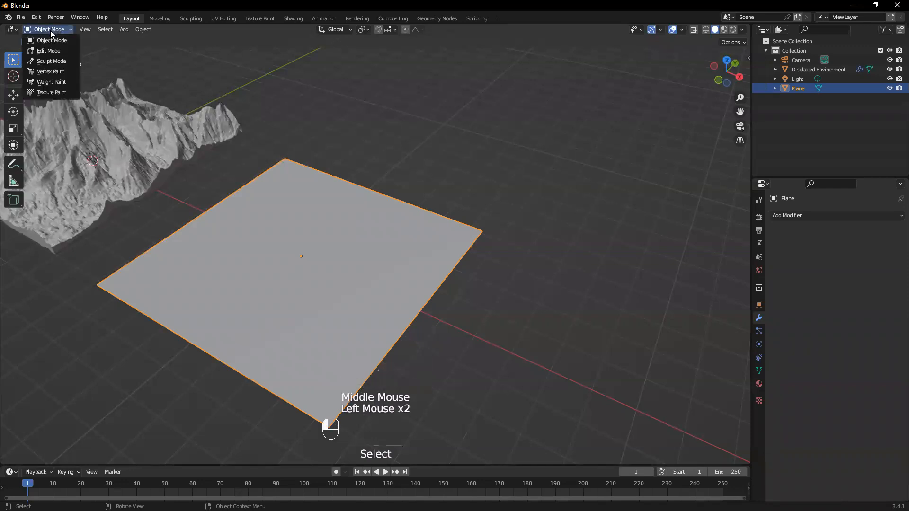
left_click(53, 62)
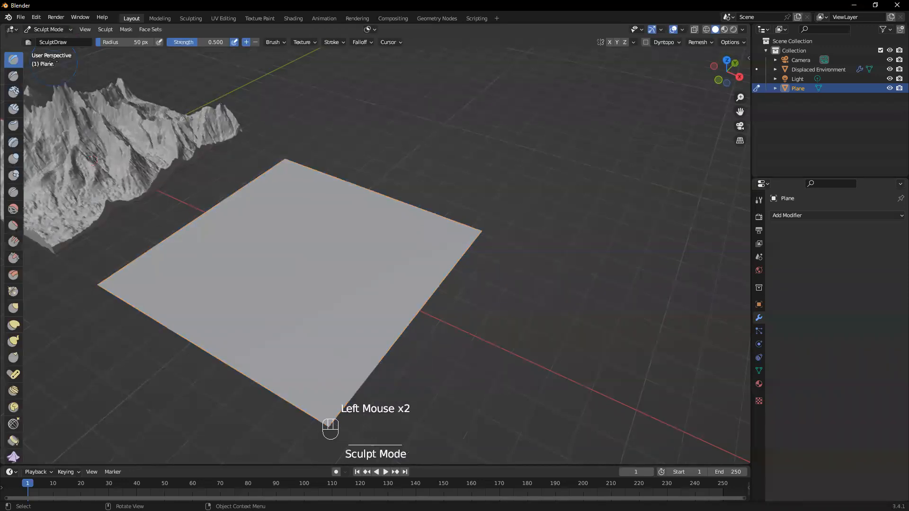
key("Tab")
key("Tab")
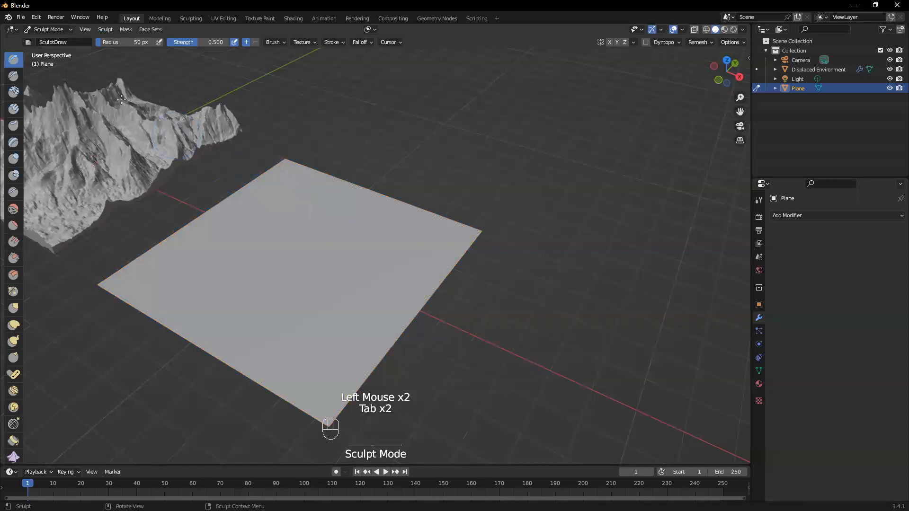
left_click(47, 29)
left_click(44, 39)
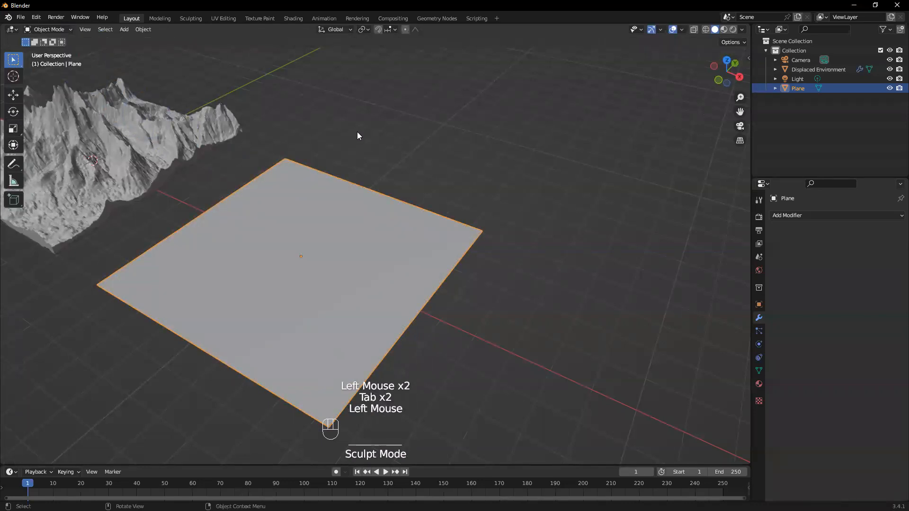
key("Tab")
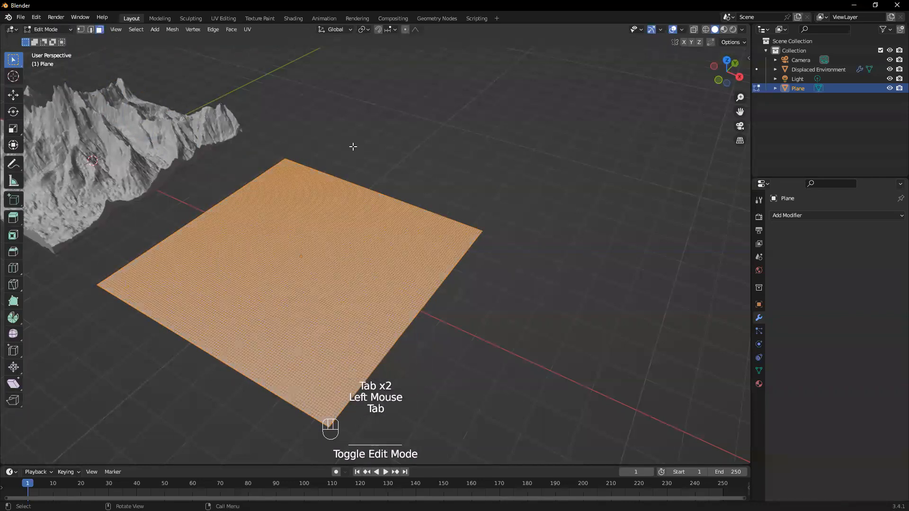
key("Tab")
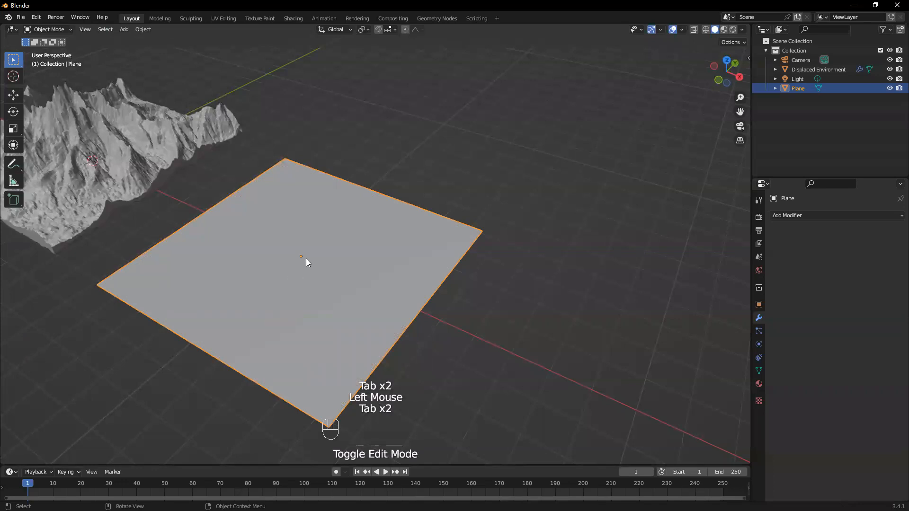
Switch the plane to Sculpt Mode and try one stroke with the Draw brush, undoing it
key("ctrl+Tab")
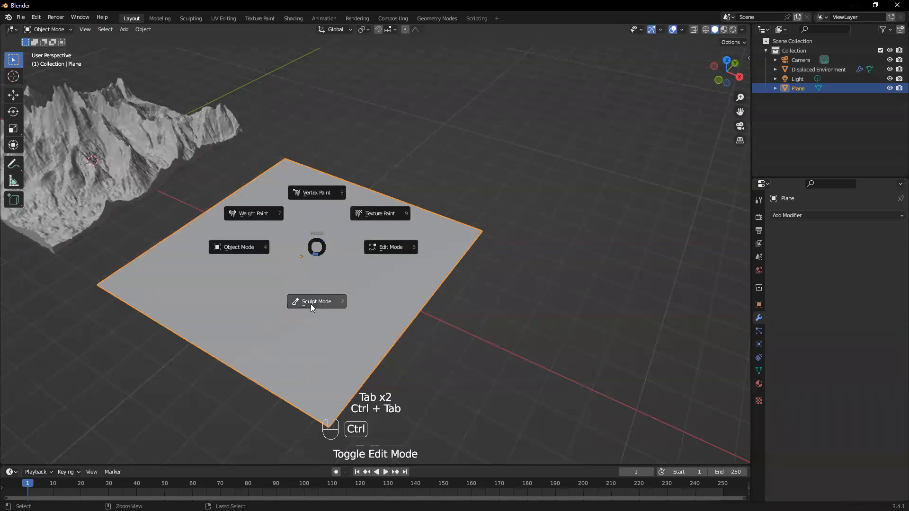
left_click(325, 300)
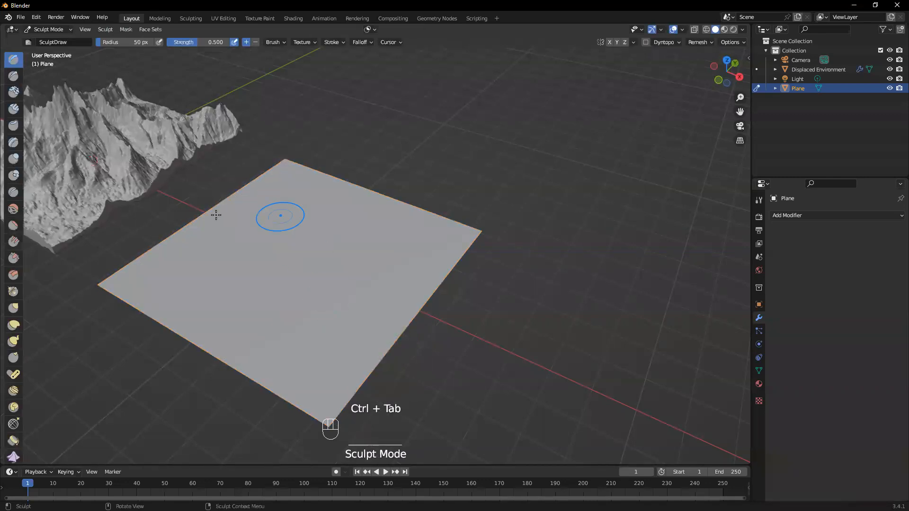
scroll(296, 249, "up", 2)
mouse_move(294, 265)
middle_mouse_down()
mouse_move(314, 253)
mouse_move(292, 268)
middle_mouse_up()
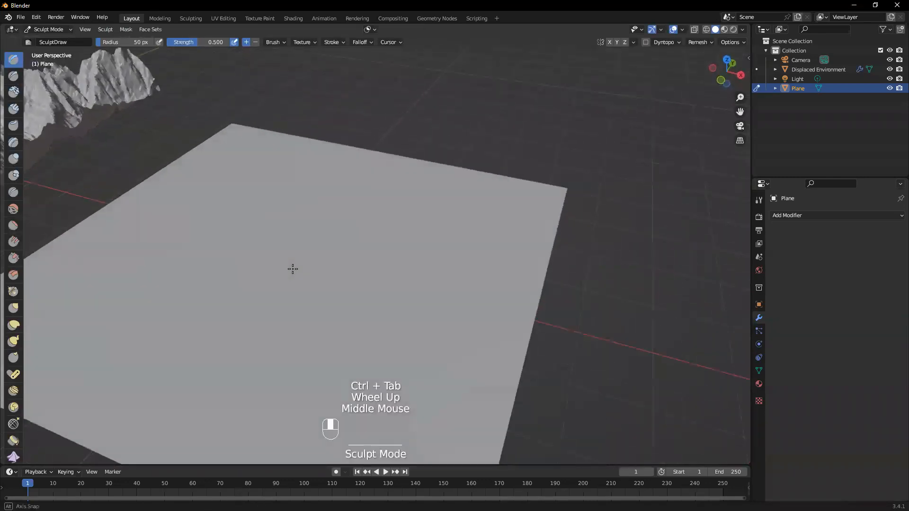
scroll(351, 303, "down", 1)
mouse_move(260, 296)
left_mouse_down()
mouse_move(280, 298)
mouse_move(306, 229)
mouse_move(286, 265)
left_mouse_up()
key("ctrl+z")
Set the Draw brush's radius to 34 px and its strength to 1.000
mouse_move(211, 300)
middle_mouse_down()
mouse_move(335, 270)
mouse_move(357, 219)
mouse_move(184, 68)
middle_mouse_up()
left_click_drag(113, 42, 107, 41)
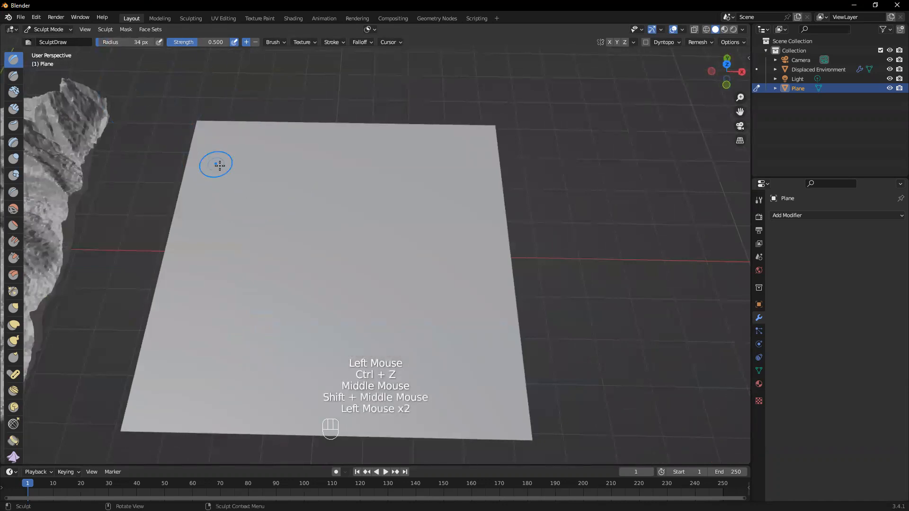
mouse_move(232, 168)
left_mouse_down()
mouse_move(341, 209)
mouse_move(420, 156)
left_mouse_up()
key("ctrl+z")
mouse_move(430, 211)
middle_mouse_down()
mouse_move(331, 256)
mouse_move(337, 304)
mouse_move(353, 246)
mouse_move(343, 250)
middle_mouse_up()
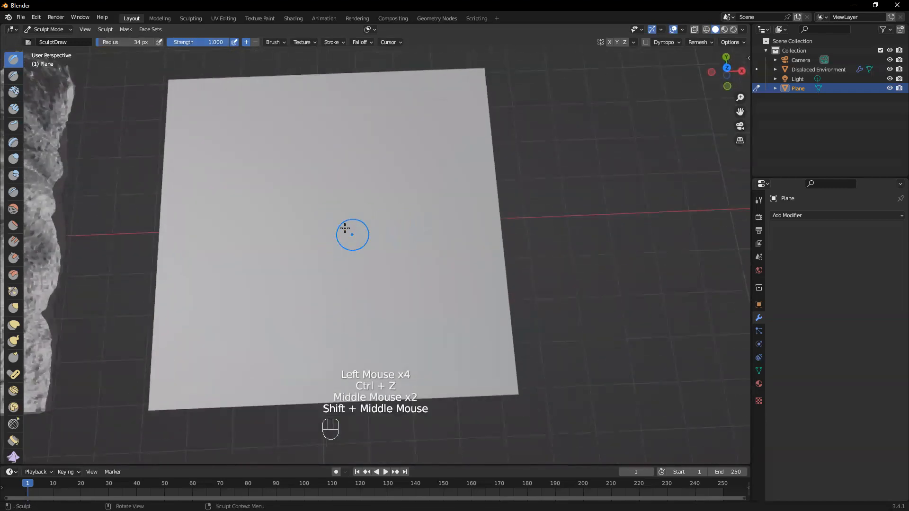
Try three Draw brush strokes across the plane and undo them
mouse_move(368, 173)
left_mouse_down()
mouse_move(348, 266)
mouse_move(369, 305)
left_mouse_up()
left_click_drag(312, 302, 248, 160)
left_click_drag(217, 193, 310, 178)
key("ctrl+z")
key("ctrl+z")
key("ctrl+z")
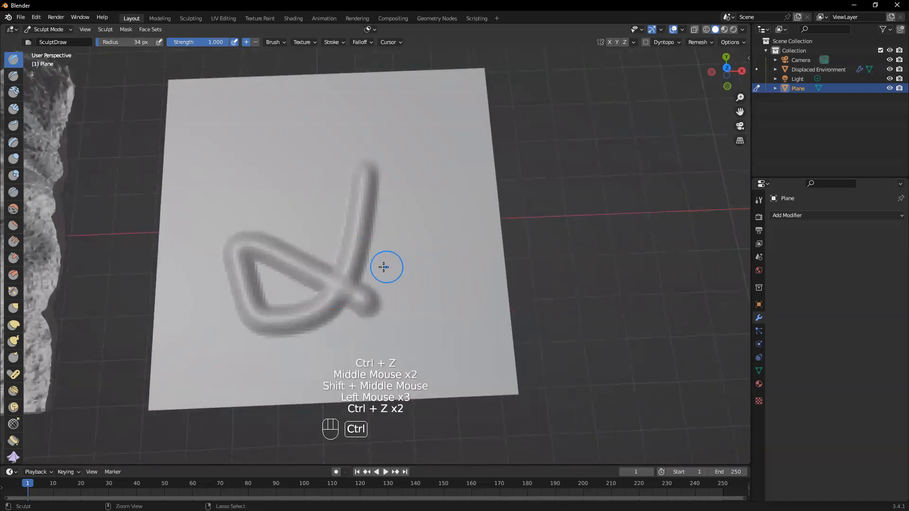
Sculpt a large raised figure of crossing and looped strokes on the plane with the Draw brush
mouse_move(367, 199)
left_mouse_down()
mouse_move(331, 280)
mouse_move(405, 338)
left_mouse_up()
left_click_drag(300, 304, 258, 139)
left_click_drag(237, 192, 349, 193)
Sculpt smaller curved, short and zigzag raised strokes on the blank areas around the large figure
mouse_move(349, 192)
middle_mouse_down()
mouse_move(345, 203)
mouse_move(335, 189)
mouse_move(332, 295)
middle_mouse_up()
mouse_move(284, 287)
left_mouse_down()
mouse_move(345, 316)
mouse_move(359, 294)
left_mouse_up()
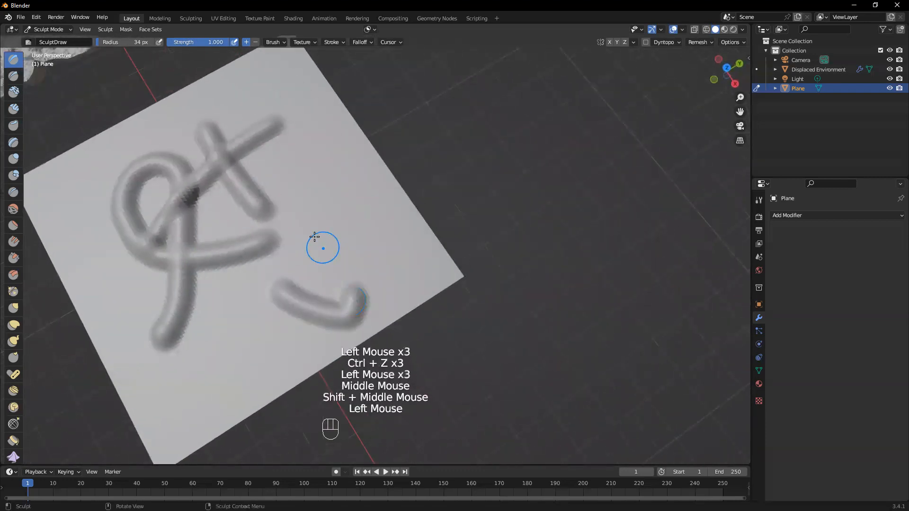
left_click_drag(320, 249, 369, 274)
mouse_move(396, 277)
middle_mouse_down()
mouse_move(336, 253)
mouse_move(363, 209)
mouse_move(433, 213)
mouse_move(350, 163)
mouse_move(303, 158)
middle_mouse_up()
mouse_move(477, 151)
middle_mouse_down("shift")
mouse_move(460, 210)
mouse_move(318, 264)
mouse_move(305, 219)
mouse_move(370, 349)
mouse_move(335, 305)
mouse_move(361, 275)
mouse_move(304, 348)
mouse_move(312, 315)
middle_mouse_up("shift")
scroll(305, 219, "up", 2)
left_click(317, 276)
left_click(330, 269)
middle_click_drag(312, 315, 388, 287)
mouse_move(347, 315)
left_mouse_down()
mouse_move(390, 341)
mouse_move(384, 348)
left_mouse_up()
mouse_move(407, 339)
left_mouse_down()
mouse_move(446, 324)
mouse_move(457, 332)
left_mouse_up()
left_click_drag(350, 273, 432, 274)
middle_click_drag(302, 329, 220, 243)
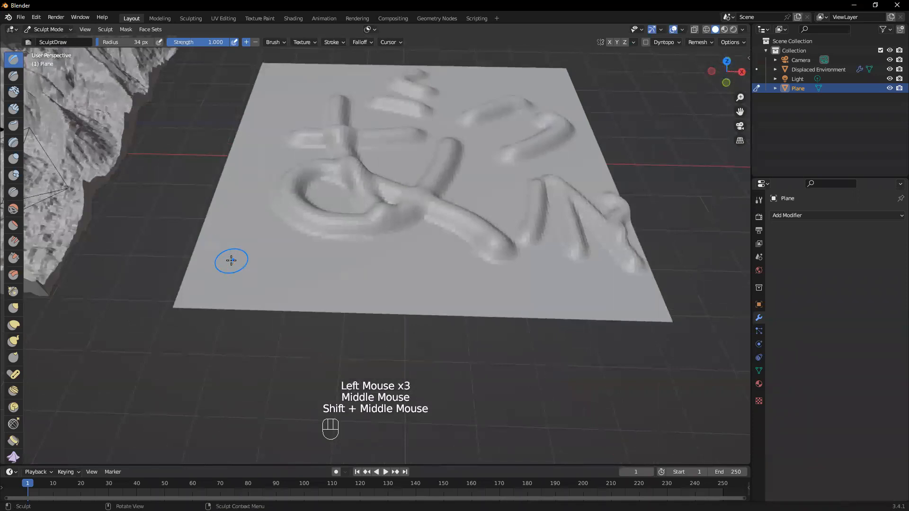
middle_click_drag(231, 260, 269, 263)
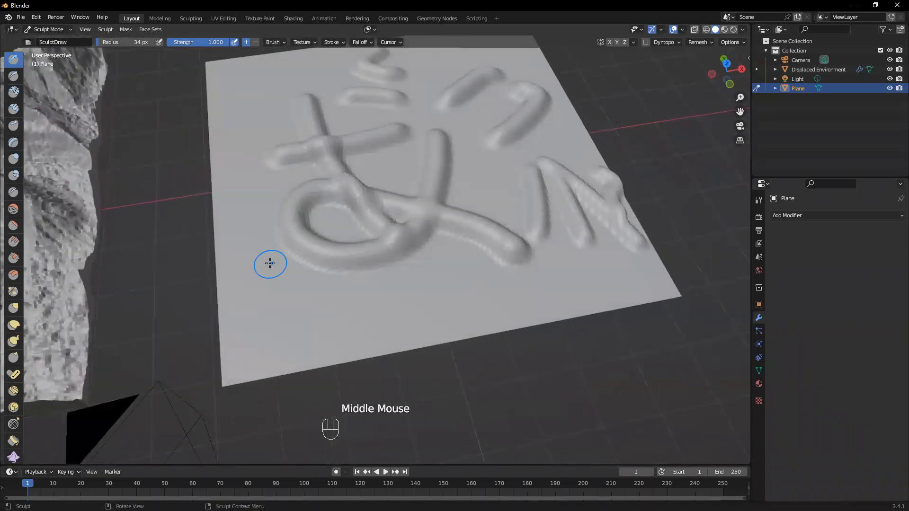
mouse_move(302, 300)
middle_mouse_down()
mouse_move(313, 287)
mouse_move(291, 303)
middle_mouse_up()
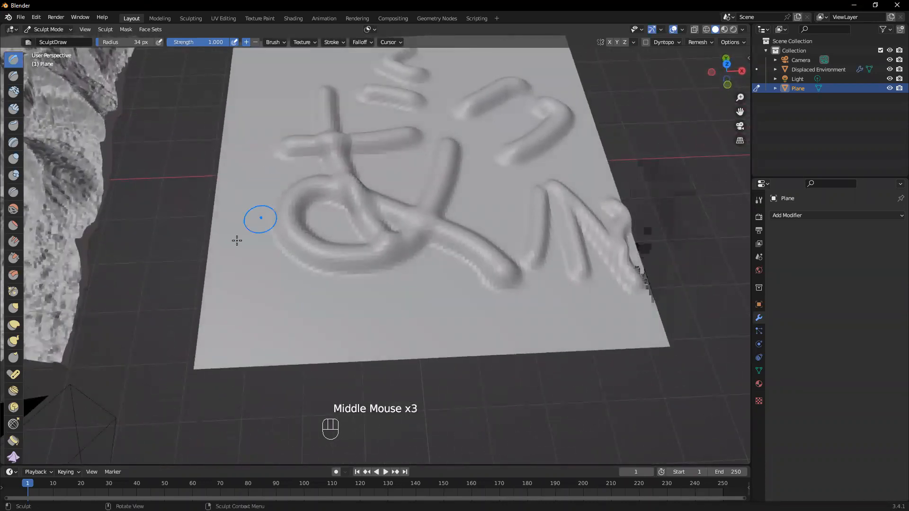
mouse_move(253, 294)
middle_mouse_down()
mouse_move(258, 284)
mouse_move(235, 308)
mouse_move(158, 277)
mouse_move(259, 298)
middle_mouse_up()
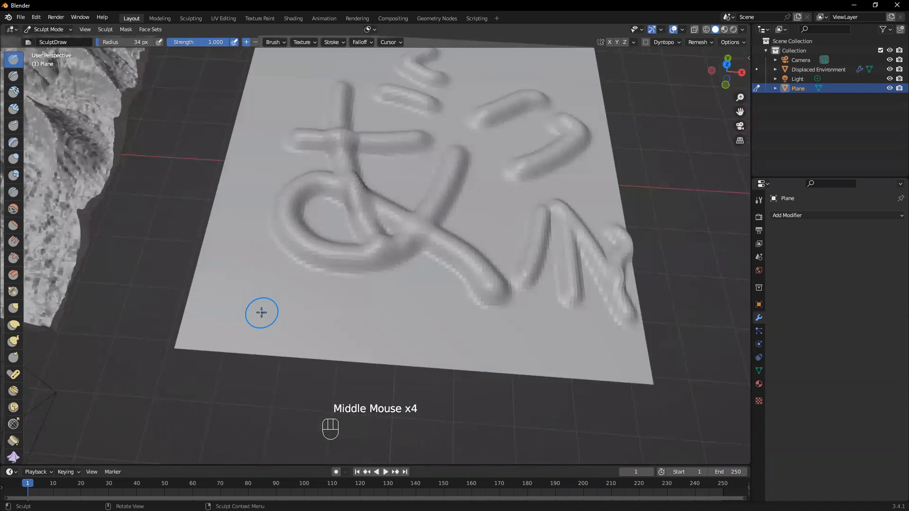
middle_click_drag(266, 311, 276, 306)
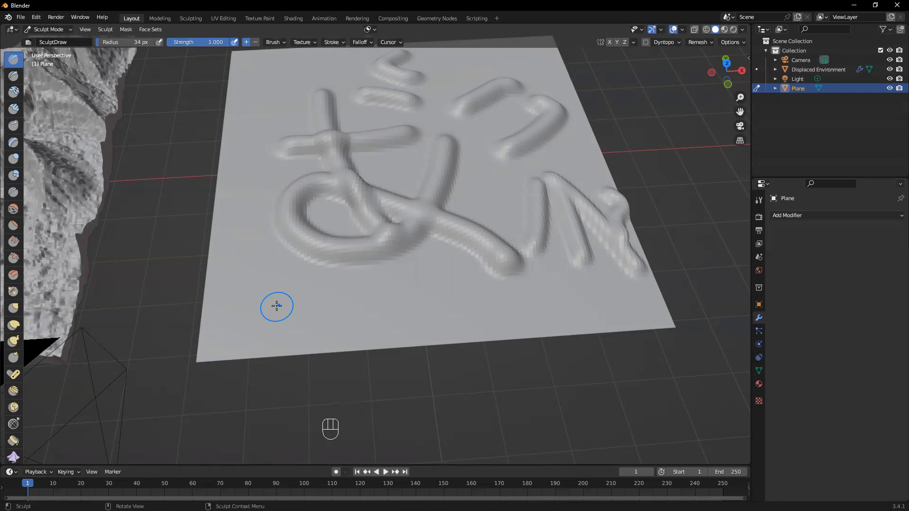
mouse_move(267, 305)
middle_mouse_down()
mouse_move(290, 282)
mouse_move(272, 275)
mouse_move(293, 240)
mouse_move(382, 280)
mouse_move(291, 260)
mouse_move(265, 244)
mouse_move(270, 236)
mouse_move(292, 257)
mouse_move(284, 280)
mouse_move(223, 309)
middle_mouse_up()
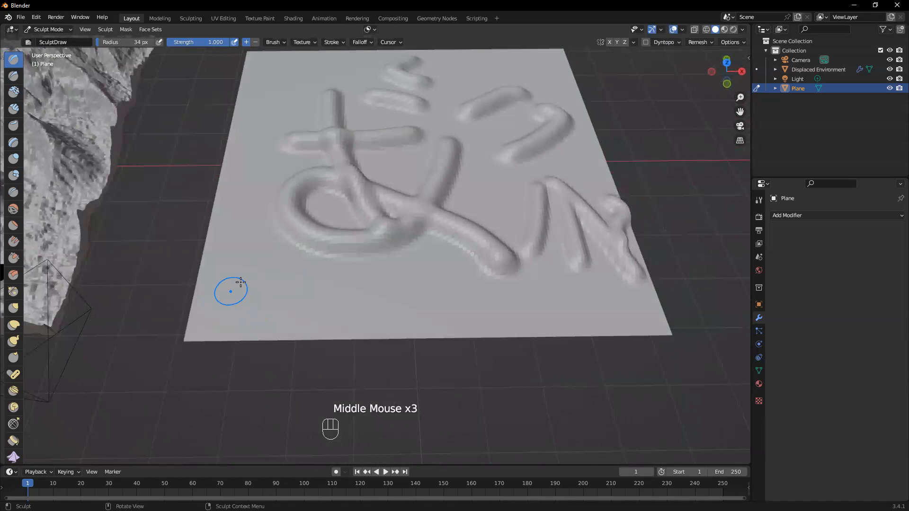
Sculpt additional winding Draw strokes across the plane's blank areas beside the large looped figure
left_click_drag(233, 275, 588, 311)
mouse_move(588, 311)
middle_mouse_down()
mouse_move(507, 290)
mouse_move(436, 336)
middle_mouse_up()
mouse_move(303, 171)
left_mouse_down()
mouse_move(309, 202)
mouse_move(446, 321)
left_mouse_up()
mouse_move(446, 320)
middle_mouse_down()
mouse_move(367, 263)
mouse_move(400, 244)
mouse_move(388, 279)
middle_mouse_up()
Sculpt sharp creases over the looped figure with the Draw Sharp brush
left_click(14, 76)
left_click_drag(361, 175, 363, 178)
mouse_move(395, 223)
left_mouse_down()
mouse_move(234, 300)
mouse_move(270, 365)
mouse_move(300, 386)
mouse_move(258, 265)
mouse_move(263, 354)
left_mouse_up()
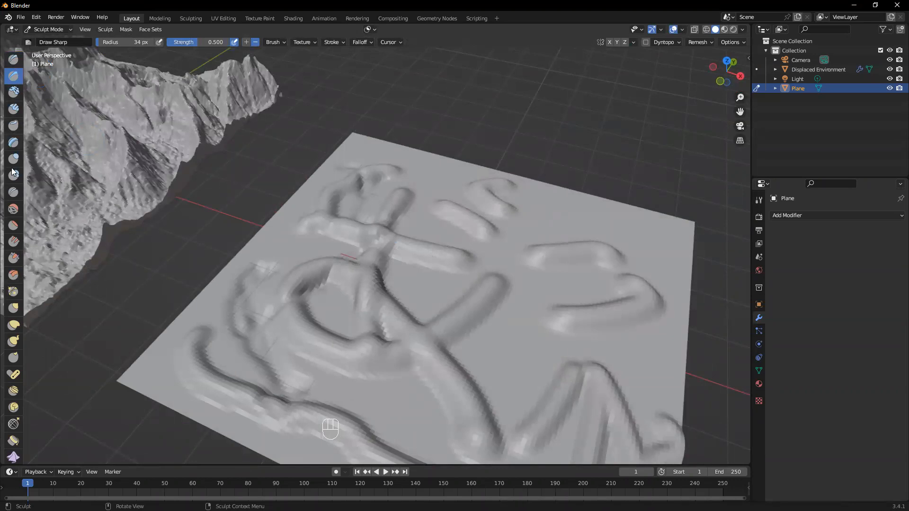
Step through the sculpt brushes from Draw to Inflate/Deflate
left_click(14, 62)
left_click(14, 79)
left_click(15, 98)
left_click(14, 113)
left_click(14, 130)
left_click(14, 160)
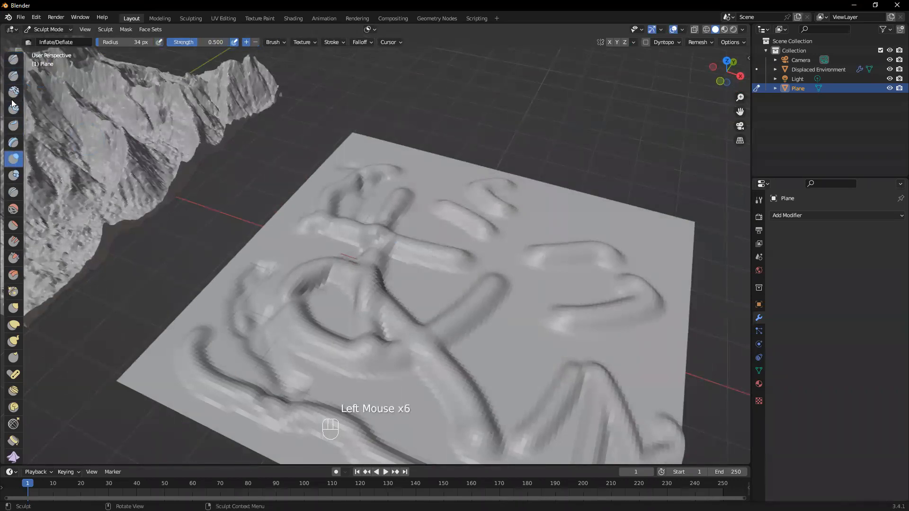
Sculpt more raised strokes over the existing shapes and the plane's far side with the Draw brush
left_click(9, 59)
mouse_move(388, 199)
left_mouse_down()
mouse_move(433, 182)
mouse_move(634, 237)
mouse_move(667, 258)
left_mouse_up()
mouse_move(666, 257)
middle_mouse_down()
mouse_move(523, 253)
mouse_move(505, 185)
mouse_move(473, 271)
mouse_move(501, 320)
middle_mouse_up()
left_click(523, 254)
Sculpt further strokes between the raised shapes with the Draw Sharp brush
left_click(13, 76)
left_click_drag(383, 231, 347, 246)
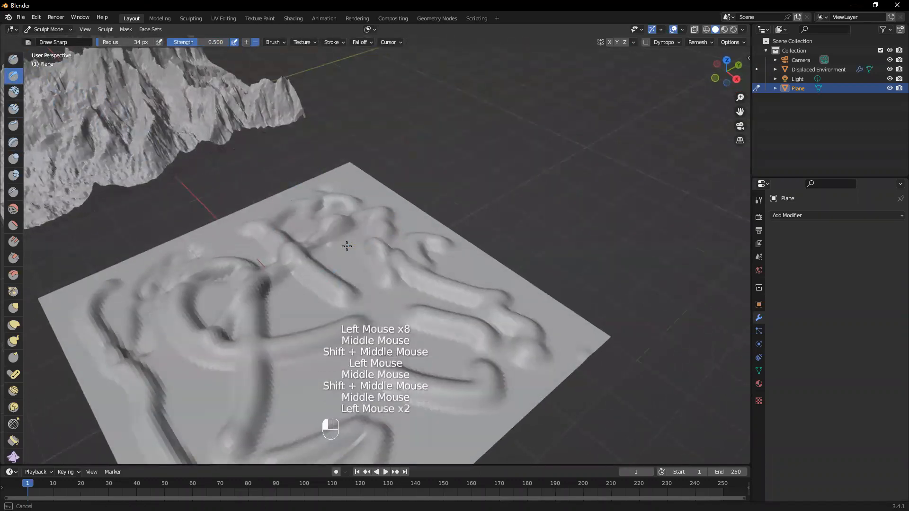
mouse_move(310, 401)
left_mouse_down()
mouse_move(321, 385)
mouse_move(436, 432)
left_mouse_up()
Sculpt soft built-up strokes between the raised shapes and along the plane's near corner with the Clay brush
left_click(13, 92)
mouse_move(263, 284)
left_mouse_down()
mouse_move(273, 312)
mouse_move(298, 304)
mouse_move(381, 331)
left_mouse_up()
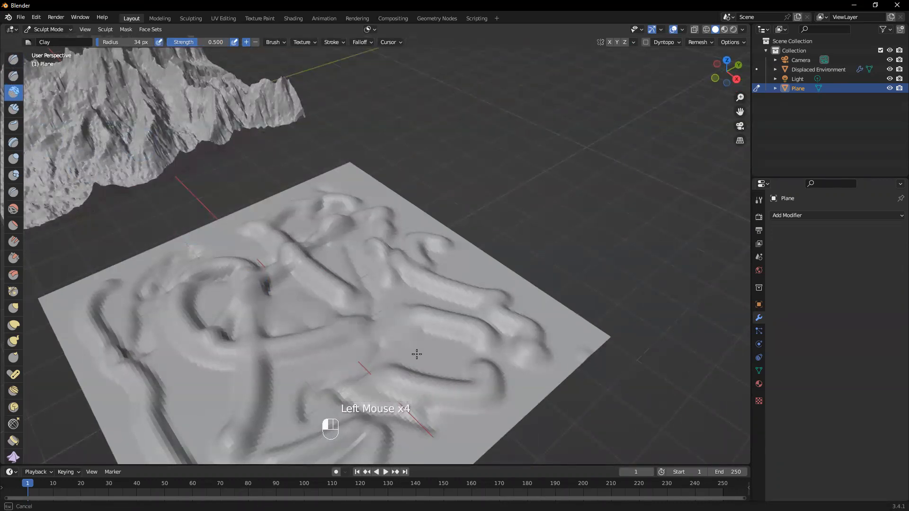
left_click_drag(288, 429, 233, 422)
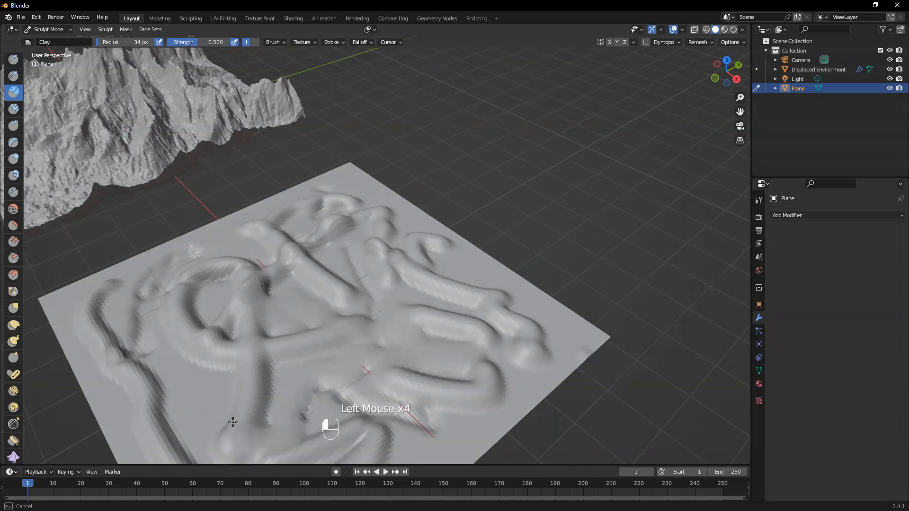
mouse_move(159, 365)
left_mouse_down()
mouse_move(183, 418)
mouse_move(222, 461)
left_mouse_up()
mouse_move(223, 462)
middle_mouse_down()
mouse_move(259, 370)
mouse_move(286, 338)
mouse_move(280, 246)
mouse_move(330, 320)
middle_mouse_up()
left_click_drag(330, 320, 333, 323)
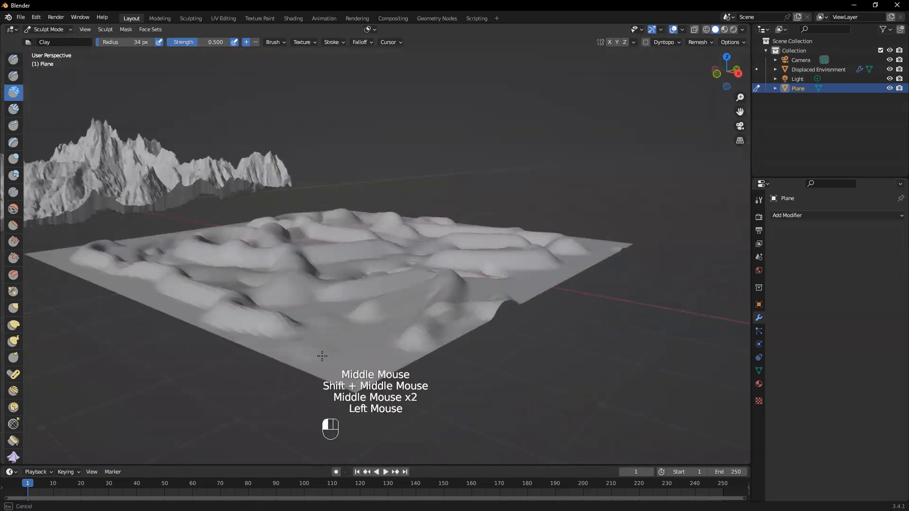
mouse_move(423, 289)
left_mouse_down()
mouse_move(358, 348)
mouse_move(268, 355)
left_mouse_up()
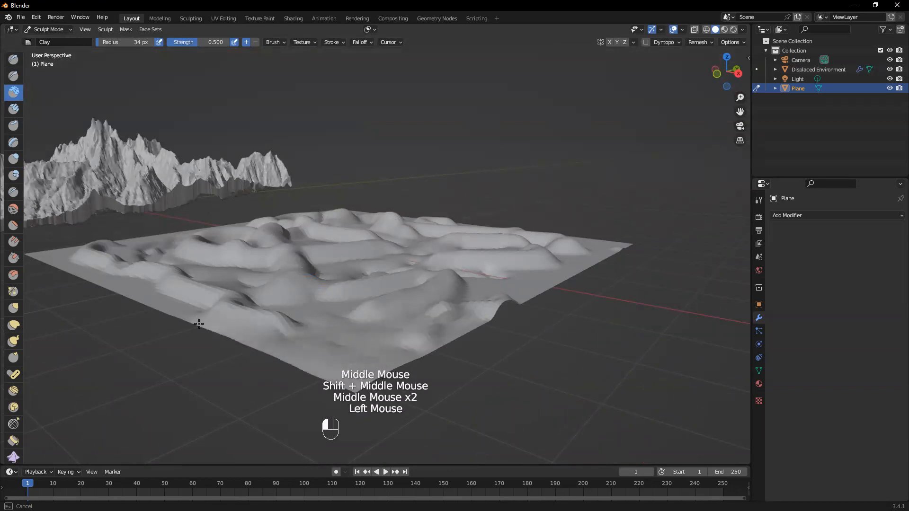
Build up the plane's near edge and corner with broad strokes of the Clay Strips brush
left_click(13, 109)
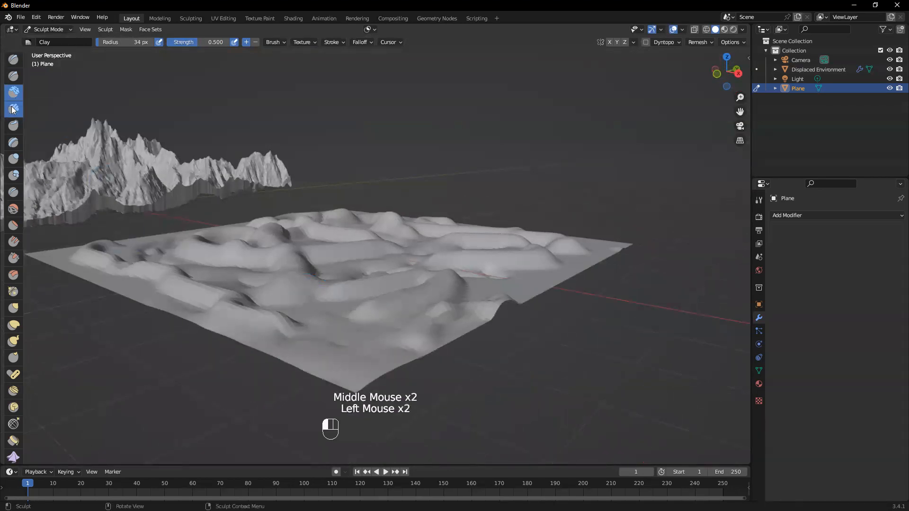
middle_click_drag(341, 303, 358, 292)
mouse_move(358, 292)
left_mouse_down()
mouse_move(256, 331)
mouse_move(225, 300)
mouse_move(441, 332)
mouse_move(576, 273)
mouse_move(473, 421)
mouse_move(432, 396)
mouse_move(334, 440)
mouse_move(406, 376)
mouse_move(237, 407)
mouse_move(203, 374)
mouse_move(84, 389)
mouse_move(458, 365)
mouse_move(426, 405)
mouse_move(421, 432)
left_mouse_up()
mouse_move(422, 433)
middle_mouse_down()
mouse_move(498, 356)
mouse_move(464, 412)
mouse_move(369, 440)
middle_mouse_up()
mouse_move(369, 440)
left_mouse_down()
mouse_move(282, 460)
mouse_move(287, 449)
left_mouse_up()
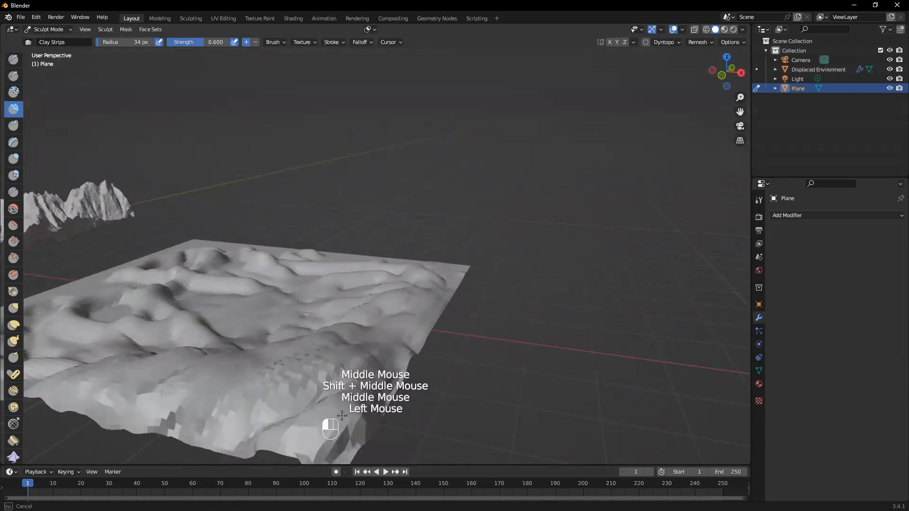
Pile further Clay Strips strokes onto the near corner to form a raised mountain mass with surrounding slopes
middle_click_drag(318, 412, 382, 245)
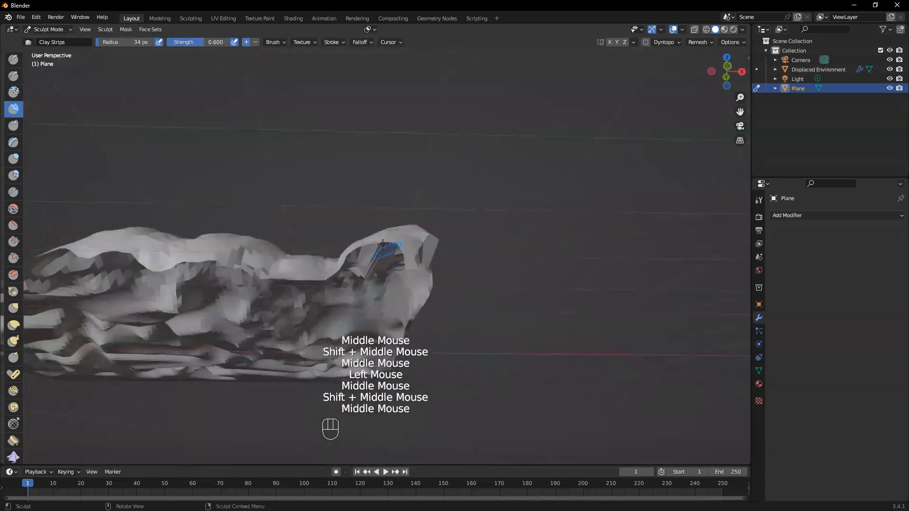
mouse_move(364, 274)
middle_mouse_down()
mouse_move(374, 265)
mouse_move(342, 373)
mouse_move(406, 279)
middle_mouse_up()
mouse_move(384, 315)
left_mouse_down()
mouse_move(426, 350)
mouse_move(444, 334)
mouse_move(450, 360)
mouse_move(426, 379)
mouse_move(290, 371)
mouse_move(411, 364)
mouse_move(367, 355)
left_mouse_up()
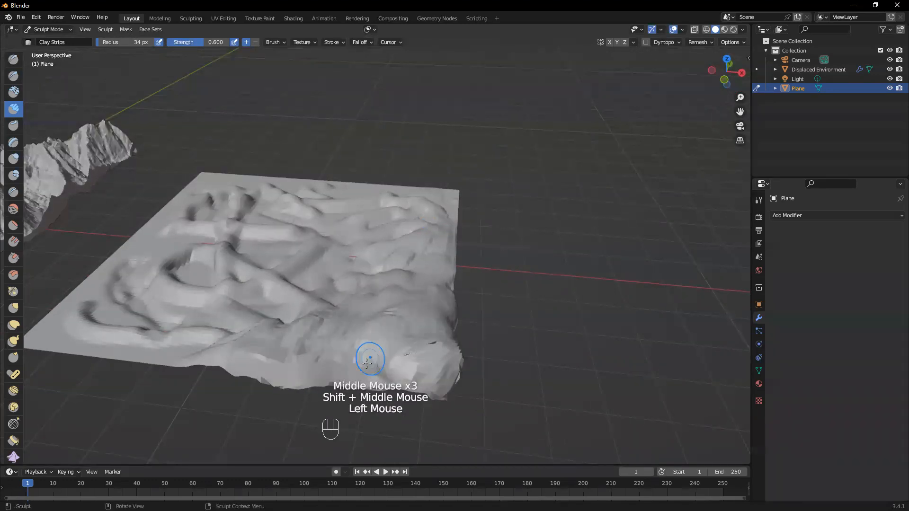
middle_click_drag(367, 355, 461, 314)
mouse_move(426, 343)
left_mouse_down()
mouse_move(450, 350)
mouse_move(450, 369)
left_mouse_up()
mouse_move(450, 369)
middle_mouse_down()
mouse_move(410, 343)
mouse_move(385, 351)
mouse_move(382, 333)
middle_mouse_up()
mouse_move(501, 294)
left_mouse_down()
mouse_move(371, 375)
mouse_move(433, 348)
left_mouse_up()
left_click_drag(457, 300, 440, 316)
middle_click_drag(466, 312, 559, 303)
mouse_move(509, 270)
left_mouse_down()
mouse_move(469, 277)
mouse_move(480, 262)
mouse_move(492, 268)
left_mouse_up()
Push the surface beside the raised corner with a stroke of the Clay Thumb brush
left_click(13, 125)
mouse_move(492, 268)
middle_mouse_down()
mouse_move(500, 285)
mouse_move(471, 348)
middle_mouse_up()
scroll(462, 355, "up", 3)
mouse_move(493, 290)
left_mouse_down()
mouse_move(500, 284)
mouse_move(514, 310)
left_mouse_up()
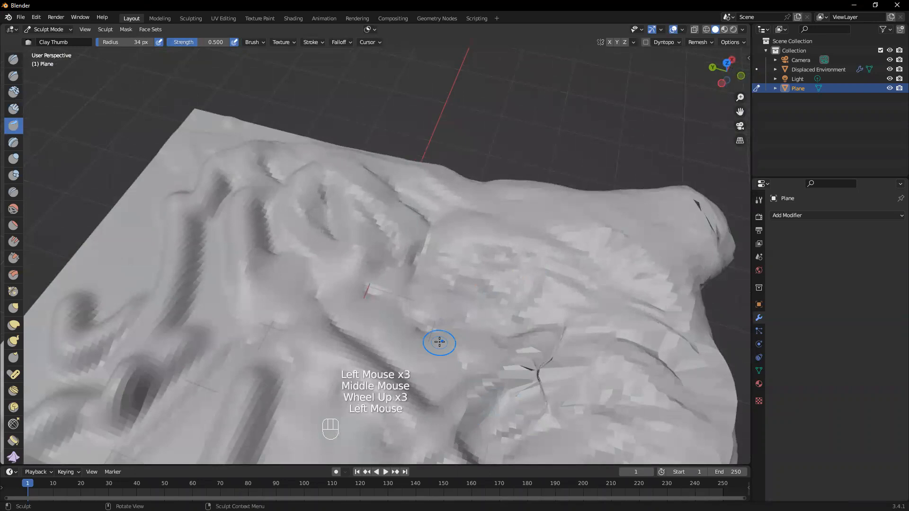
Sculpt a stepped, rugged area behind the raised corner with the Layer brush
left_click(18, 150)
mouse_move(433, 242)
left_mouse_down()
mouse_move(488, 260)
mouse_move(568, 314)
mouse_move(501, 232)
mouse_move(454, 208)
left_mouse_up()
mouse_move(454, 208)
middle_mouse_down()
mouse_move(331, 218)
mouse_move(239, 240)
mouse_move(186, 181)
middle_mouse_up()
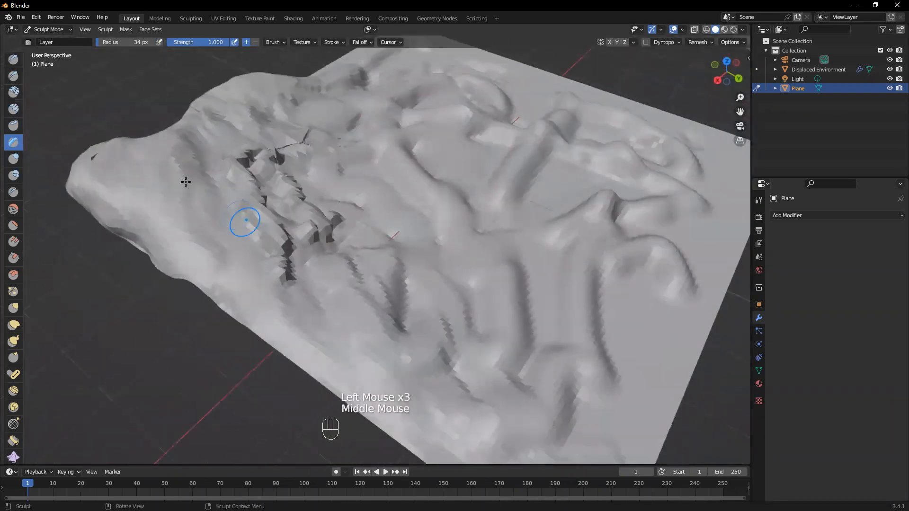
Work over the rugged area with a Clay Strips stroke and swell the slope beside it with Inflate/Deflate
left_click(14, 109)
left_click_drag(247, 183, 305, 265)
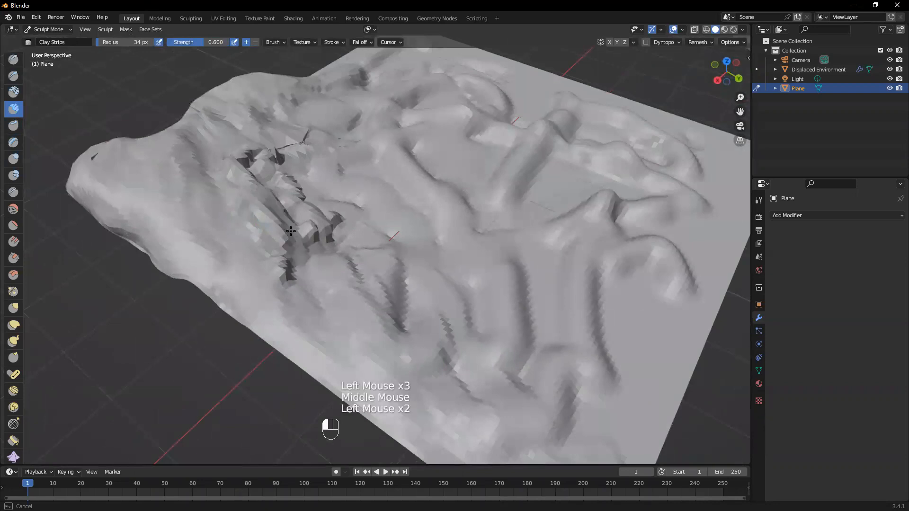
left_click(11, 156)
left_click_drag(275, 210, 276, 210)
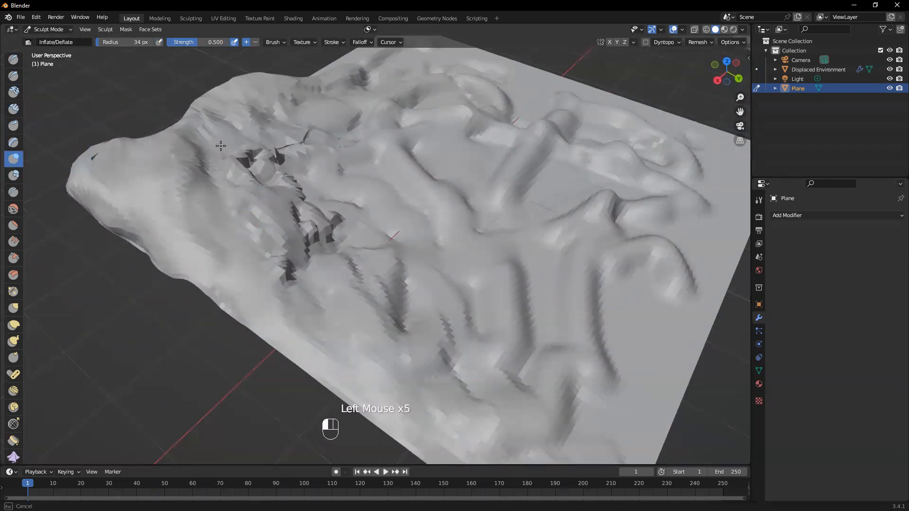
Add rounded bulges on the raised corner and the rugged slope with the Blob brush
middle_click_drag(170, 182, 18, 176)
left_click(17, 176)
middle_click_drag(189, 165, 192, 193)
mouse_move(229, 173)
left_mouse_down()
mouse_move(235, 185)
mouse_move(259, 190)
left_mouse_up()
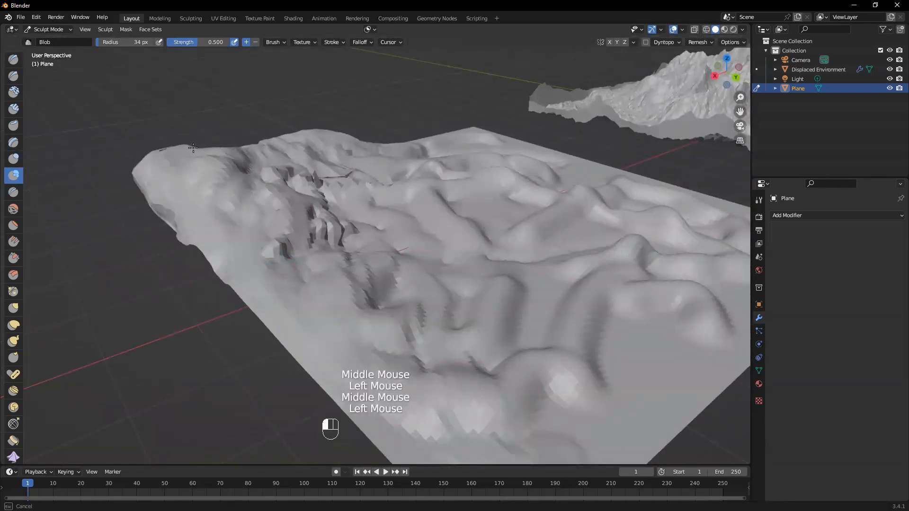
Carve creases across the raised corner and its slopes with the Crease brush
left_click(15, 192)
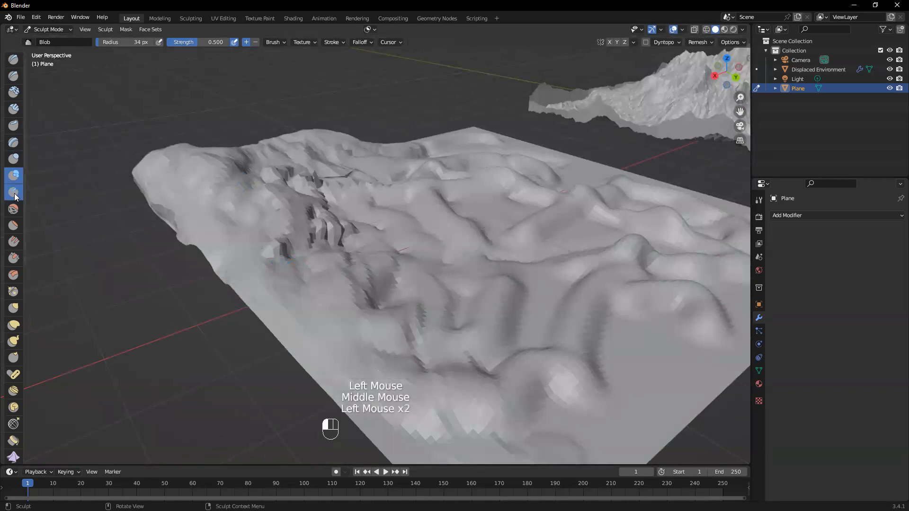
left_click(219, 145)
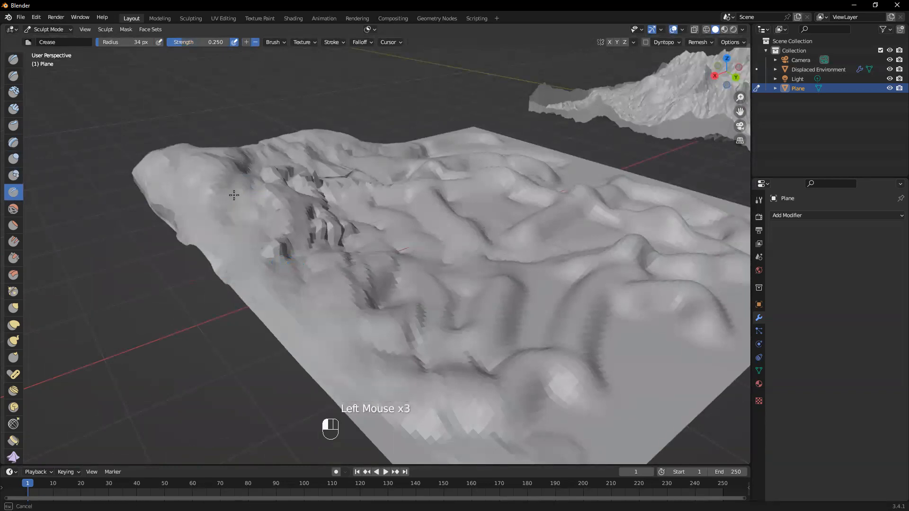
scroll(232, 196, "up", 3)
middle_click_drag(223, 179, 220, 296)
scroll(361, 278, "up", 3)
left_click(411, 266)
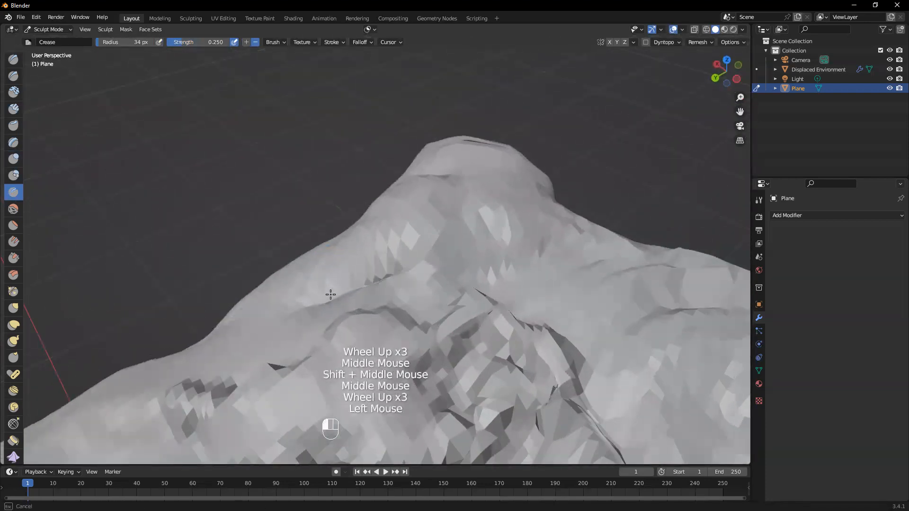
left_click(476, 268)
left_click_drag(459, 270, 476, 323)
middle_click_drag(476, 324, 457, 291)
mouse_move(435, 398)
middle_mouse_down("shift")
mouse_move(513, 320)
mouse_move(536, 311)
mouse_move(331, 292)
middle_mouse_up("shift")
left_click_drag(313, 286, 196, 322)
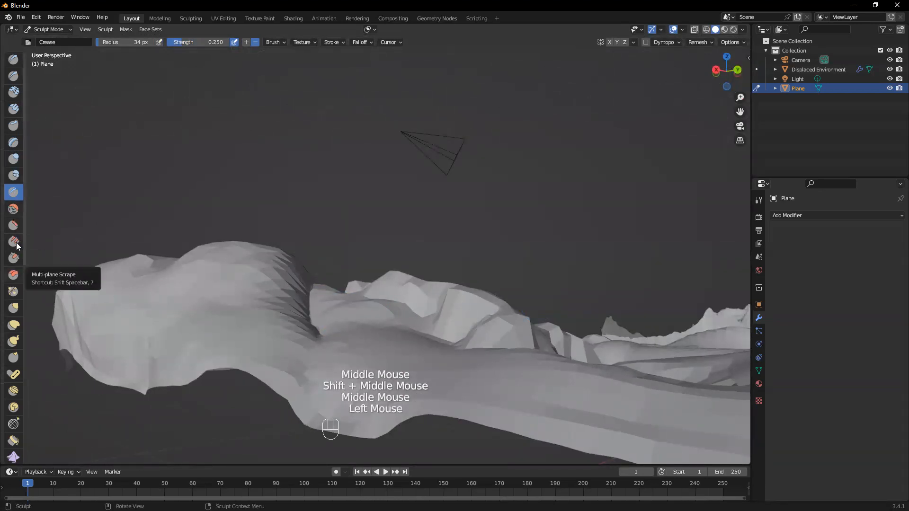
Soften the creased slope and summit of the raised corner with the Smooth brush
left_click(13, 209)
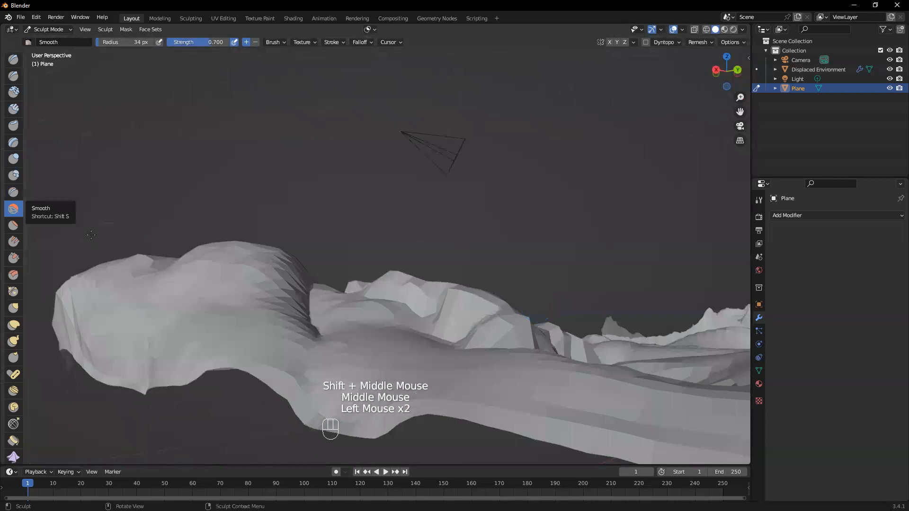
middle_click_drag(236, 307, 386, 379)
scroll(319, 227, "down", 1)
middle_click_drag(318, 227, 323, 277, "shift")
mouse_move(329, 208)
left_mouse_down()
mouse_move(305, 296)
mouse_move(73, 202)
left_mouse_up()
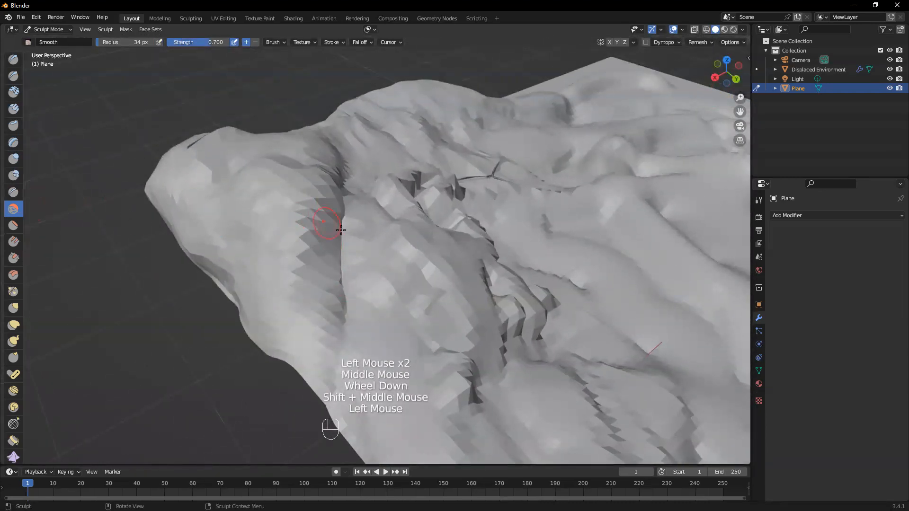
left_click_drag(324, 217, 306, 207)
left_click_drag(258, 154, 217, 153)
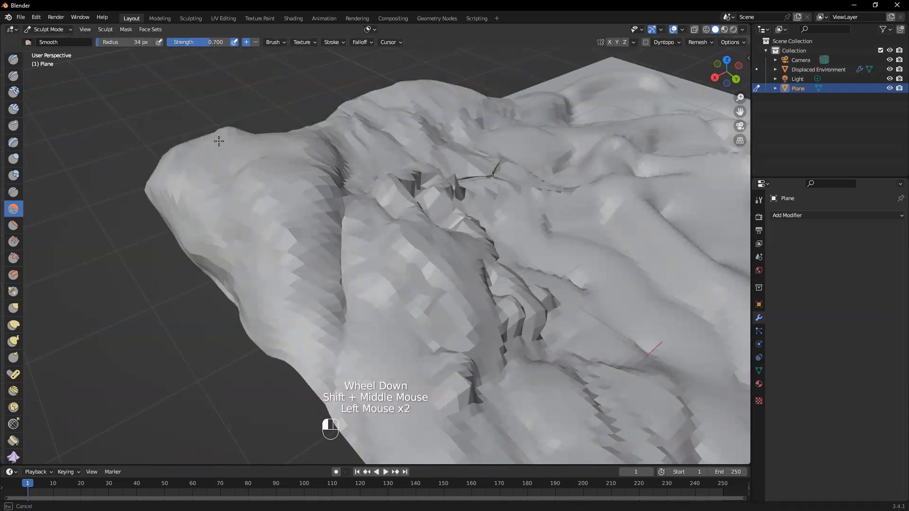
left_click_drag(238, 131, 217, 142)
Smooth the jagged faces on the other side of the raised corner and down its outer slope
middle_click_drag(217, 142, 379, 213)
scroll(386, 218, "down", 2)
scroll(385, 217, "down", 1)
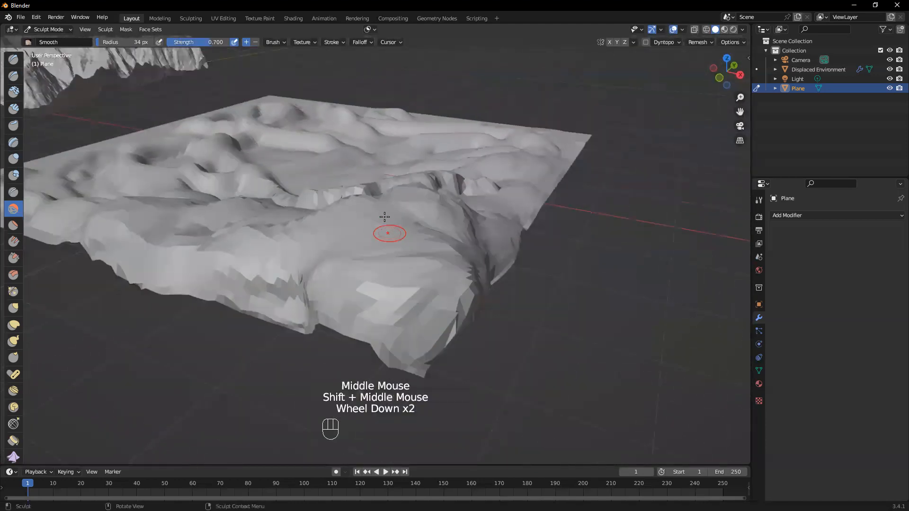
mouse_move(394, 258)
middle_mouse_down()
mouse_move(450, 278)
mouse_move(507, 237)
mouse_move(495, 227)
middle_mouse_up()
left_click(495, 226)
left_click_drag(453, 220, 447, 239)
middle_click_drag(446, 243, 440, 305)
mouse_move(425, 285)
left_mouse_down()
mouse_move(419, 276)
mouse_move(456, 235)
left_mouse_up()
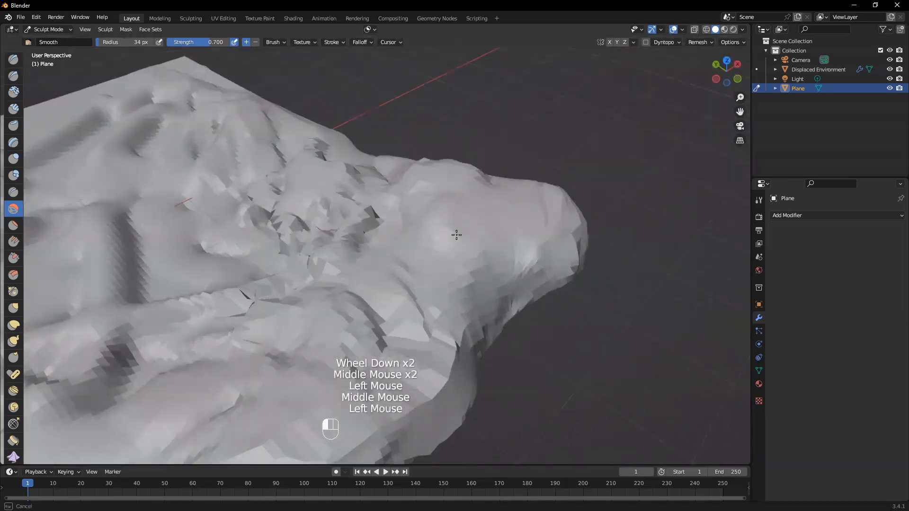
mouse_move(393, 304)
left_mouse_down()
mouse_move(395, 278)
mouse_move(402, 289)
mouse_move(468, 293)
mouse_move(499, 259)
left_mouse_up()
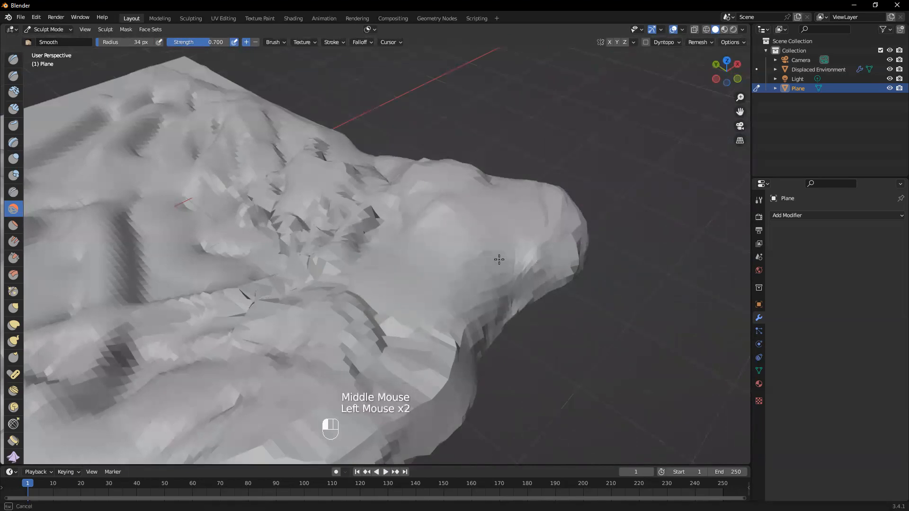
mouse_move(484, 291)
left_mouse_down()
mouse_move(490, 270)
mouse_move(496, 295)
left_mouse_up()
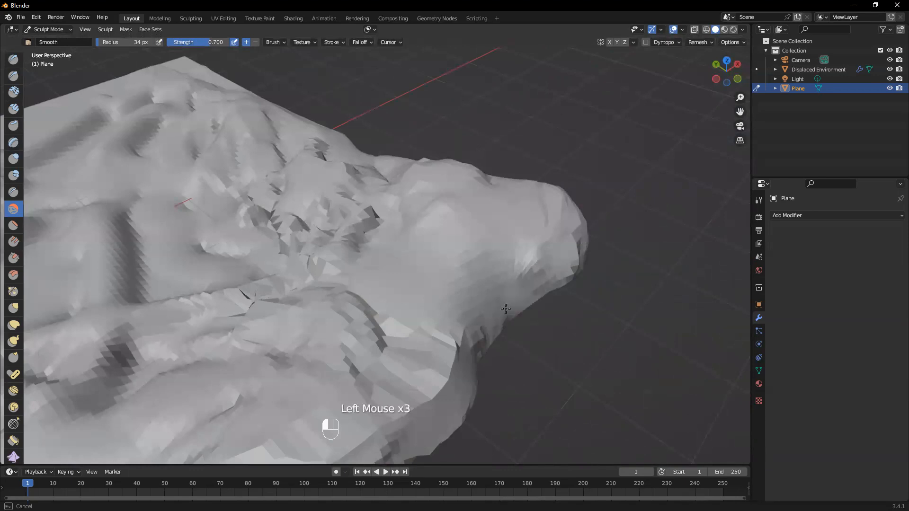
left_click_drag(494, 339, 492, 348)
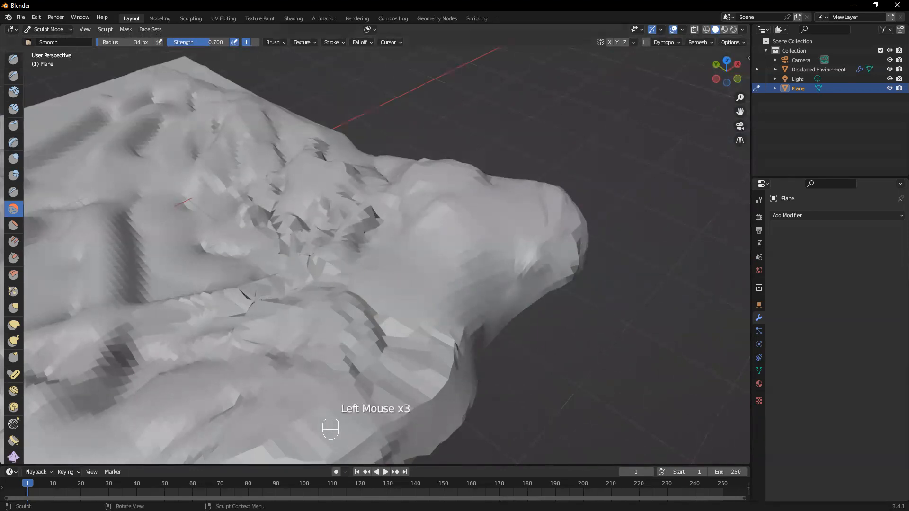
Flatten the ridges at the plane's opposite corner with the Flatten/Contrast brush at a 349 px radius
left_click(13, 226)
middle_click_drag(415, 257, 383, 150)
scroll(237, 57, "down", 2)
left_click_drag(116, 42, 138, 42)
middle_click_drag(166, 68, 284, 264)
mouse_move(289, 272)
left_mouse_down()
mouse_move(294, 278)
mouse_move(299, 254)
mouse_move(271, 213)
mouse_move(217, 326)
mouse_move(282, 213)
mouse_move(204, 255)
left_mouse_up()
mouse_move(166, 148)
middle_mouse_down()
mouse_move(199, 90)
mouse_move(237, 246)
mouse_move(256, 279)
middle_mouse_up()
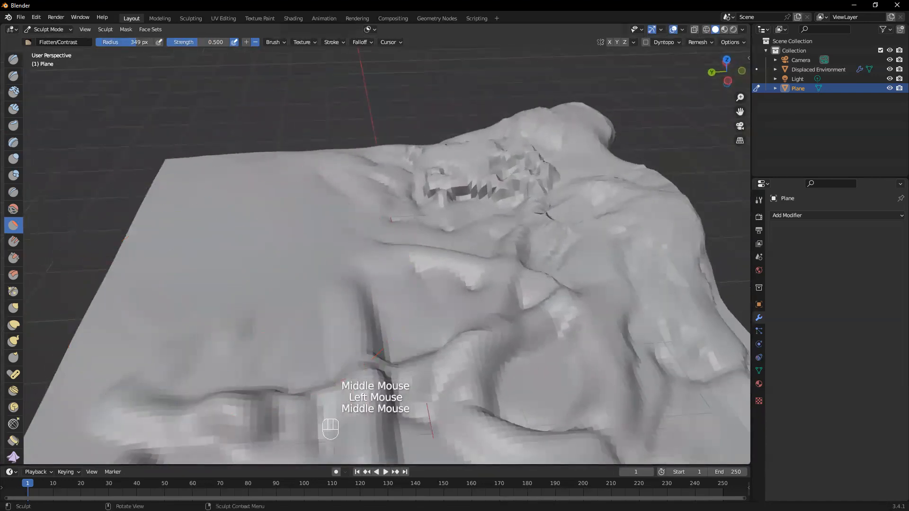
Fill the remaining hollows around the flattened corner with the Fill/Deepen brush
left_click(14, 242)
mouse_move(196, 195)
left_mouse_down()
mouse_move(198, 227)
mouse_move(361, 211)
left_mouse_up()
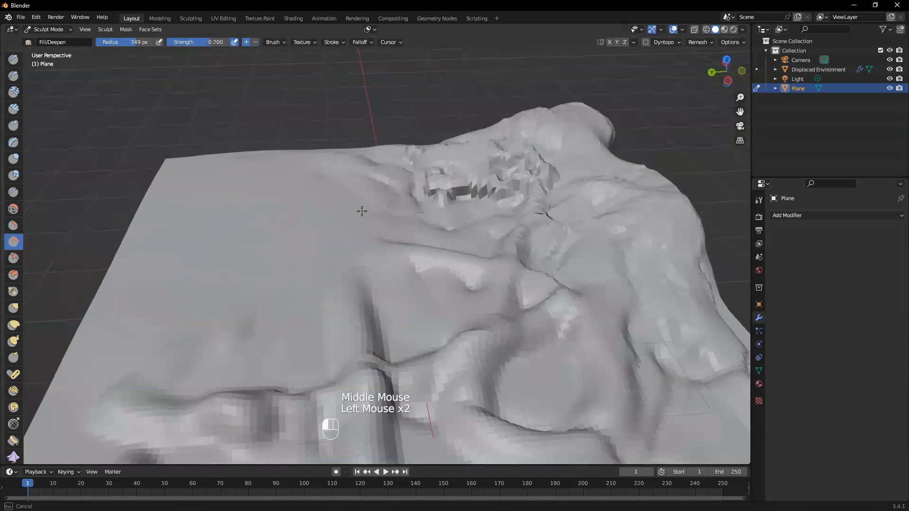
left_click_drag(356, 130, 269, 232)
mouse_move(281, 208)
middle_mouse_down()
mouse_move(322, 166)
mouse_move(377, 155)
mouse_move(384, 172)
middle_mouse_up()
middle_click_drag(426, 202, 224, 272)
left_click(223, 272)
left_click_drag(223, 272, 182, 260)
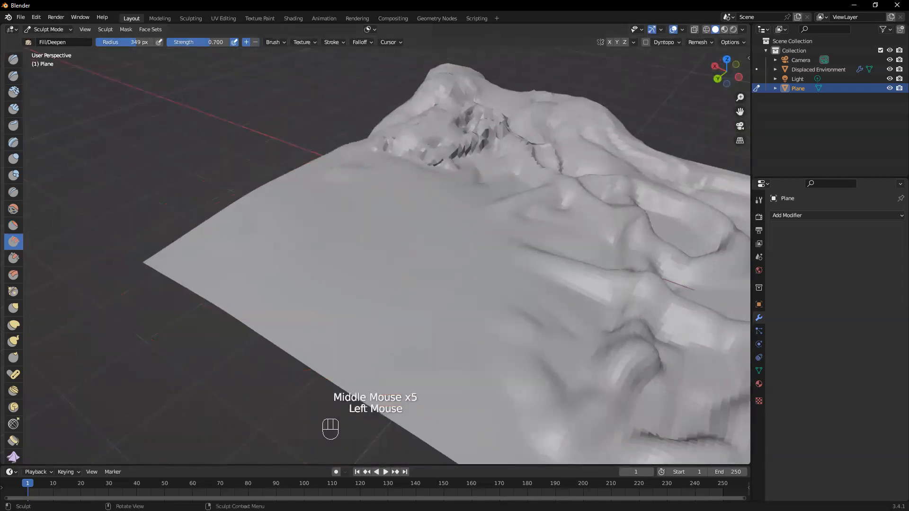
Scrape the flattened corner area with large strokes of the Scrape/Peaks brush
left_click(13, 257)
left_click_drag(300, 251, 349, 211)
left_click_drag(364, 288, 407, 278)
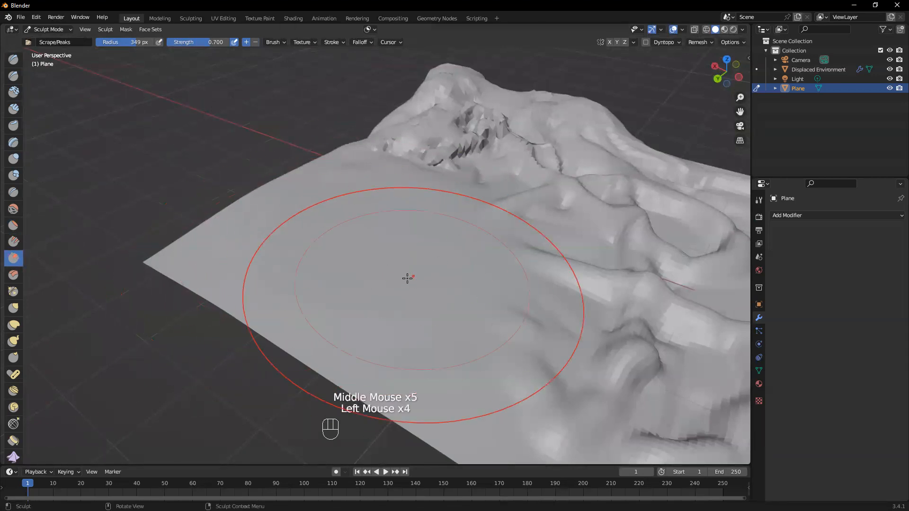
left_click_drag(376, 233, 306, 175)
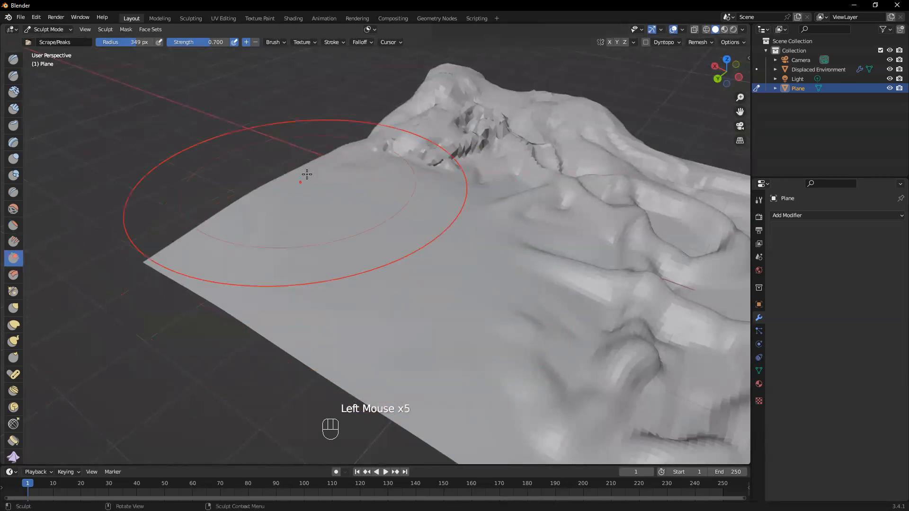
Reduce the Scrape/Peaks brush radius to 38 px and apply a stroke over the flattened area
scroll(375, 219, "down", 1, "ctrl")
scroll(377, 219, "down", 1, "ctrl")
scroll(378, 160, "up", 2, "ctrl")
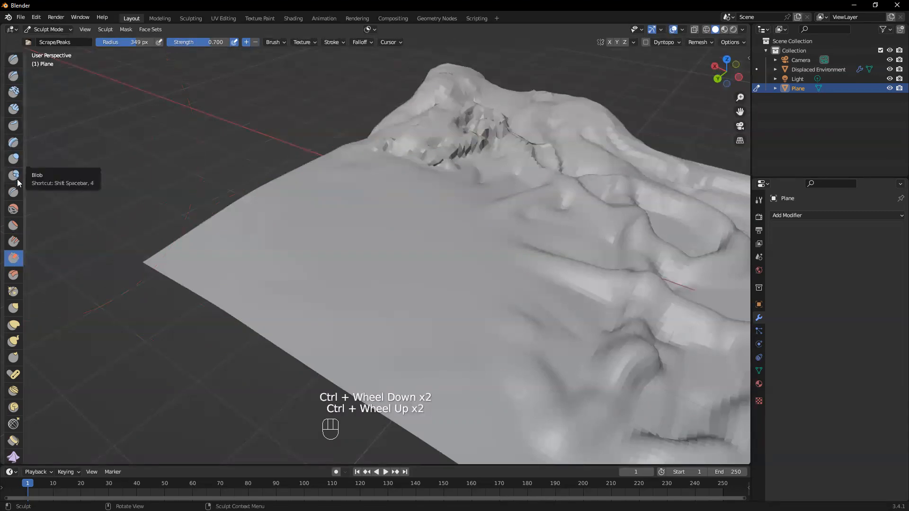
scroll(378, 251, "up", 1)
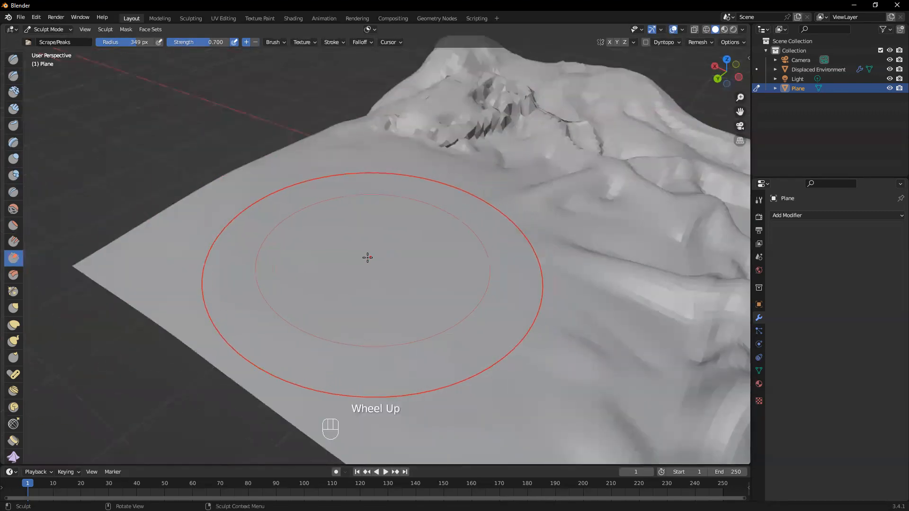
scroll(349, 251, "down", 2, "ctrl")
left_click_drag(146, 43, 137, 44)
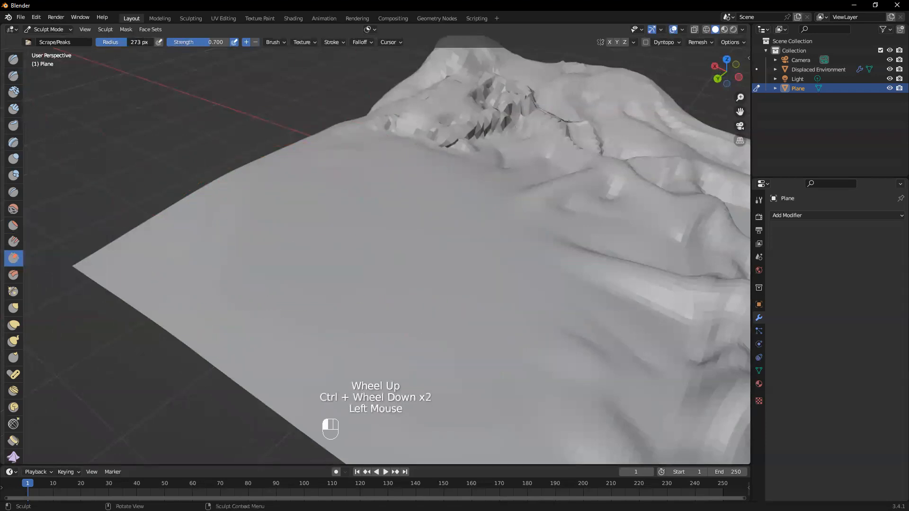
mouse_move(230, 207)
left_mouse_down()
mouse_move(256, 235)
mouse_move(266, 276)
mouse_move(280, 214)
left_mouse_up()
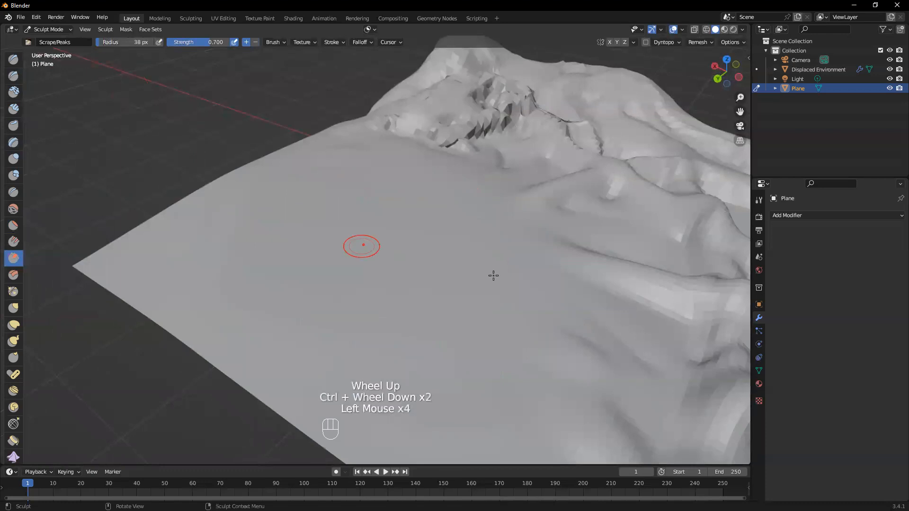
Scrape the ridge slope beside the flattened area with short strokes of the Scrape/Peaks brush at a 38 px radius
middle_click_drag(358, 245, 355, 286, "shift")
left_click(418, 214)
left_click_drag(436, 242, 446, 204)
mouse_move(432, 221)
middle_mouse_down()
mouse_move(463, 257)
mouse_move(443, 244)
middle_mouse_up()
scroll(477, 263, "up", 4)
left_click(328, 177)
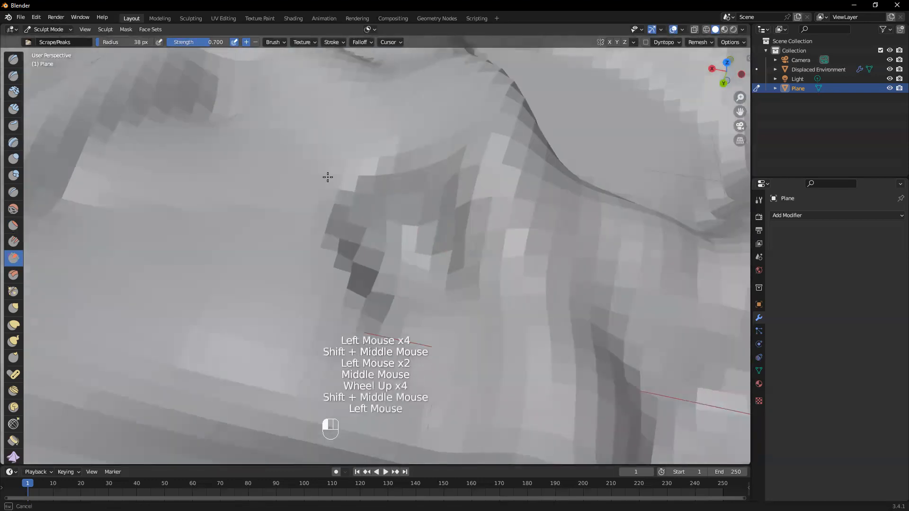
scroll(339, 215, "down", 1)
left_click(348, 193)
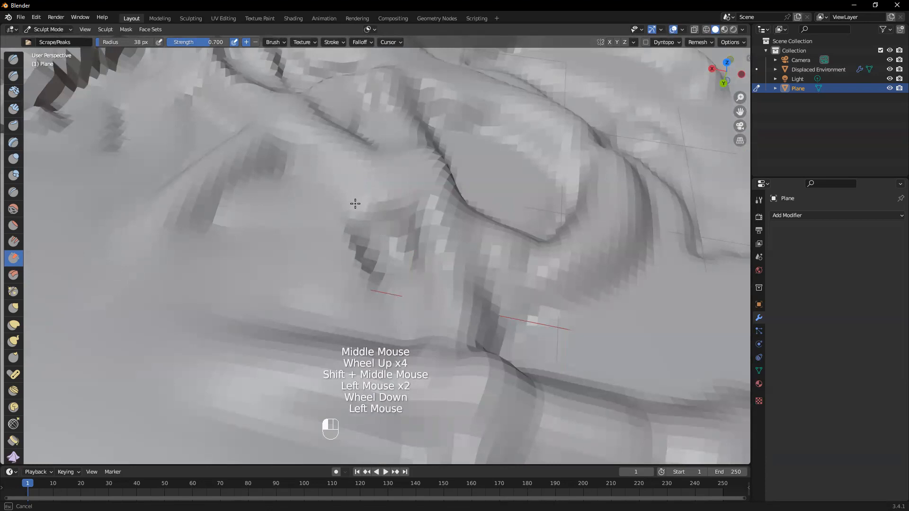
left_click_drag(348, 234, 353, 194)
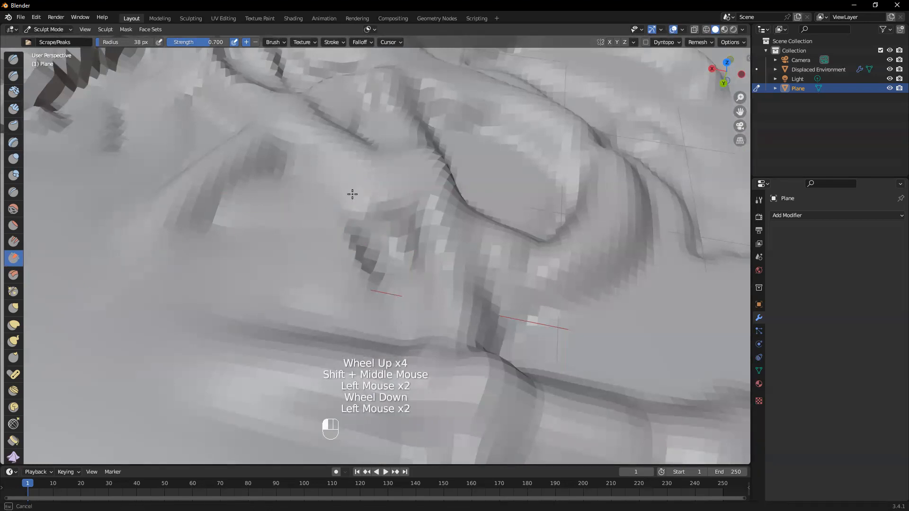
left_click_drag(387, 248, 375, 229)
Scrape a narrow groove down across the central ridges with the Scrape/Peaks brush
scroll(375, 229, "down", 2)
mouse_move(376, 229)
middle_mouse_down()
mouse_move(374, 239)
mouse_move(349, 239)
mouse_move(412, 255)
mouse_move(426, 278)
mouse_move(406, 268)
middle_mouse_up()
left_click_drag(406, 268, 405, 260)
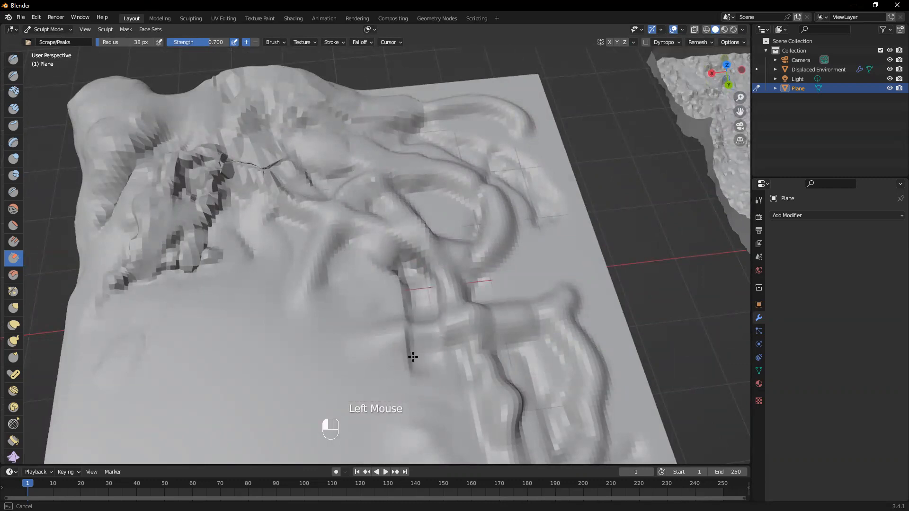
left_click_drag(436, 427, 431, 361)
Carve rough, sharp-edged facets into the slope between the central ridges and the flat area with the Multi-plane Scrape brush
mouse_move(430, 361)
middle_mouse_down()
mouse_move(414, 280)
mouse_move(44, 311)
middle_mouse_up()
left_click(16, 280)
middle_click_drag(165, 284, 318, 279)
mouse_move(319, 278)
left_mouse_down()
mouse_move(303, 310)
mouse_move(309, 356)
mouse_move(386, 340)
mouse_move(371, 271)
mouse_move(362, 327)
mouse_move(357, 308)
mouse_move(375, 291)
mouse_move(387, 251)
left_mouse_up()
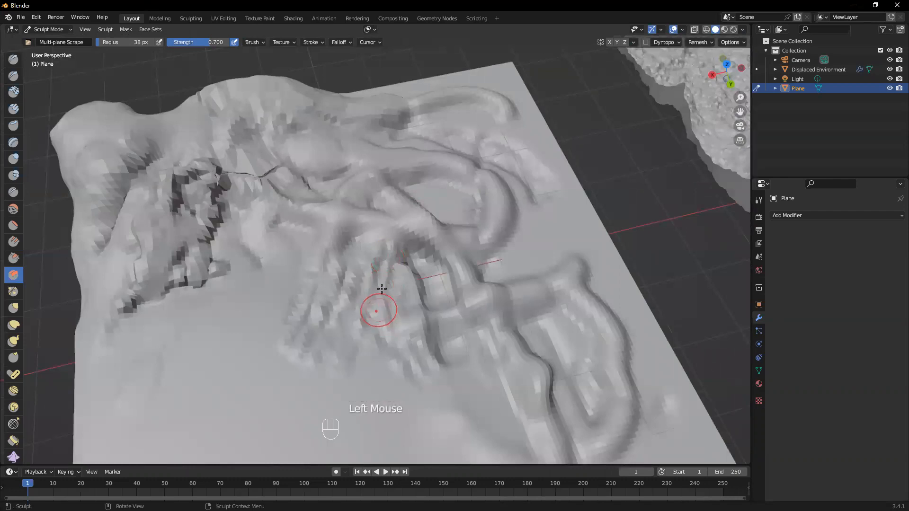
middle_click_drag(382, 288, 374, 187)
scroll(376, 134, "up", 3)
middle_click_drag(376, 135, 418, 246, "shift")
left_click_drag(432, 233, 405, 347)
middle_click_drag(539, 379, 511, 372)
mouse_move(351, 339)
left_mouse_down()
mouse_move(349, 249)
mouse_move(347, 334)
mouse_move(351, 263)
mouse_move(351, 332)
mouse_move(351, 294)
mouse_move(348, 322)
left_mouse_up()
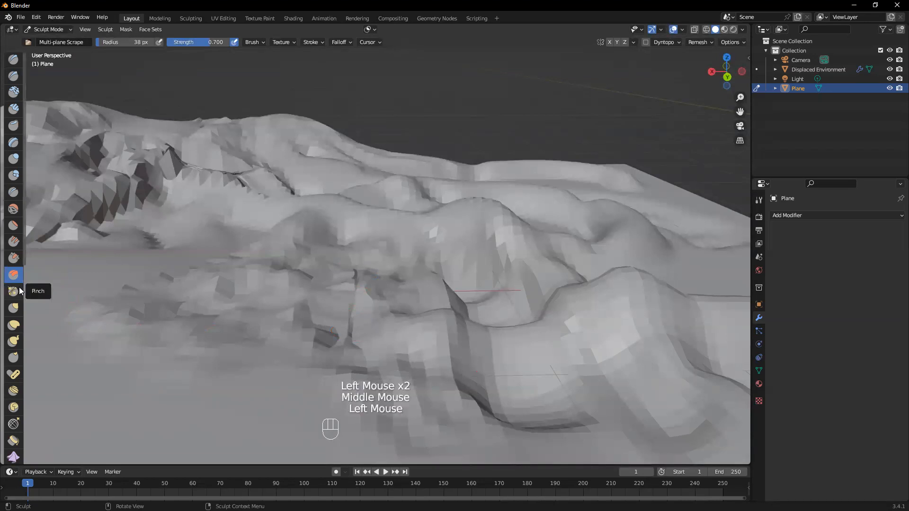
Apply Pinch/Magnify brush strokes to the terrain between the rocky mountain and the flat area
scroll(17, 290, "down", 2)
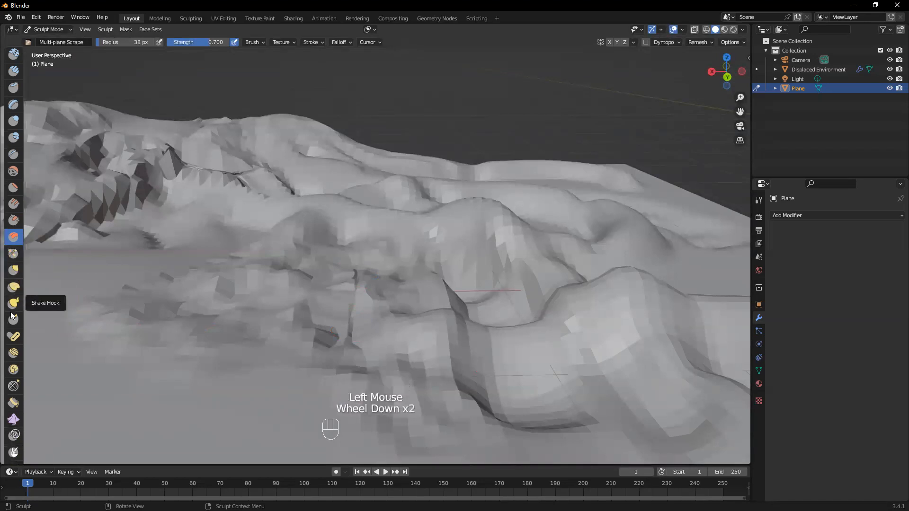
left_click(19, 252)
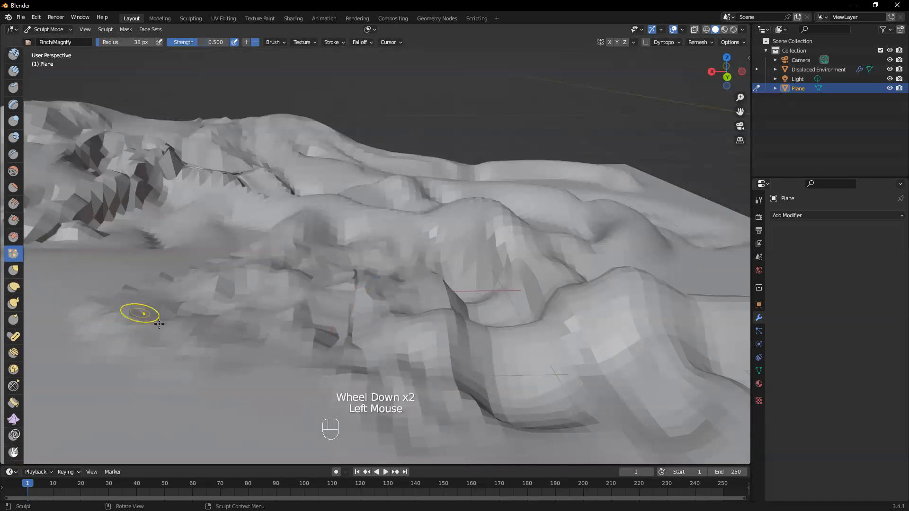
scroll(142, 327, "down", 3)
middle_click_drag(158, 351, 194, 378)
mouse_move(258, 391)
left_mouse_down()
mouse_move(264, 397)
mouse_move(239, 382)
left_mouse_up()
middle_click_drag(239, 381, 207, 339)
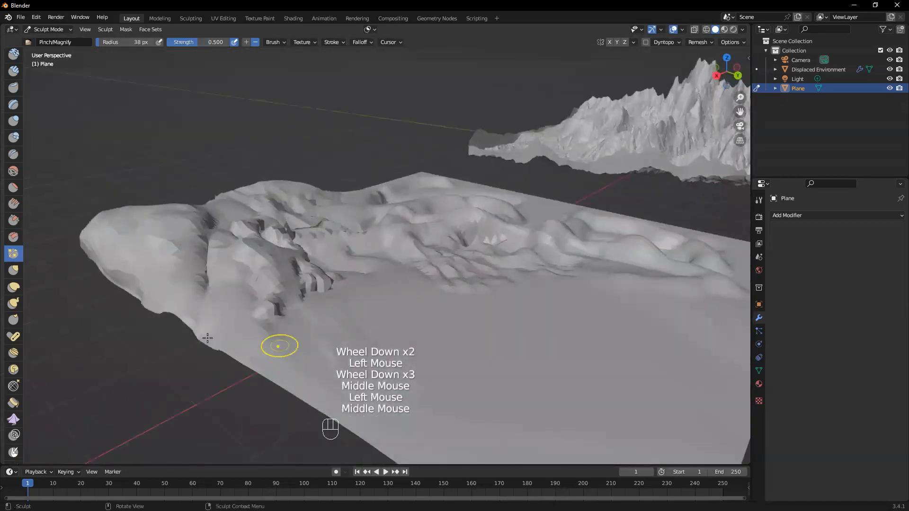
left_click_drag(343, 313, 351, 319)
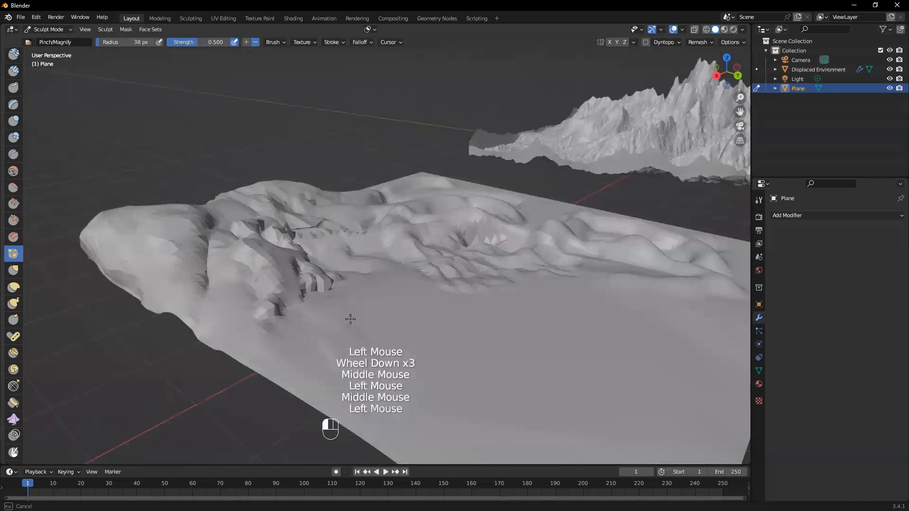
left_click_drag(382, 290, 358, 216)
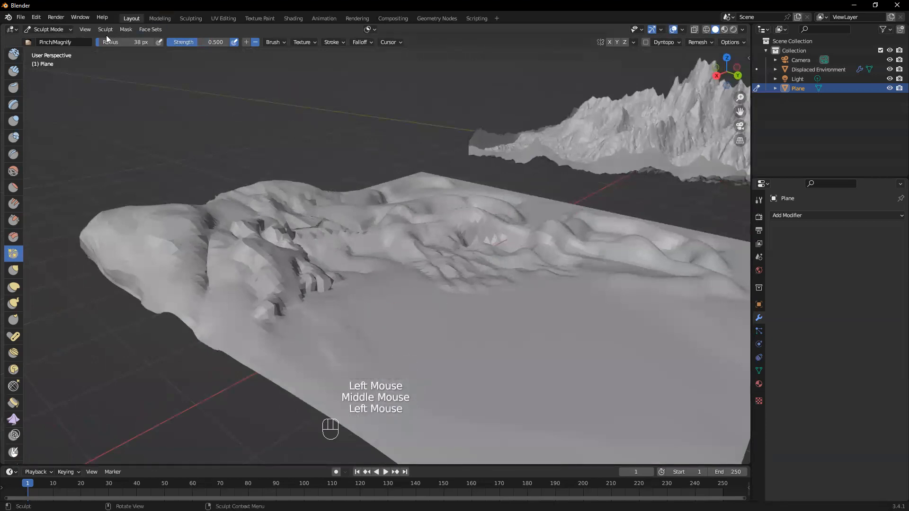
Raise the Pinch/Magnify brush strength to 0.828 and stroke over the flat area and the rocky mountain slopes
left_click_drag(174, 39, 174, 39)
left_click_drag(417, 335, 416, 288)
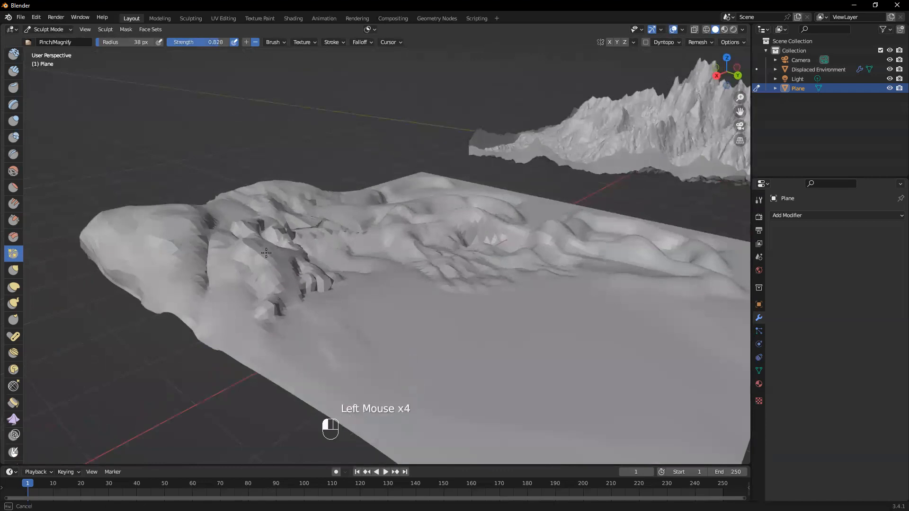
scroll(266, 253, "up", 2)
mouse_move(233, 257)
middle_mouse_down()
mouse_move(265, 255)
mouse_move(304, 284)
middle_mouse_up()
left_click_drag(304, 284, 291, 218)
mouse_move(338, 190)
left_mouse_down()
mouse_move(304, 218)
mouse_move(303, 237)
left_mouse_up()
Pinch the saddle between the two mountain peaks with repeated Pinch/Magnify strokes
mouse_move(303, 236)
middle_mouse_down()
mouse_move(240, 257)
mouse_move(198, 200)
mouse_move(179, 237)
middle_mouse_up()
left_click_drag(179, 237, 231, 223)
left_click_drag(223, 227, 198, 230)
left_click_drag(197, 230, 253, 211)
left_click_drag(257, 210, 231, 223)
left_click_drag(232, 223, 223, 230)
right_click(171, 201)
middle_click_drag(223, 223, 203, 216)
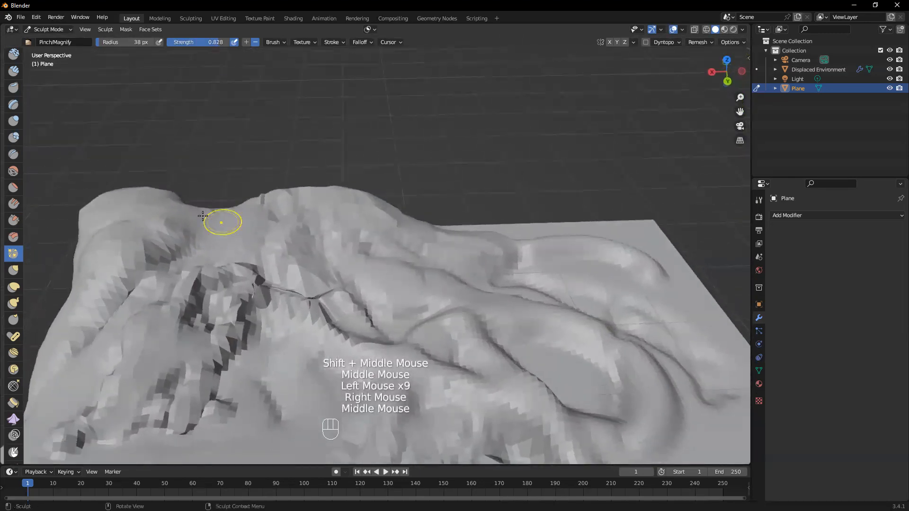
Pull pointed spikes out of the mountain top and shift its rocky slopes with the Grab brush
left_click(12, 271)
left_click_drag(184, 227, 200, 171)
middle_click_drag(200, 171, 285, 232)
left_click_drag(285, 232, 285, 232)
left_click_drag(262, 193, 302, 169)
left_click_drag(276, 272, 232, 261)
left_click_drag(266, 244, 267, 243)
left_click_drag(173, 256, 163, 314)
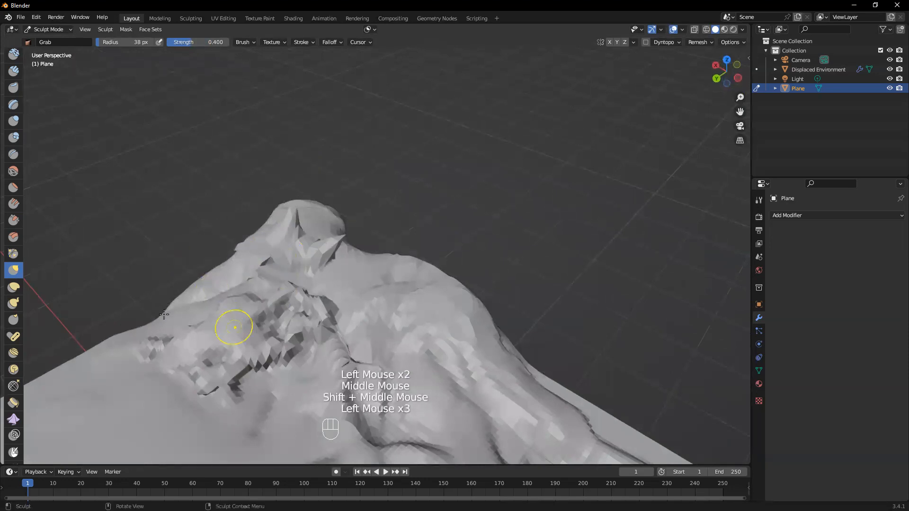
Deform the spiked mountain top with the Elastic Deform brush and inspect it from several angles
left_click(13, 286)
mouse_move(281, 232)
left_mouse_down()
mouse_move(233, 267)
mouse_move(290, 273)
left_mouse_up()
left_click_drag(301, 266, 303, 267)
mouse_move(303, 268)
middle_mouse_down()
mouse_move(334, 310)
mouse_move(279, 299)
middle_mouse_up()
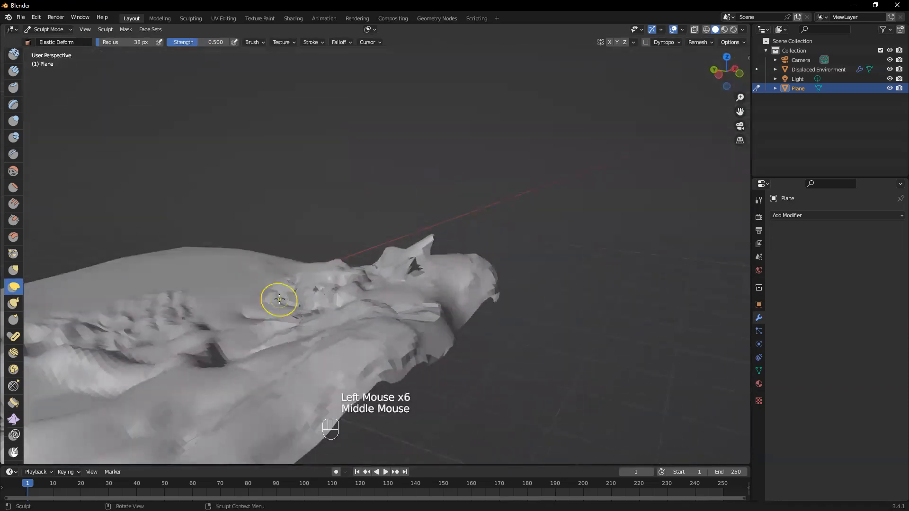
middle_click_drag(324, 322, 296, 245)
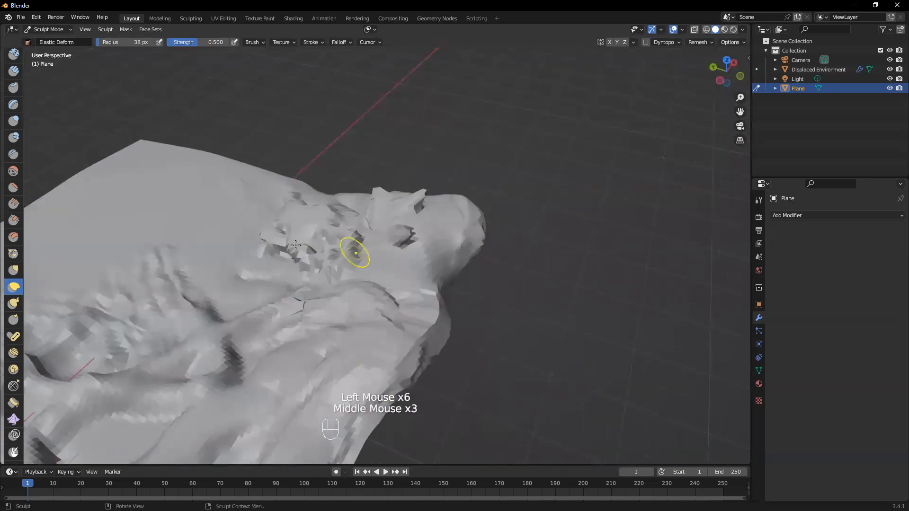
Pull the surface beside the spikes with the Grab brush and return to the Elastic Deform brush
left_click(13, 269)
left_click_drag(419, 224, 428, 237)
left_click(14, 287)
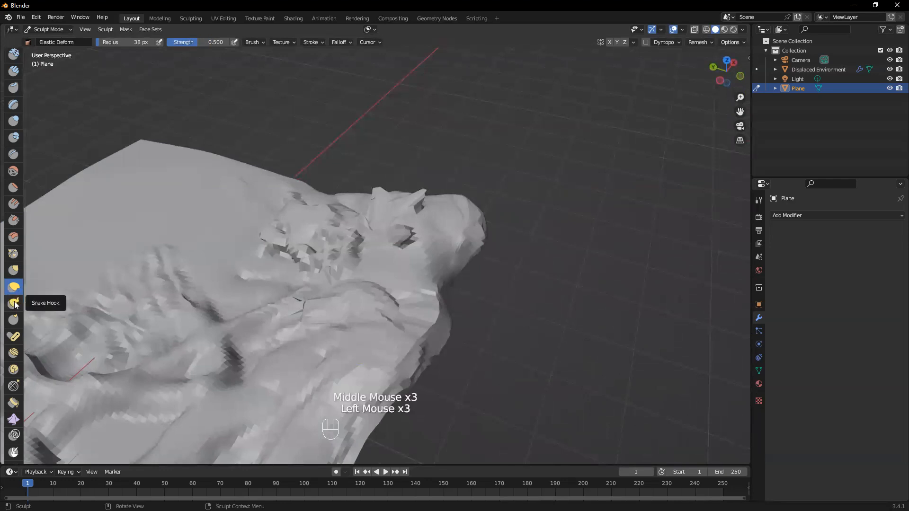
Try a Snake Hook brush stroke on the slope beside the spiked peak and undo it
left_click(14, 304)
mouse_move(407, 276)
left_mouse_down()
mouse_move(400, 283)
mouse_move(337, 272)
mouse_move(419, 260)
mouse_move(374, 275)
left_mouse_up()
key("ctrl+z")
Pass from the Thumb brush to the Pose brush and apply Pose strokes to the mountain slope
left_click(13, 320)
left_click(12, 339)
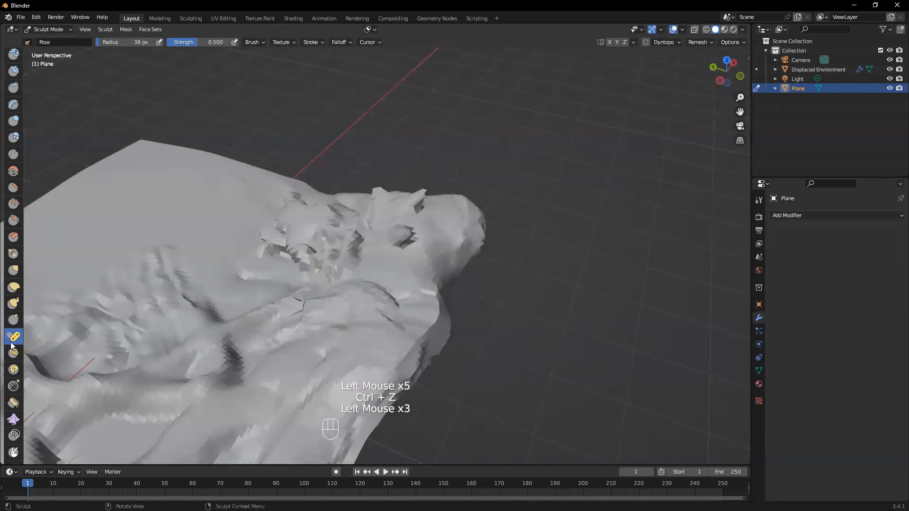
left_click_drag(426, 309, 405, 301)
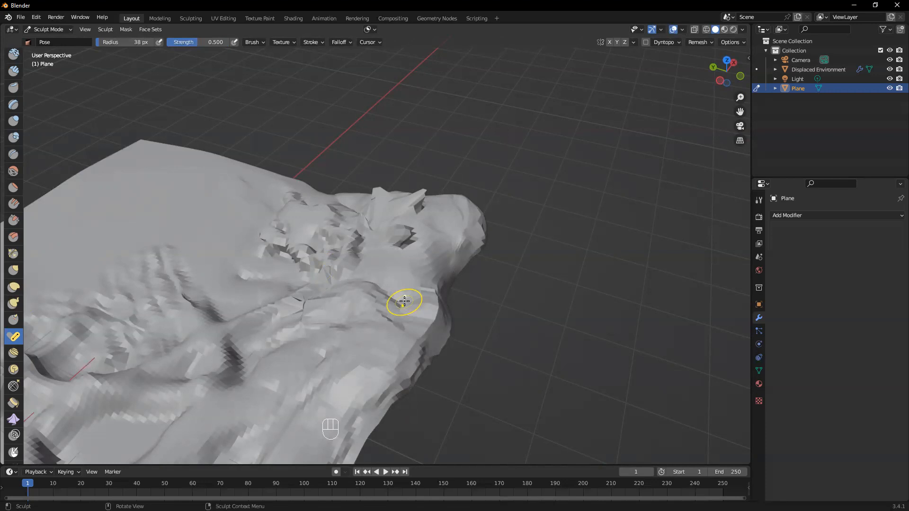
middle_click_drag(277, 262, 442, 361)
left_click_drag(442, 361, 440, 361)
middle_click_drag(439, 361, 447, 350)
left_click(448, 351)
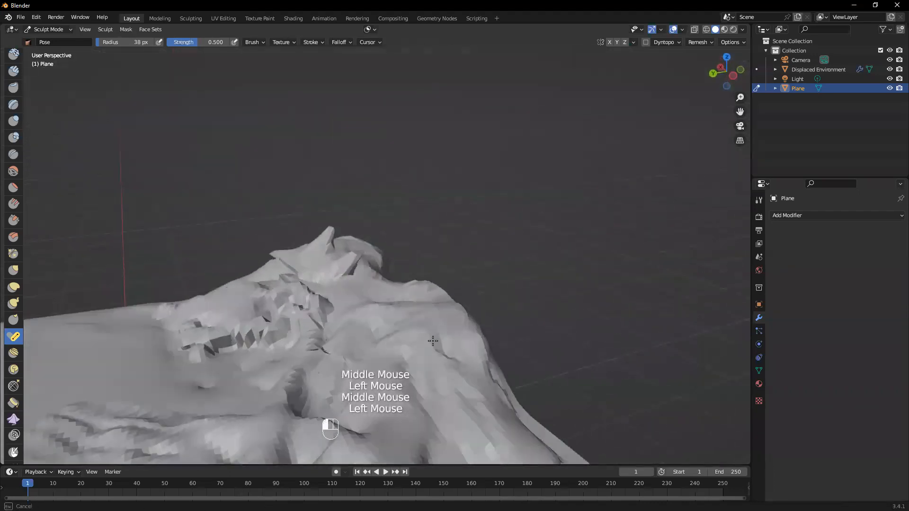
Push the mountain slope's surface around with several strokes of the Nudge brush
left_click(14, 353)
left_click_drag(386, 372, 402, 344)
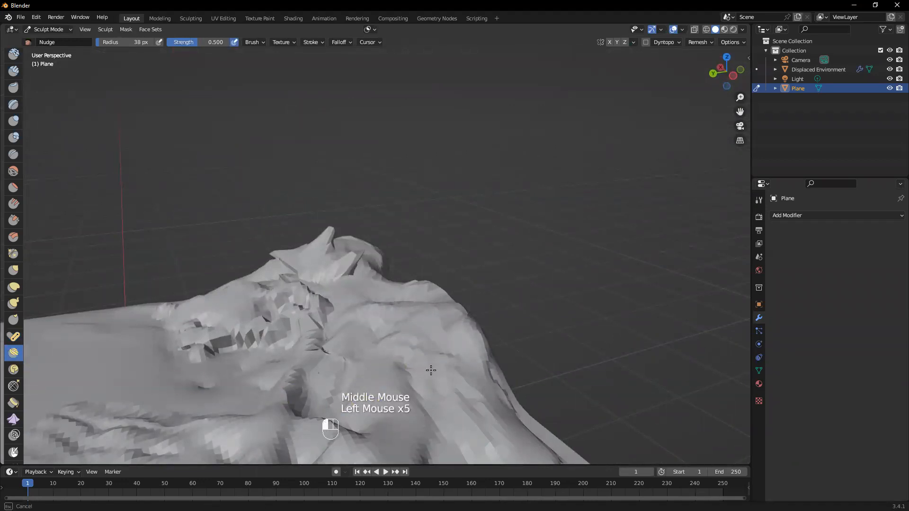
left_click_drag(405, 387, 414, 359)
left_click_drag(391, 362, 369, 341)
Apply the Rotate brush to the mountain slope and stroke across it with the Slide Relax brush
left_click(19, 372)
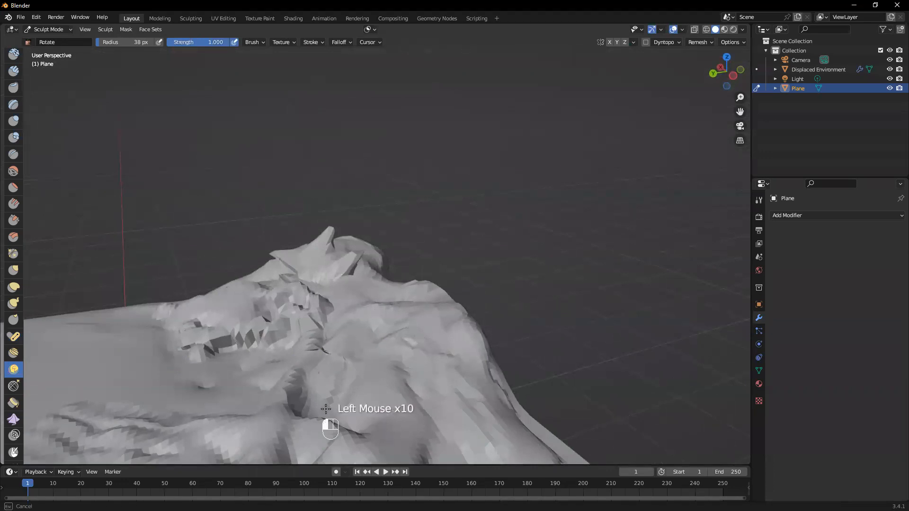
left_click_drag(533, 335, 530, 337)
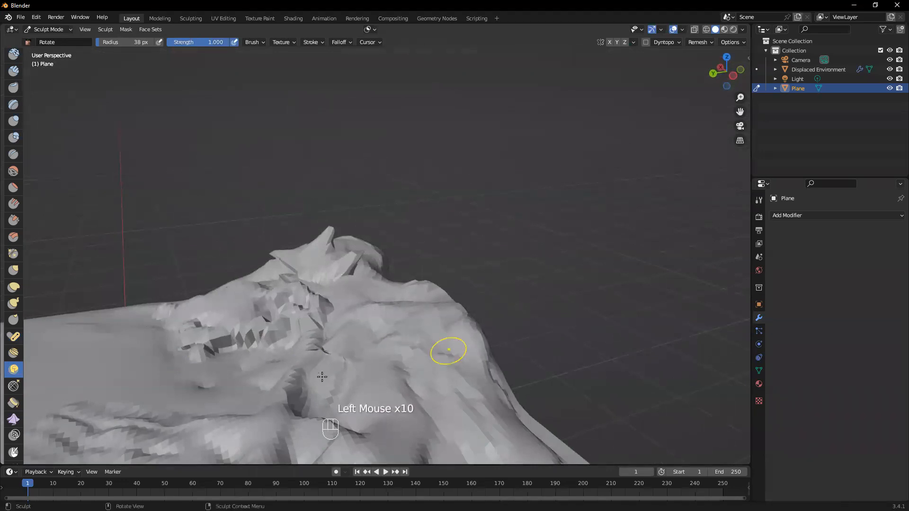
left_click(15, 389)
left_click_drag(303, 374, 372, 368)
left_click_drag(449, 368, 435, 369)
middle_click_drag(435, 369, 213, 378)
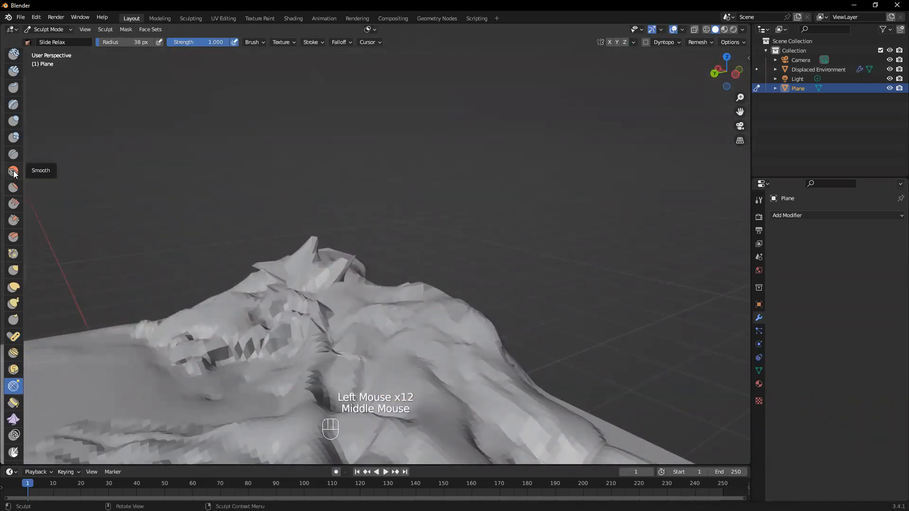
Bend the plane's open edge behind the mountain ridges with the Boundary brush
left_click(13, 404)
mouse_move(375, 378)
left_mouse_down()
mouse_move(403, 387)
mouse_move(489, 362)
left_mouse_up()
mouse_move(488, 362)
middle_mouse_down()
mouse_move(426, 300)
mouse_move(443, 339)
mouse_move(370, 329)
middle_mouse_up()
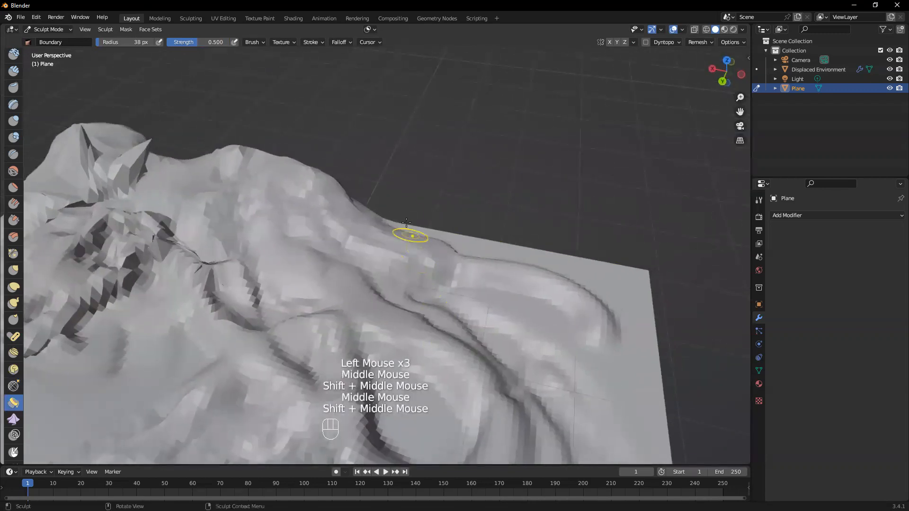
mouse_move(398, 225)
left_mouse_down()
mouse_move(449, 239)
mouse_move(453, 233)
left_mouse_up()
mouse_move(472, 280)
middle_mouse_down()
mouse_move(385, 251)
mouse_move(377, 232)
middle_mouse_up()
left_click_drag(388, 289, 377, 299)
left_click_drag(388, 295, 377, 295)
left_click_drag(388, 290, 352, 277)
Bend the plane's straight side edge beyond the low ridges with the Boundary brush
mouse_move(352, 277)
middle_mouse_down()
mouse_move(209, 278)
mouse_move(167, 368)
middle_mouse_up()
middle_click_drag(134, 304, 180, 305)
mouse_move(180, 305)
middle_mouse_down("shift")
mouse_move(229, 305)
mouse_move(274, 335)
middle_mouse_up("shift")
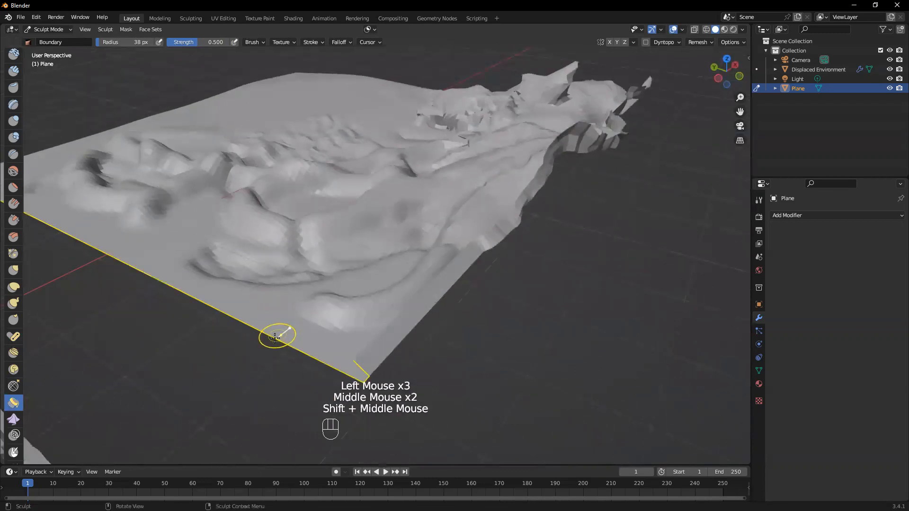
left_click(275, 334)
mouse_move(274, 335)
left_mouse_down()
mouse_move(296, 316)
mouse_move(286, 279)
mouse_move(255, 300)
left_mouse_up()
Apply Cloth brush strokes to the ground beside the ridges and to the broad flat area
mouse_move(255, 300)
middle_mouse_down()
mouse_move(392, 280)
mouse_move(172, 379)
middle_mouse_up()
left_click(19, 420)
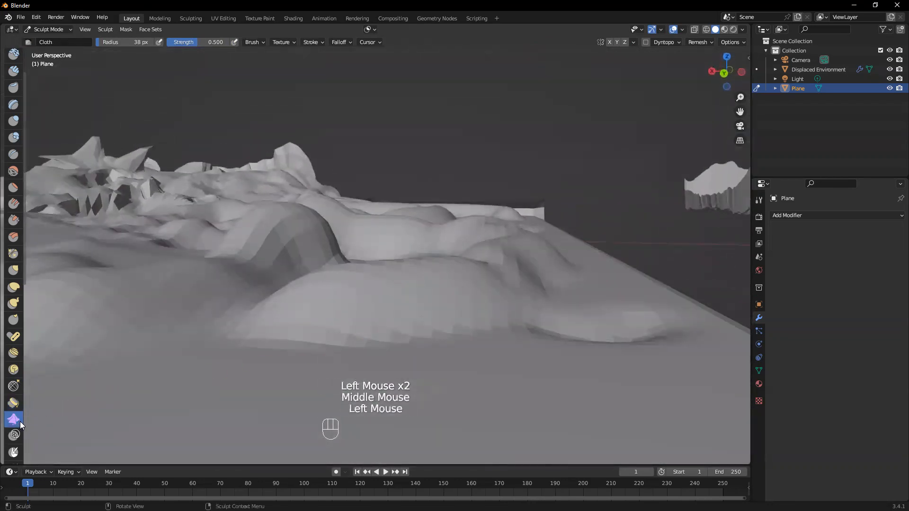
scroll(338, 282, "down", 2)
middle_click_drag(337, 282, 360, 305)
left_click(389, 341)
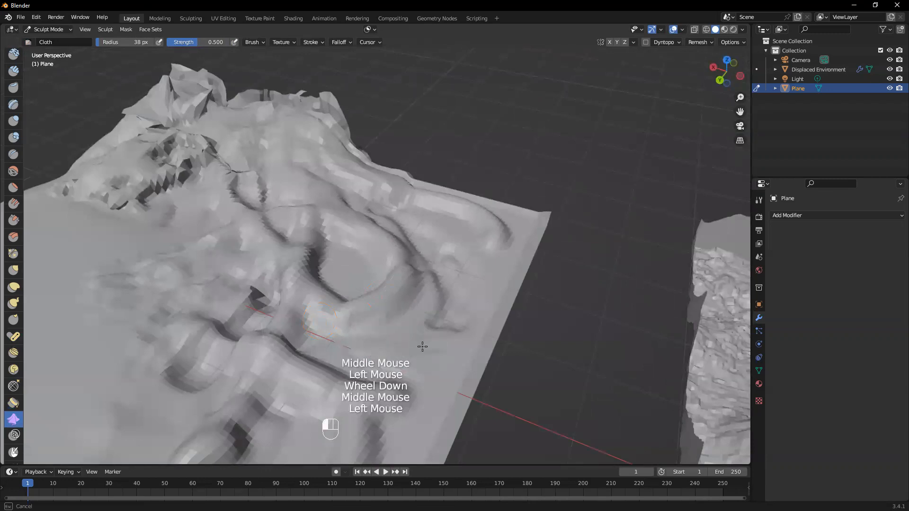
scroll(239, 396, "down", 2)
middle_click_drag(240, 396, 341, 343, "shift")
left_click_drag(223, 265, 202, 311)
left_click_drag(193, 253, 160, 244)
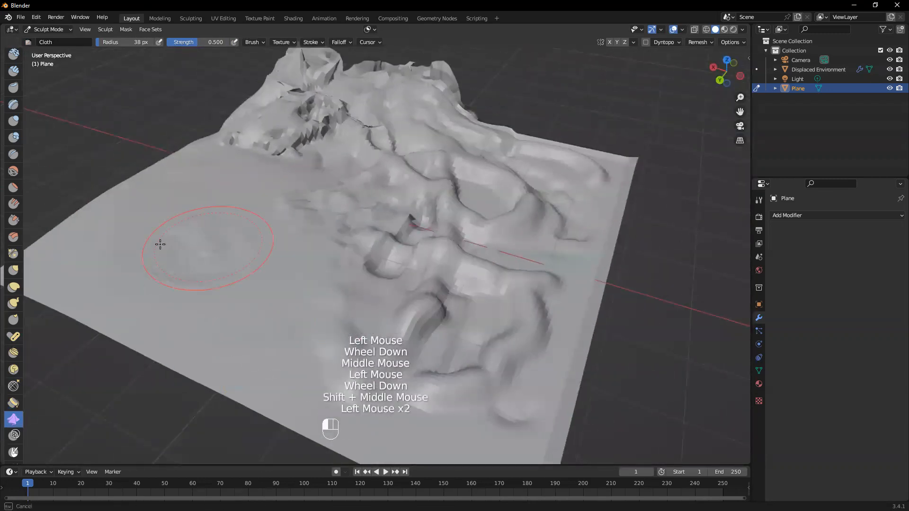
mouse_move(220, 217)
left_mouse_down()
mouse_move(193, 247)
mouse_move(153, 242)
left_mouse_up()
Form folds and wrinkles across the flat corner of the plane with many Cloth brush strokes
mouse_move(167, 278)
middle_mouse_down()
mouse_move(265, 333)
mouse_move(294, 298)
middle_mouse_up()
left_click_drag(289, 312, 285, 355)
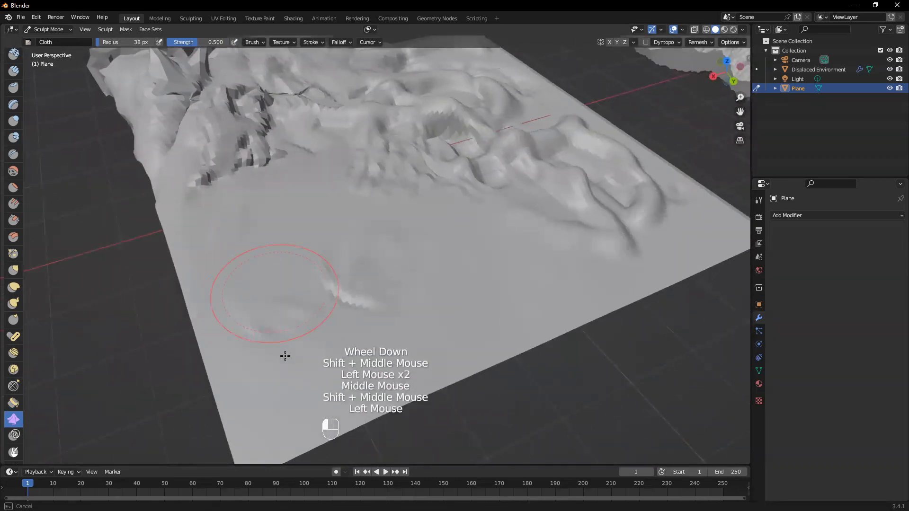
mouse_move(295, 309)
left_mouse_down()
mouse_move(282, 258)
mouse_move(294, 293)
left_mouse_up()
left_click_drag(396, 293, 381, 324)
left_click_drag(293, 375, 263, 402)
left_click_drag(316, 321, 314, 352)
left_click_drag(411, 339, 422, 364)
left_click_drag(379, 337, 381, 370)
left_click_drag(300, 342, 274, 379)
left_click_drag(286, 342, 289, 374)
mouse_move(227, 329)
left_mouse_down()
mouse_move(253, 369)
mouse_move(246, 450)
left_mouse_up()
mouse_move(234, 389)
left_mouse_down()
mouse_move(240, 434)
mouse_move(262, 451)
left_mouse_up()
left_click_drag(290, 429, 288, 453)
left_click_drag(418, 328, 422, 338)
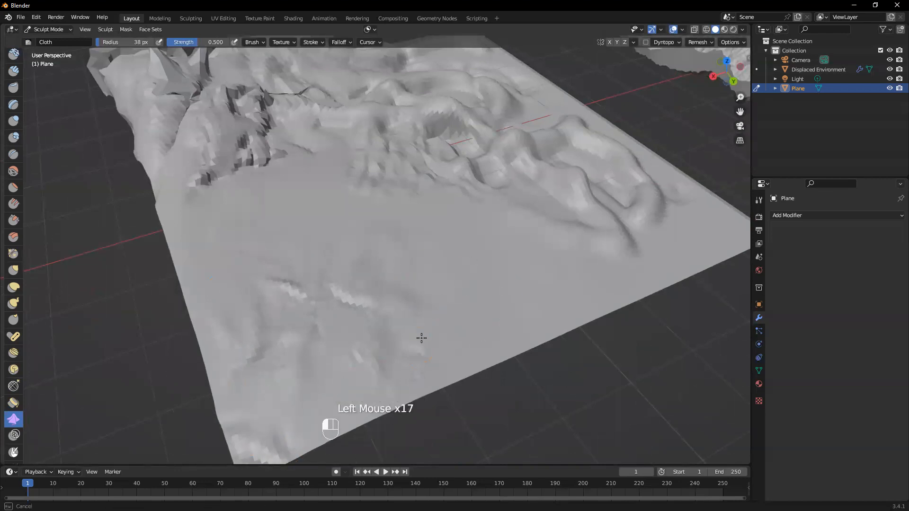
left_click_drag(340, 374, 315, 382)
mouse_move(317, 350)
left_mouse_down()
mouse_move(324, 371)
mouse_move(381, 335)
left_mouse_up()
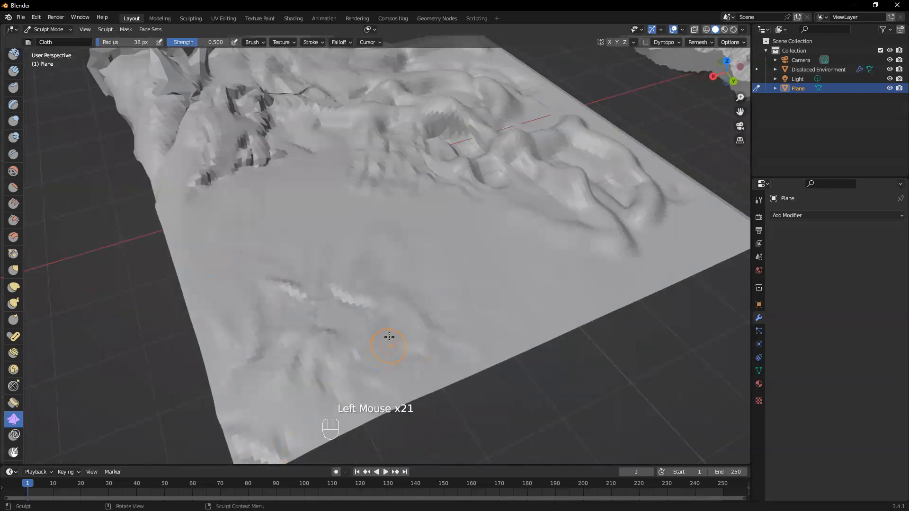
Switch the plane to Object Mode and apply Shade Smooth to it
key("Tab")
key("Tab")
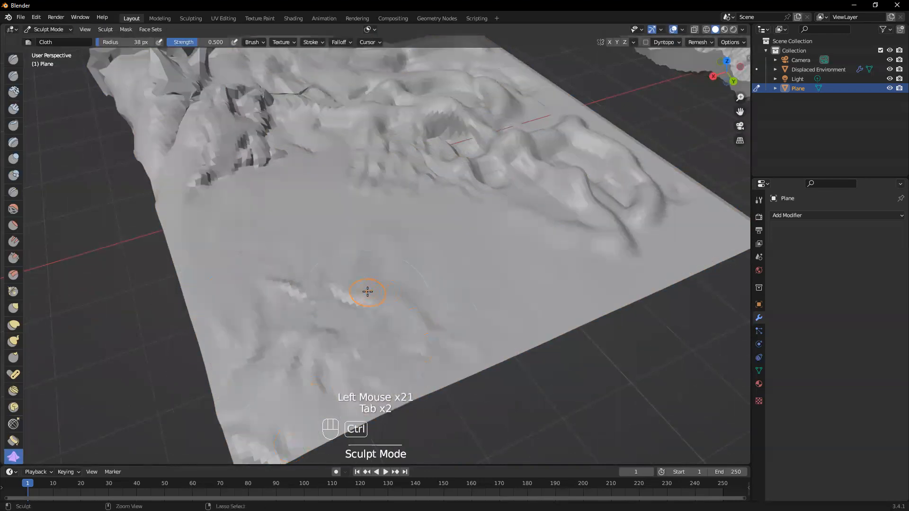
key("ctrl+Tab")
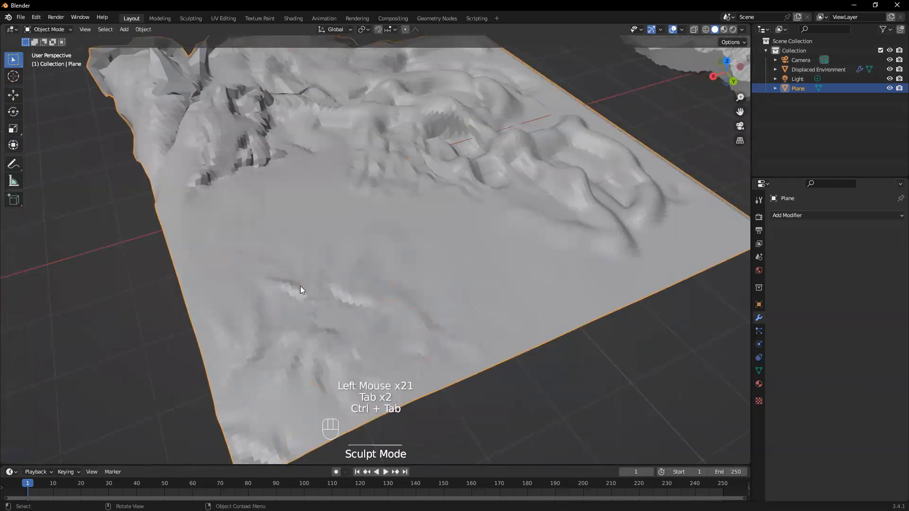
right_click(278, 284)
left_click(259, 268)
scroll(299, 329, "up", 1)
middle_click_drag(299, 329, 324, 315)
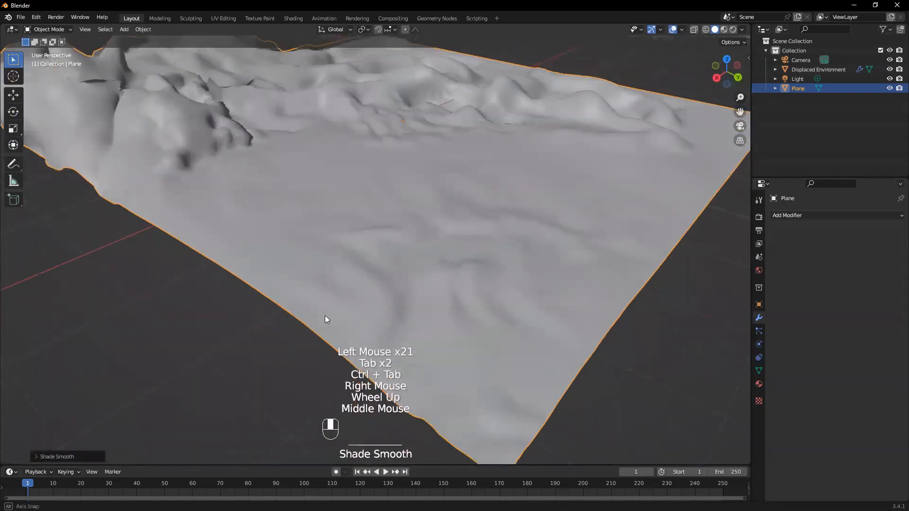
Switch the smooth-shaded plane back to Sculpt Mode
scroll(415, 313, "up", 2)
middle_click_drag(415, 312, 439, 247)
scroll(362, 234, "down", 1)
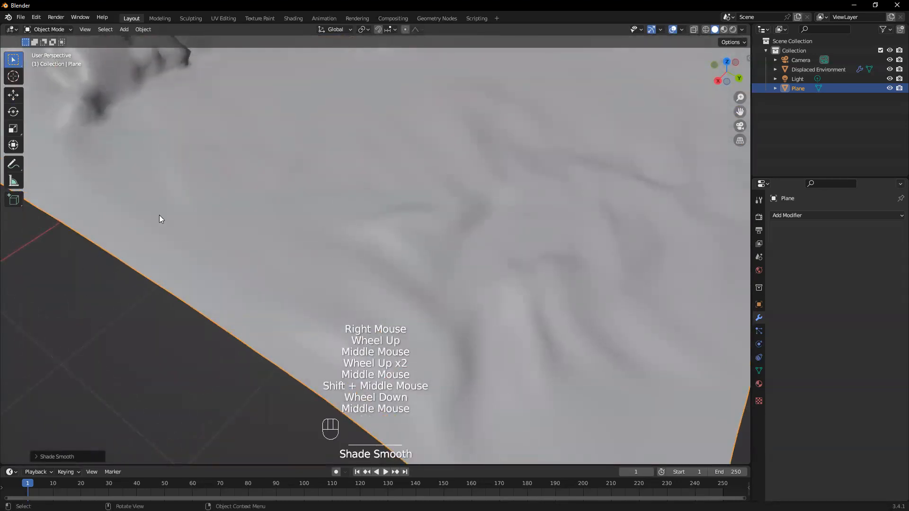
key("ctrl+Tab")
key("ctrl+Tab")
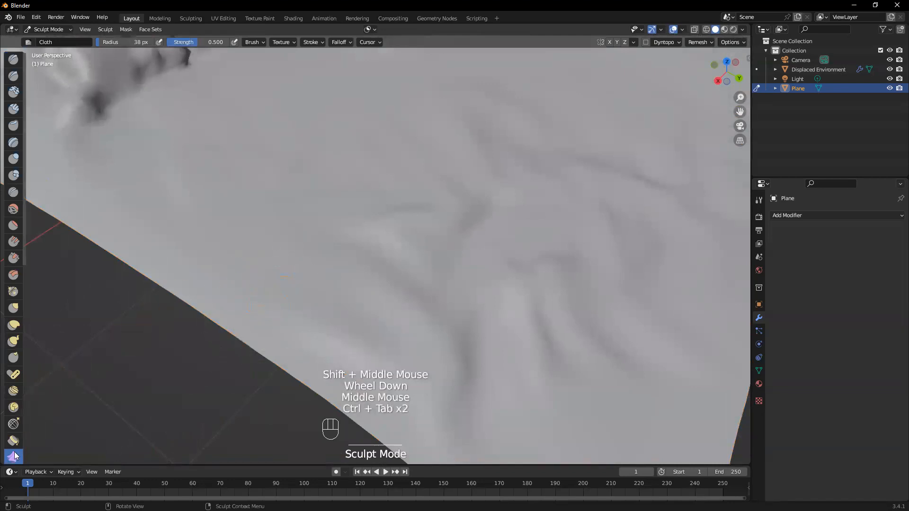
Apply Simplify brush strokes to the wrinkled flat area and the rocky ridge beside it
scroll(14, 445, "down", 3)
left_click(9, 420)
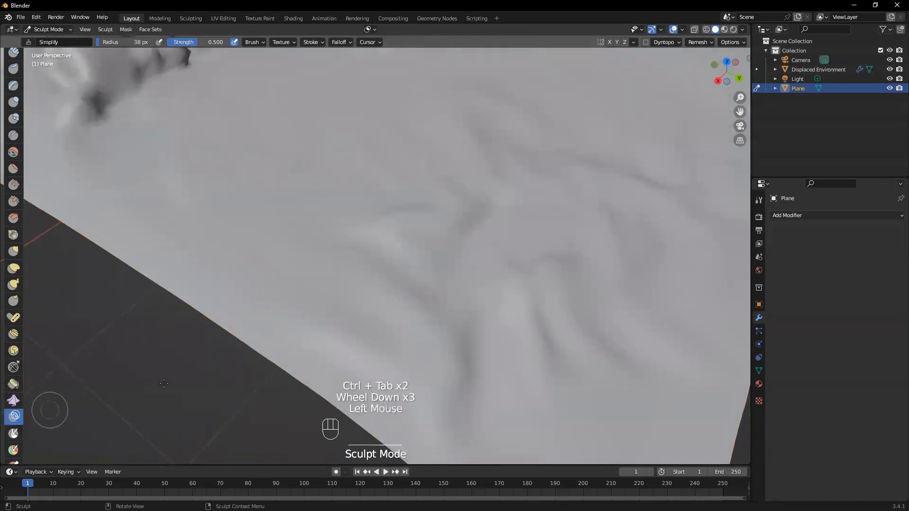
scroll(393, 259, "down", 2)
left_click_drag(393, 260, 347, 246)
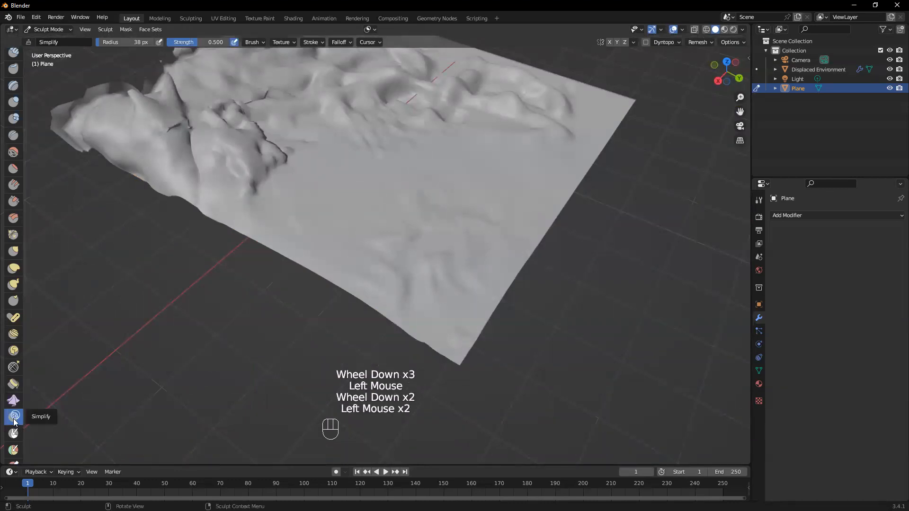
left_click_drag(403, 231, 399, 240)
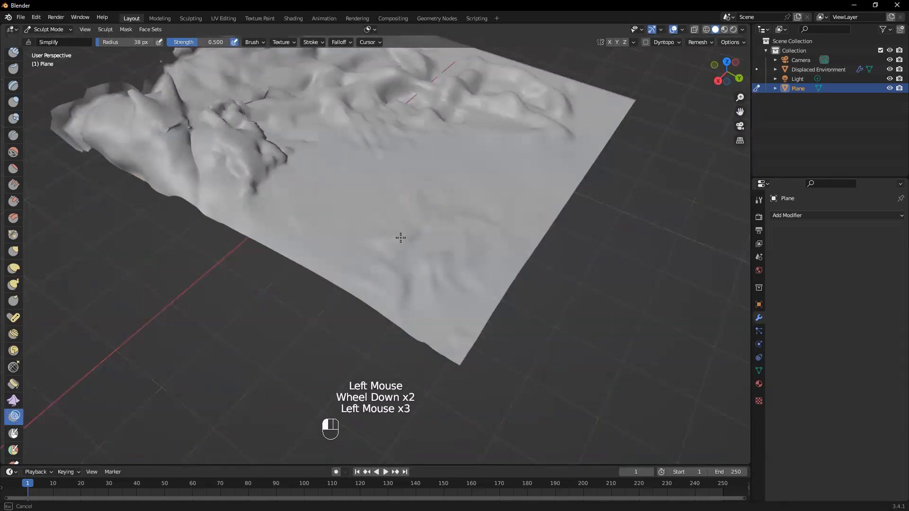
left_click_drag(155, 139, 188, 141)
scroll(178, 146, "up", 2)
middle_click_drag(178, 146, 222, 156)
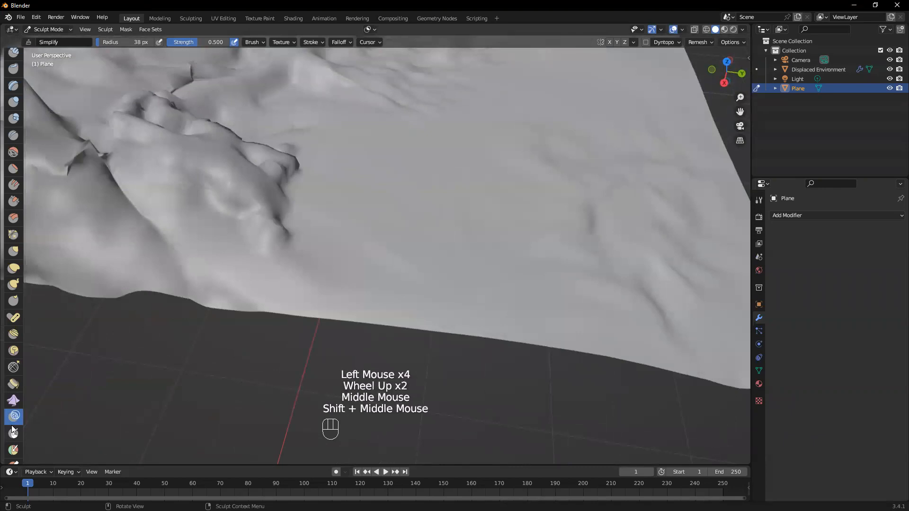
Examine the remaining sculpting tools, activating the Mask, Simplify and Paint brushes in turn
scroll(13, 435, "down", 3)
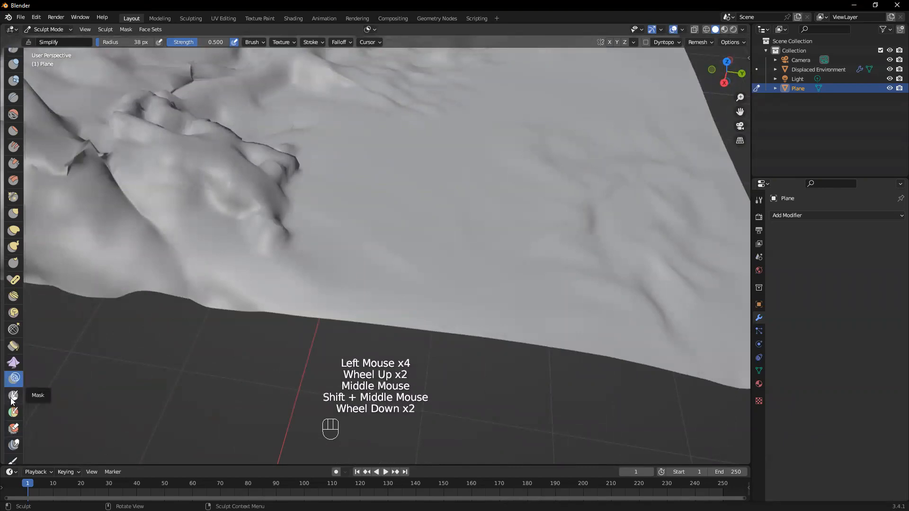
scroll(14, 421, "down", 2)
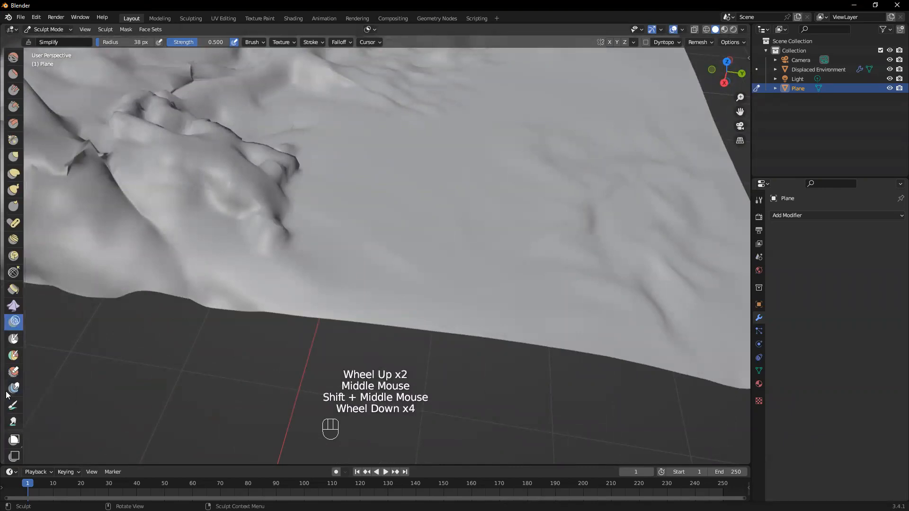
scroll(15, 314, "down", 7)
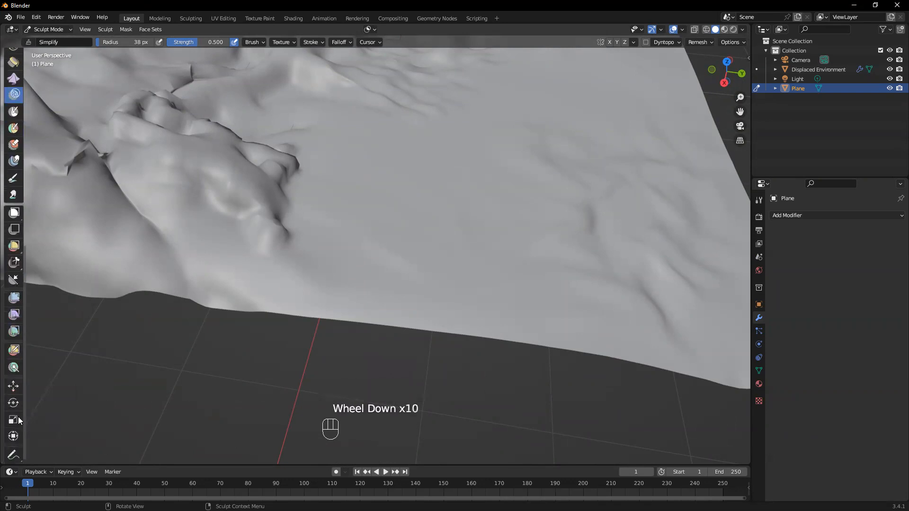
scroll(12, 364, "up", 2)
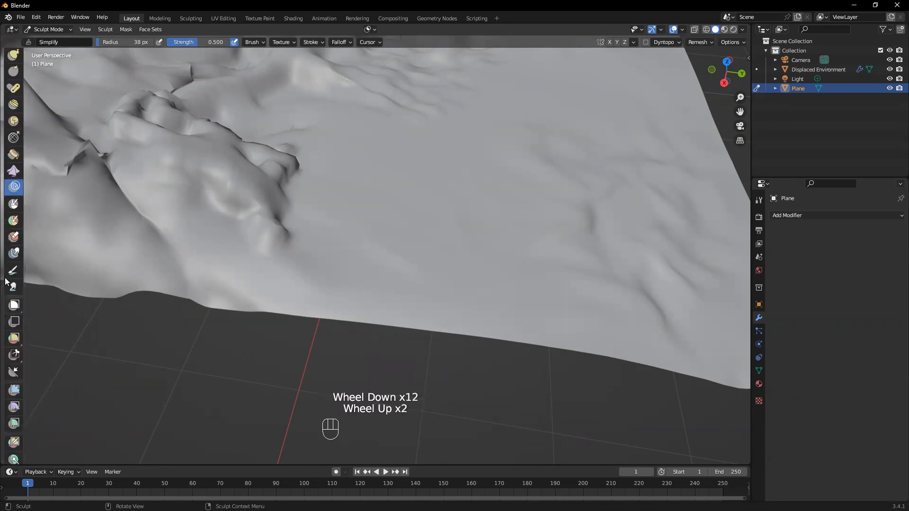
left_click(15, 204)
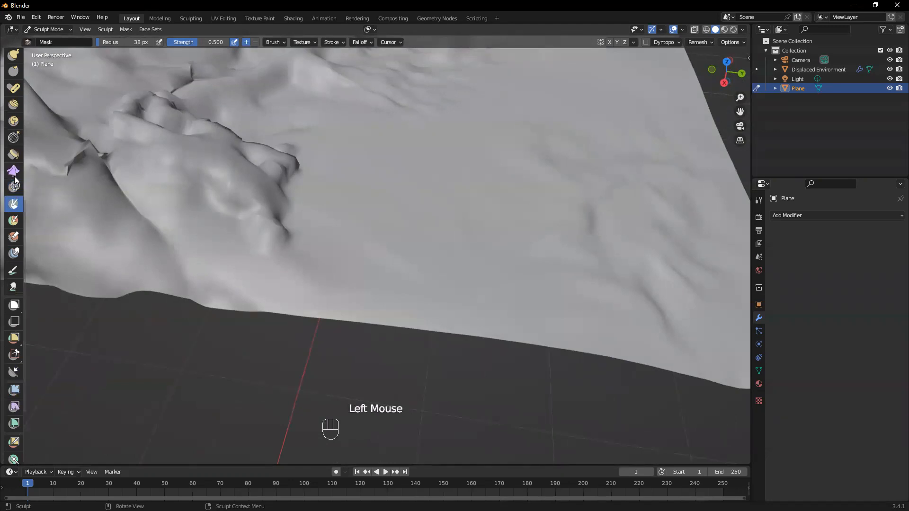
left_click(15, 188)
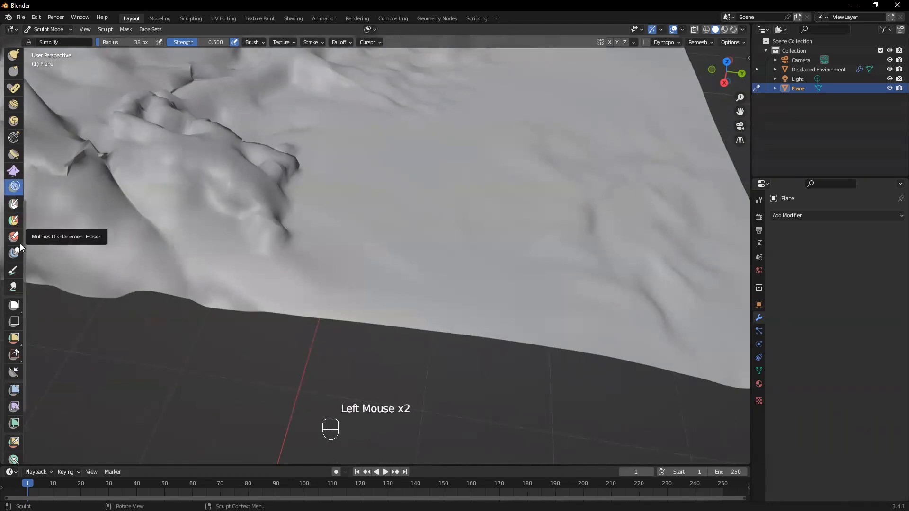
left_click(14, 271)
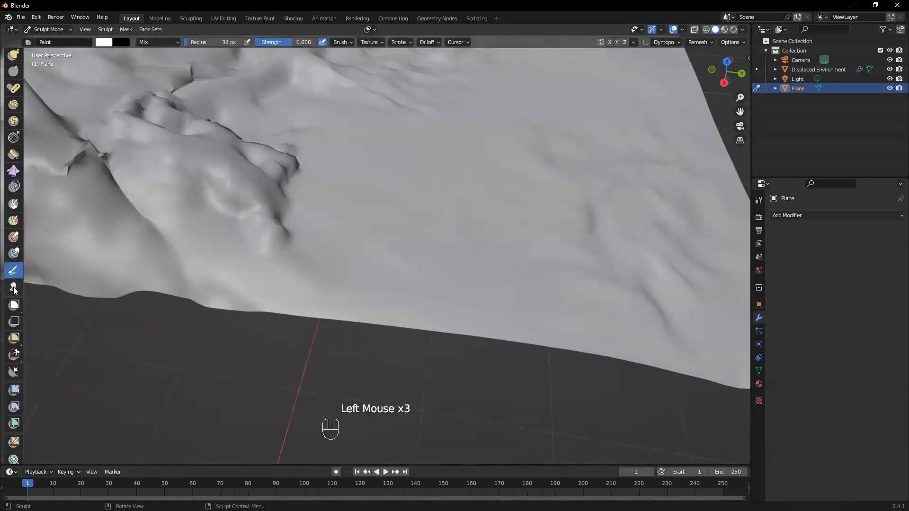
Reselect the Draw brush with both the sculpted plane and the heightmap terrain in view
scroll(20, 219, "up", 4)
scroll(20, 218, "up", 5)
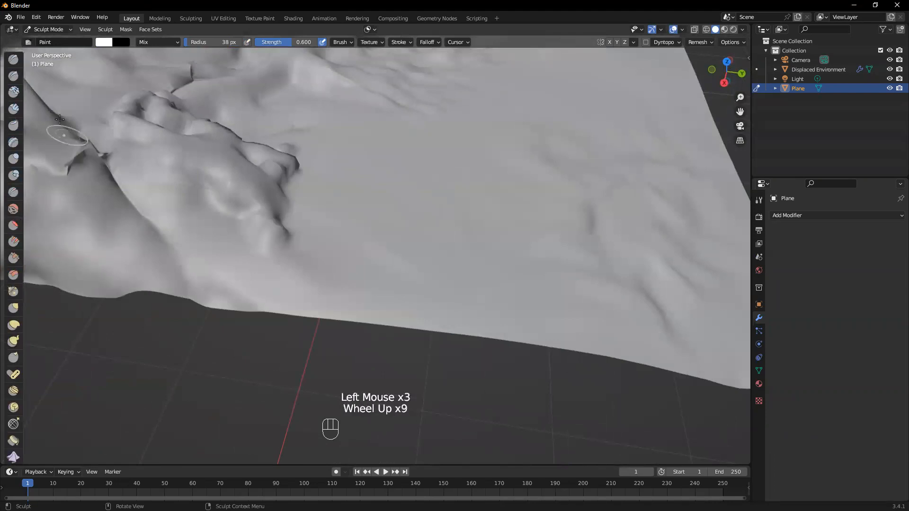
left_click(13, 59)
scroll(356, 252, "down", 2)
middle_click_drag(357, 251, 570, 225)
middle_click_drag(235, 234, 147, 297)
scroll(303, 237, "down", 1)
scroll(345, 286, "up", 2)
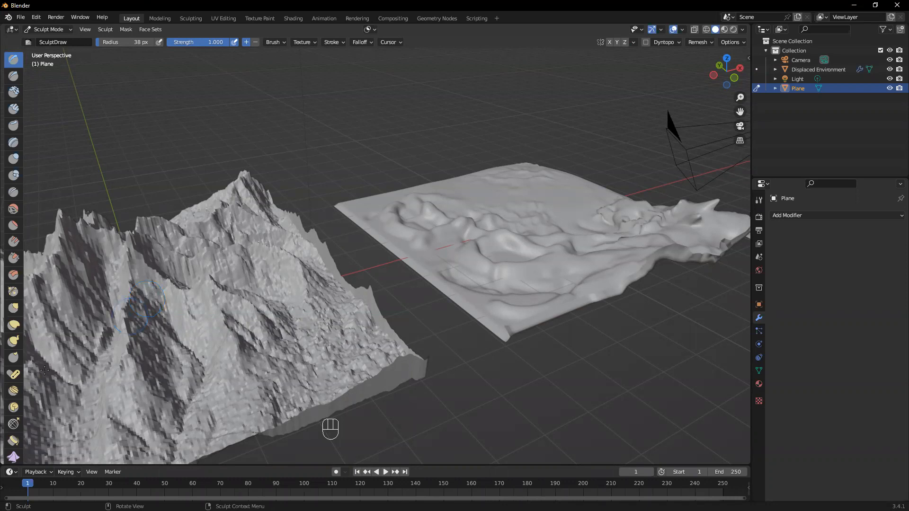
key("alt+Tab")
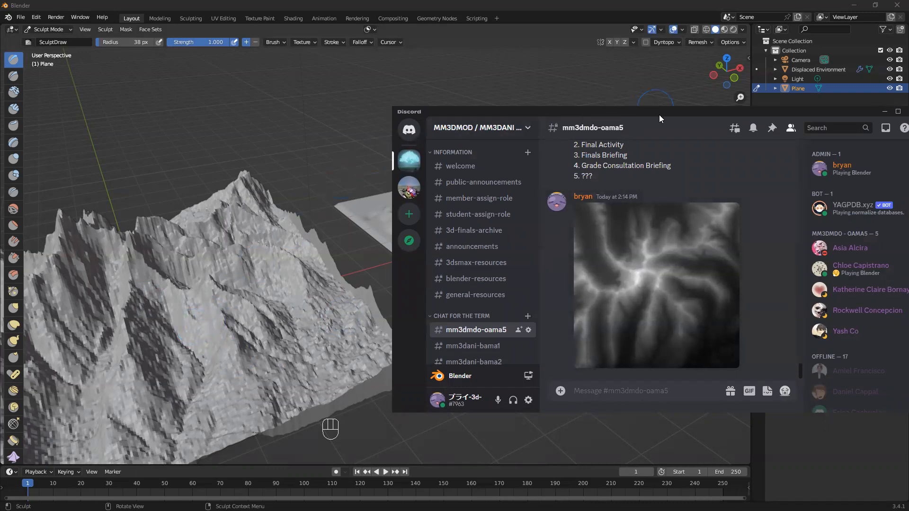
left_click_drag(659, 115, 579, 104)
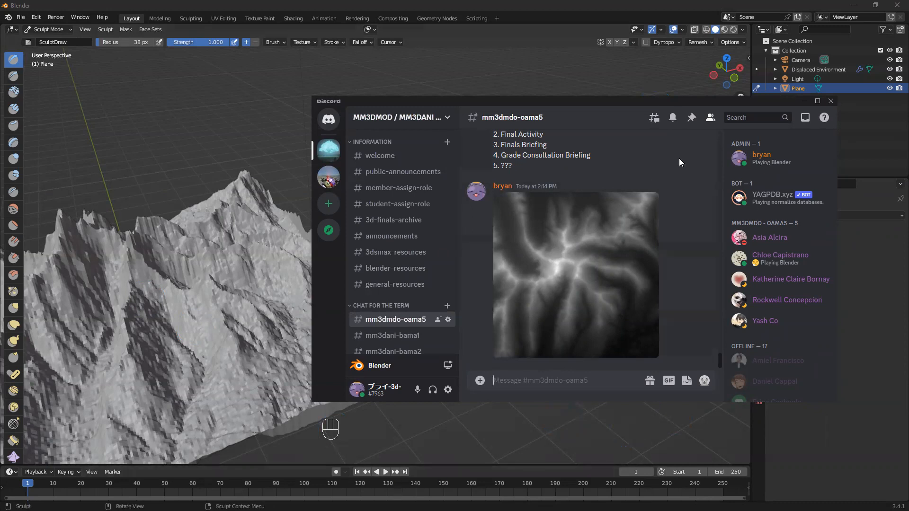
left_click(829, 103)
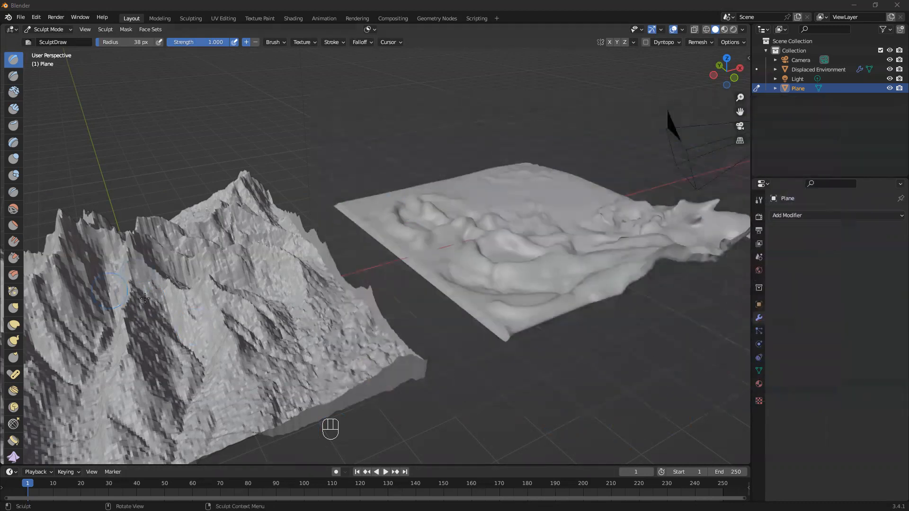
Switch to 3ds Max and set the CHANEL logo plane's OpenSubdiv iterations to 1
left_click(574, 388)
scroll(397, 363, "down", 2)
middle_click_drag(384, 294, 327, 284)
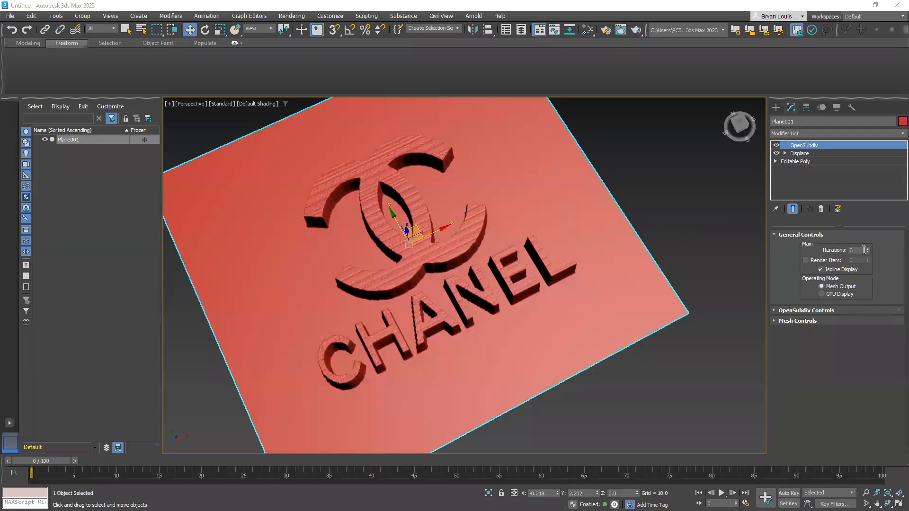
left_click(867, 252)
double_click(862, 250)
left_click(892, 364)
left_click(499, 249)
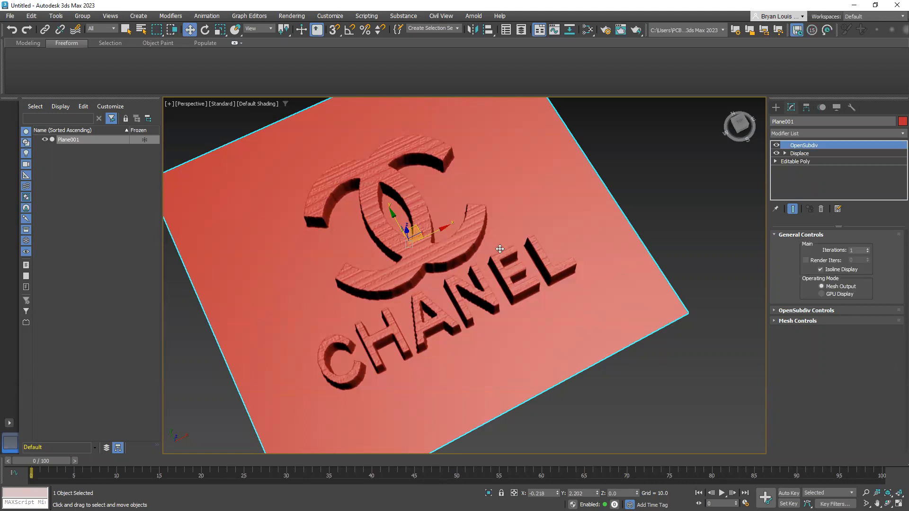
Delete the CHANEL logo plane from the scene and activate the Plane primitive tool
key("Delete")
right_click(498, 248)
middle_click_drag(374, 229, 447, 229, "alt")
middle_click_drag(460, 283, 769, 131, "alt")
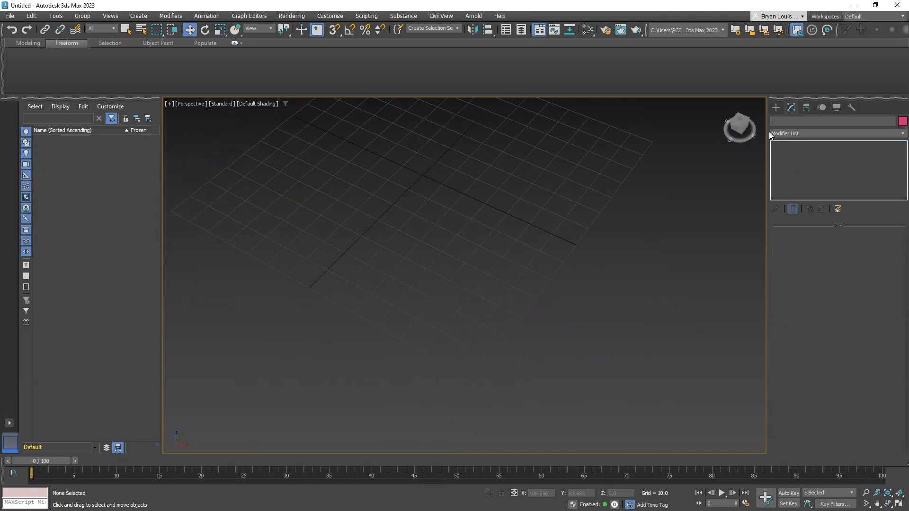
left_click(775, 107)
left_click(857, 219)
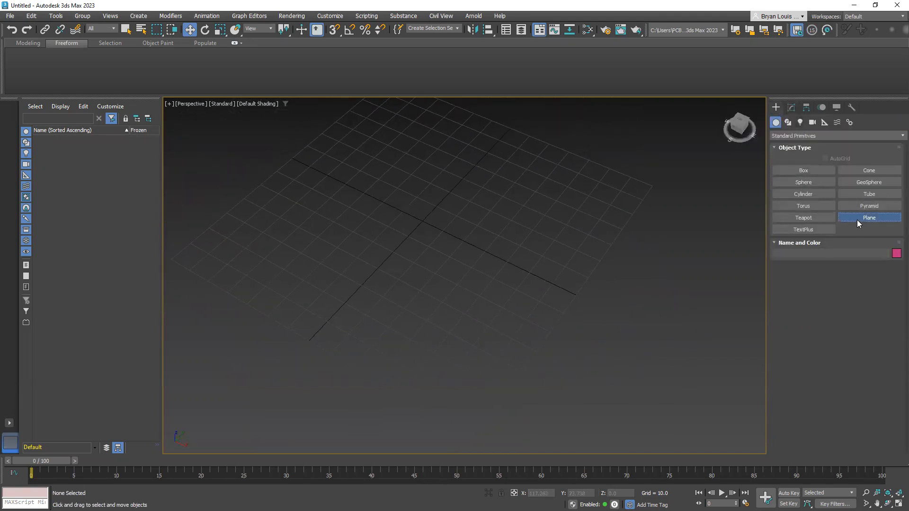
scroll(368, 197, "down", 5)
middle_click_drag(318, 160, 375, 218)
key("ctrl+z")
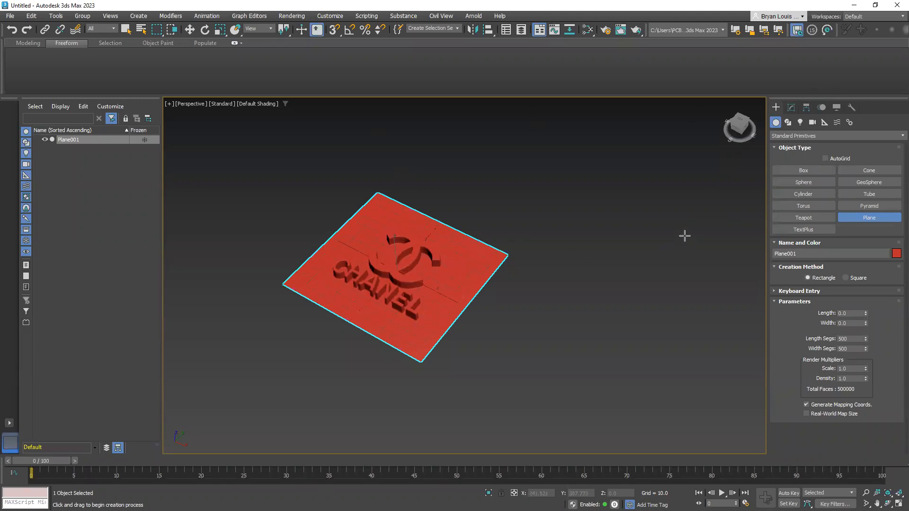
key("Delete")
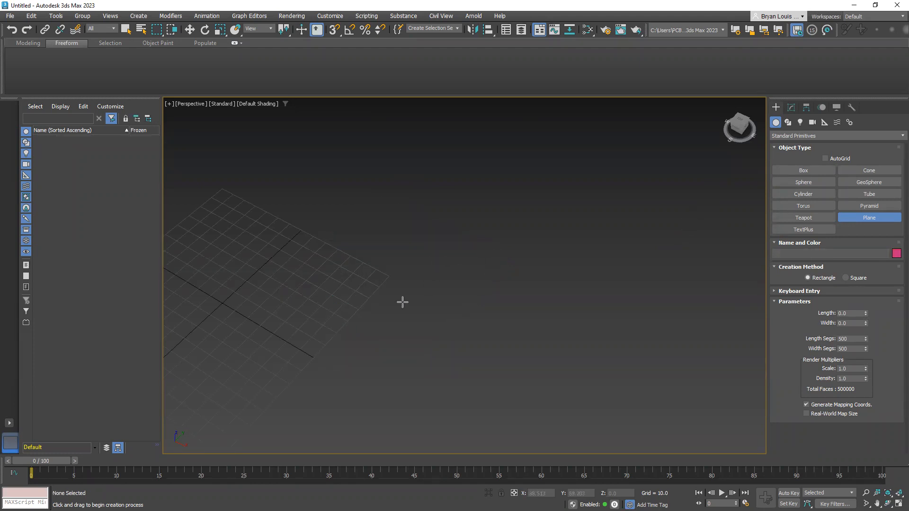
Draw a plane about 139 units long and 135 wide, with 500 segments each way, over the grid centre
middle_click_drag(243, 291, 428, 339)
scroll(428, 337, "down", 2)
middle_click(428, 337)
scroll(431, 335, "up", 2)
middle_click_drag(435, 324, 461, 306)
scroll(453, 312, "down", 2)
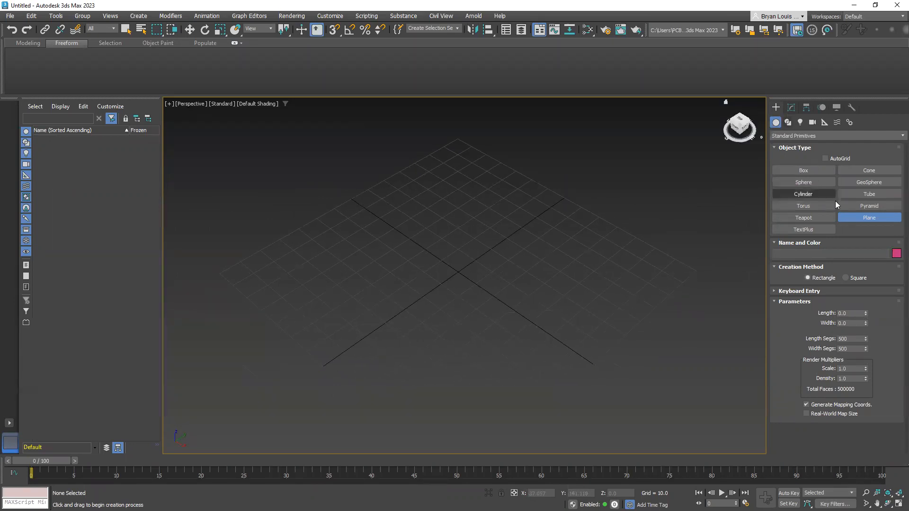
left_click_drag(463, 139, 458, 474)
scroll(445, 326, "down", 2)
middle_click_drag(450, 311, 436, 306)
mouse_move(380, 297)
middle_mouse_down("alt")
mouse_move(406, 295)
mouse_move(345, 303)
mouse_move(367, 296)
middle_mouse_up("alt")
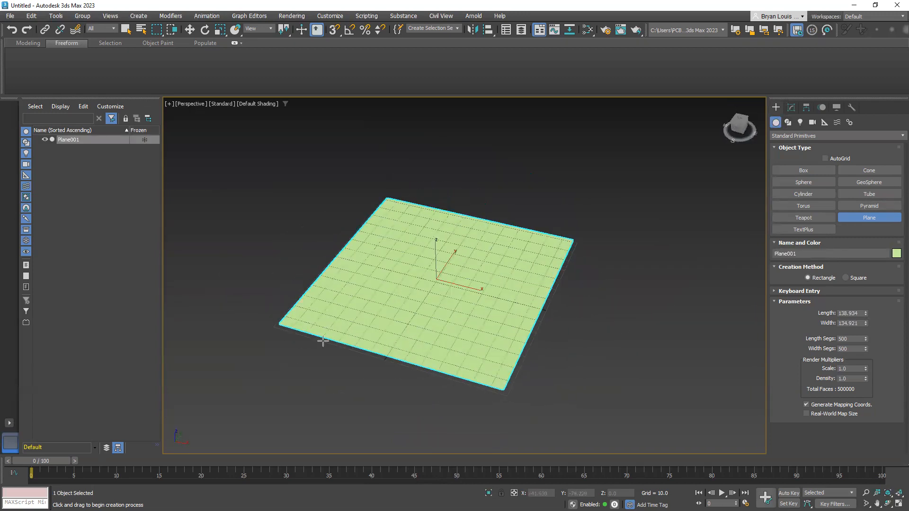
Display the new plane with edged faces, inspect its mesh density up close, and switch to the Move tool
scroll(314, 316, "up", 2)
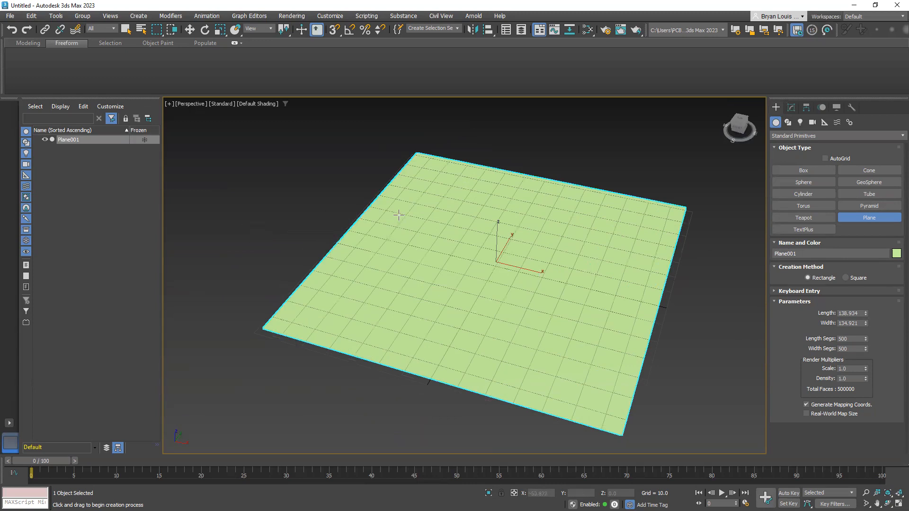
key("F4")
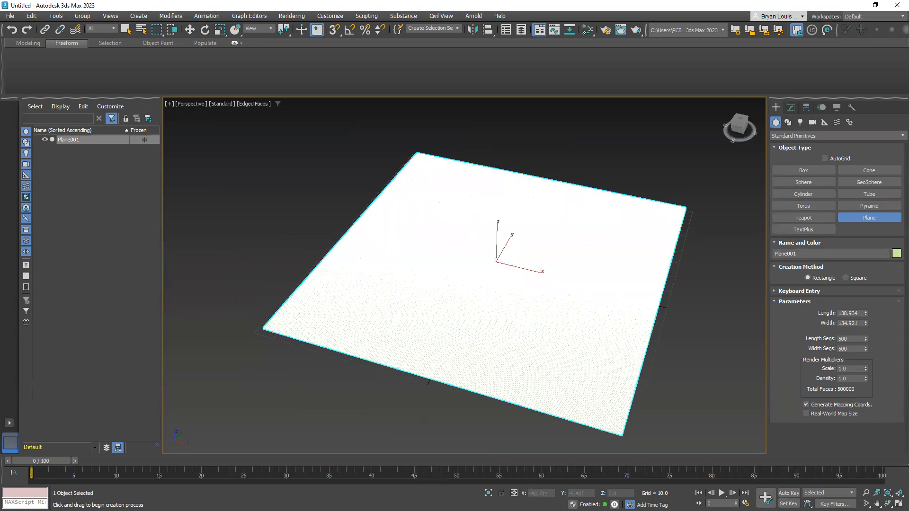
scroll(396, 251, "up", 6)
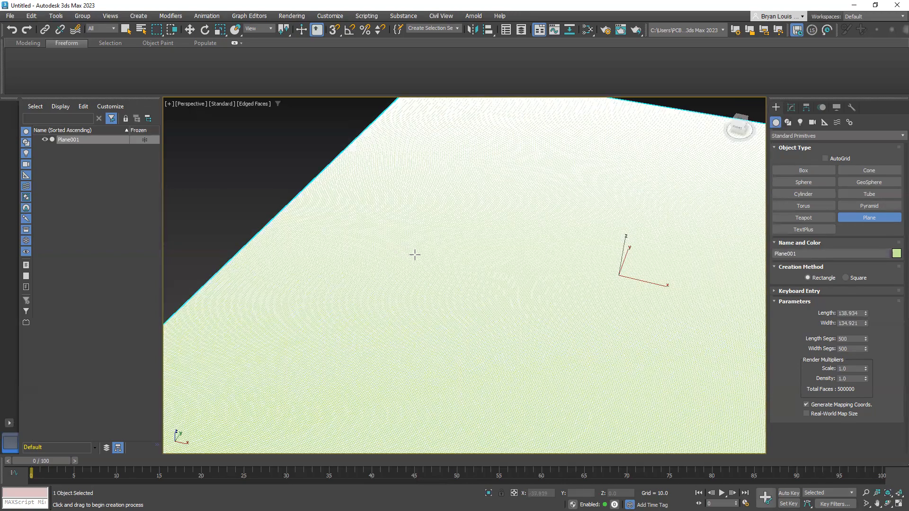
middle_click_drag(479, 326, 494, 287)
scroll(480, 288, "down", 5)
key("w")
middle_click_drag(479, 240, 404, 304, "alt")
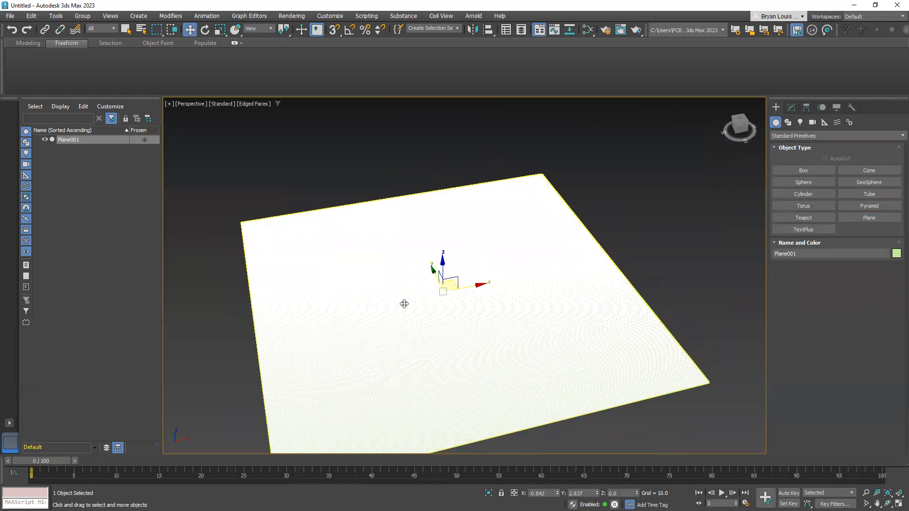
Convert the new plane to an Editable Poly
right_click(395, 248)
mouse_move(450, 363)
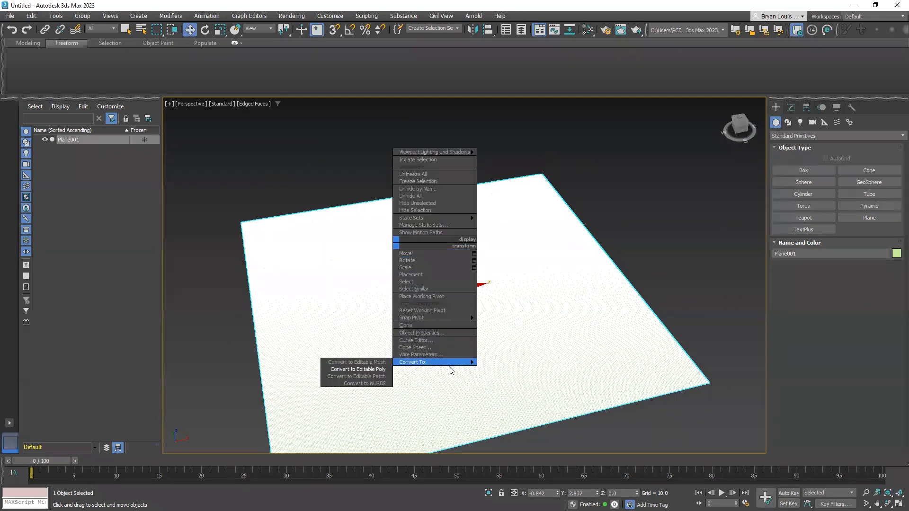
left_click(381, 371)
middle_click_drag(424, 349, 450, 324)
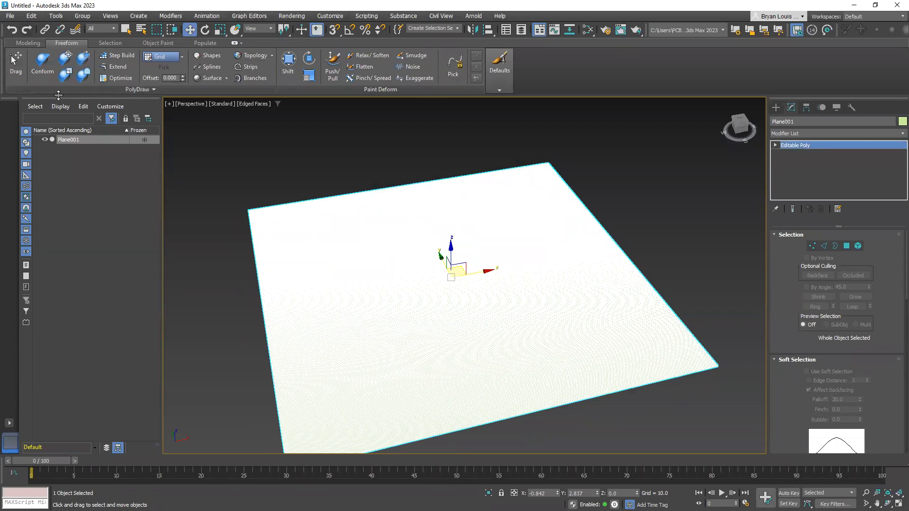
left_click(499, 88)
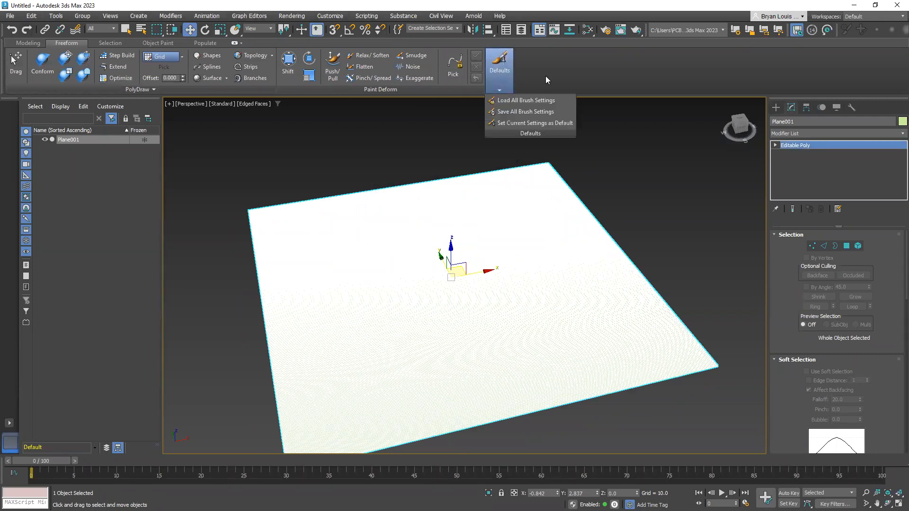
left_click(506, 86)
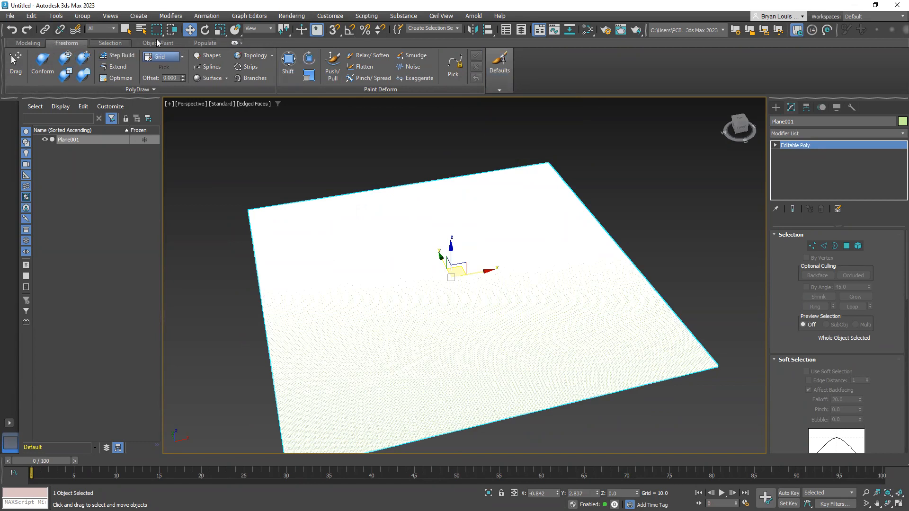
right_click(560, 64)
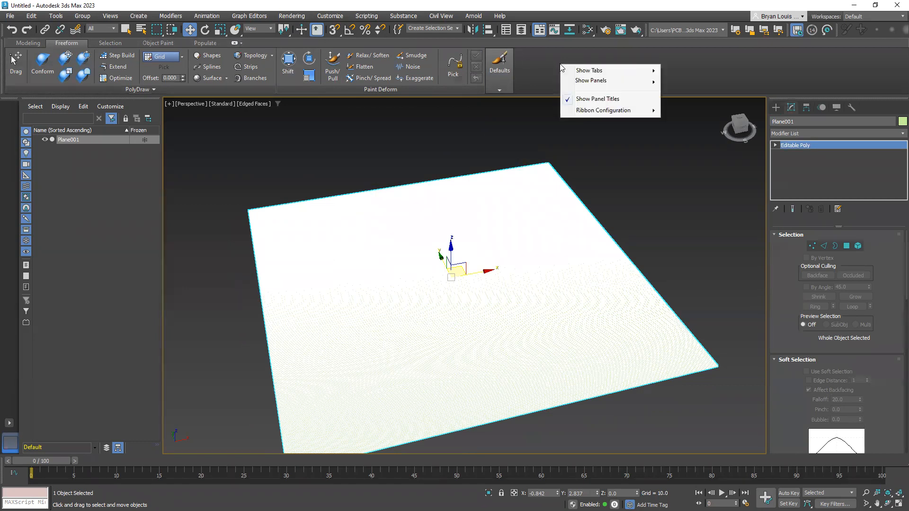
right_click(548, 59)
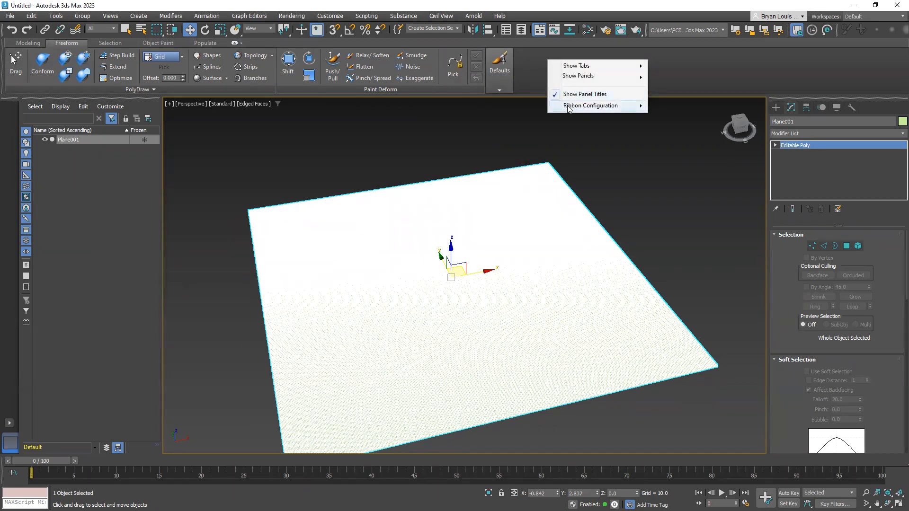
mouse_move(570, 108)
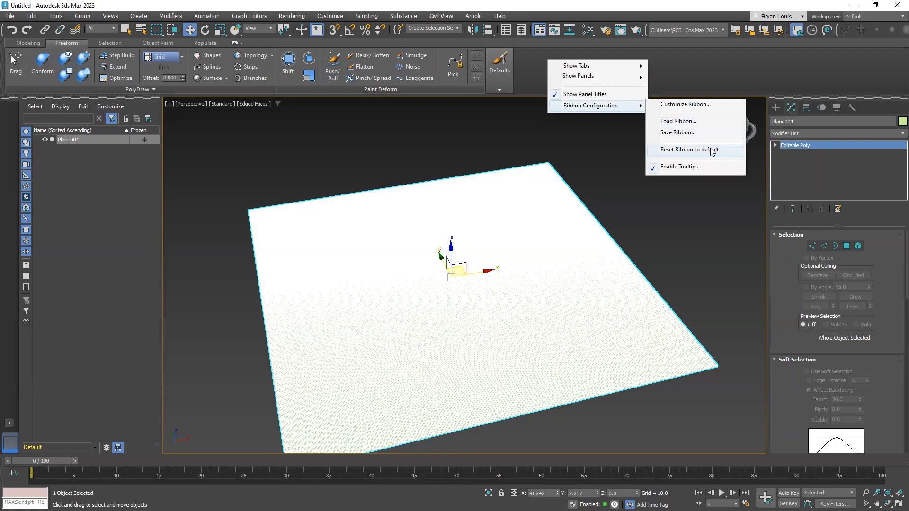
left_click(338, 127)
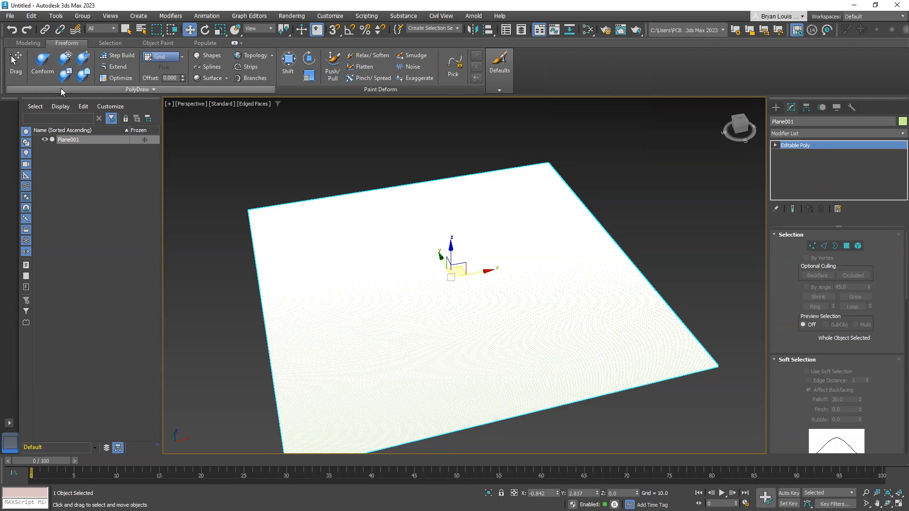
left_click(499, 89)
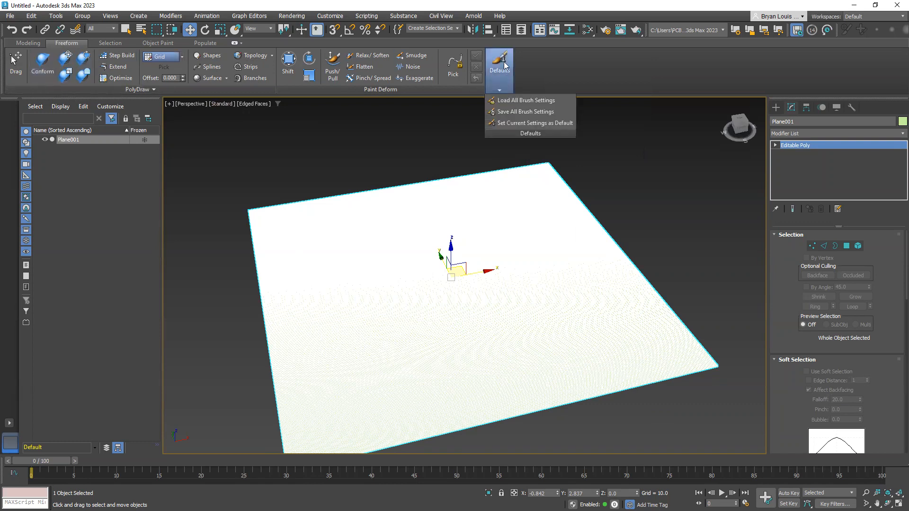
left_click(293, 148)
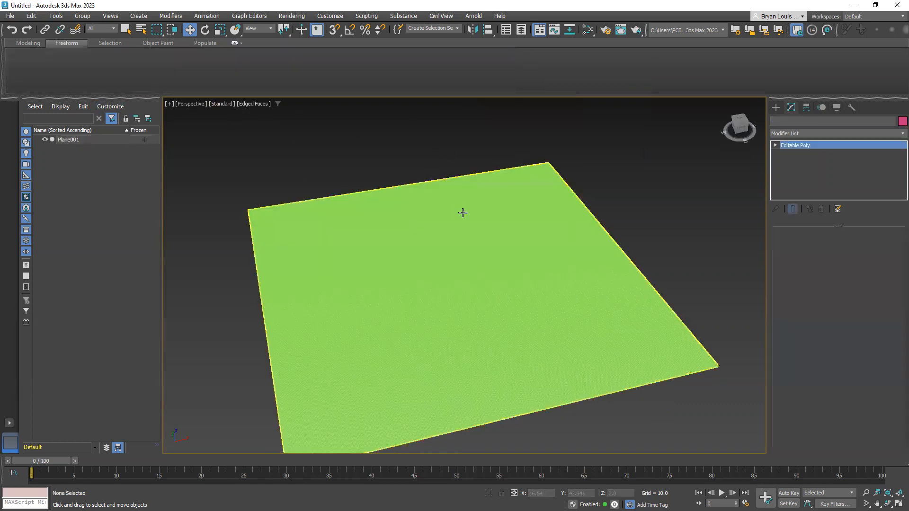
left_click(423, 307)
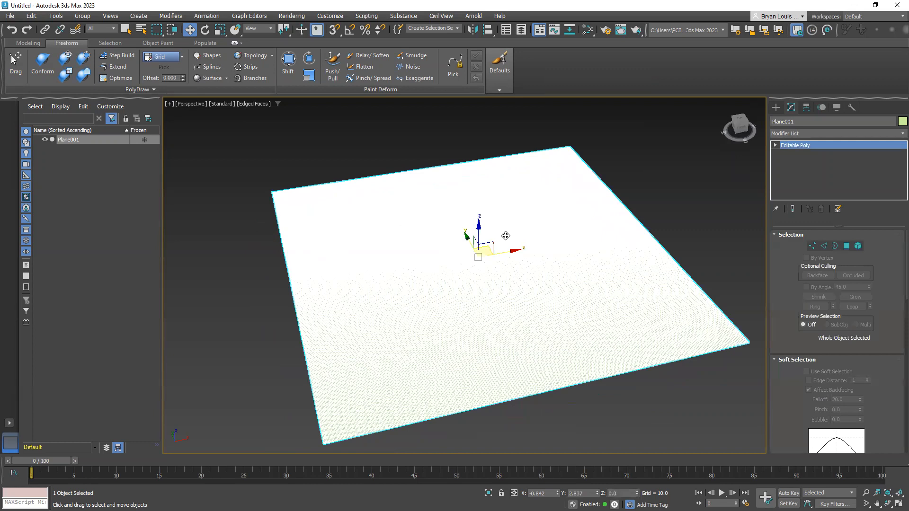
Turn off the edged-faces display and raise several winding ridges across the plane with the Push/Pull brush
mouse_move(499, 320)
middle_mouse_down("alt")
mouse_move(458, 314)
mouse_move(462, 284)
mouse_move(423, 262)
mouse_move(436, 262)
mouse_move(418, 264)
mouse_move(413, 282)
mouse_move(379, 175)
middle_mouse_up("alt")
key("F4")
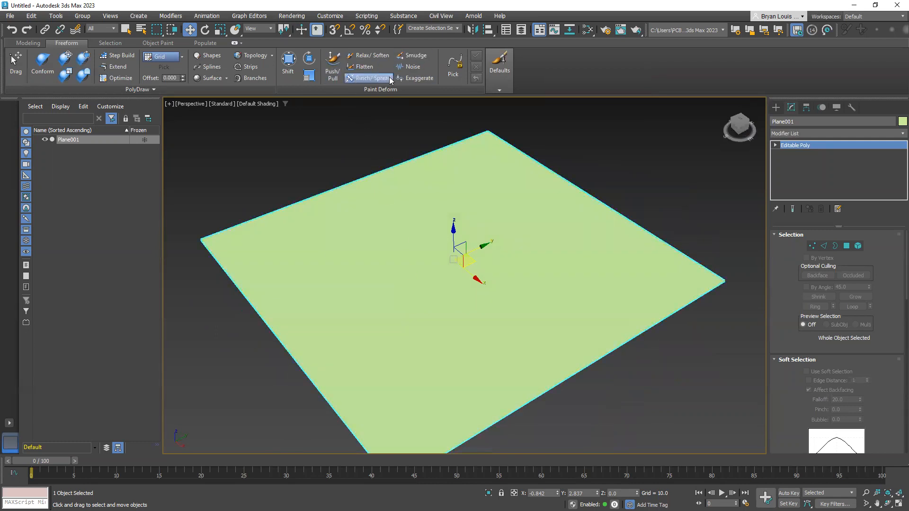
left_click(332, 66)
middle_click_drag(446, 197, 436, 212, "alt")
mouse_move(427, 163)
left_mouse_down()
mouse_move(418, 193)
mouse_move(325, 218)
mouse_move(280, 279)
mouse_move(280, 304)
mouse_move(314, 315)
mouse_move(314, 305)
mouse_move(320, 322)
mouse_move(301, 308)
left_mouse_up()
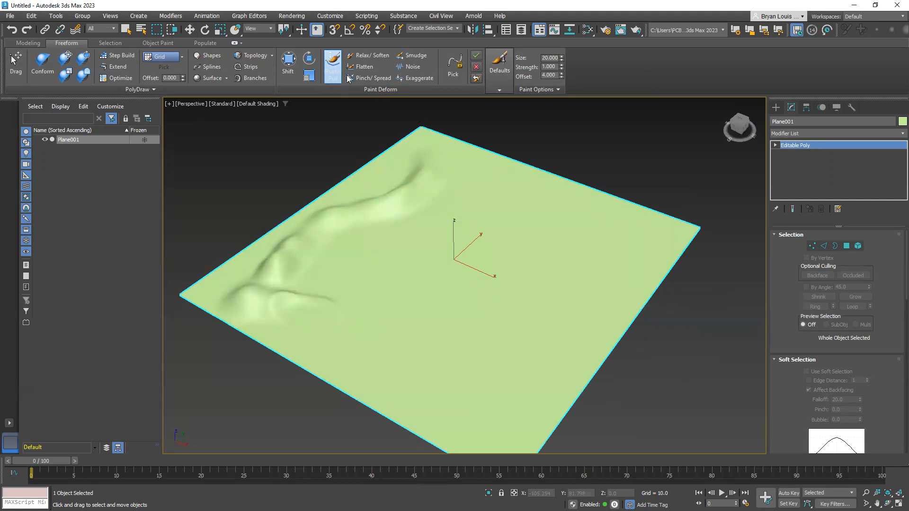
mouse_move(482, 187)
left_mouse_down()
mouse_move(437, 233)
mouse_move(404, 345)
mouse_move(474, 365)
mouse_move(487, 251)
mouse_move(588, 314)
mouse_move(569, 224)
left_mouse_up()
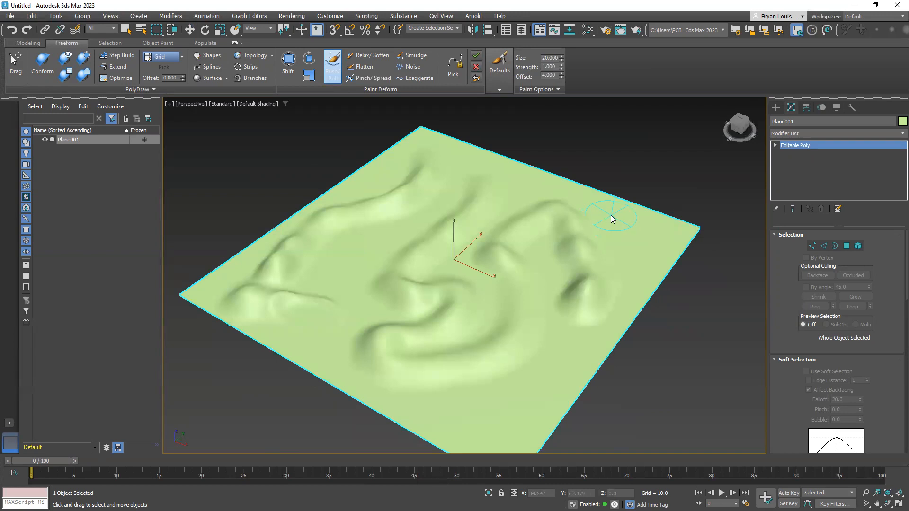
Lower parts of the raised ridges in the plane's interior with inverted Push/Pull strokes
mouse_move(521, 280)
left_mouse_down()
mouse_move(511, 252)
mouse_move(503, 266)
left_mouse_up()
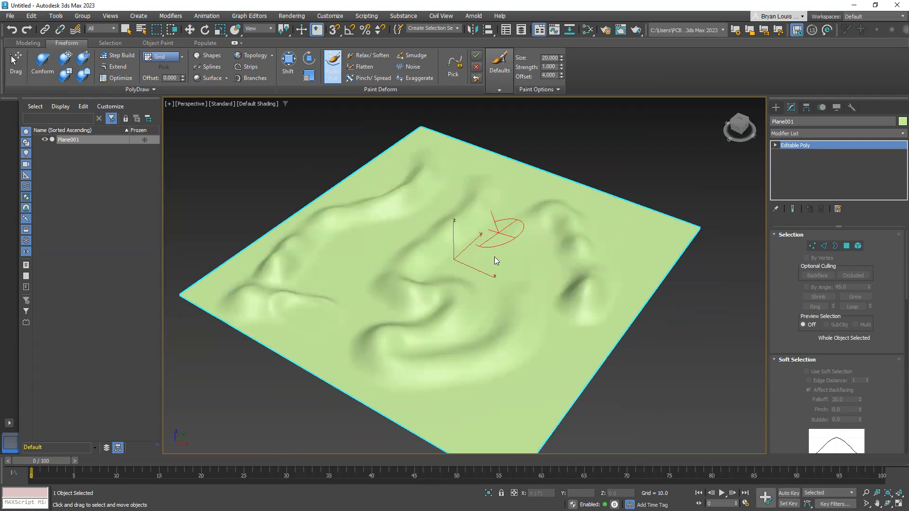
scroll(506, 259, "up", 8)
scroll(481, 291, "down", 5)
mouse_move(492, 255)
left_mouse_down()
mouse_move(581, 188)
mouse_move(575, 174)
mouse_move(623, 183)
mouse_move(657, 223)
mouse_move(663, 265)
left_mouse_up()
scroll(681, 237, "down", 5)
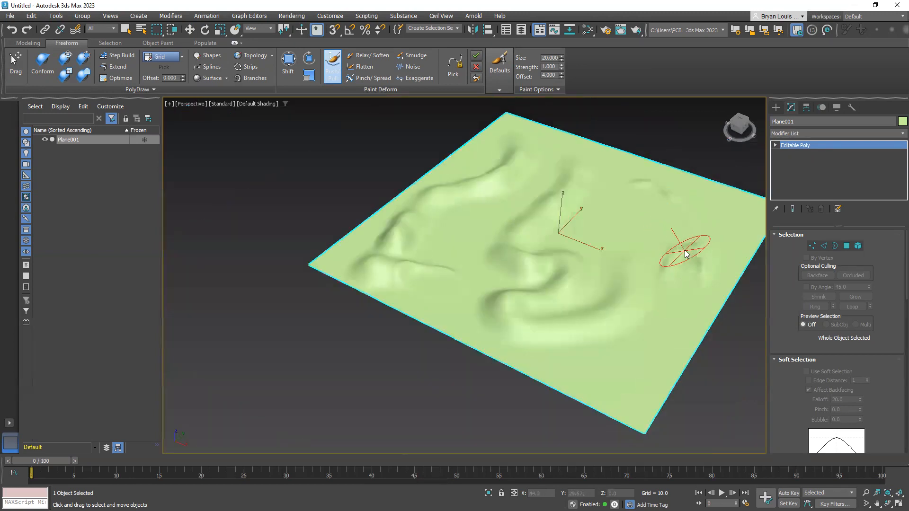
left_click_drag(645, 308, 488, 327)
Raise an uneven border of hills around all the outer edges of the plane with Push/Pull
mouse_move(364, 262)
left_mouse_down()
mouse_move(337, 277)
mouse_move(589, 371)
mouse_move(511, 351)
mouse_move(592, 392)
mouse_move(610, 419)
mouse_move(736, 284)
mouse_move(758, 239)
left_mouse_up()
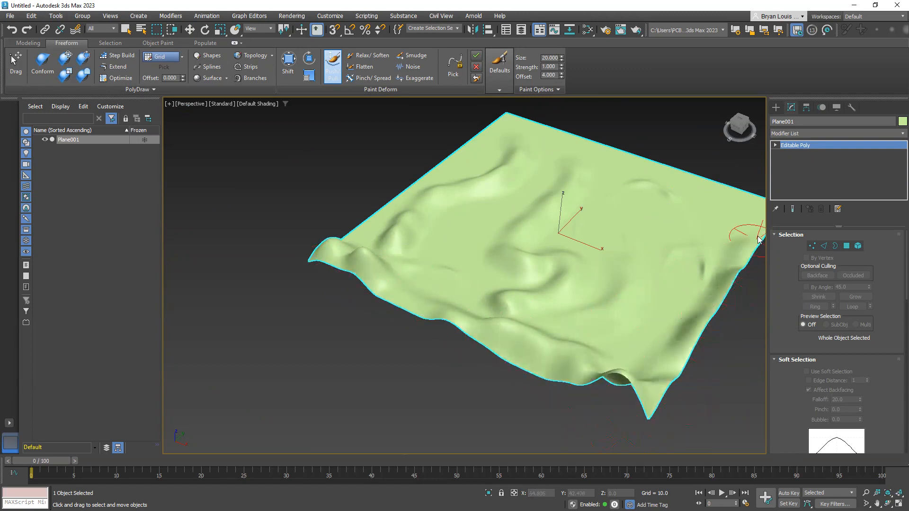
mouse_move(691, 283)
middle_mouse_down("alt")
mouse_move(627, 296)
mouse_move(500, 298)
middle_mouse_up("alt")
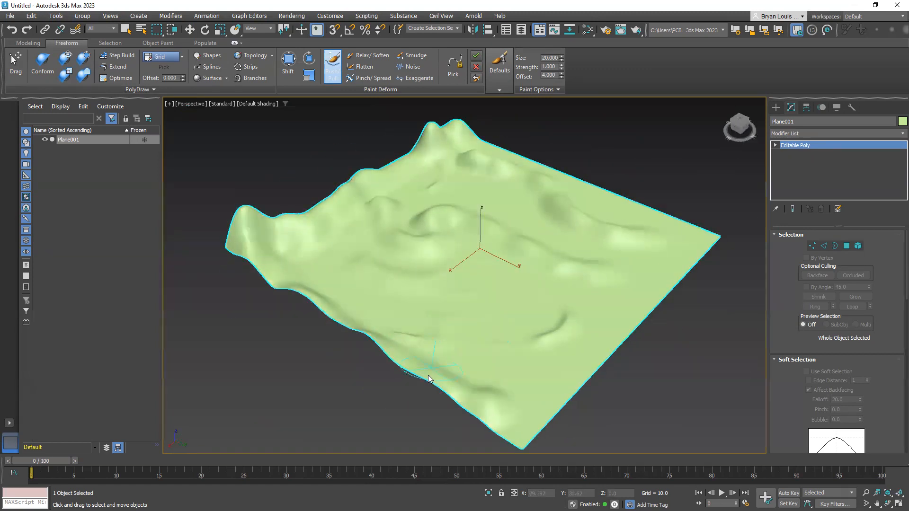
left_click_drag(428, 379, 529, 393)
mouse_move(654, 310)
left_mouse_down()
mouse_move(566, 400)
mouse_move(622, 328)
mouse_move(710, 250)
mouse_move(703, 240)
left_mouse_up()
mouse_move(701, 239)
middle_mouse_down("alt")
mouse_move(545, 305)
mouse_move(502, 365)
mouse_move(432, 322)
middle_mouse_up("alt")
mouse_move(432, 322)
left_mouse_down()
mouse_move(577, 233)
mouse_move(513, 290)
mouse_move(450, 325)
mouse_move(459, 319)
mouse_move(311, 347)
mouse_move(323, 341)
left_mouse_up()
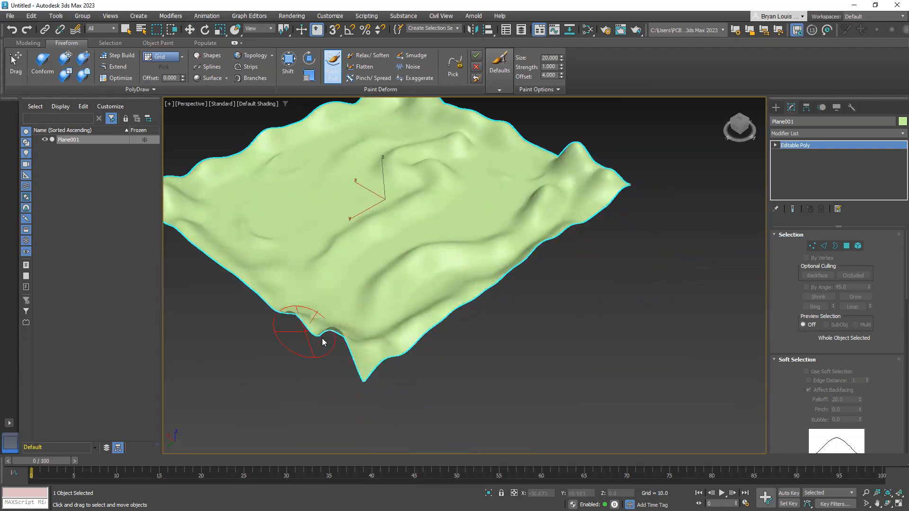
left_click_drag(256, 296, 223, 273)
mouse_move(203, 257)
middle_mouse_down("alt")
mouse_move(227, 296)
mouse_move(411, 342)
middle_mouse_up("alt")
mouse_move(411, 343)
left_mouse_down()
mouse_move(464, 348)
mouse_move(423, 379)
mouse_move(475, 385)
mouse_move(570, 334)
left_mouse_up()
mouse_move(481, 330)
middle_mouse_down("alt")
mouse_move(430, 326)
mouse_move(532, 288)
middle_mouse_up("alt")
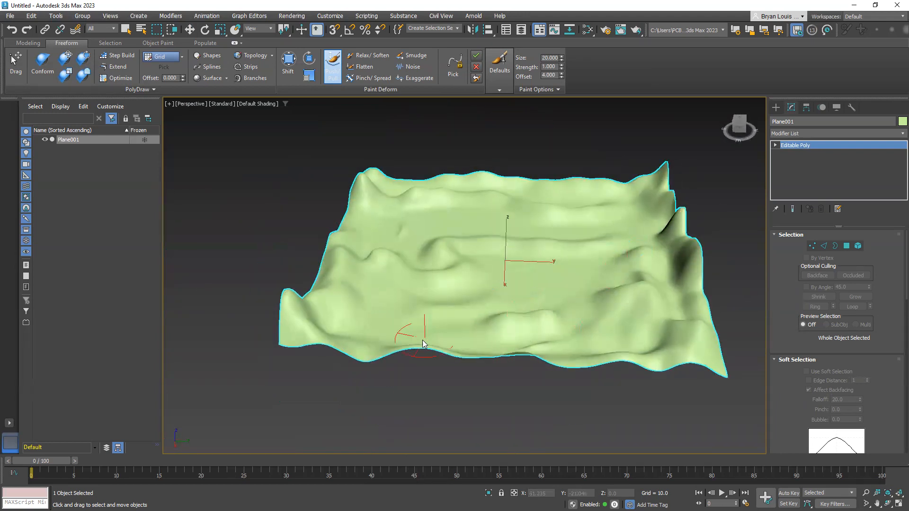
Rework the ridges and valleys inside the hilly border with further long Push/Pull strokes
middle_click_drag(473, 270, 440, 218)
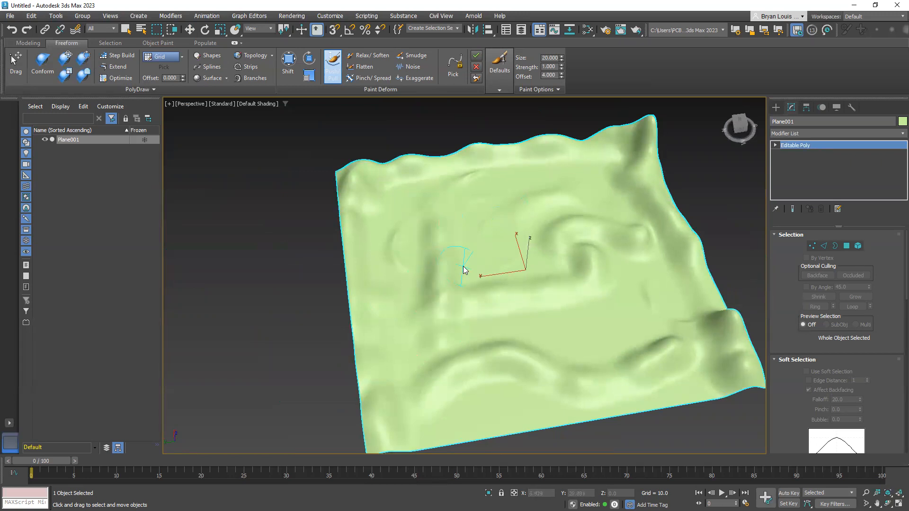
mouse_move(430, 203)
left_mouse_down()
mouse_move(444, 277)
mouse_move(443, 417)
mouse_move(563, 395)
mouse_move(547, 404)
left_mouse_up()
mouse_move(578, 358)
left_mouse_down()
mouse_move(600, 386)
mouse_move(653, 377)
mouse_move(670, 338)
left_mouse_up()
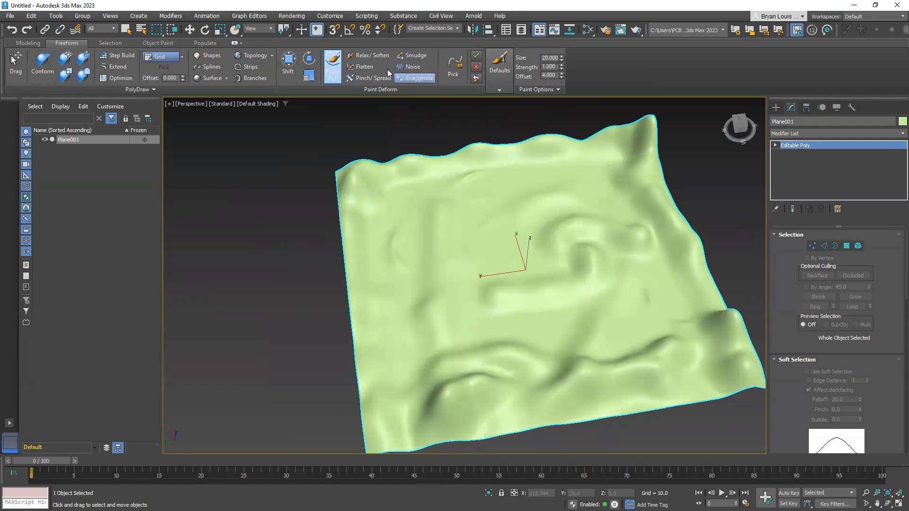
Brush over the central spiral ridge and the long ridge beside it with Relax/Soften
left_click(365, 56)
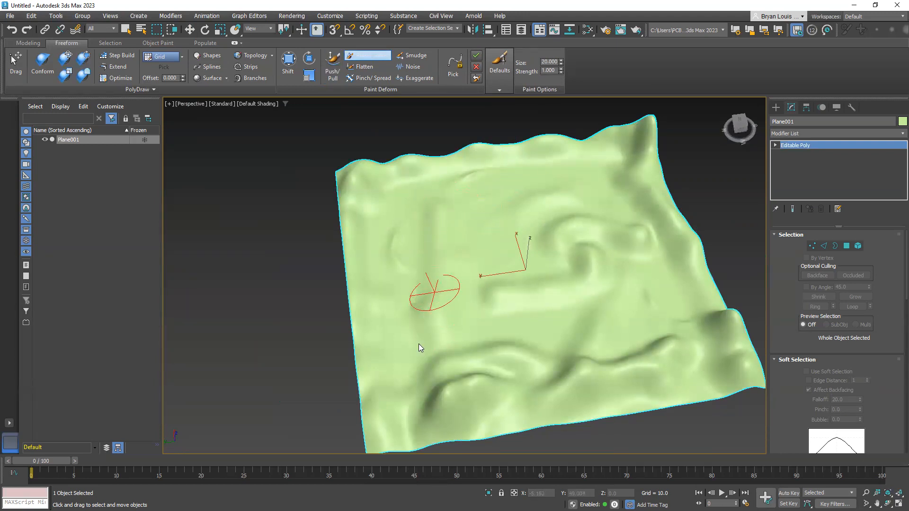
middle_click_drag(468, 372, 507, 326, "alt")
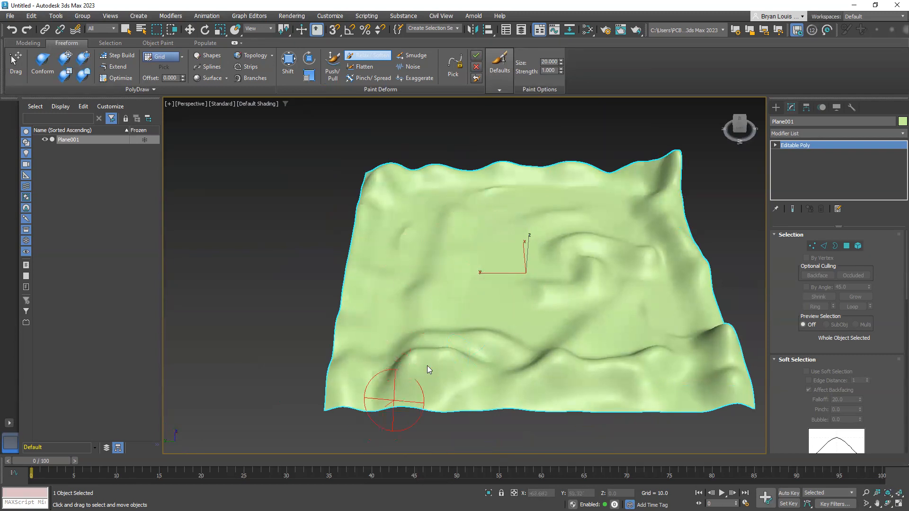
scroll(466, 290, "up", 5)
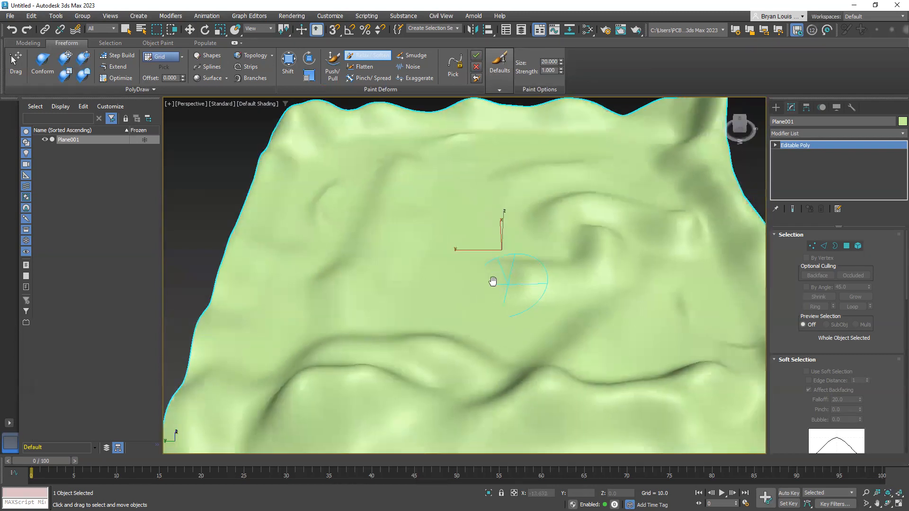
mouse_move(490, 269)
left_mouse_down()
mouse_move(471, 303)
mouse_move(530, 253)
mouse_move(523, 276)
mouse_move(460, 218)
left_mouse_up()
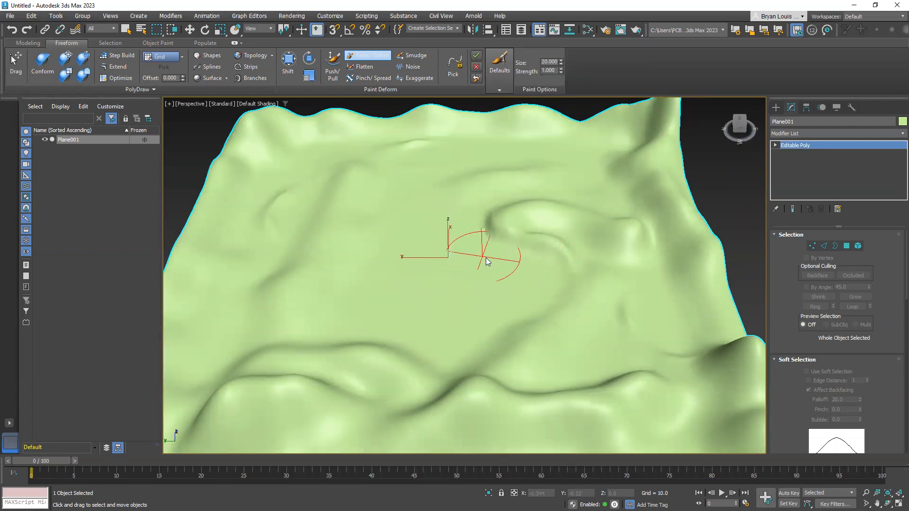
mouse_move(350, 267)
left_mouse_down()
mouse_move(304, 315)
mouse_move(373, 250)
left_mouse_up()
left_click_drag(344, 276, 365, 239)
mouse_move(325, 284)
left_mouse_down()
mouse_move(385, 211)
mouse_move(360, 216)
mouse_move(371, 201)
left_mouse_up()
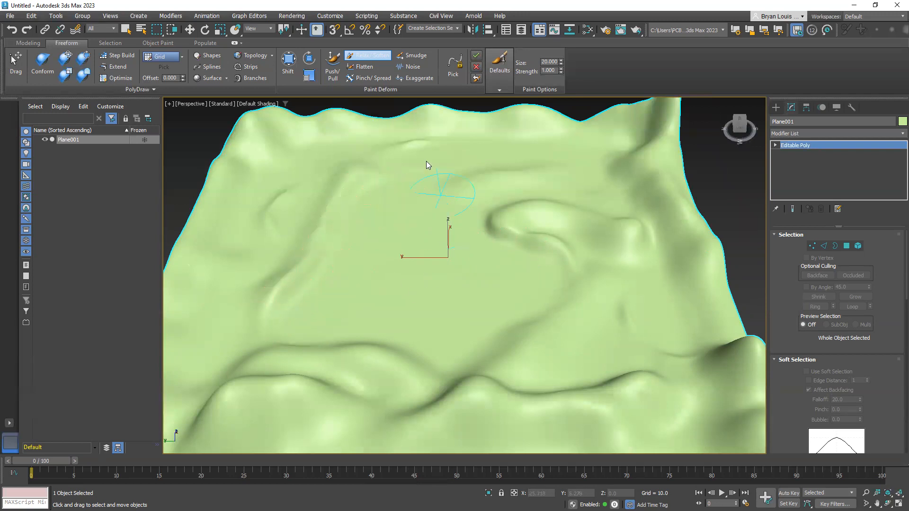
Apply the Pinch/Spread brush along the long interior ridge from a close, low view
middle_click_drag(297, 227, 332, 224, "alt")
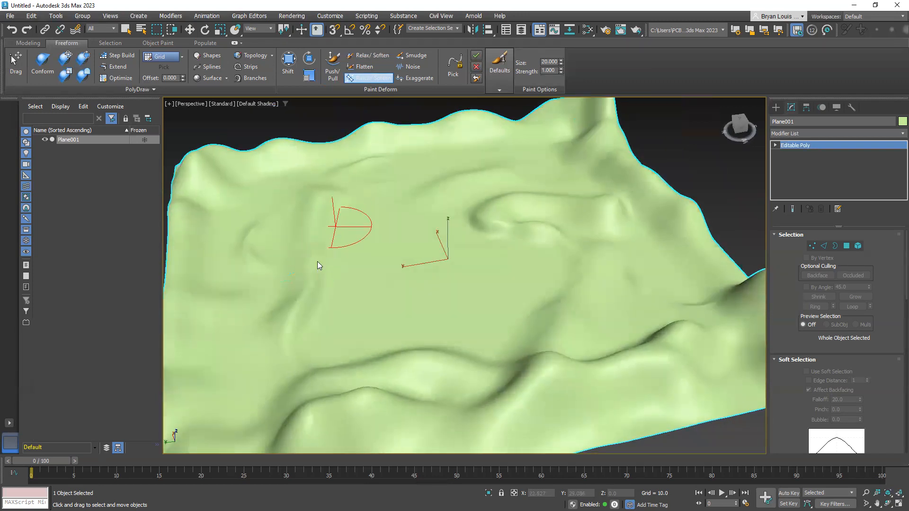
middle_click_drag(330, 300, 449, 357, "alt")
scroll(337, 294, "up", 3)
scroll(375, 298, "up", 1)
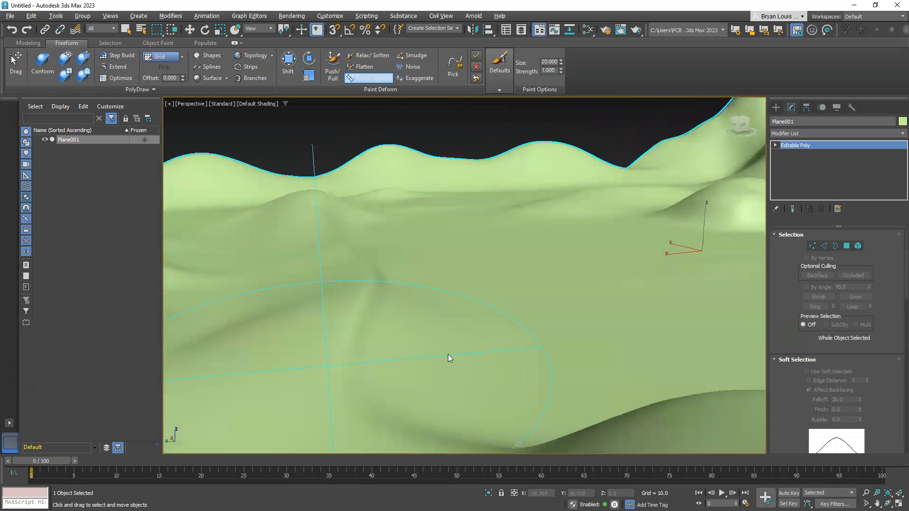
mouse_move(385, 315)
left_mouse_down()
mouse_move(323, 274)
mouse_move(418, 209)
mouse_move(339, 209)
left_mouse_up()
middle_click_drag(341, 212, 387, 227, "alt")
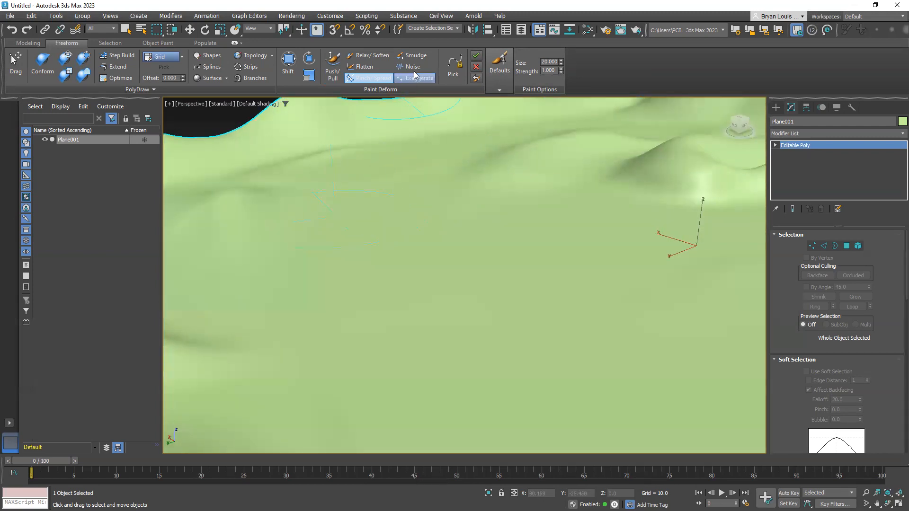
Smudge the terrain surface around the interior ridge with the Smudge brush
left_click(411, 56)
mouse_move(332, 189)
middle_mouse_down("alt")
mouse_move(310, 201)
mouse_move(317, 227)
middle_mouse_up("alt")
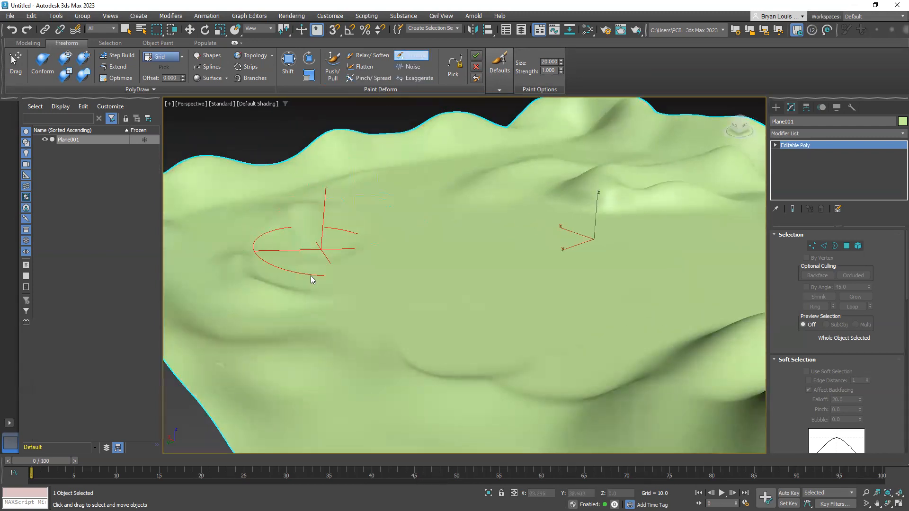
mouse_move(313, 358)
left_mouse_down()
mouse_move(331, 378)
mouse_move(493, 302)
mouse_move(366, 348)
mouse_move(397, 322)
mouse_move(325, 290)
mouse_move(450, 345)
mouse_move(519, 314)
mouse_move(382, 373)
left_mouse_up()
mouse_move(537, 354)
middle_mouse_down("alt")
mouse_move(357, 411)
mouse_move(372, 328)
mouse_move(365, 322)
mouse_move(406, 371)
mouse_move(423, 117)
middle_mouse_up("alt")
Try the Noise brush along the interior ridge and undo the recent brush strokes
left_click(406, 71)
mouse_move(395, 205)
left_mouse_down()
mouse_move(410, 231)
mouse_move(580, 271)
mouse_move(568, 342)
left_mouse_up()
key("ctrl+z")
key("ctrl+z")
key("ctrl+z")
key("ctrl+z")
key("ctrl+z")
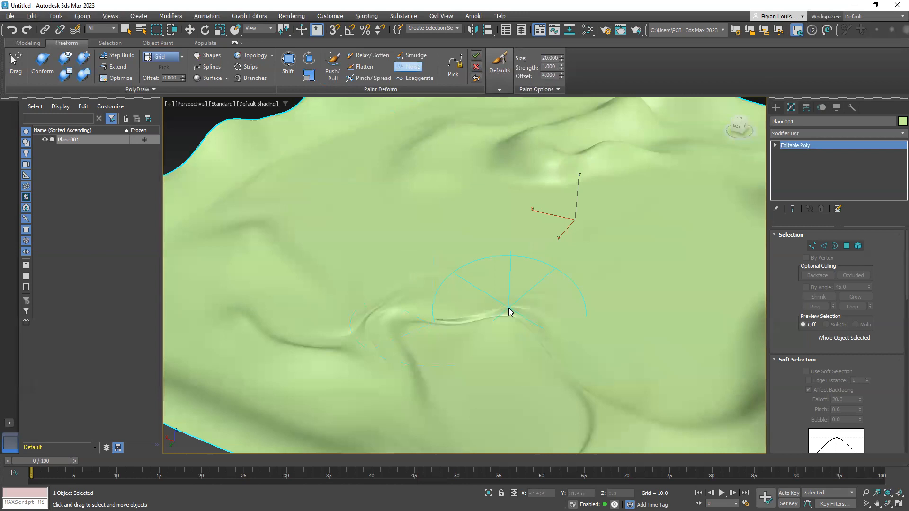
key("ctrl+z")
key("ctrl+z")
key("ctrl+z")
key("ctrl+z")
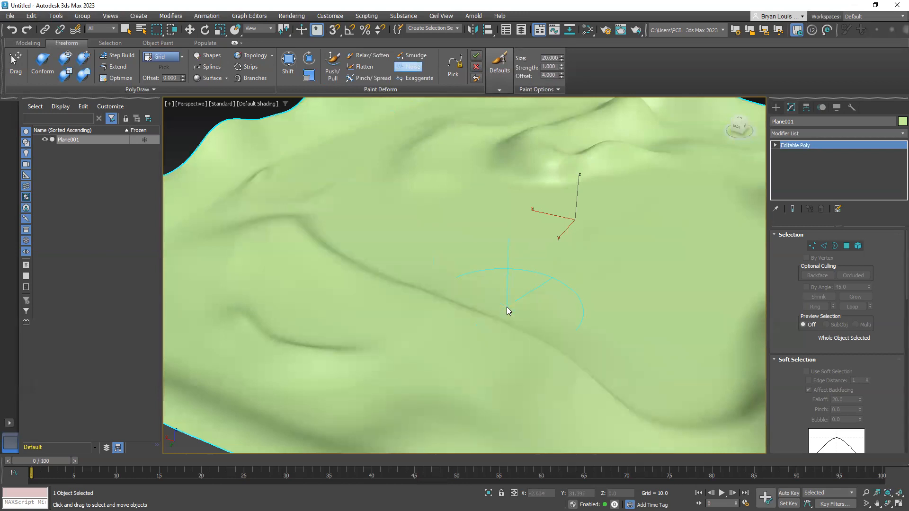
key("ctrl+z")
Paint rough, rocky detail over one corner and its adjoining terrain edge with the Noise brush
mouse_move(501, 310)
middle_mouse_down("alt")
mouse_move(508, 353)
mouse_move(411, 271)
middle_mouse_up("alt")
scroll(459, 261, "down", 5)
mouse_move(372, 256)
left_mouse_down()
mouse_move(426, 304)
mouse_move(362, 348)
left_mouse_up()
left_click_drag(247, 307, 438, 441)
left_click_drag(536, 435, 571, 453)
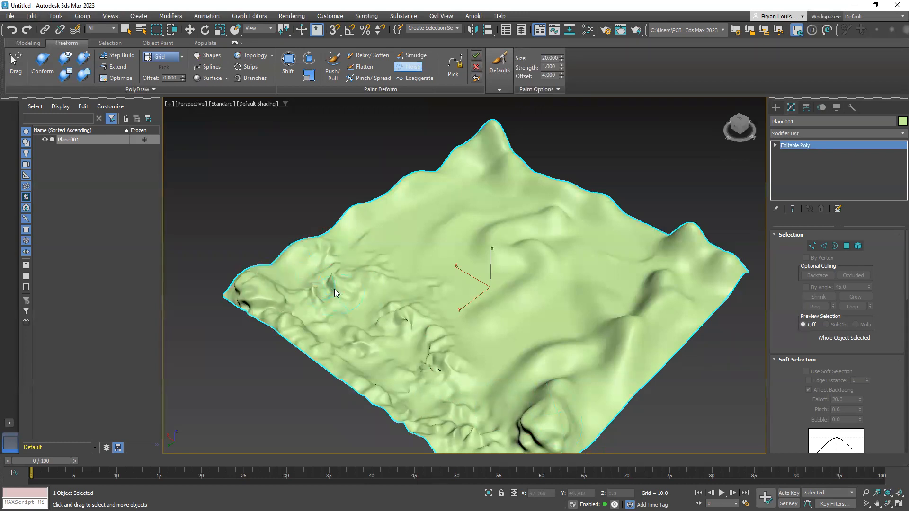
middle_click_drag(334, 289, 308, 231, "alt")
scroll(310, 234, "up", 5)
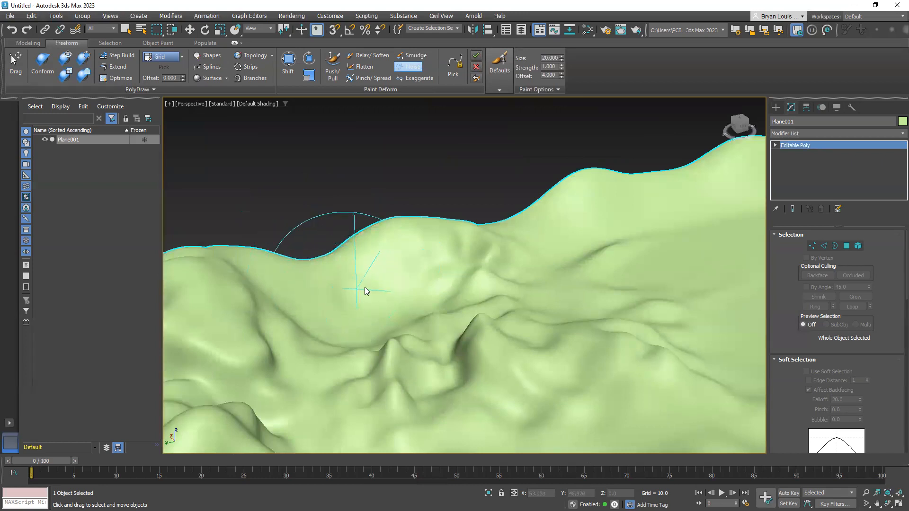
left_click_drag(365, 286, 329, 296)
Set the Noise brush strength to 19.16 and paint a stroke from the terrain's middle towards the near corner
mouse_move(330, 295)
middle_mouse_down("alt")
mouse_move(398, 358)
mouse_move(411, 317)
mouse_move(385, 313)
mouse_move(412, 394)
middle_mouse_up("alt")
scroll(399, 359, "down", 5)
scroll(432, 338, "up", 5)
middle_click_drag(433, 338, 432, 320, "alt")
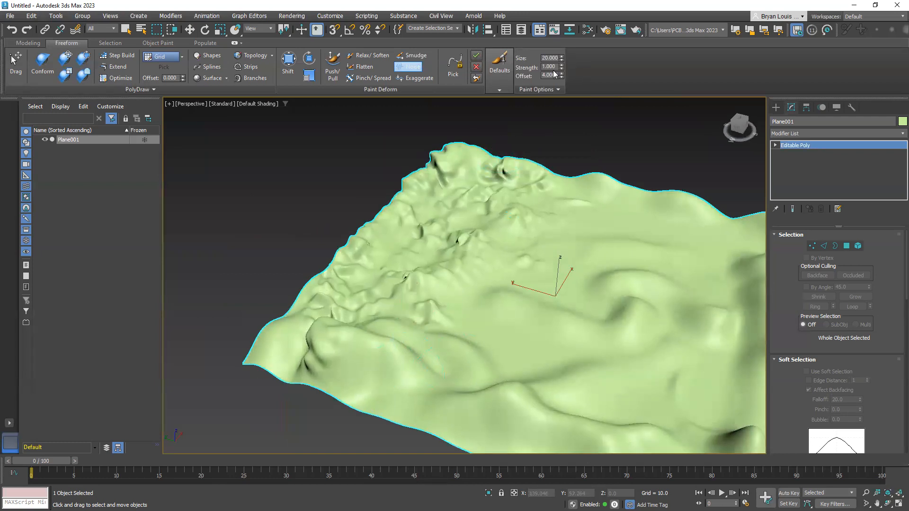
mouse_move(552, 284)
left_mouse_down()
mouse_move(494, 323)
mouse_move(437, 329)
mouse_move(397, 364)
mouse_move(405, 385)
left_mouse_up()
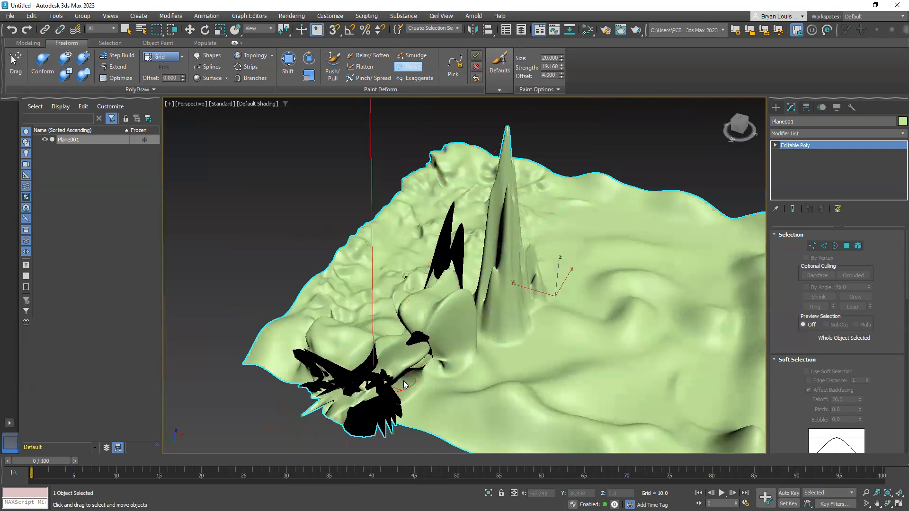
Undo the recent Noise brush strokes around the terrain's near corner, including one more trial stroke
key("ctrl+z")
key("ctrl+z")
key("ctrl+z")
key("ctrl+z")
mouse_move(485, 369)
left_mouse_down()
mouse_move(499, 371)
mouse_move(495, 323)
mouse_move(488, 349)
mouse_move(468, 335)
mouse_move(443, 339)
mouse_move(420, 361)
mouse_move(368, 351)
left_mouse_up()
key("ctrl+z")
key("ctrl+z")
key("ctrl+z")
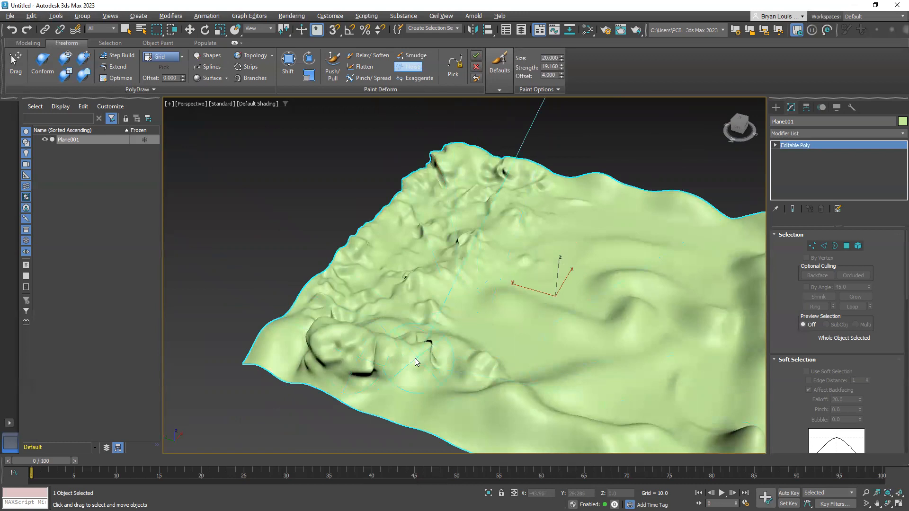
Paint a rough Noise stroke over the ridge and slope beside the terrain's rocky corner
middle_click_drag(415, 362, 340, 265, "alt")
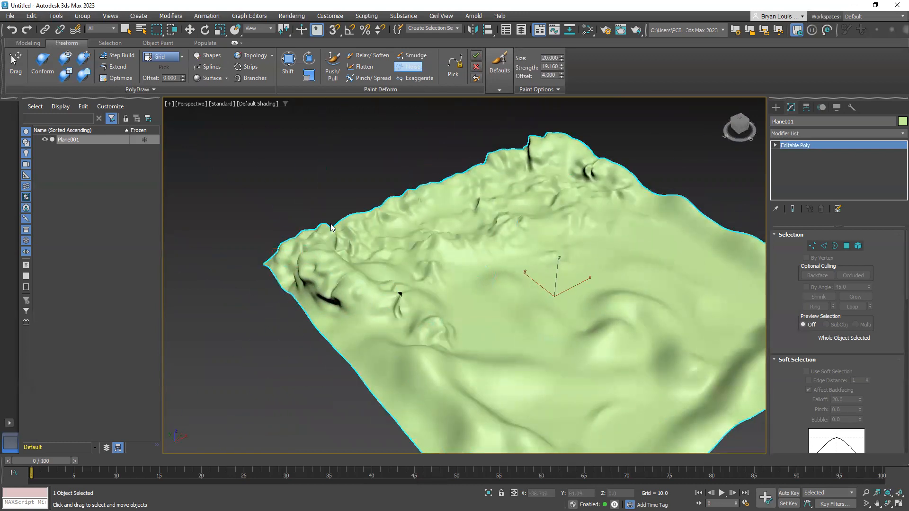
mouse_move(476, 295)
left_mouse_down()
mouse_move(407, 279)
mouse_move(378, 258)
left_mouse_up()
mouse_move(483, 332)
middle_mouse_down("alt")
mouse_move(546, 341)
mouse_move(497, 310)
middle_mouse_up("alt")
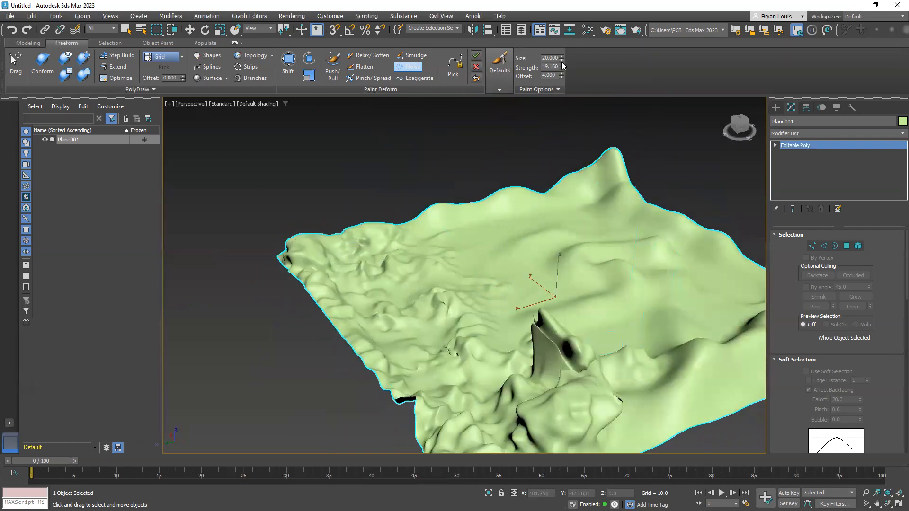
Amplify the bumps of the rocky area with strokes of the Exaggerate brush
left_click(499, 69)
left_click(424, 78)
mouse_move(449, 272)
left_mouse_down()
mouse_move(468, 279)
mouse_move(440, 332)
mouse_move(492, 288)
left_mouse_up()
middle_click_drag(531, 351, 522, 341, "alt")
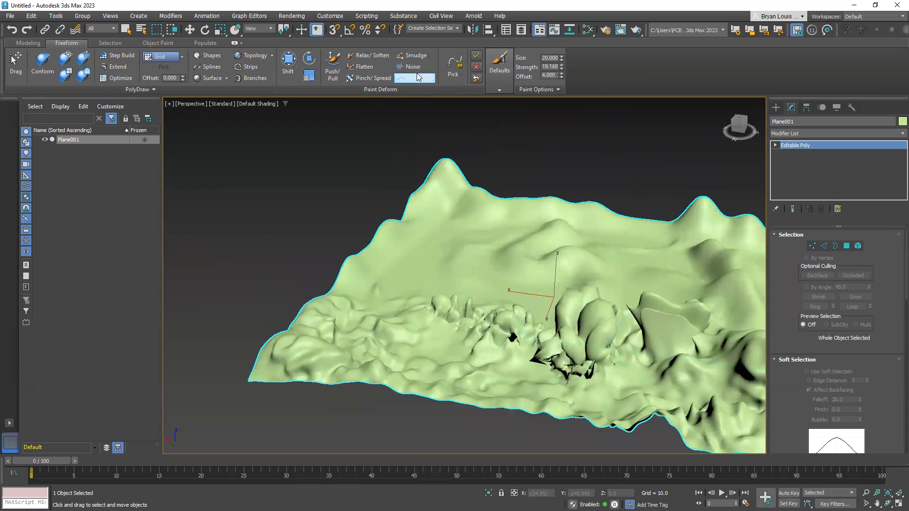
mouse_move(447, 342)
middle_mouse_down("alt")
mouse_move(512, 366)
mouse_move(551, 396)
middle_mouse_up("alt")
mouse_move(437, 261)
left_mouse_down()
mouse_move(410, 279)
mouse_move(464, 296)
left_mouse_up()
mouse_move(426, 301)
middle_mouse_down("alt")
mouse_move(513, 305)
mouse_move(531, 283)
mouse_move(425, 243)
middle_mouse_up("alt")
Paint Exaggerate strokes over the low mound near the terrain's smooth edge, undoing the first one
scroll(568, 283, "up", 3)
middle_click_drag(506, 284, 500, 307, "alt")
left_click_drag(495, 316, 506, 339)
key("ctrl+z")
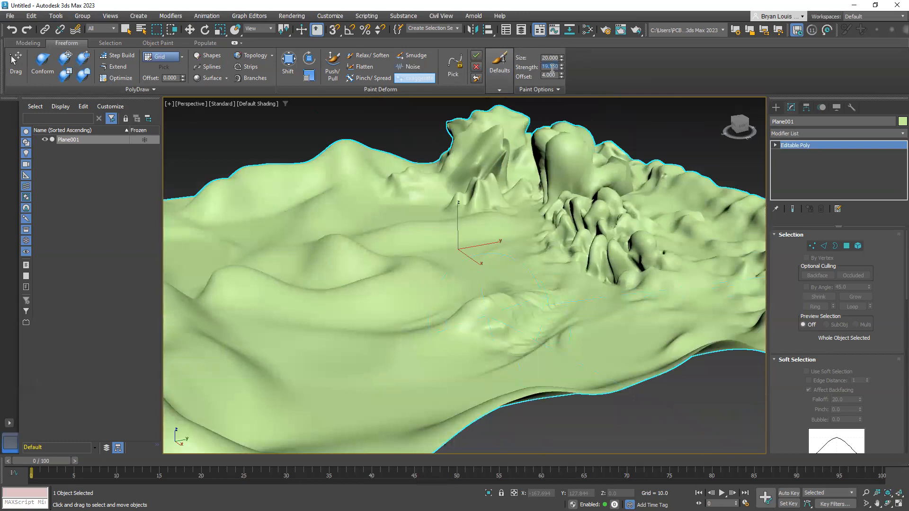
mouse_move(490, 337)
left_mouse_down()
mouse_move(440, 331)
mouse_move(323, 345)
mouse_move(351, 349)
left_mouse_up()
Smooth the spiky detail on the mound with strokes of the Relax/Soften brush
mouse_move(336, 344)
middle_mouse_down("alt")
mouse_move(437, 360)
mouse_move(412, 345)
mouse_move(290, 340)
mouse_move(488, 362)
mouse_move(500, 372)
mouse_move(503, 308)
mouse_move(483, 246)
middle_mouse_up("alt")
scroll(276, 321, "up", 5)
left_click(372, 57)
middle_click_drag(399, 275, 393, 288, "alt")
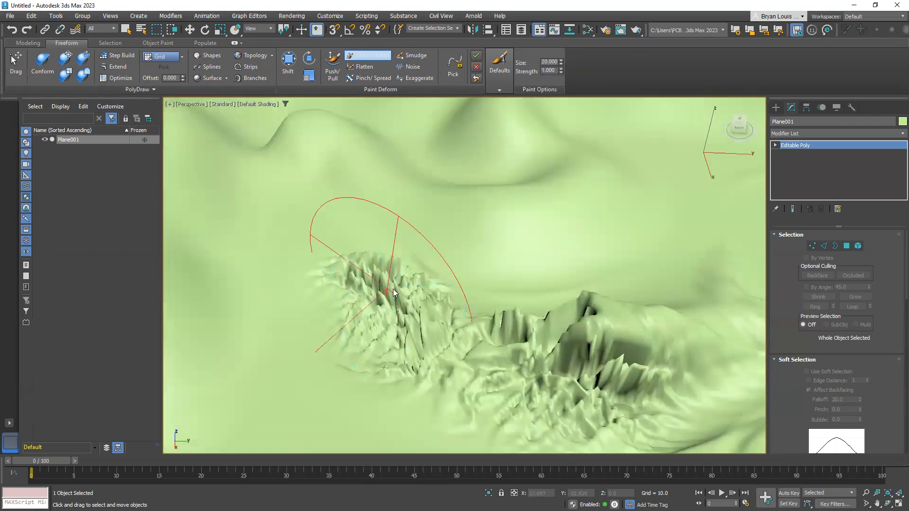
mouse_move(451, 322)
left_mouse_down()
mouse_move(384, 287)
mouse_move(396, 301)
left_mouse_up()
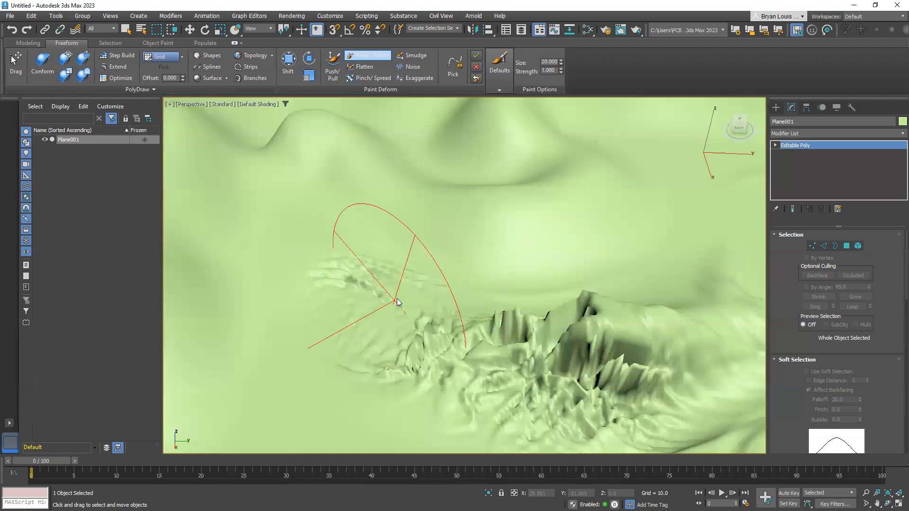
middle_click_drag(536, 385, 526, 336)
left_click_drag(436, 299, 457, 280)
middle_click_drag(422, 284, 298, 291, "alt")
middle_click_drag(386, 220, 446, 176, "alt")
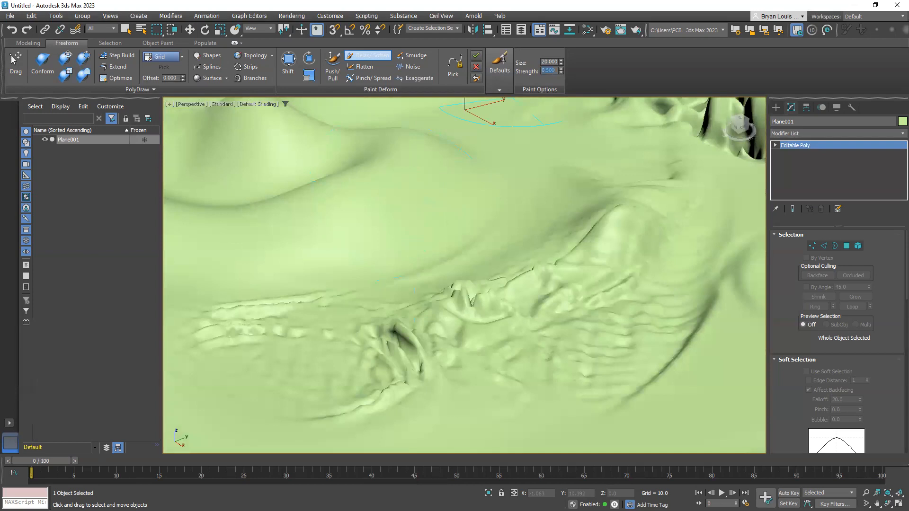
Set the Relax/Soften strength to 0.5 and soften the remaining rough patches around the mound
mouse_move(524, 271)
left_mouse_down()
mouse_move(480, 286)
mouse_move(483, 303)
left_mouse_up()
mouse_move(488, 345)
middle_mouse_down("alt")
mouse_move(549, 322)
mouse_move(456, 263)
middle_mouse_up("alt")
scroll(456, 264, "down", 3)
mouse_move(413, 219)
left_mouse_down()
mouse_move(405, 233)
mouse_move(332, 254)
mouse_move(407, 240)
mouse_move(466, 197)
left_mouse_up()
Switch the paint deform tool to the Noise brush
left_click(410, 69)
scroll(494, 254, "down", 8)
middle_click_drag(415, 301, 471, 276, "alt")
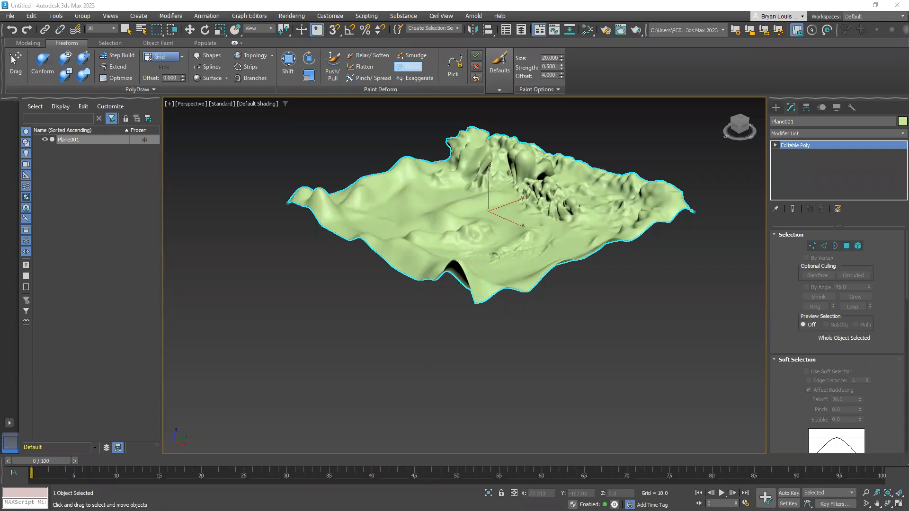
key("alt+Tab")
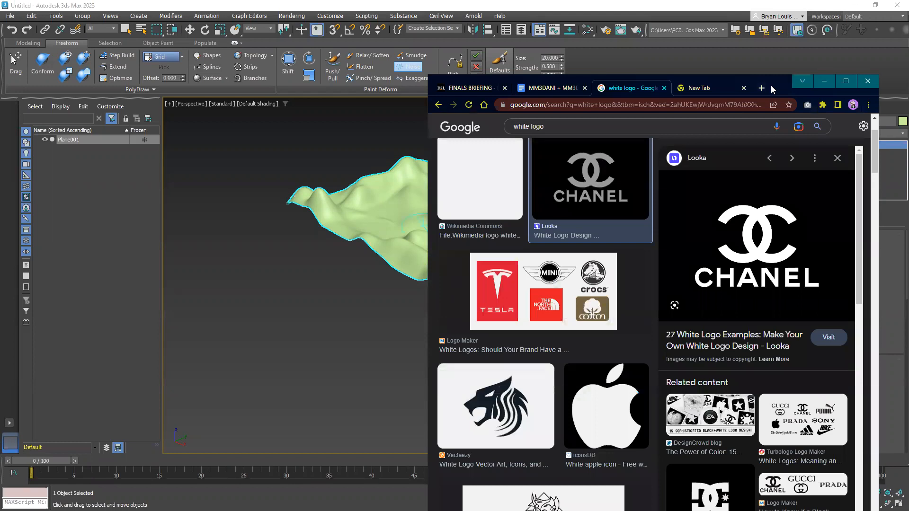
key("alt+Tab")
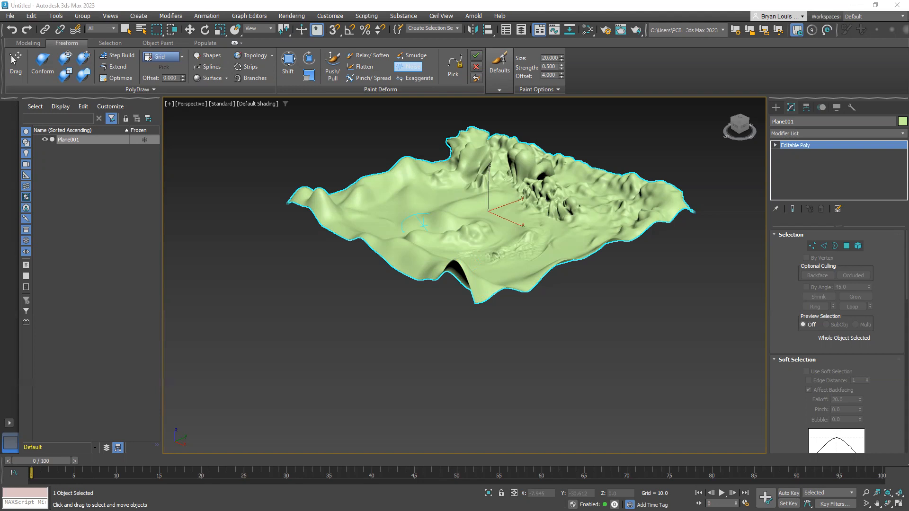
middle_click_drag(369, 192, 391, 322)
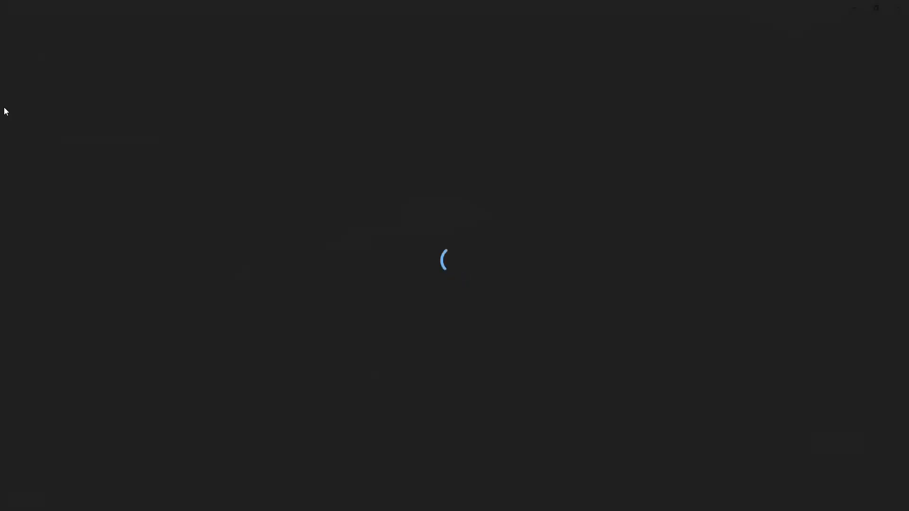
Close the window covering the scene and delete the sculpted terrain plane
left_click(896, 5)
middle_click_drag(423, 255, 410, 349, "alt")
key("Delete")
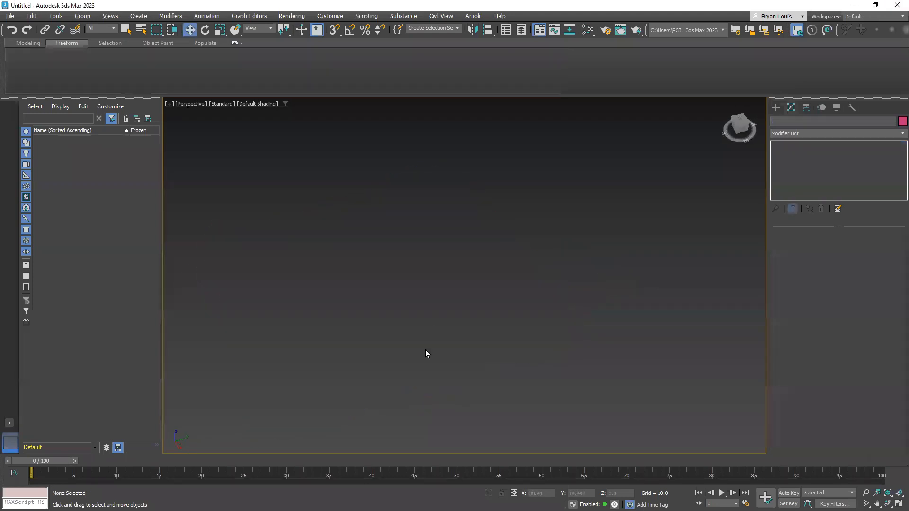
Show the grid and create a plane of about 211 by 156 units with 500 length and width segments
left_click(775, 108)
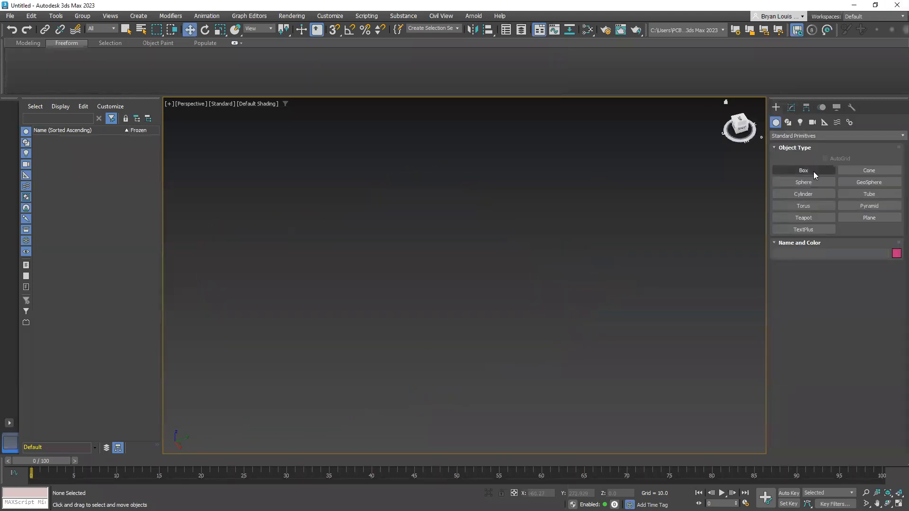
left_click(864, 217)
key("g")
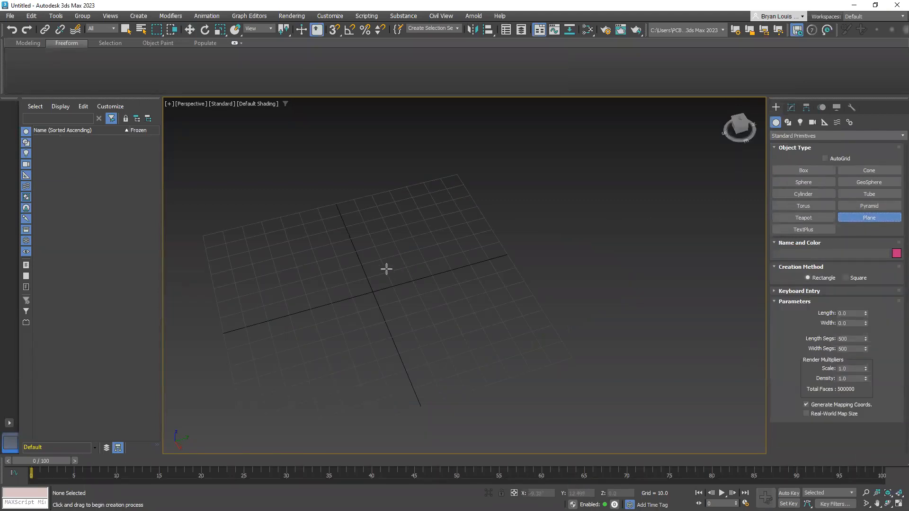
left_click_drag(187, 227, 704, 325)
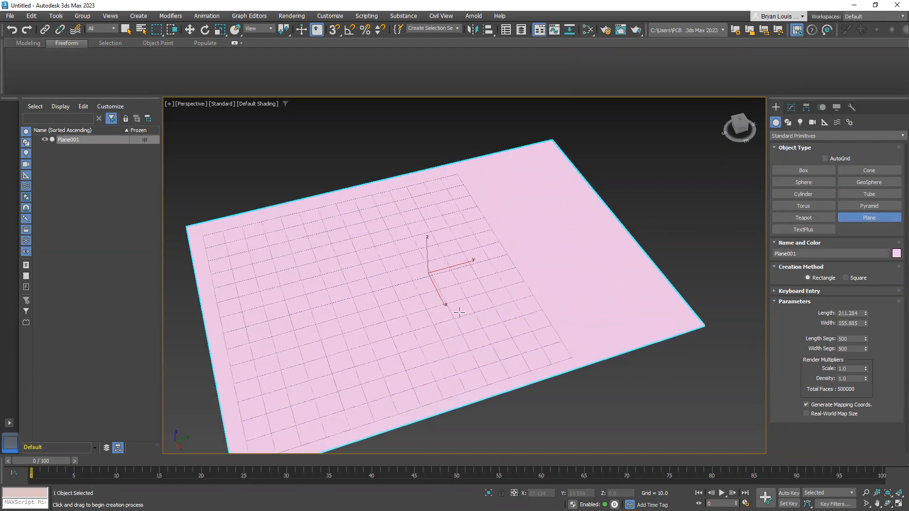
Convert the new plane to an Editable Poly
left_click(795, 110)
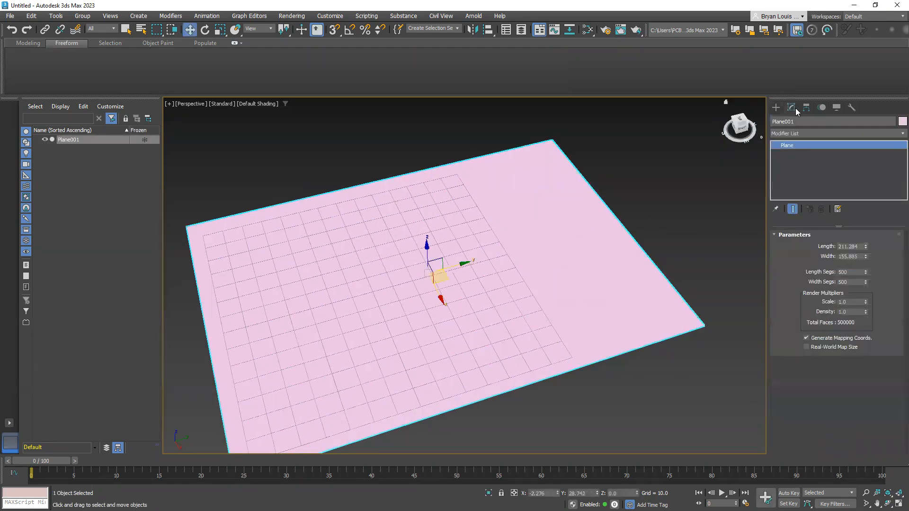
left_click(833, 134)
left_click(552, 229)
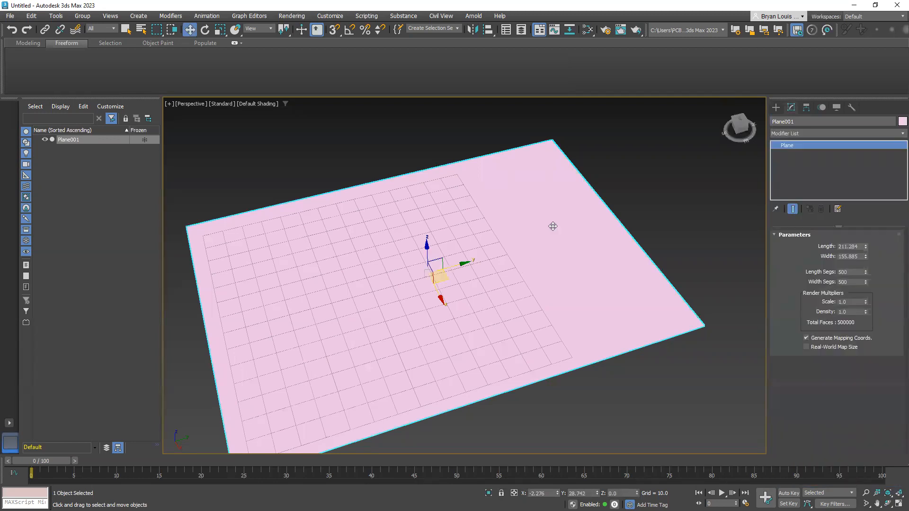
right_click(551, 227)
mouse_move(585, 344)
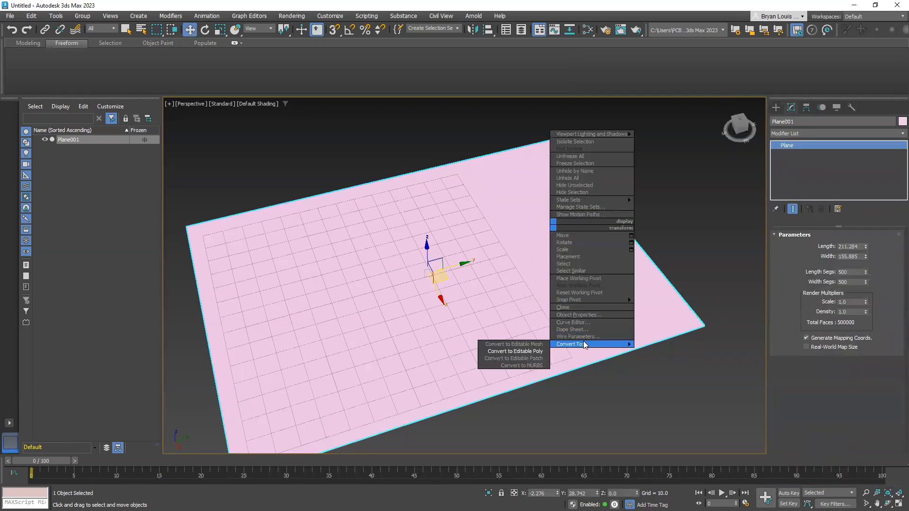
left_click(515, 351)
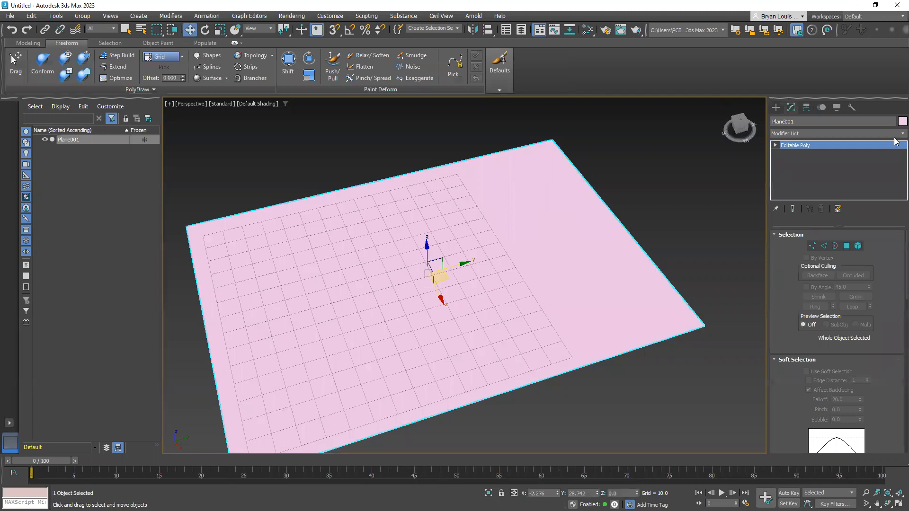
Add a Displace modifier to the plane
left_click(895, 134)
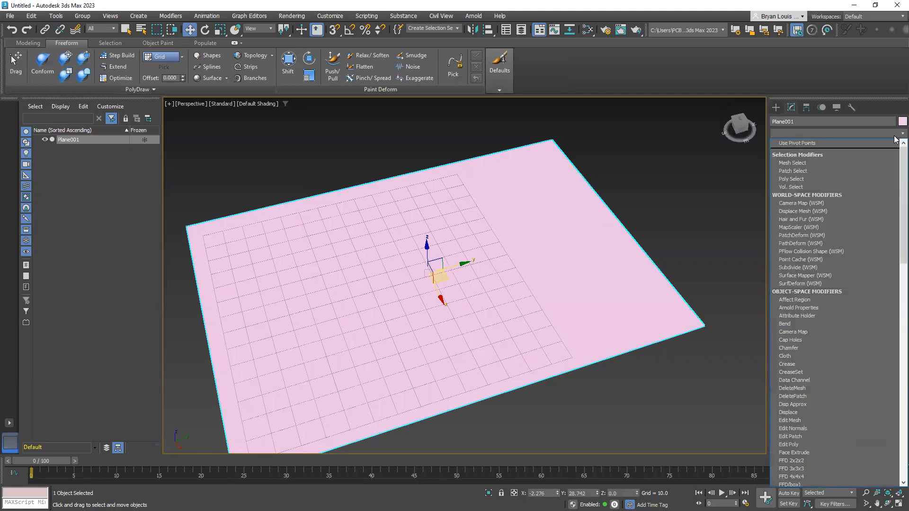
key("d")
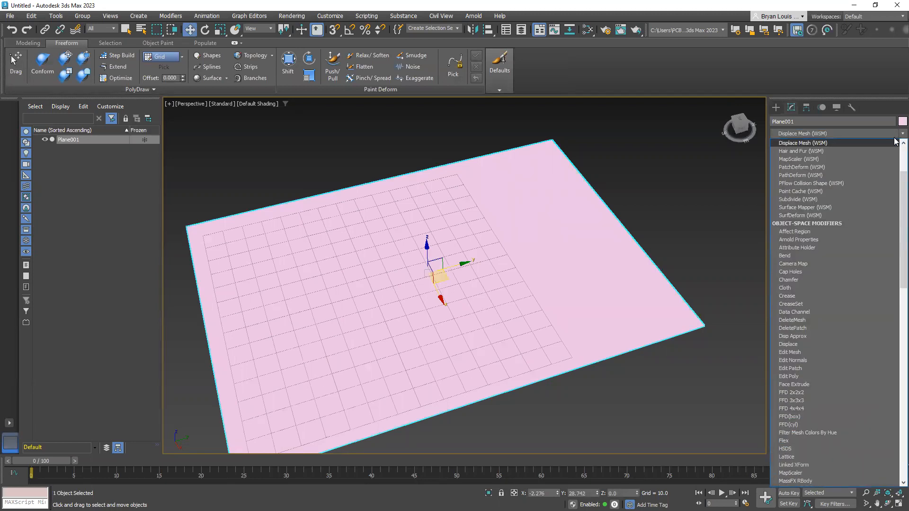
left_click(803, 347)
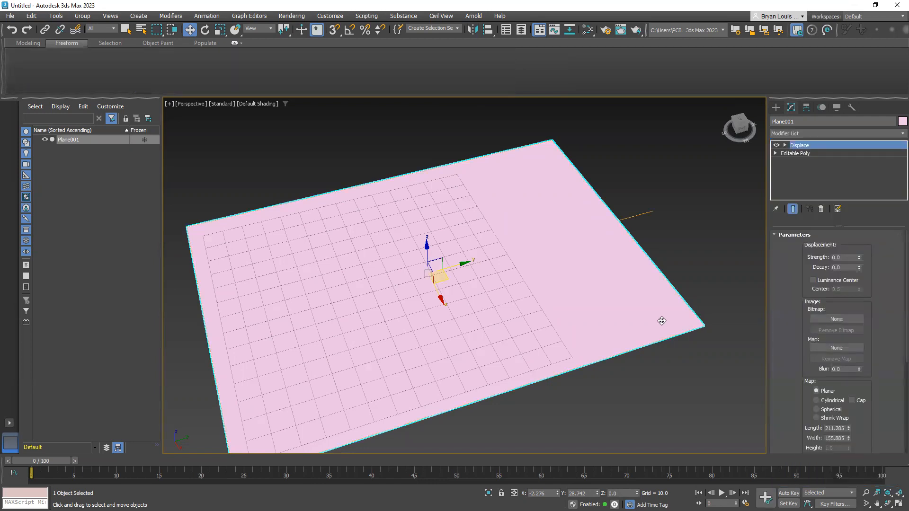
Open the Displace modifier's bitmap chooser and browse to the Downloads folder
middle_click_drag(463, 294, 426, 295, "alt")
left_click(828, 318)
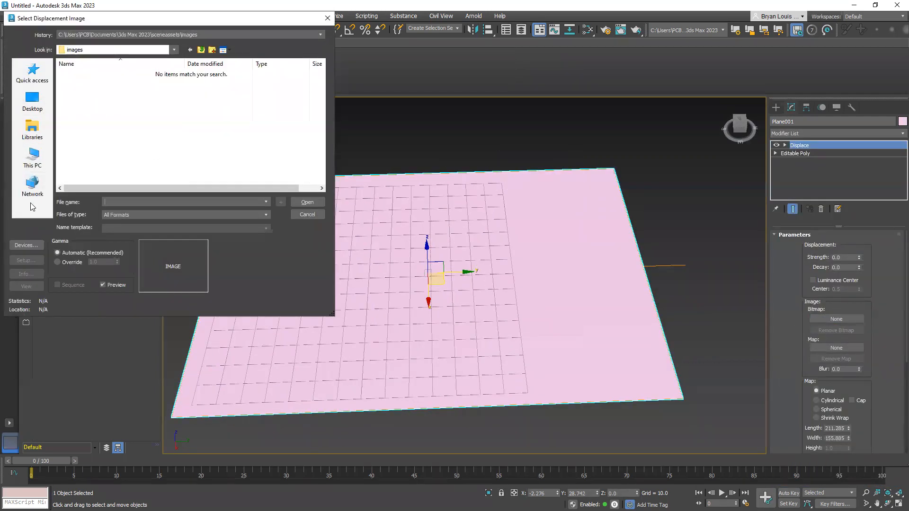
left_click(32, 158)
double_click(201, 112)
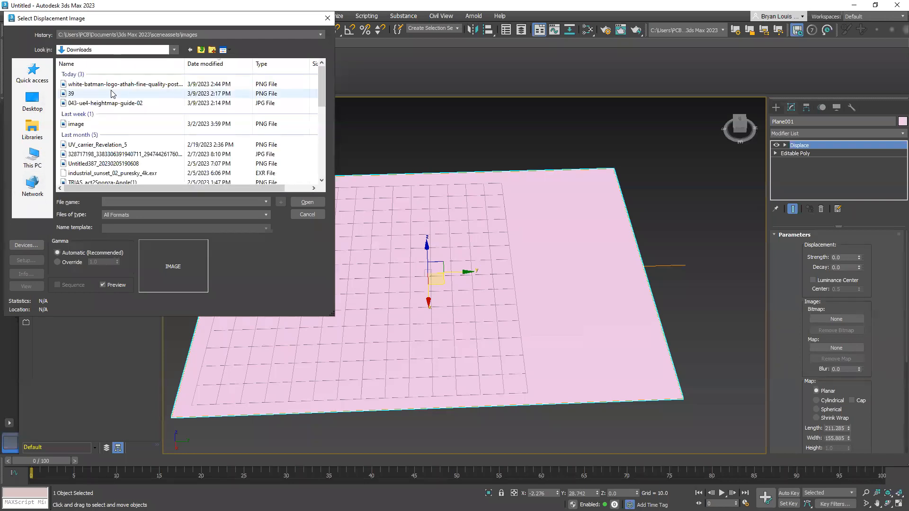
Try to load the white-batman-logo PNG as the displacement bitmap, and also try selecting the white-batman JPG
left_click(120, 84)
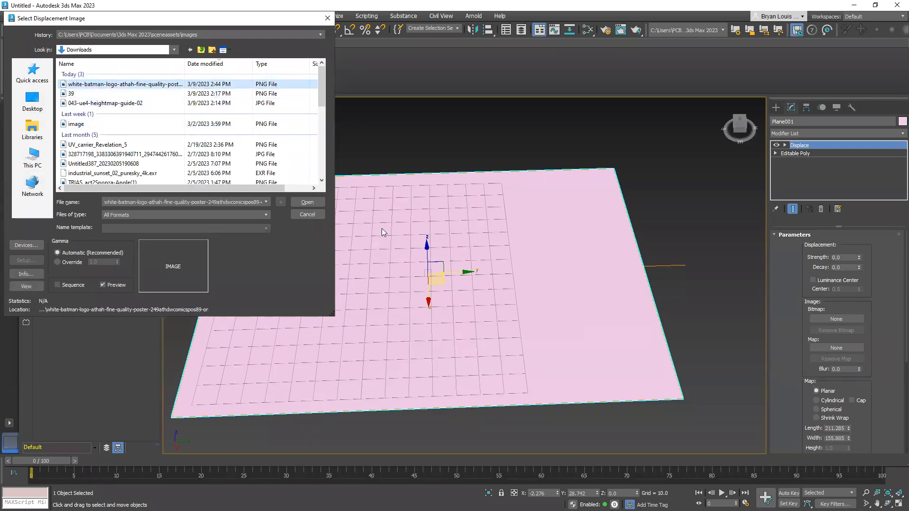
left_click(314, 200)
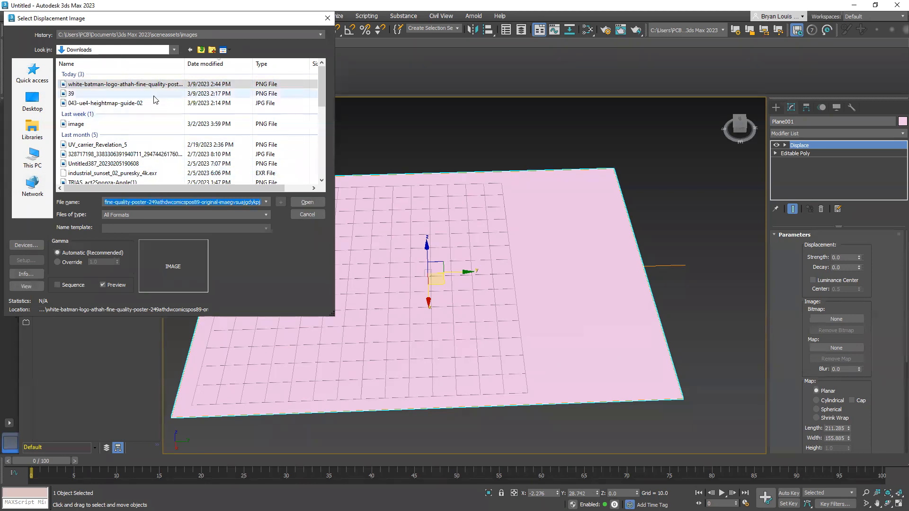
left_click(127, 94)
left_click(115, 85)
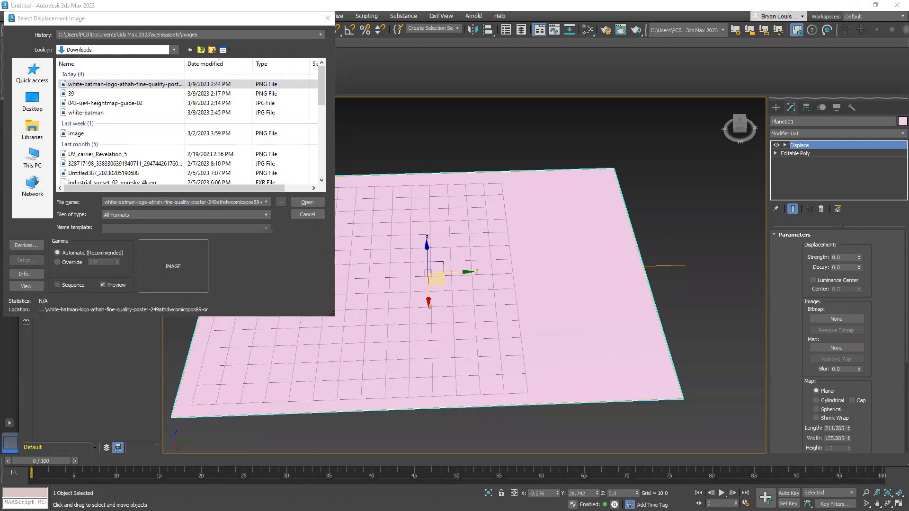
left_click(138, 115)
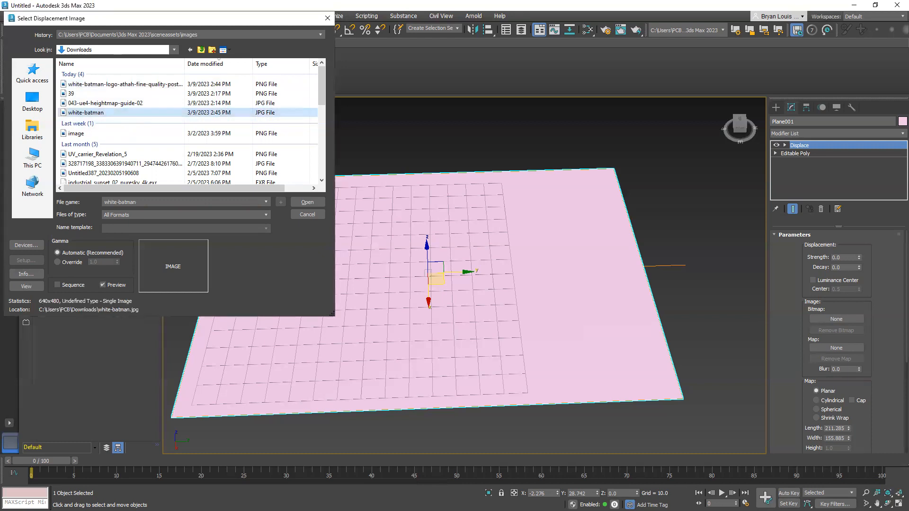
left_click(135, 85)
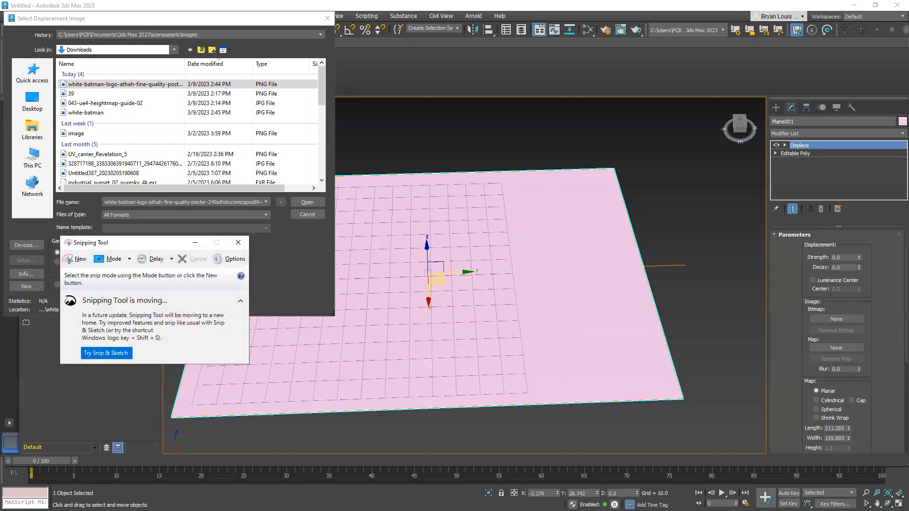
Start a new snip in Snipping Tool, and load an image from the Desktop as the displacement bitmap
left_click(81, 260)
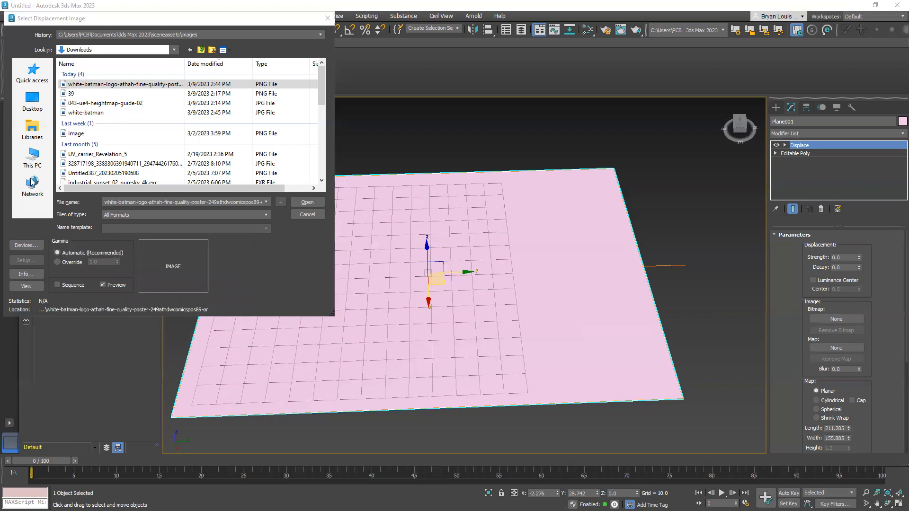
left_click(32, 99)
scroll(201, 128, "down", 5)
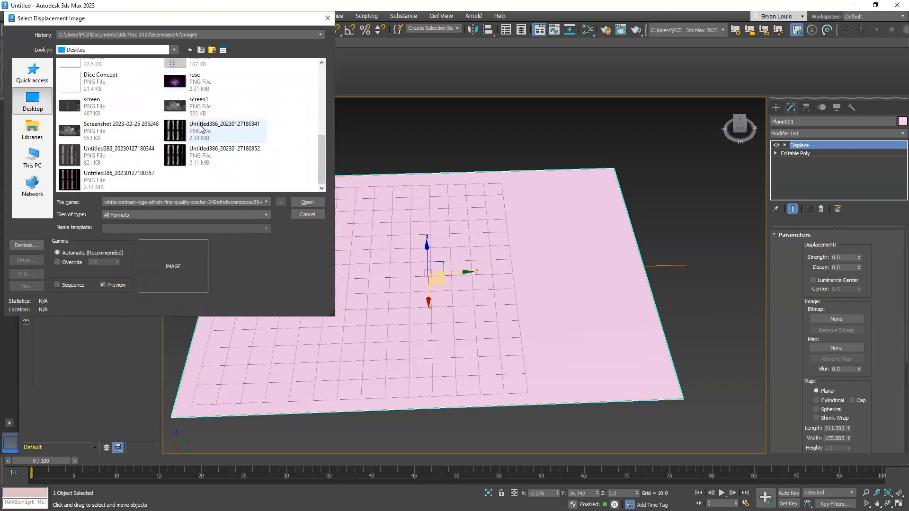
scroll(203, 121, "up", 5)
double_click(207, 107)
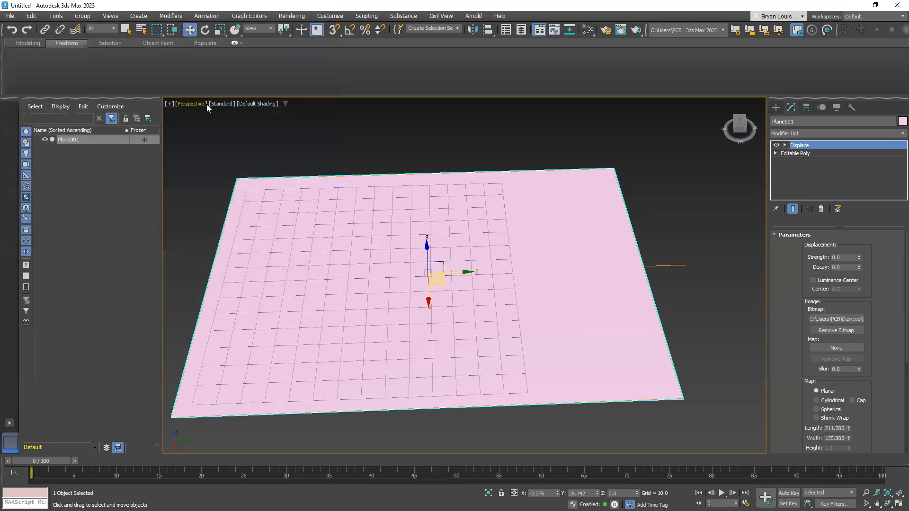
Set the Displace modifier's strength to 7.49
middle_click_drag(429, 268, 351, 274, "alt")
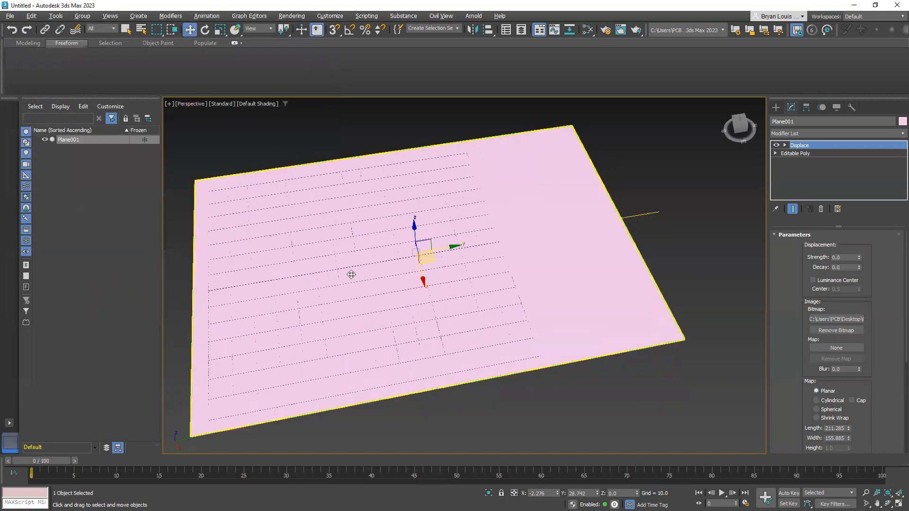
left_click_drag(860, 260, 859, 405)
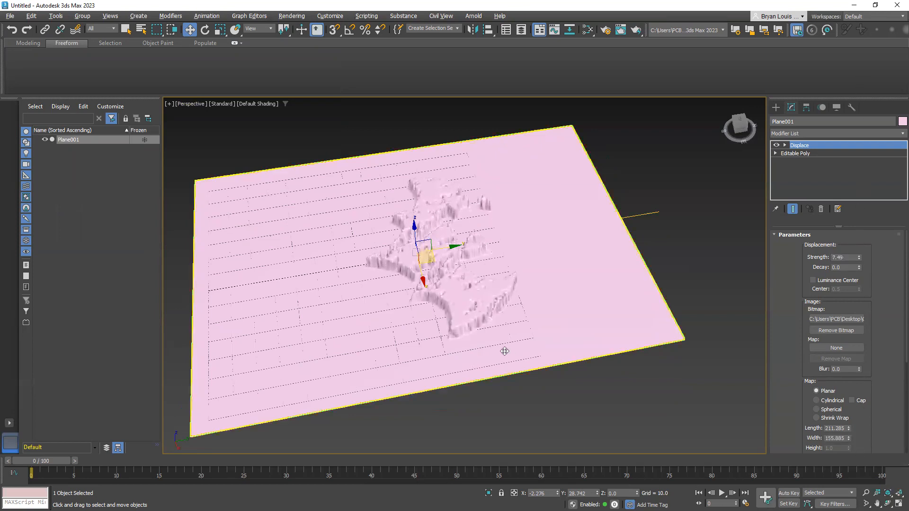
Set the Perspective viewport's render preset to High Quality and inspect the displaced bat logo on the plane
middle_click_drag(503, 351, 590, 353, "alt")
scroll(426, 256, "up", 5)
middle_click_drag(412, 275, 457, 323, "alt")
middle_click_drag(447, 268, 474, 366)
middle_click_drag(429, 335, 447, 295, "alt")
left_click(234, 104)
left_click(232, 113)
scroll(427, 303, "down", 5)
middle_click_drag(427, 304, 401, 325, "alt")
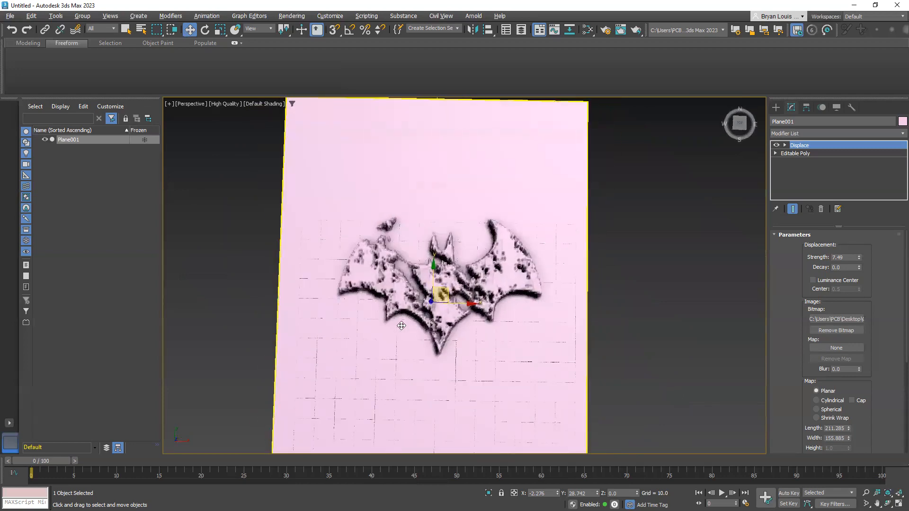
Show the displaced plane in the Top view with Default Shading and edged faces turned off, centred on the bat relief
key("t")
scroll(412, 295, "up", 4)
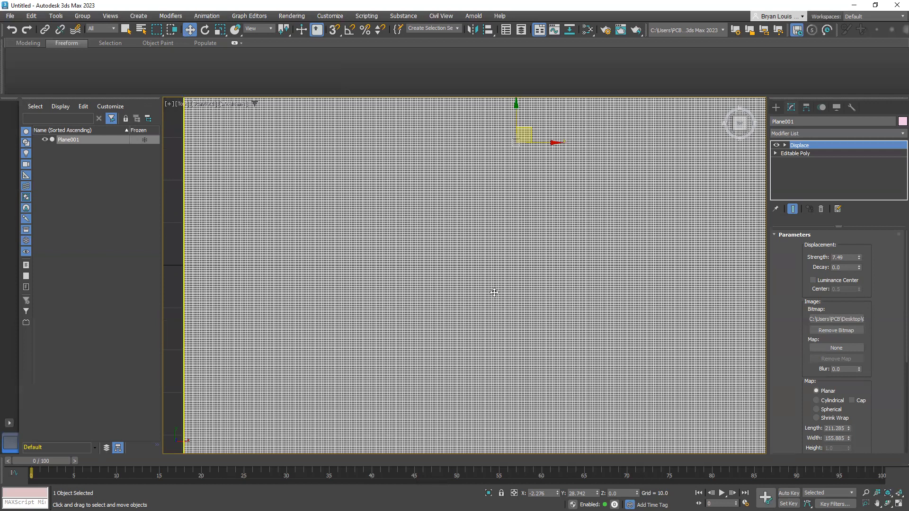
left_click(228, 107)
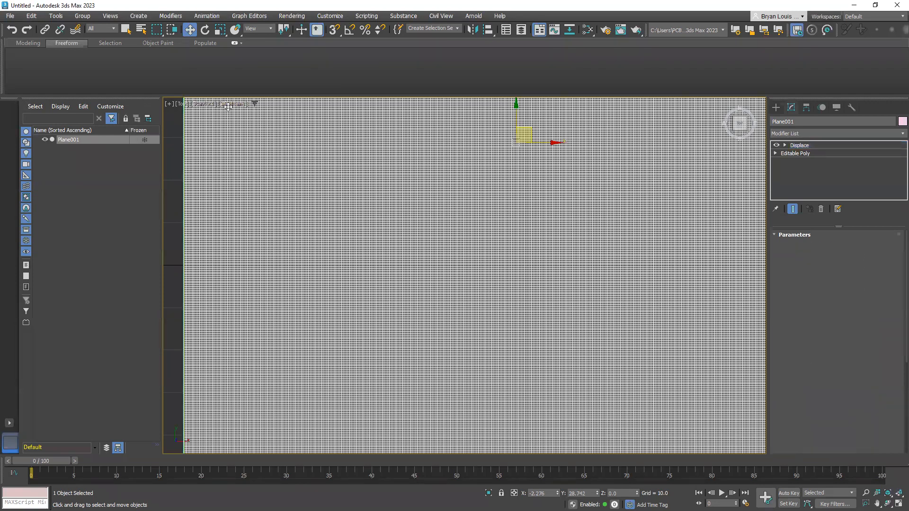
left_click(256, 117)
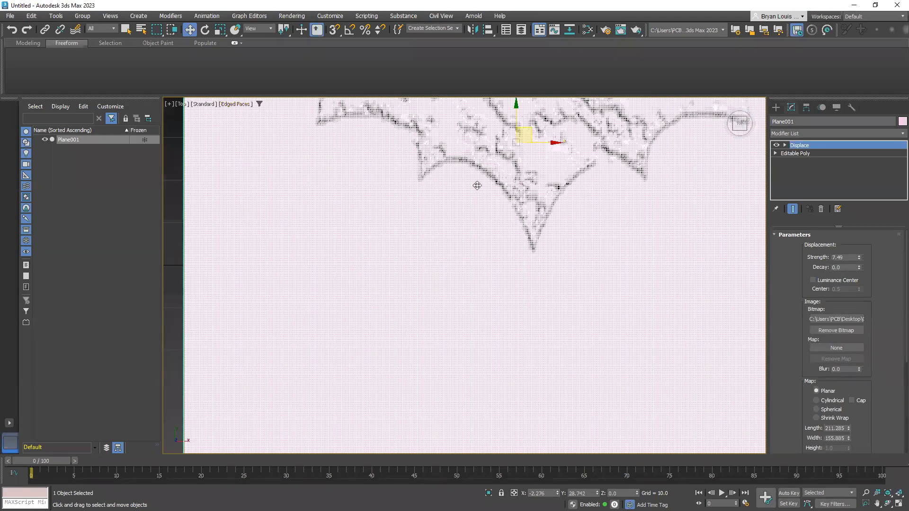
scroll(476, 186, "down", 2)
middle_click_drag(463, 284, 408, 421)
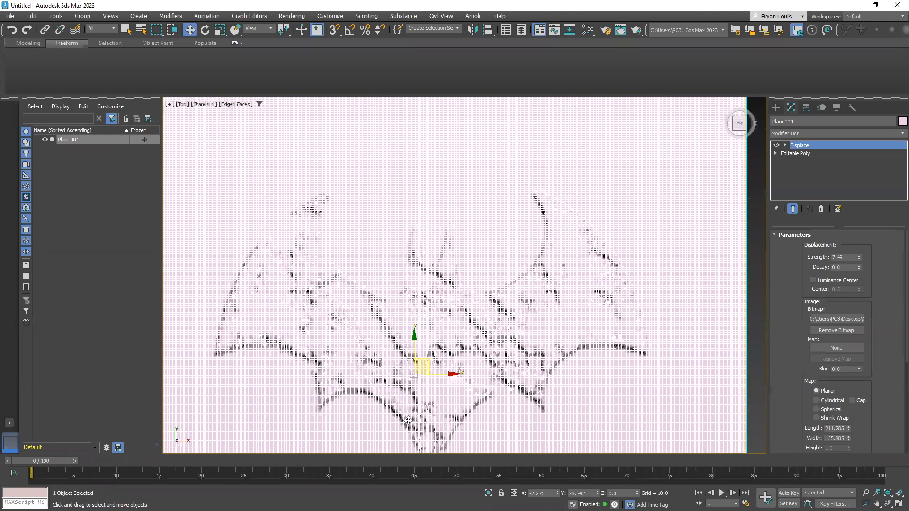
scroll(400, 333, "down", 3)
key("F4")
scroll(404, 333, "up", 1)
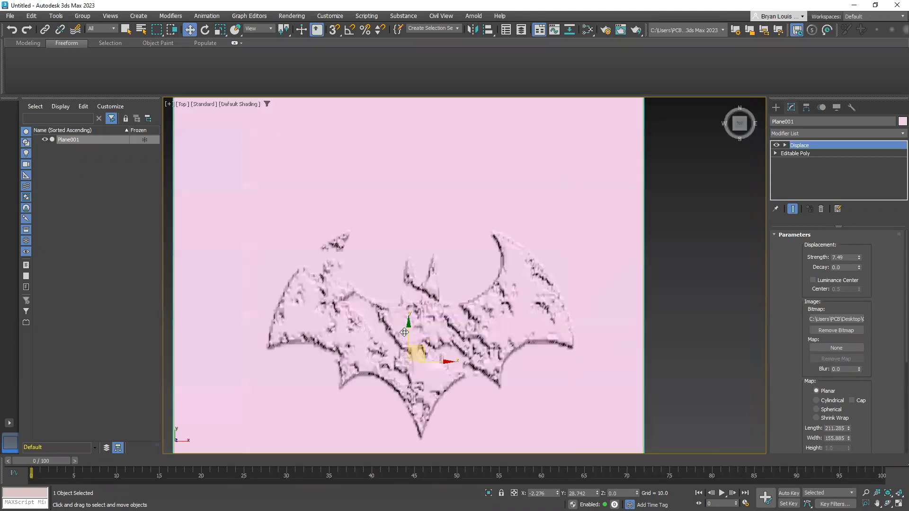
scroll(404, 332, "up", 2)
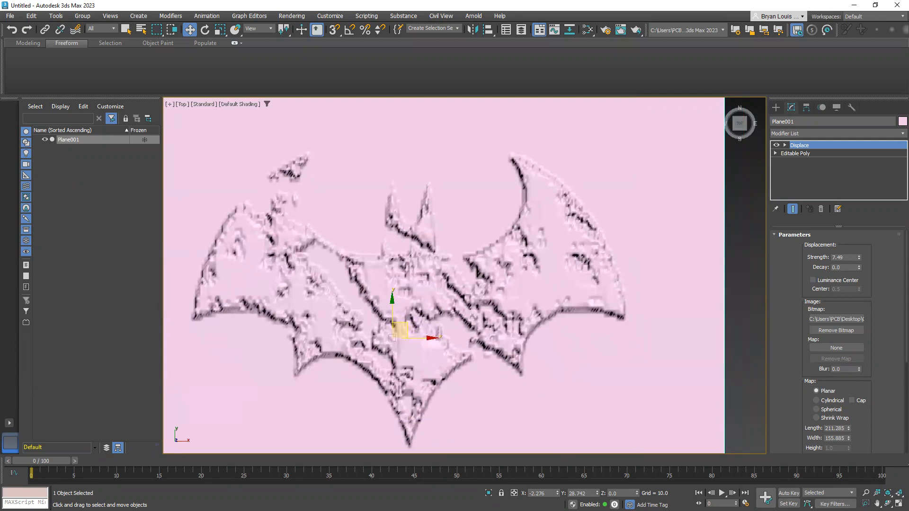
middle_click_drag(567, 247, 612, 239)
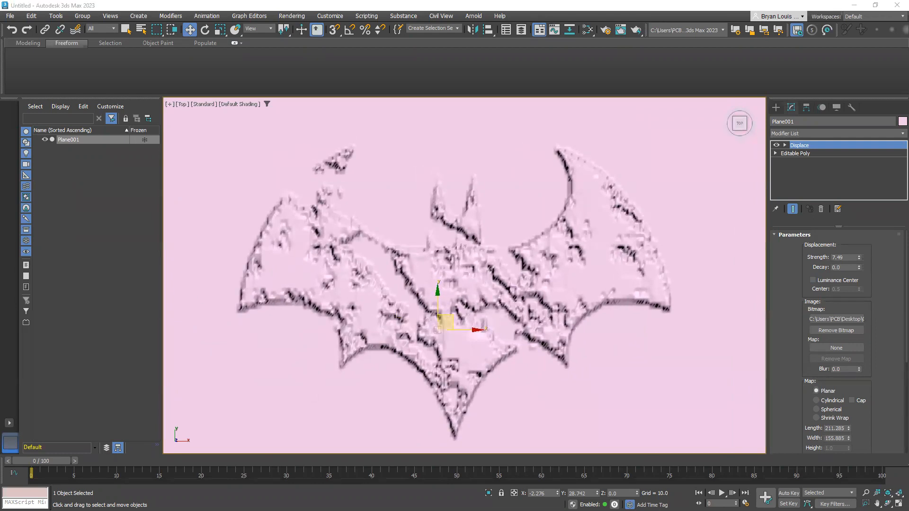
middle_click_drag(469, 272, 471, 264)
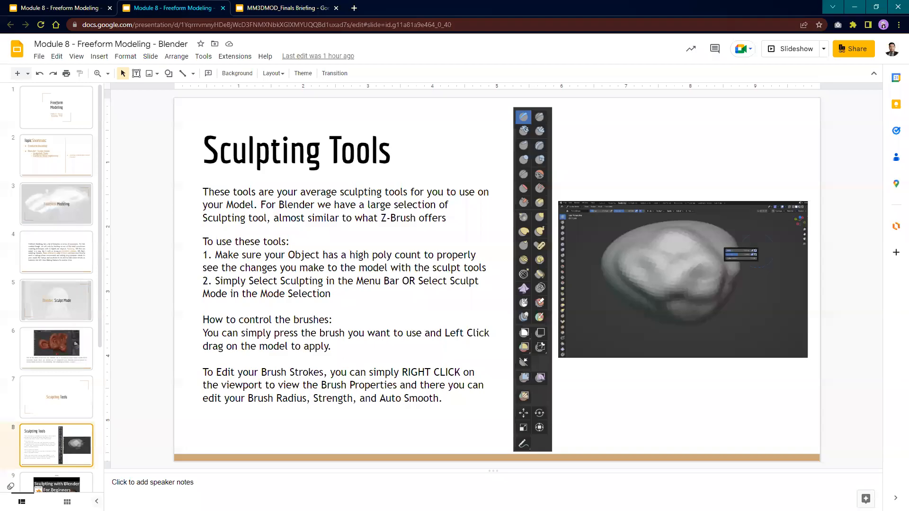
Switch to Google Slides and unskip slides 12 and 13 in the Module 8 - Freeform Modeling - Blender presentation
scroll(69, 360, "down", 1)
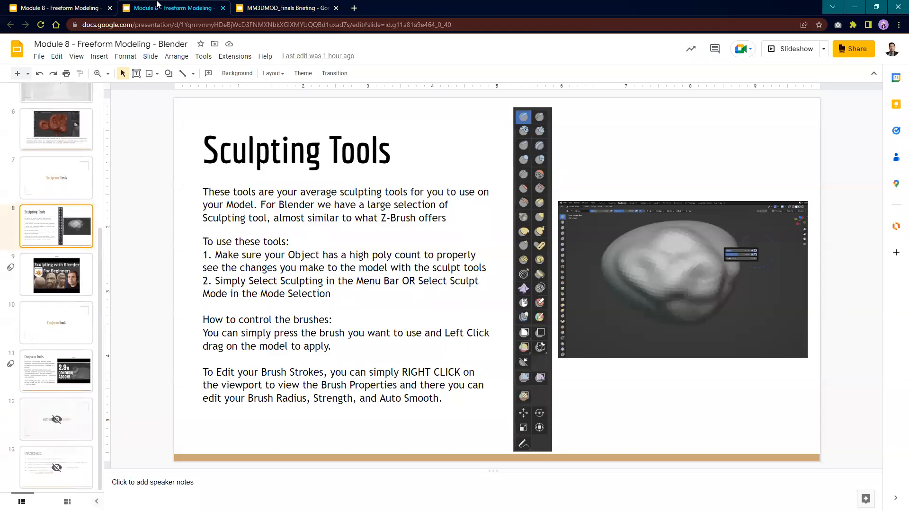
left_click(65, 433)
left_click(66, 482, "shift")
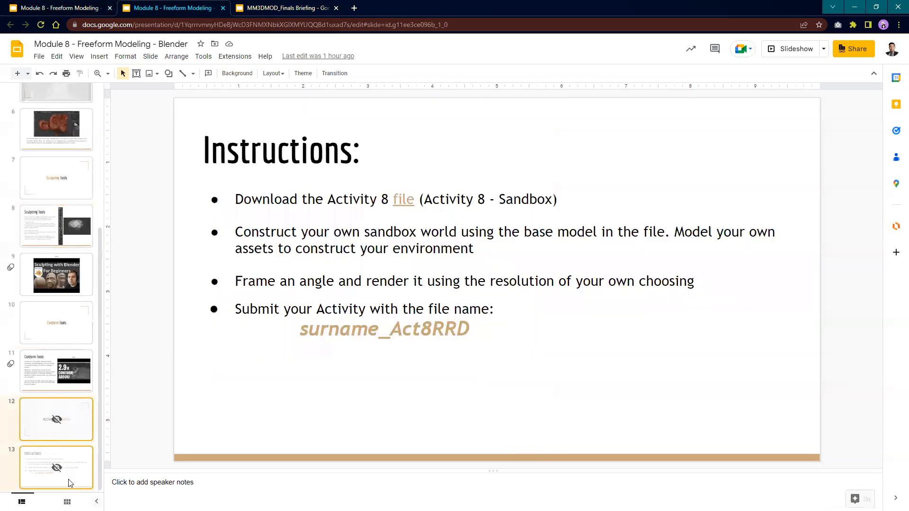
right_click(57, 422)
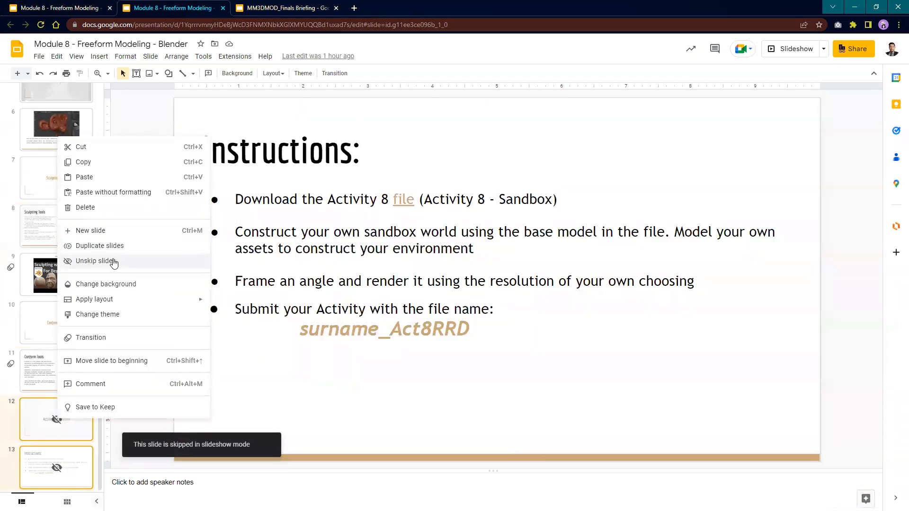
left_click(113, 268)
Unskip slides 12 and 13 in the Module 8 - Freeform Modeling - 3DS Max presentation
left_click(57, 7)
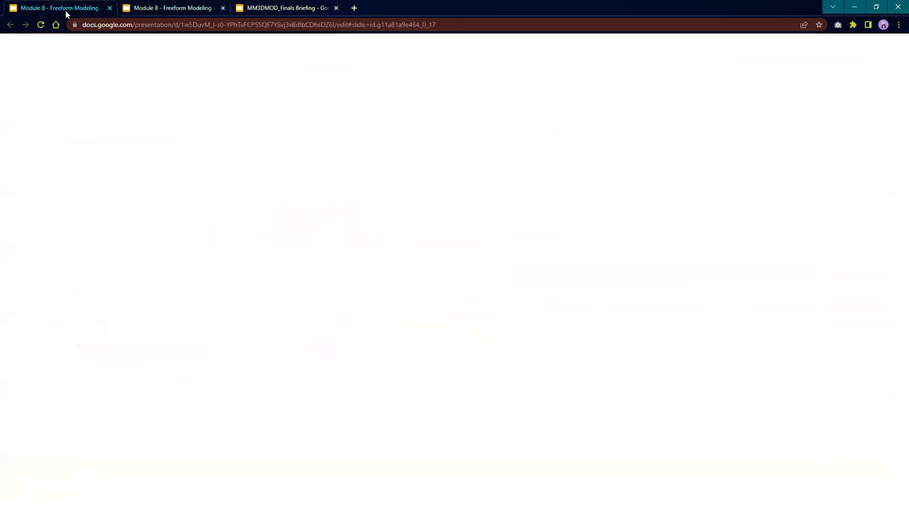
left_click(55, 421)
left_click(57, 467, "shift")
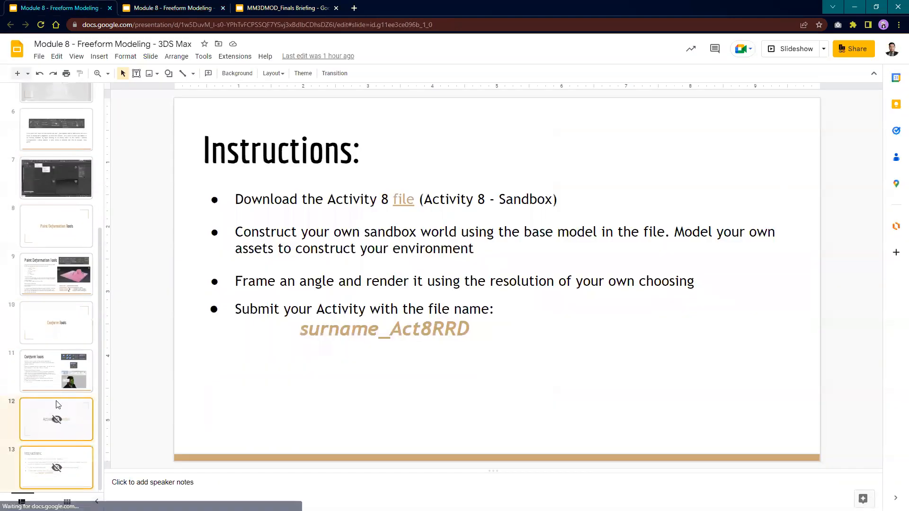
right_click(58, 417)
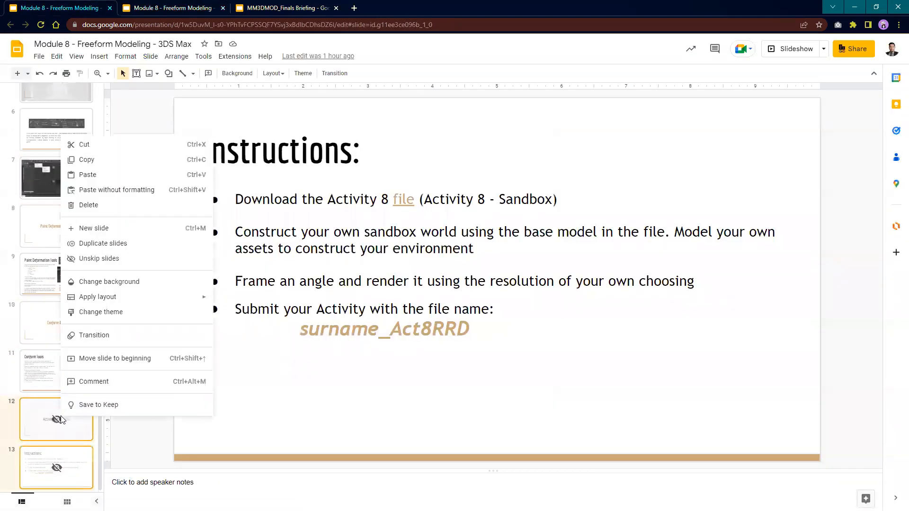
left_click(88, 260)
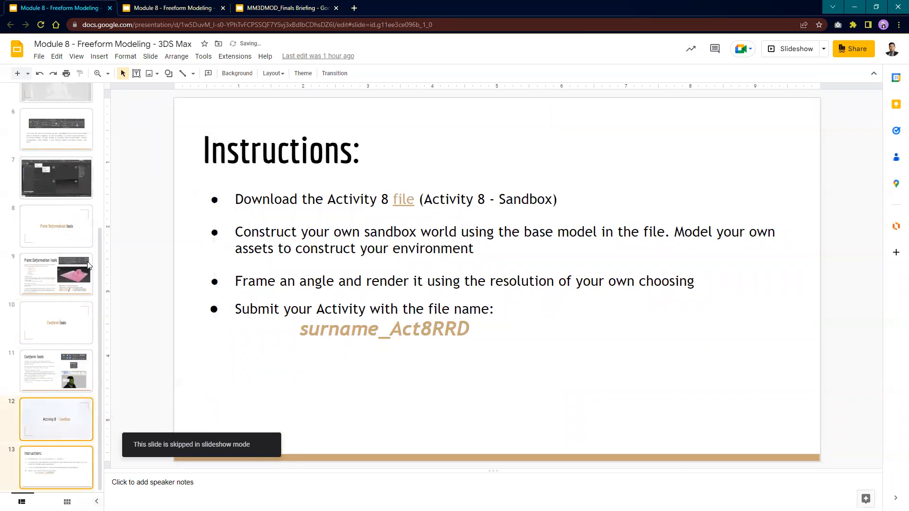
Look through the Conform Tools and Activity 8 - Sandbox slides of the 3DS Max presentation
left_click(66, 379)
key("Down")
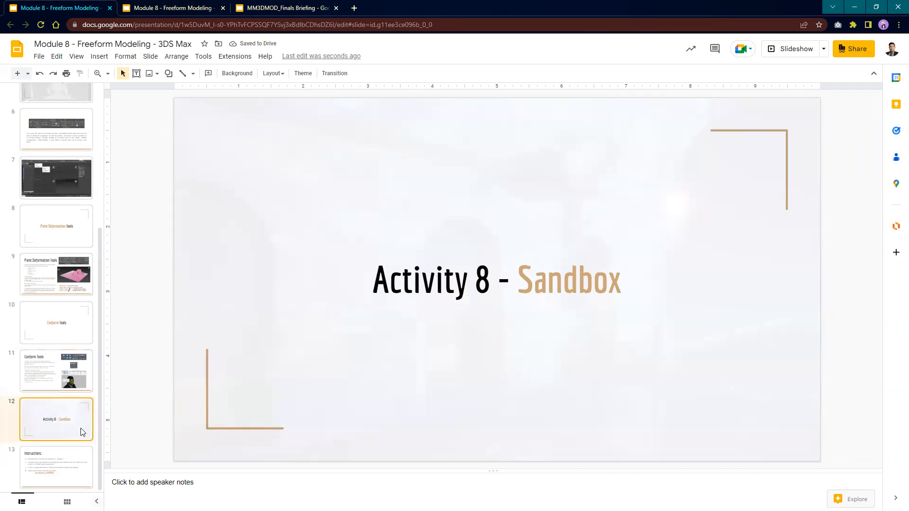
left_click(36, 318)
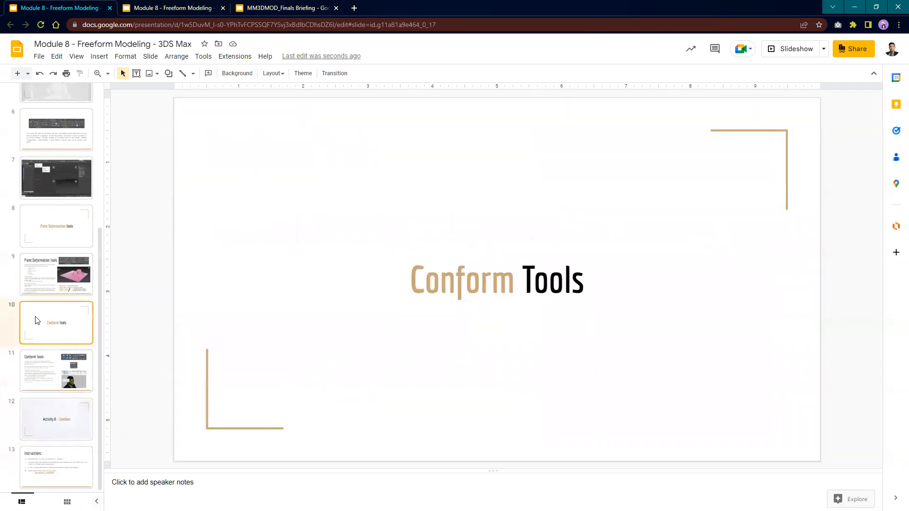